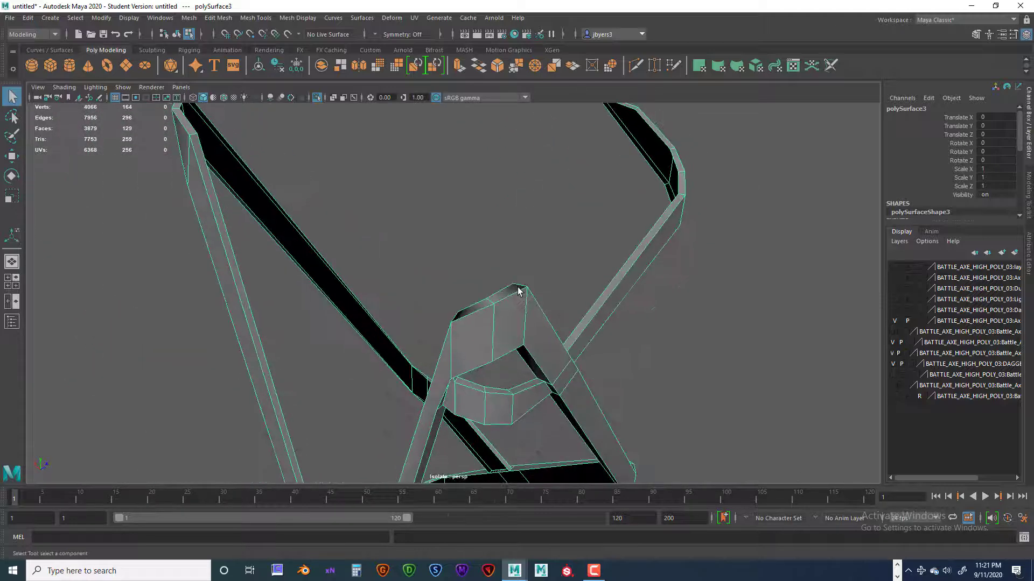
Harden the selected rim edges at the bent end of the strap mesh, and return to object selection.
{"action": "right_click", "coordinate": [518, 291]}
{"action": "left_click", "coordinate": [517, 244]}
{"action": "left_click", "coordinate": [492, 300]}
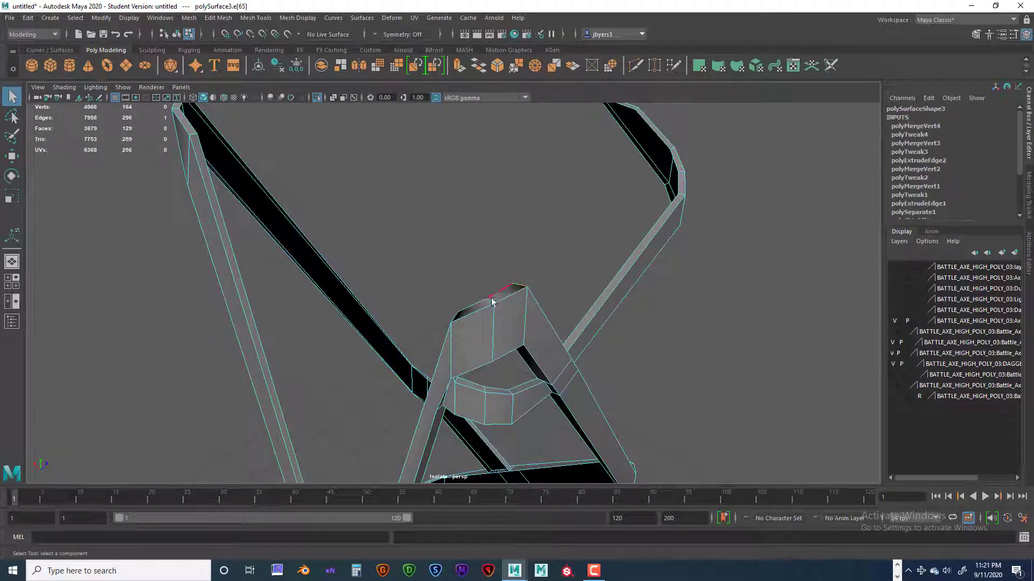
{"action": "mouse_move", "coordinate": [527, 306]}
{"action": "left_mouse_down", "text": "alt"}
{"action": "mouse_move", "coordinate": [529, 295]}
{"action": "mouse_move", "coordinate": [554, 302]}
{"action": "mouse_move", "coordinate": [546, 312]}
{"action": "left_mouse_up", "text": "alt"}
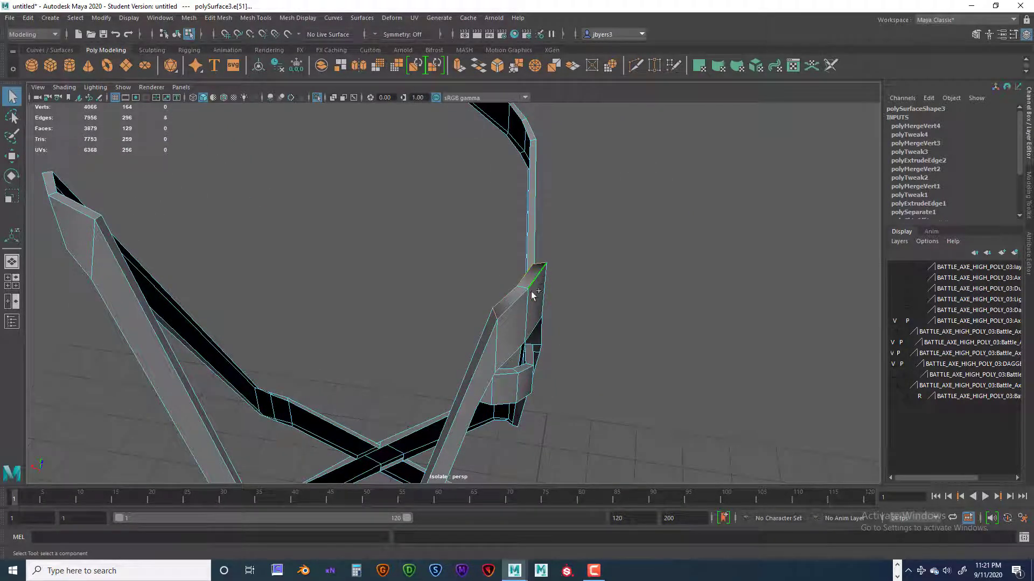
{"action": "key", "text": "space"}
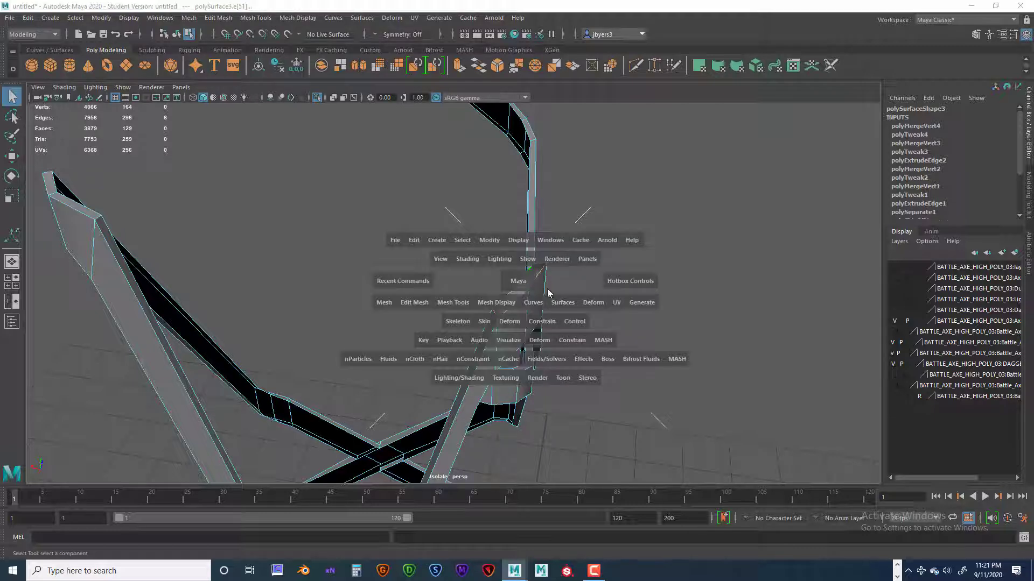
{"action": "left_click", "coordinate": [505, 304]}
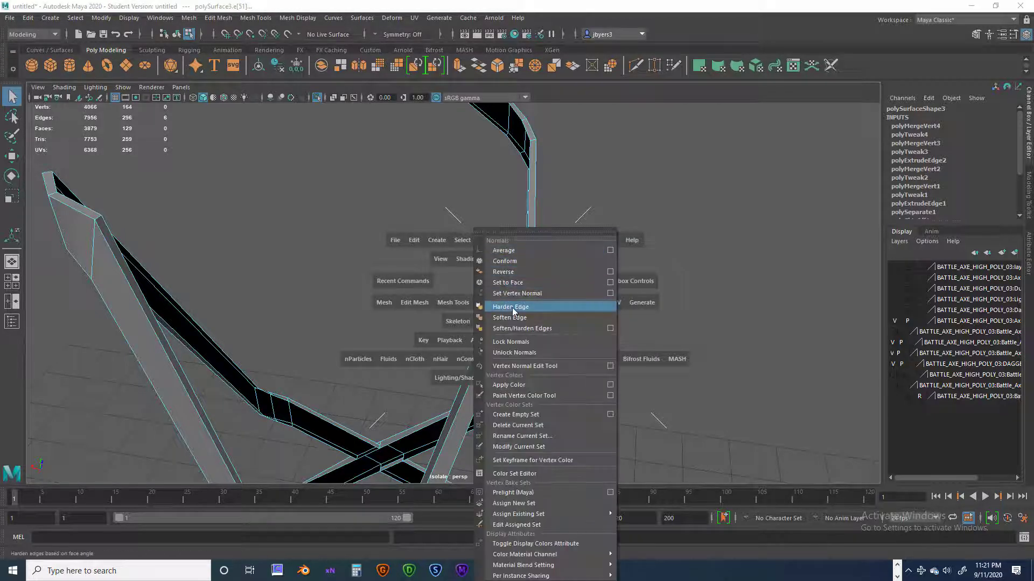
{"action": "left_click", "coordinate": [512, 310]}
{"action": "right_click_drag", "start_coordinate": [511, 274], "coordinate": [487, 338]}
{"action": "left_click", "coordinate": [614, 299]}
{"action": "left_click_drag", "start_coordinate": [550, 294], "coordinate": [574, 254], "text": "alt"}
{"action": "left_click", "coordinate": [574, 254]}
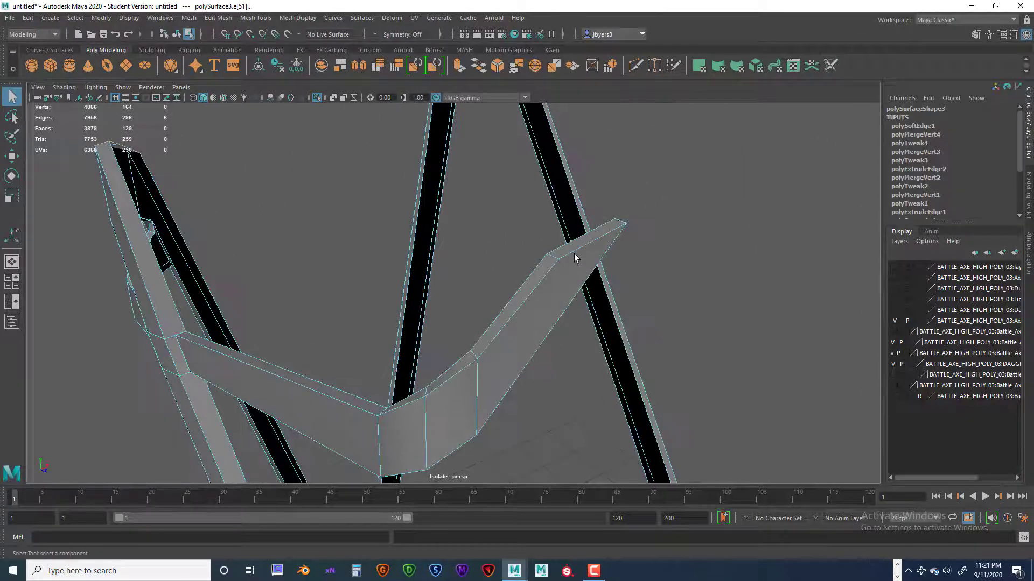
{"action": "right_click", "coordinate": [574, 253]}
{"action": "left_click", "coordinate": [550, 320]}
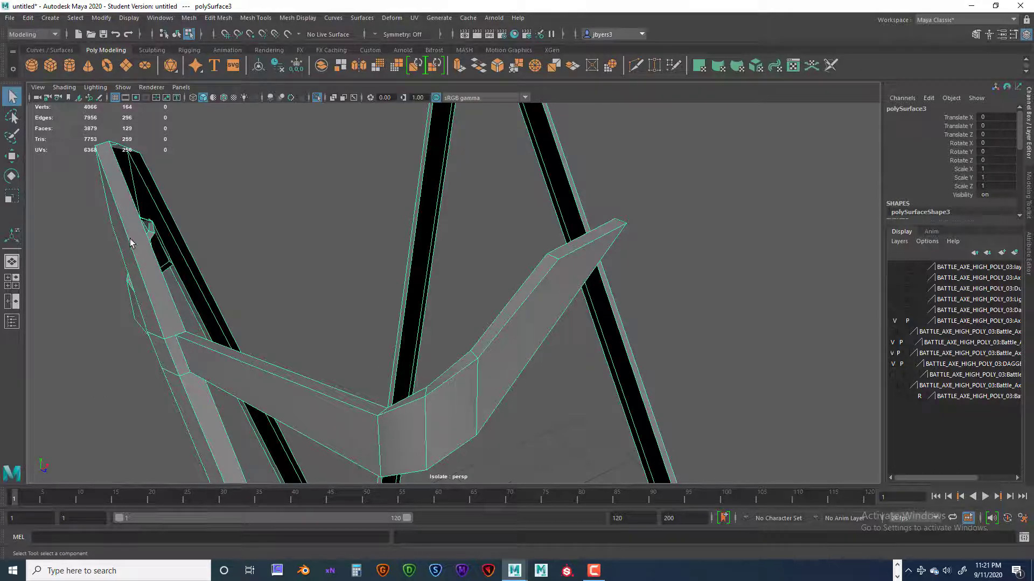
Insert two edge loops along the narrow rim of the bent strap, close to its two borders.
{"action": "left_click_drag", "start_coordinate": [181, 341], "coordinate": [175, 350], "text": "alt"}
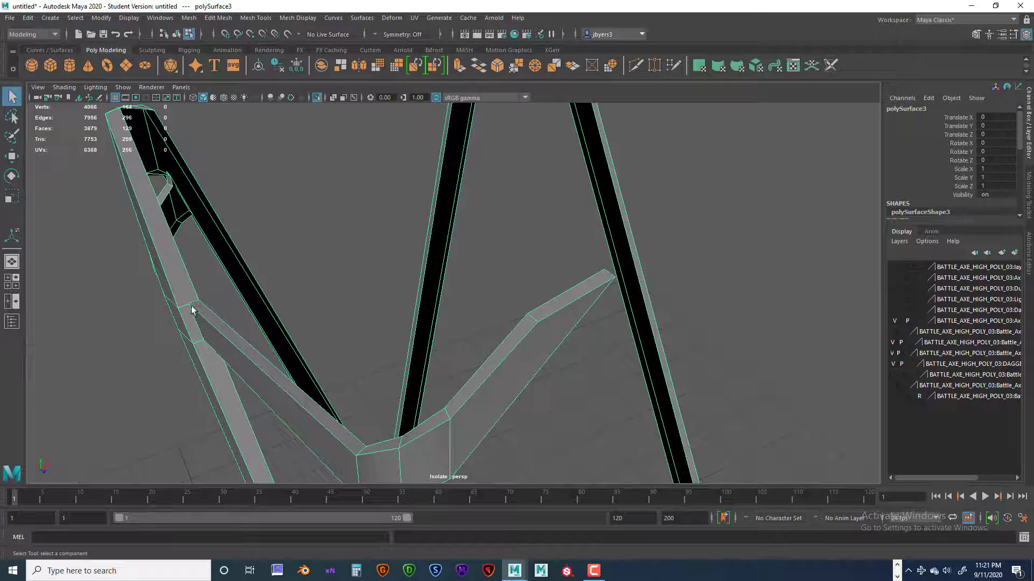
{"action": "left_click_drag", "start_coordinate": [172, 245], "coordinate": [224, 267], "text": "alt"}
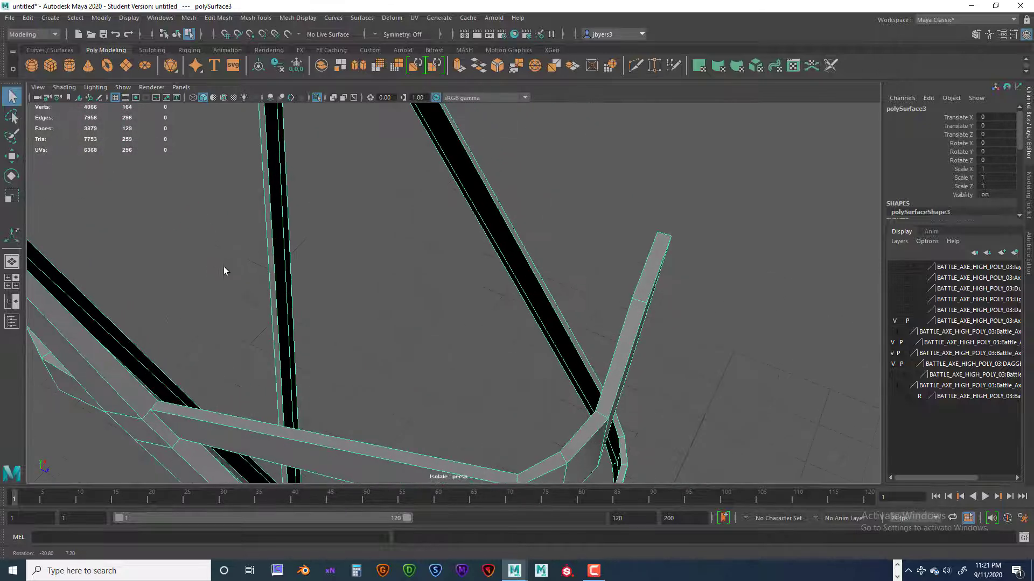
{"action": "middle_click_drag", "start_coordinate": [267, 283], "coordinate": [264, 254], "text": "alt"}
{"action": "left_click_drag", "start_coordinate": [263, 253], "coordinate": [470, 311], "text": "alt"}
{"action": "right_click", "coordinate": [485, 321], "text": "shift"}
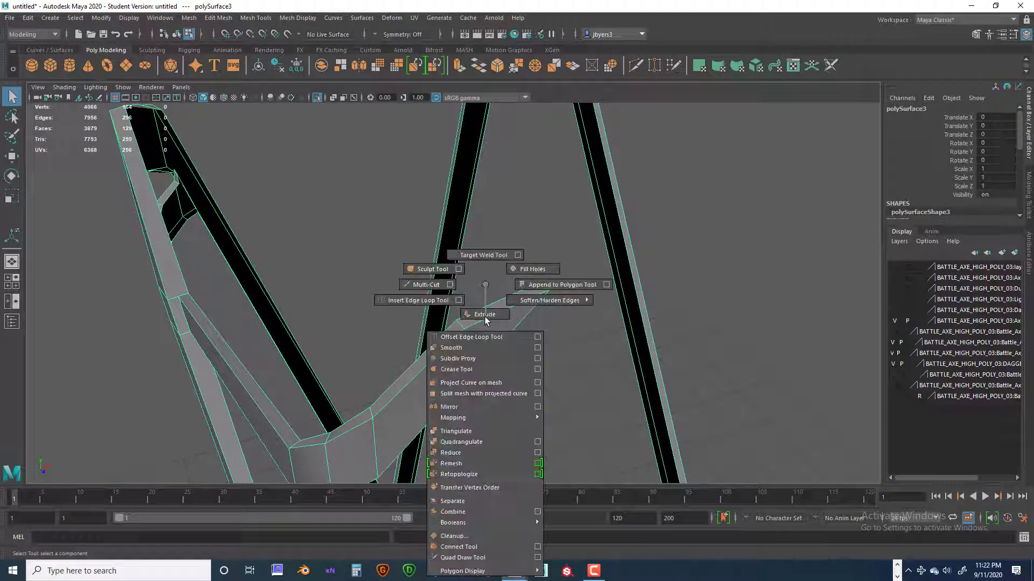
{"action": "left_click", "coordinate": [421, 303]}
{"action": "left_click", "coordinate": [463, 323]}
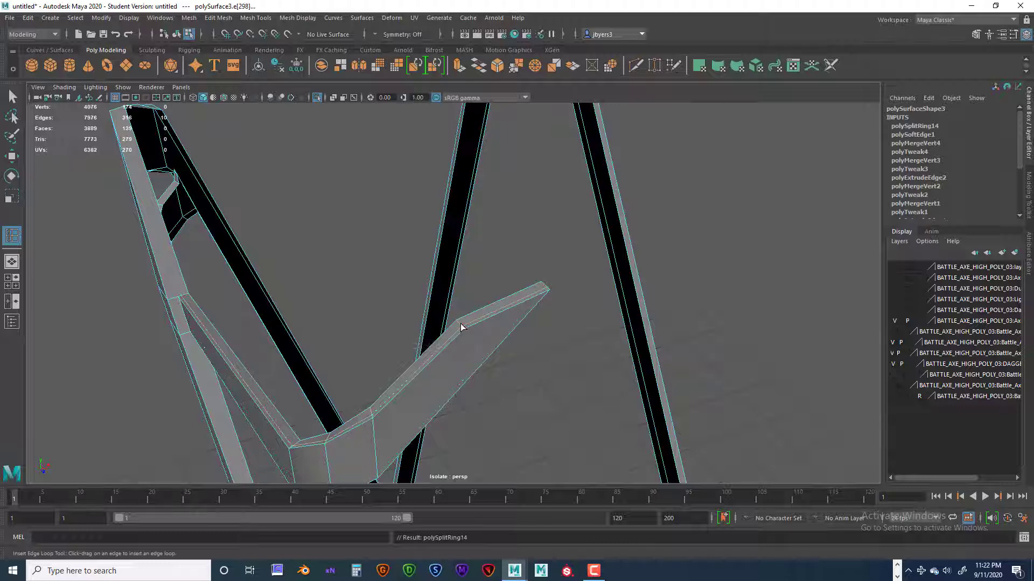
{"action": "scroll", "coordinate": [463, 336], "scroll_direction": "up", "scroll_amount": 2}
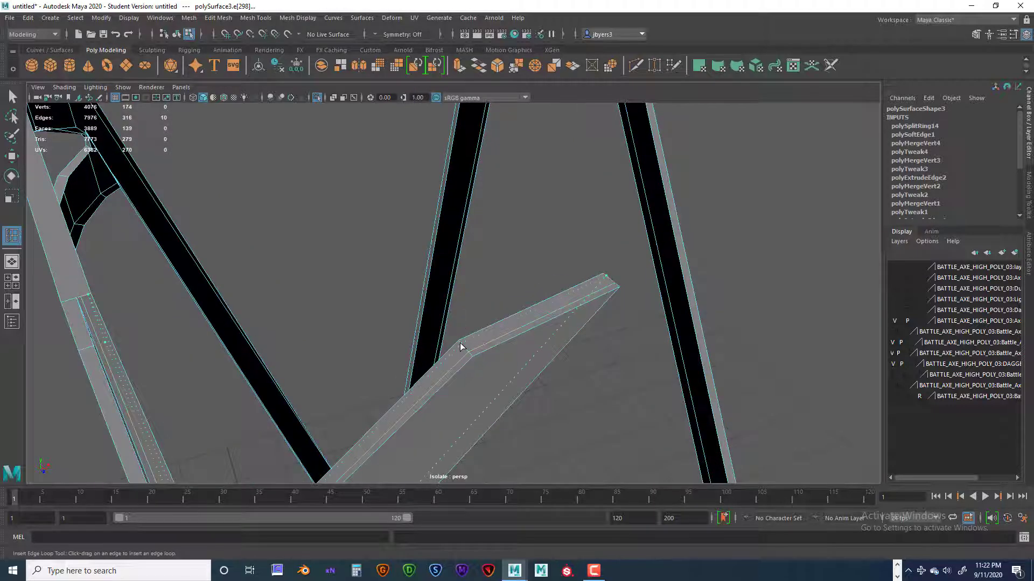
{"action": "left_click", "coordinate": [461, 344]}
Insert two supporting edge loops along the narrow rim of the small curved band, near its borders.
{"action": "scroll", "coordinate": [498, 334], "scroll_direction": "down", "scroll_amount": 1}
{"action": "mouse_move", "coordinate": [498, 334]}
{"action": "left_mouse_down", "text": "alt"}
{"action": "mouse_move", "coordinate": [461, 264]}
{"action": "mouse_move", "coordinate": [496, 314]}
{"action": "left_mouse_up", "text": "alt"}
{"action": "middle_click_drag", "start_coordinate": [496, 315], "coordinate": [562, 253], "text": "alt"}
{"action": "left_click_drag", "start_coordinate": [562, 254], "coordinate": [526, 305], "text": "alt"}
{"action": "scroll", "coordinate": [450, 346], "scroll_direction": "up", "scroll_amount": 5}
{"action": "scroll", "coordinate": [443, 401], "scroll_direction": "down", "scroll_amount": 3}
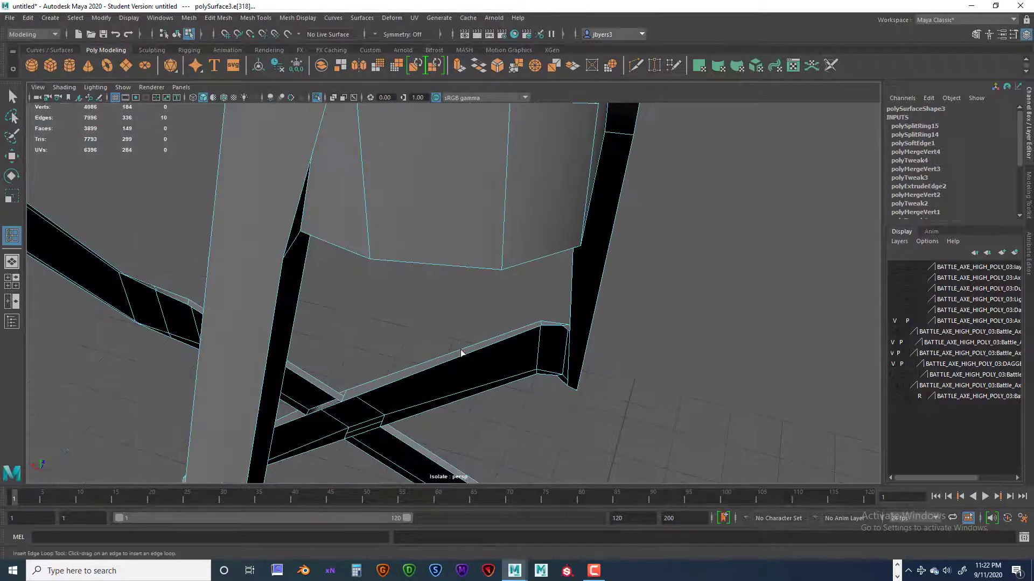
{"action": "middle_click_drag", "start_coordinate": [462, 350], "coordinate": [485, 334], "text": "alt"}
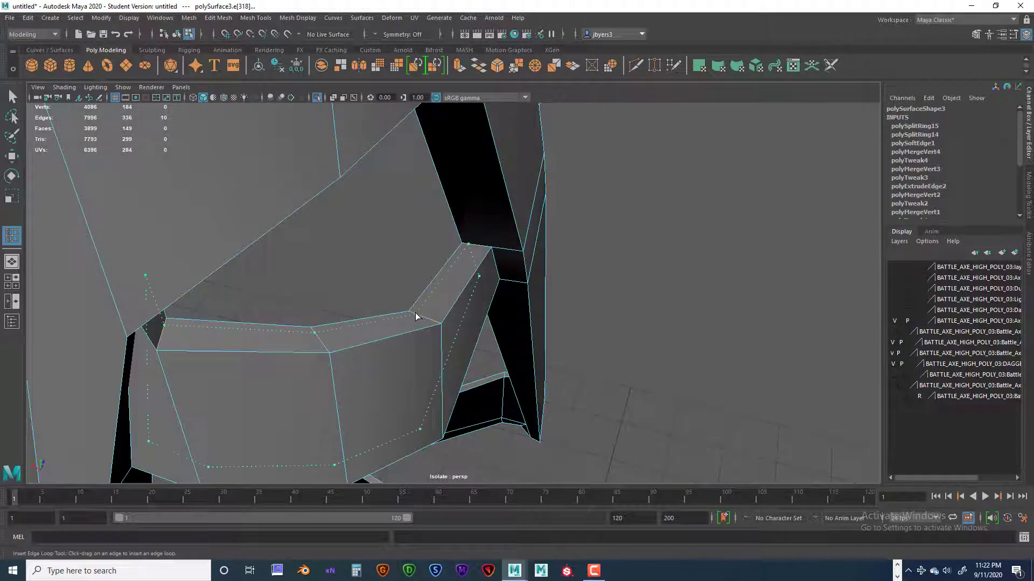
{"action": "left_click_drag", "start_coordinate": [415, 312], "coordinate": [439, 361]}
{"action": "middle_click_drag", "start_coordinate": [468, 304], "coordinate": [441, 341], "text": "alt"}
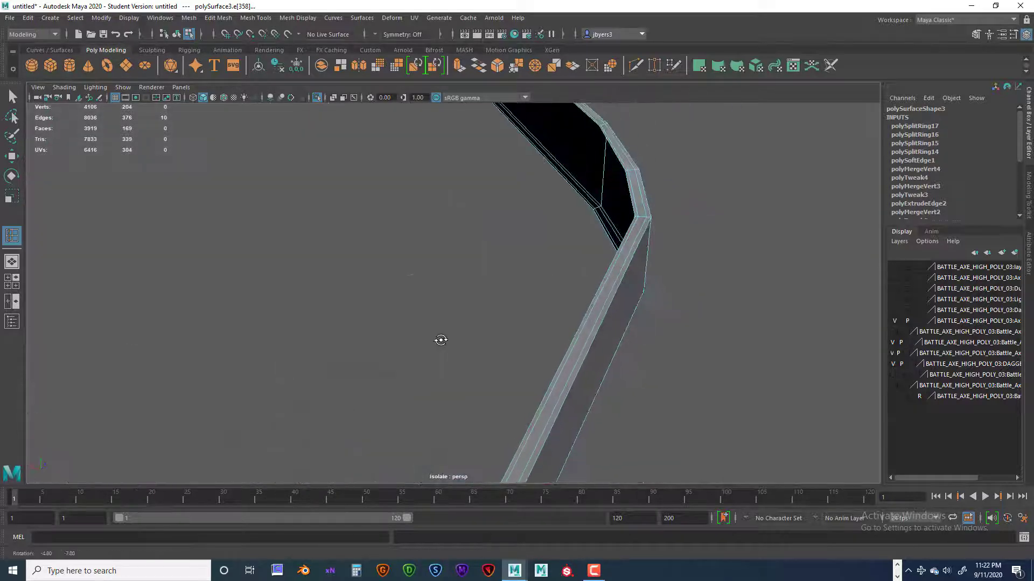
Add supporting edge loops along the narrow rims of the triangular strap end and its inner opening.
{"action": "scroll", "coordinate": [434, 343], "scroll_direction": "down", "scroll_amount": 3}
{"action": "left_click_drag", "start_coordinate": [436, 342], "coordinate": [437, 286], "text": "alt"}
{"action": "right_click_drag", "start_coordinate": [474, 301], "coordinate": [516, 311], "text": "alt"}
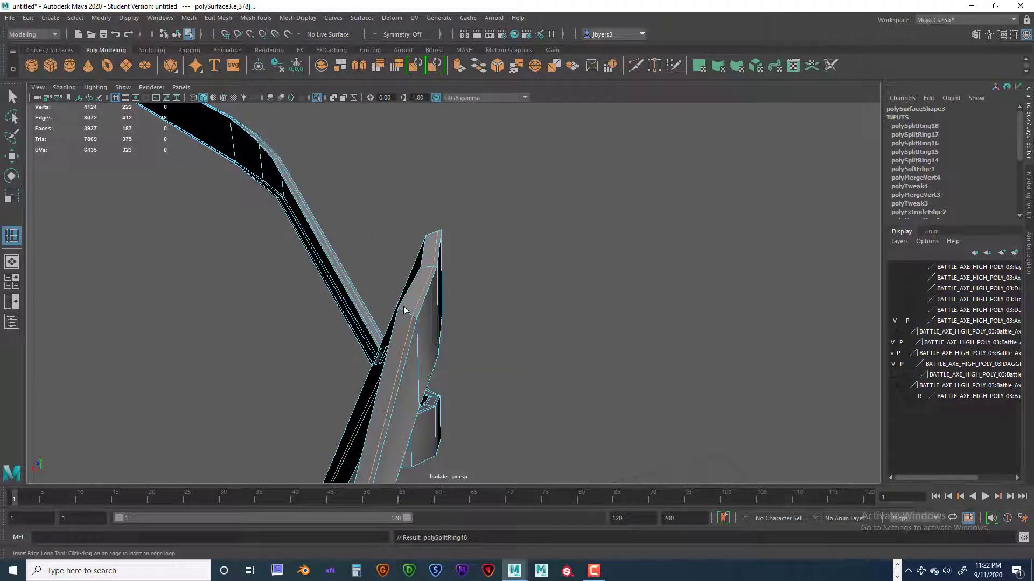
{"action": "left_click_drag", "start_coordinate": [408, 318], "coordinate": [311, 254], "text": "alt"}
{"action": "right_click_drag", "start_coordinate": [334, 299], "coordinate": [501, 306], "text": "alt"}
{"action": "middle_click_drag", "start_coordinate": [285, 302], "coordinate": [390, 309], "text": "alt"}
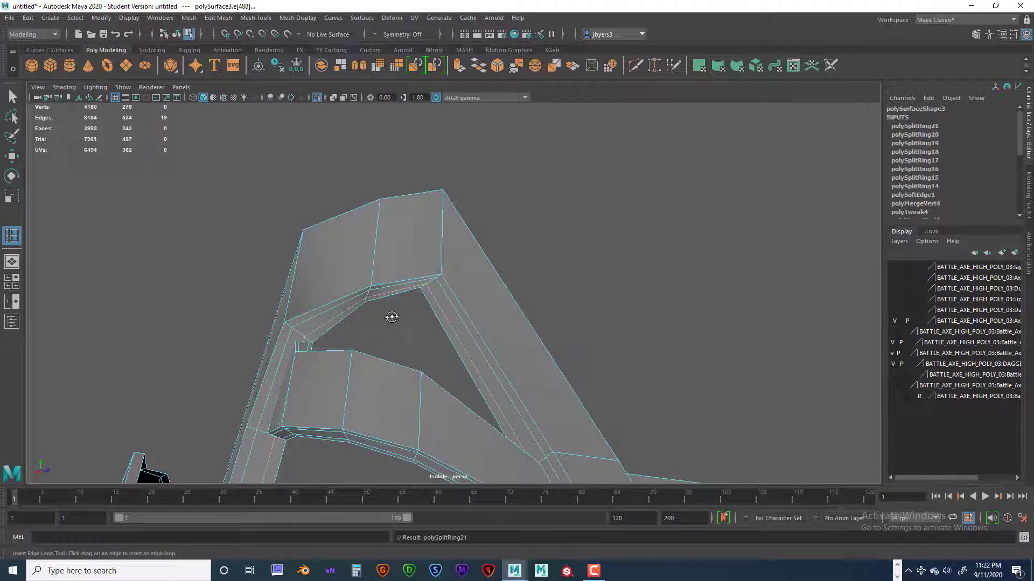
Insert an edge loop along the narrow rim of the long strap near the crossing, and undo the extra loop tried there.
{"action": "left_click_drag", "start_coordinate": [392, 318], "coordinate": [390, 362], "text": "alt"}
{"action": "middle_click_drag", "start_coordinate": [391, 363], "coordinate": [423, 278], "text": "alt"}
{"action": "left_click_drag", "start_coordinate": [423, 279], "coordinate": [418, 244], "text": "alt"}
{"action": "middle_click_drag", "start_coordinate": [418, 244], "coordinate": [489, 189], "text": "alt"}
{"action": "right_click_drag", "start_coordinate": [489, 189], "coordinate": [443, 293], "text": "alt"}
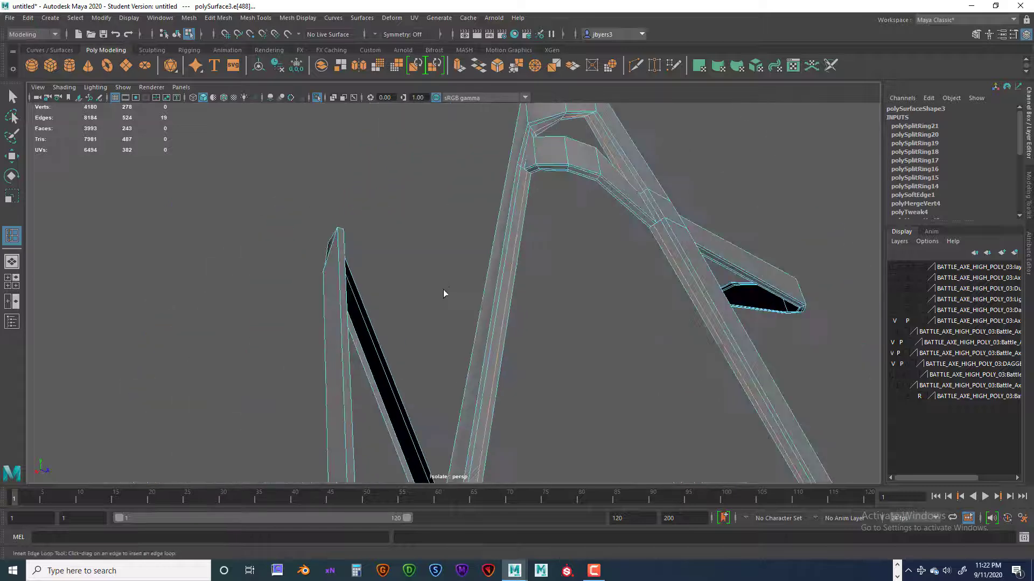
{"action": "left_click_drag", "start_coordinate": [444, 293], "coordinate": [422, 286], "text": "alt"}
{"action": "scroll", "coordinate": [424, 289], "scroll_direction": "up", "scroll_amount": 3}
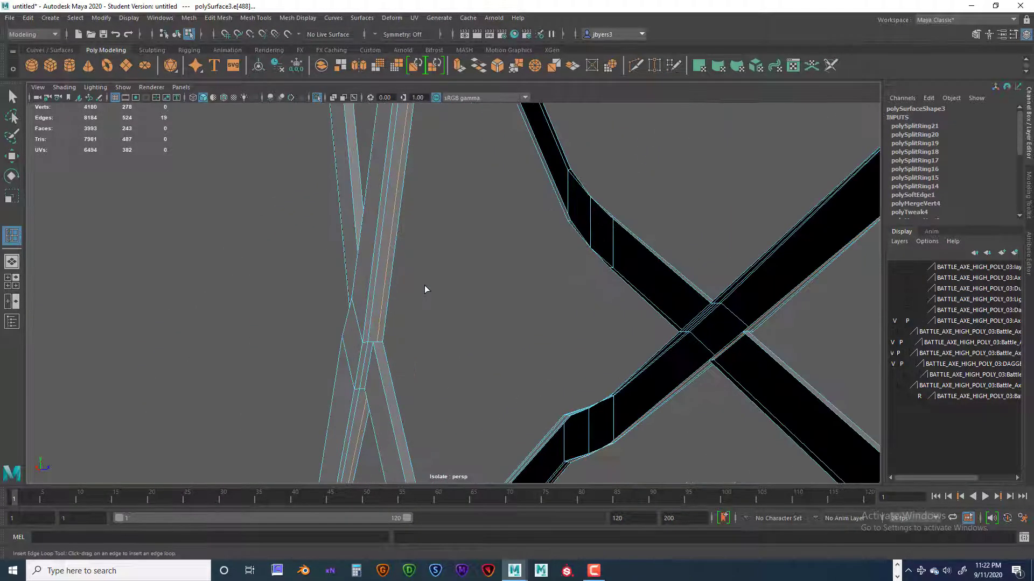
{"action": "middle_click_drag", "start_coordinate": [424, 285], "coordinate": [494, 250], "text": "alt"}
{"action": "right_click_drag", "start_coordinate": [541, 281], "coordinate": [594, 306], "text": "alt"}
{"action": "middle_click_drag", "start_coordinate": [546, 269], "coordinate": [512, 286], "text": "alt"}
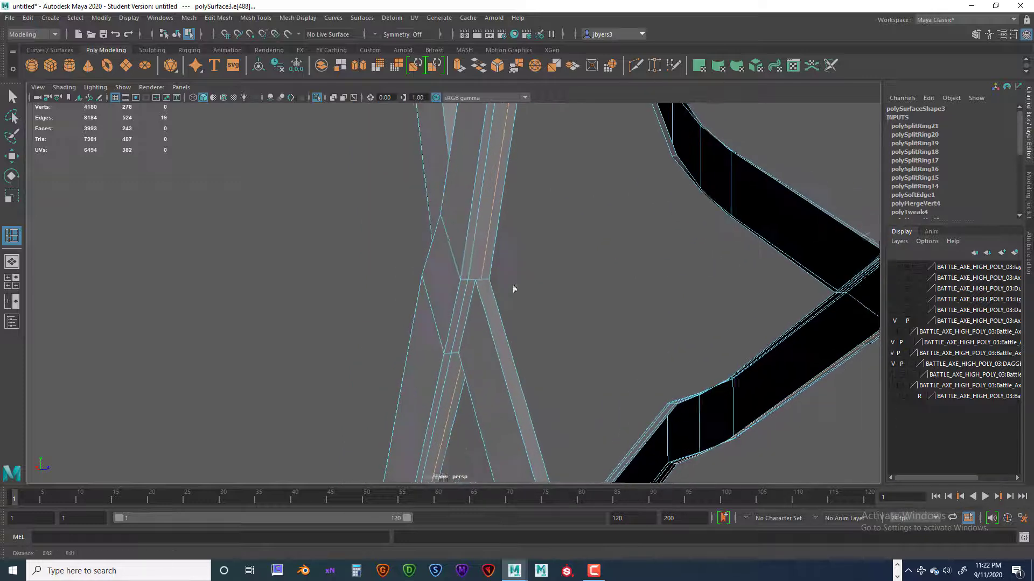
{"action": "right_click_drag", "start_coordinate": [512, 286], "coordinate": [547, 284], "text": "alt"}
{"action": "middle_click_drag", "start_coordinate": [538, 266], "coordinate": [512, 278], "text": "alt"}
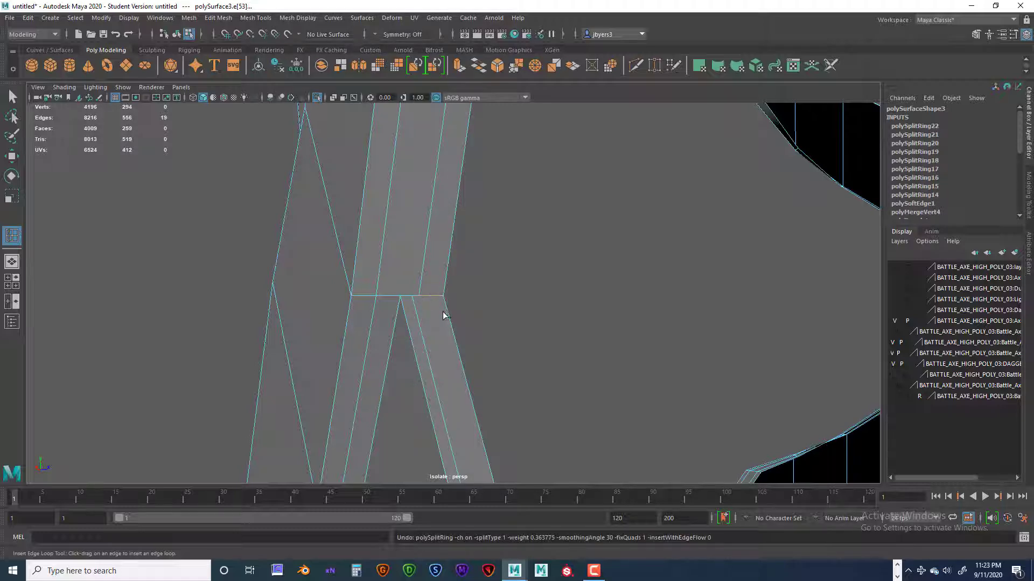
Insert a second supporting edge loop along the narrow rim of the V-shaped strap corner, near its inner border.
{"action": "scroll", "coordinate": [454, 321], "scroll_direction": "down", "scroll_amount": 5}
{"action": "left_click_drag", "start_coordinate": [497, 350], "coordinate": [504, 358], "text": "alt"}
{"action": "middle_click_drag", "start_coordinate": [504, 358], "coordinate": [410, 240], "text": "alt"}
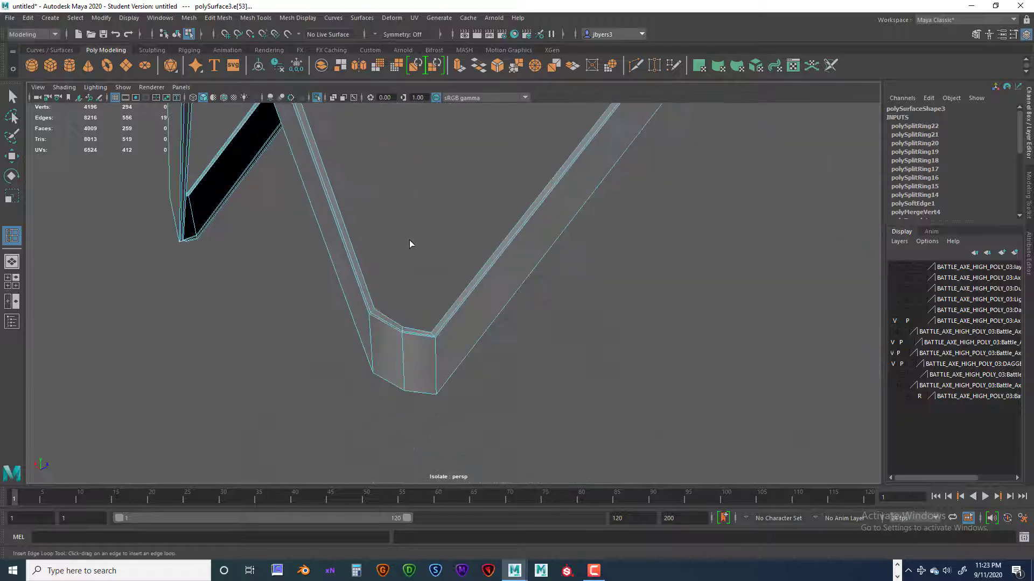
{"action": "left_click_drag", "start_coordinate": [409, 241], "coordinate": [419, 274], "text": "alt"}
{"action": "right_click_drag", "start_coordinate": [419, 273], "coordinate": [716, 323], "text": "alt"}
{"action": "middle_click_drag", "start_coordinate": [313, 221], "coordinate": [500, 275], "text": "alt"}
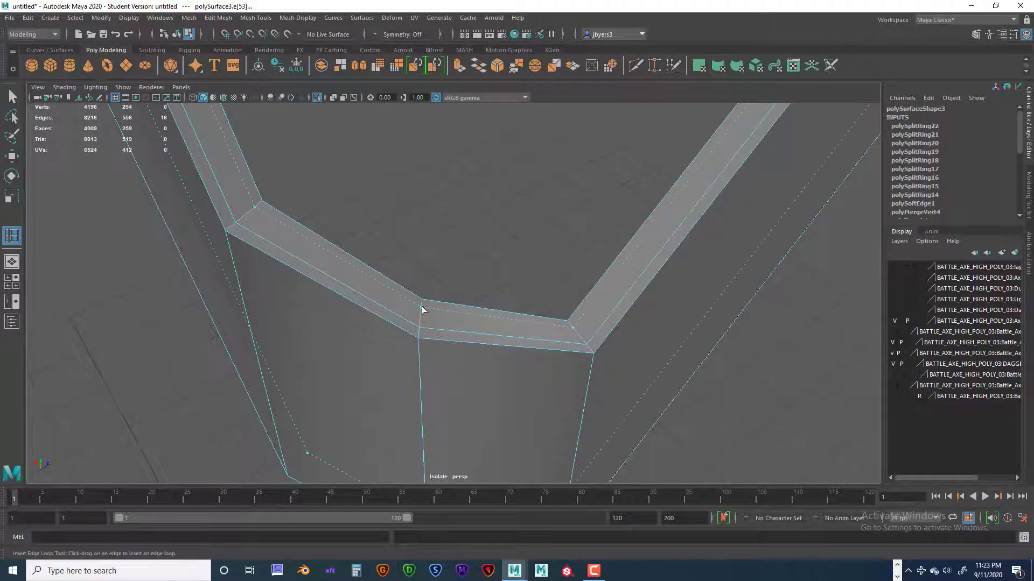
{"action": "left_click", "coordinate": [422, 310]}
Add edge loops along the remaining bare strap rim and near the upper border of the broad strap face.
{"action": "left_click_drag", "start_coordinate": [422, 310], "coordinate": [321, 309], "text": "alt"}
{"action": "middle_click_drag", "start_coordinate": [321, 309], "coordinate": [419, 308], "text": "alt"}
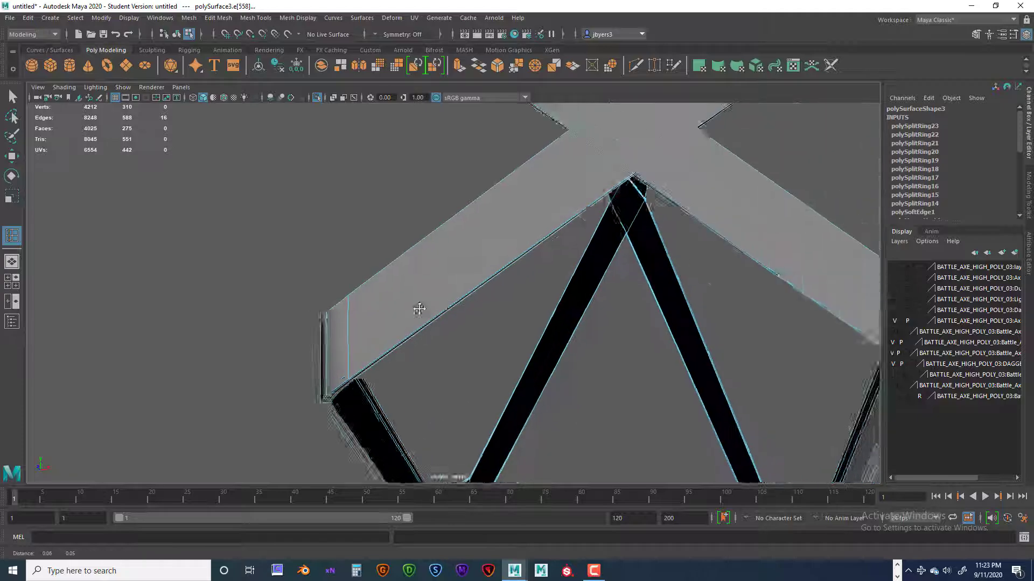
{"action": "left_click_drag", "start_coordinate": [419, 309], "coordinate": [366, 295], "text": "alt"}
{"action": "middle_click_drag", "start_coordinate": [367, 296], "coordinate": [478, 282], "text": "alt"}
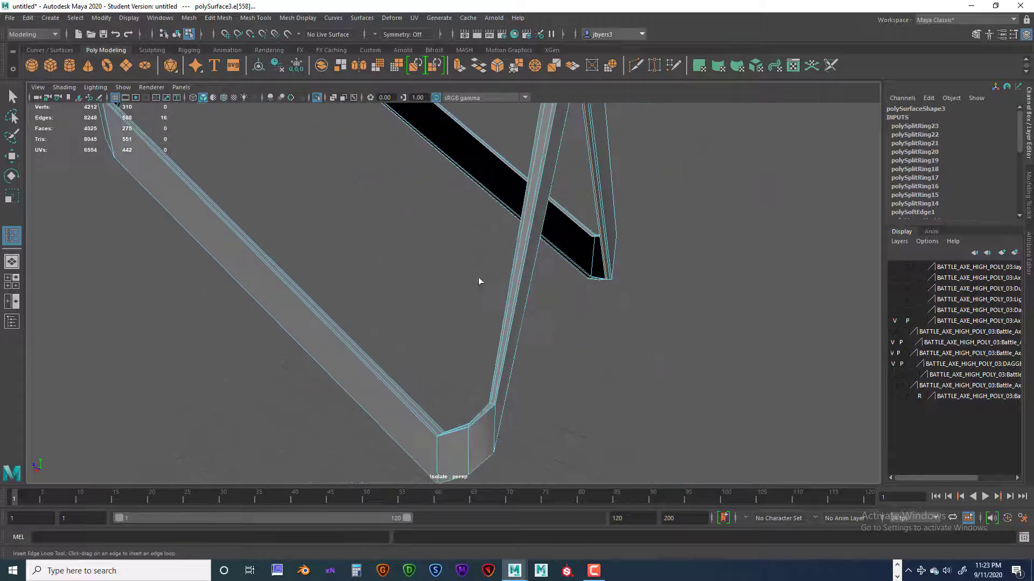
{"action": "left_click_drag", "start_coordinate": [479, 280], "coordinate": [438, 369], "text": "alt"}
{"action": "scroll", "coordinate": [439, 340], "scroll_direction": "up", "scroll_amount": 3}
{"action": "scroll", "coordinate": [437, 371], "scroll_direction": "up", "scroll_amount": 5}
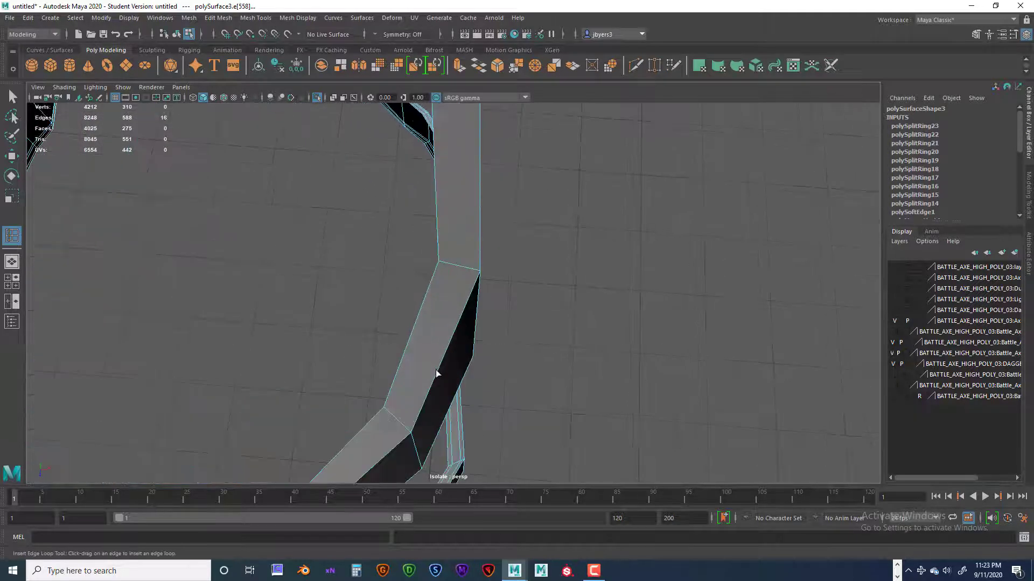
{"action": "middle_click_drag", "start_coordinate": [436, 374], "coordinate": [487, 305], "text": "alt"}
{"action": "scroll", "coordinate": [452, 335], "scroll_direction": "down", "scroll_amount": 5}
{"action": "middle_click_drag", "start_coordinate": [409, 323], "coordinate": [401, 334], "text": "alt"}
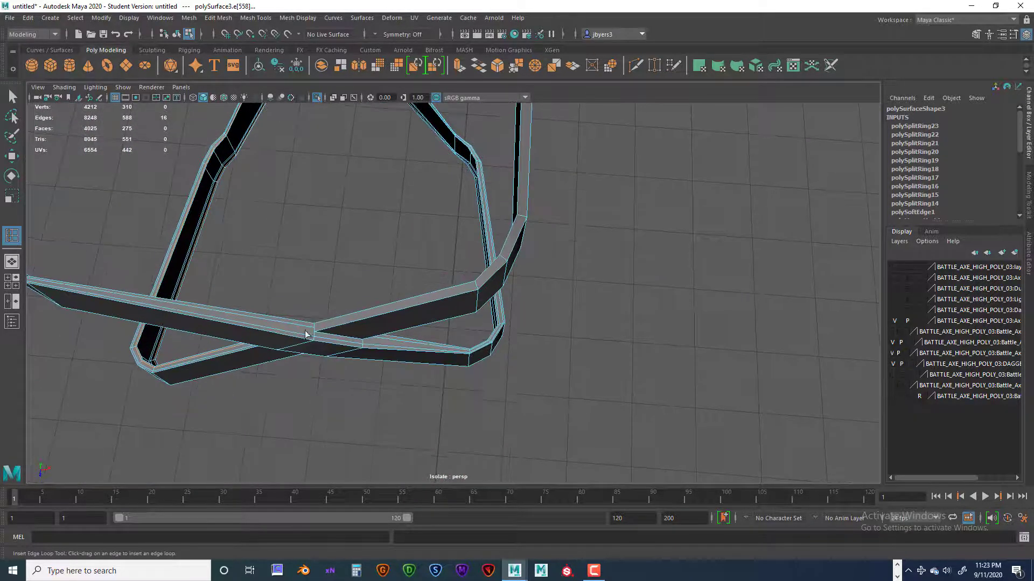
{"action": "scroll", "coordinate": [474, 288], "scroll_direction": "up", "scroll_amount": 3}
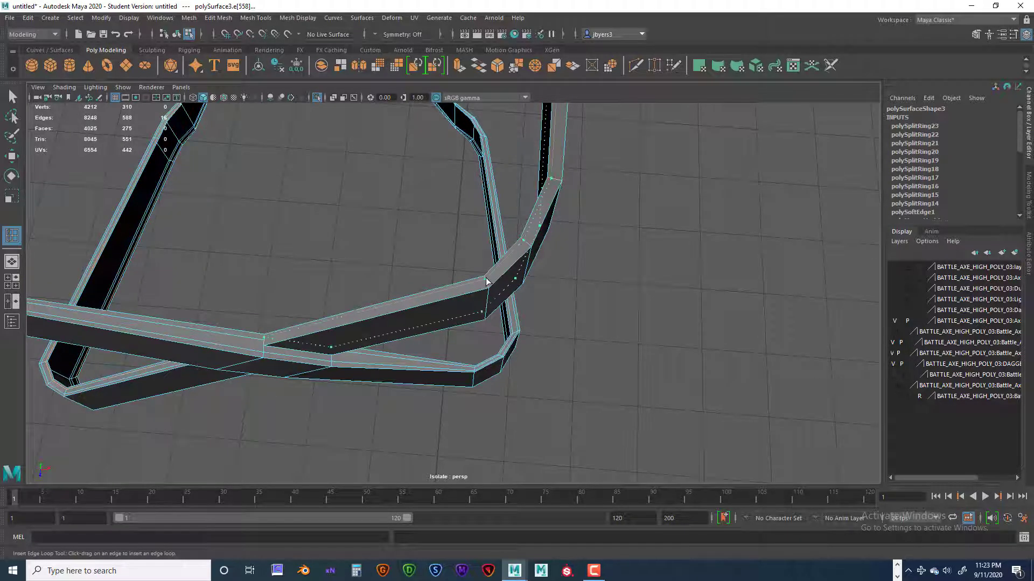
{"action": "left_click_drag", "start_coordinate": [502, 294], "coordinate": [481, 491], "text": "alt"}
{"action": "left_click_drag", "start_coordinate": [470, 301], "coordinate": [576, 370], "text": "alt"}
{"action": "middle_click_drag", "start_coordinate": [577, 370], "coordinate": [533, 333], "text": "alt"}
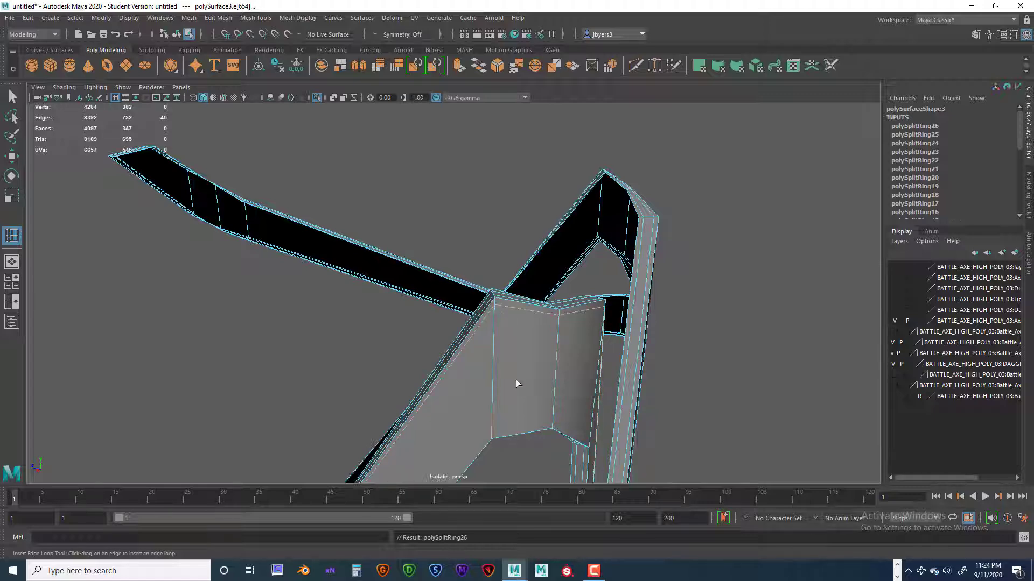
Insert edge loops near the lower border of the broad strap face and the upper border of the triangular end's face.
{"action": "left_click", "coordinate": [491, 436]}
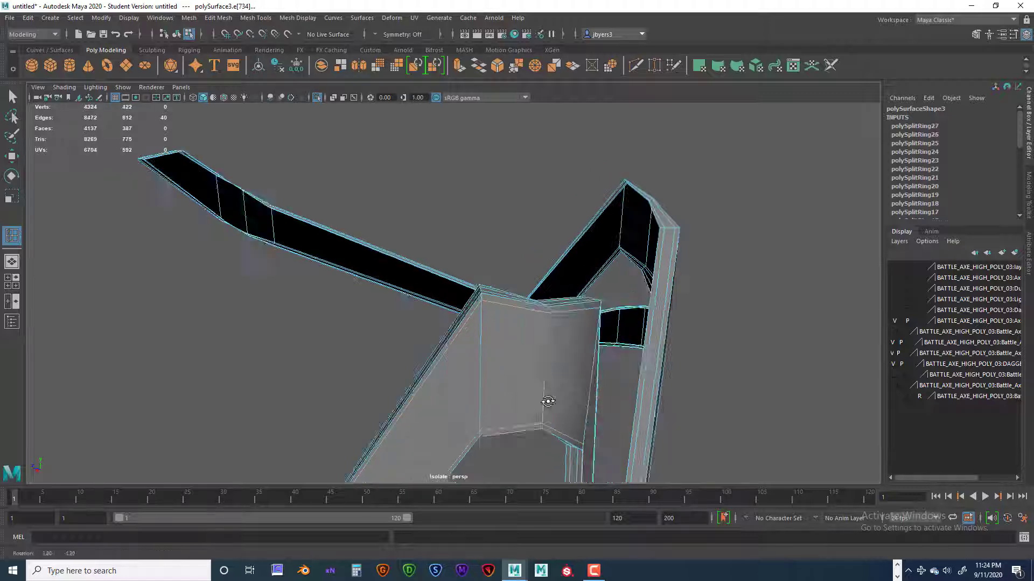
{"action": "left_click_drag", "start_coordinate": [547, 396], "coordinate": [431, 275], "text": "alt"}
{"action": "middle_click_drag", "start_coordinate": [432, 275], "coordinate": [466, 345], "text": "alt"}
{"action": "left_click_drag", "start_coordinate": [465, 345], "coordinate": [507, 296], "text": "alt"}
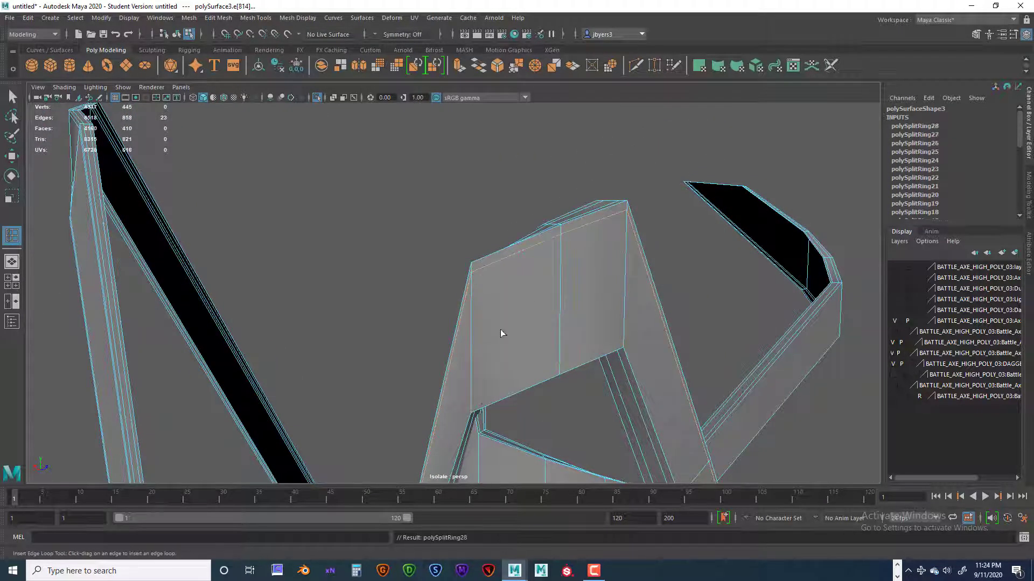
Add the remaining supporting edge loops near the borders of the broad faces on the triangular end and the bent strap.
{"action": "left_click_drag", "start_coordinate": [602, 381], "coordinate": [658, 344], "text": "alt"}
{"action": "middle_click_drag", "start_coordinate": [658, 344], "coordinate": [672, 364], "text": "alt"}
{"action": "left_click_drag", "start_coordinate": [672, 364], "coordinate": [565, 373], "text": "alt"}
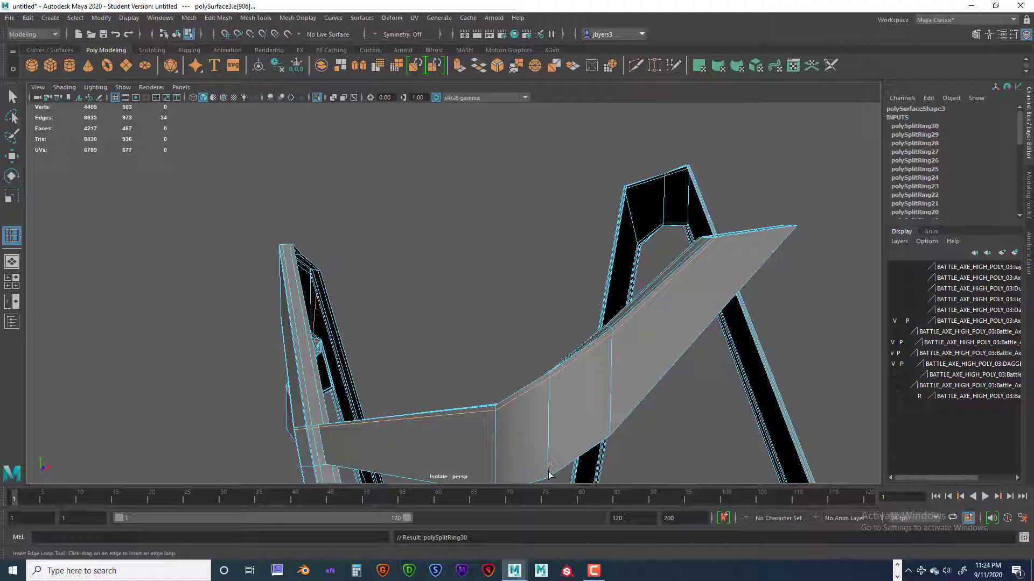
{"action": "left_click_drag", "start_coordinate": [562, 446], "coordinate": [563, 262], "text": "alt"}
{"action": "left_click_drag", "start_coordinate": [545, 258], "coordinate": [531, 335], "text": "alt"}
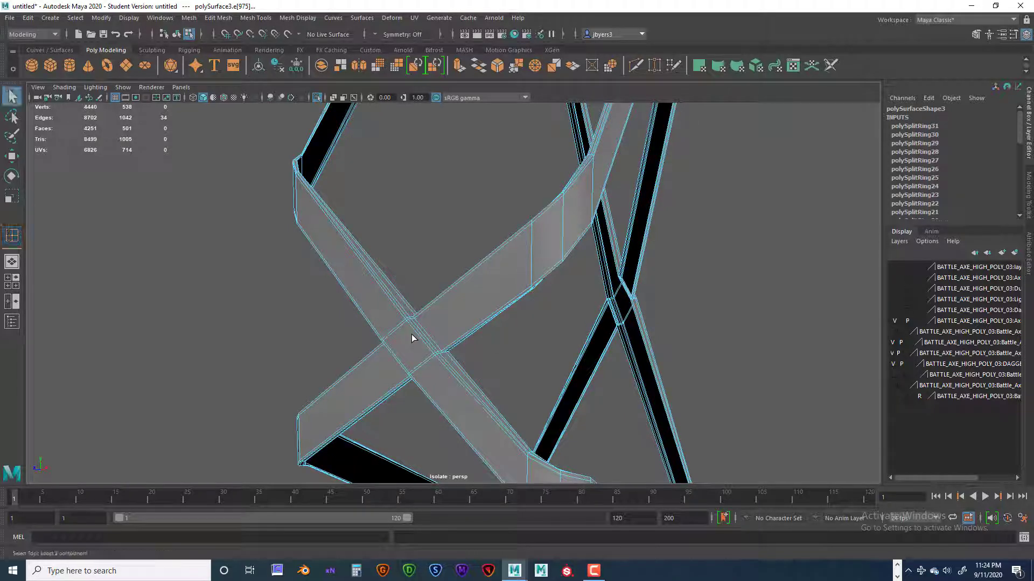
Turn on the smooth mesh preview for the whole strap object, deselect it, and examine the strap crossings.
{"action": "right_click_drag", "start_coordinate": [411, 334], "coordinate": [416, 340]}
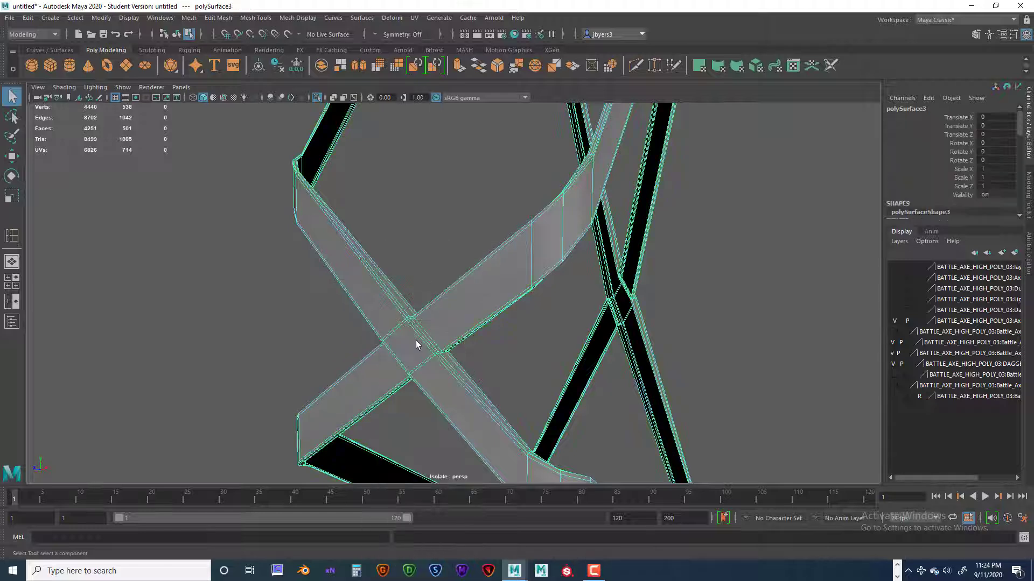
{"action": "key", "text": "3"}
{"action": "left_click", "coordinate": [447, 232]}
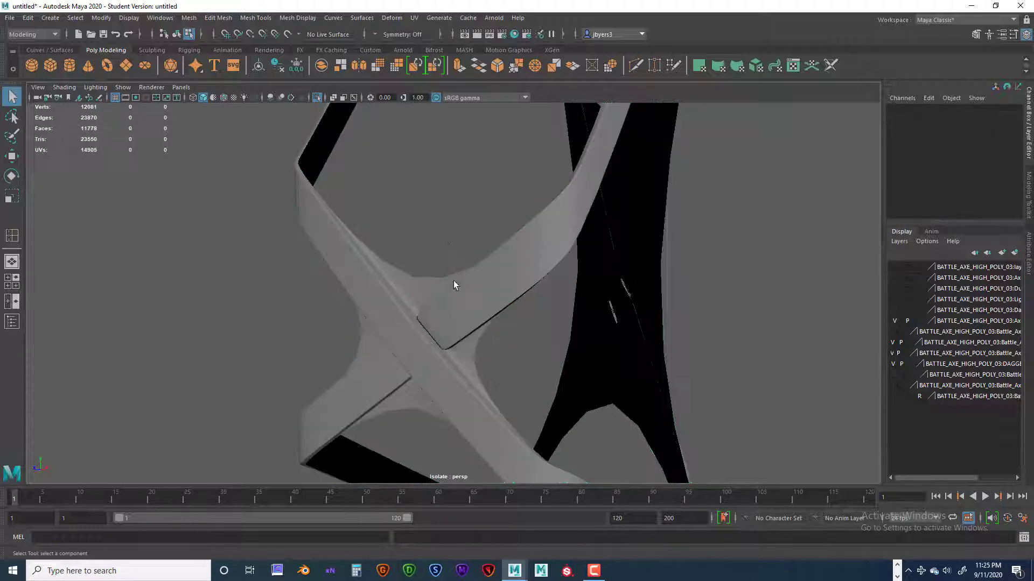
{"action": "scroll", "coordinate": [456, 287], "scroll_direction": "down", "scroll_amount": 4}
{"action": "left_click_drag", "start_coordinate": [478, 315], "coordinate": [436, 330], "text": "alt"}
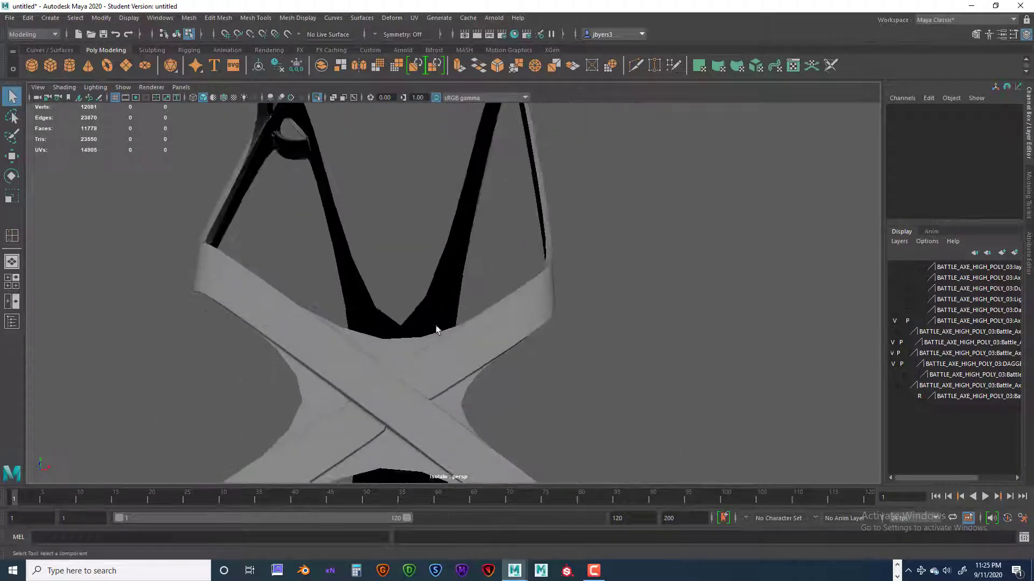
Examine the smoothed strap mesh from several sides, checking the crossings, the bent ends and the looped end.
{"action": "scroll", "coordinate": [378, 344], "scroll_direction": "down", "scroll_amount": 3}
{"action": "middle_click_drag", "start_coordinate": [430, 189], "coordinate": [450, 271], "text": "alt"}
{"action": "left_click_drag", "start_coordinate": [450, 272], "coordinate": [551, 275], "text": "alt"}
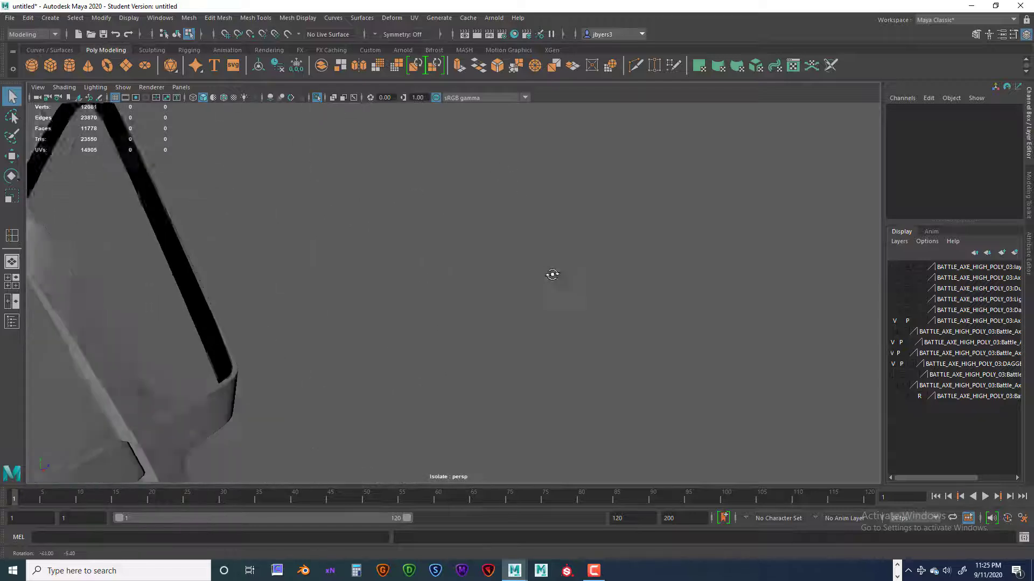
{"action": "middle_click_drag", "start_coordinate": [485, 280], "coordinate": [549, 378], "text": "alt"}
{"action": "left_click_drag", "start_coordinate": [549, 378], "coordinate": [399, 365], "text": "alt"}
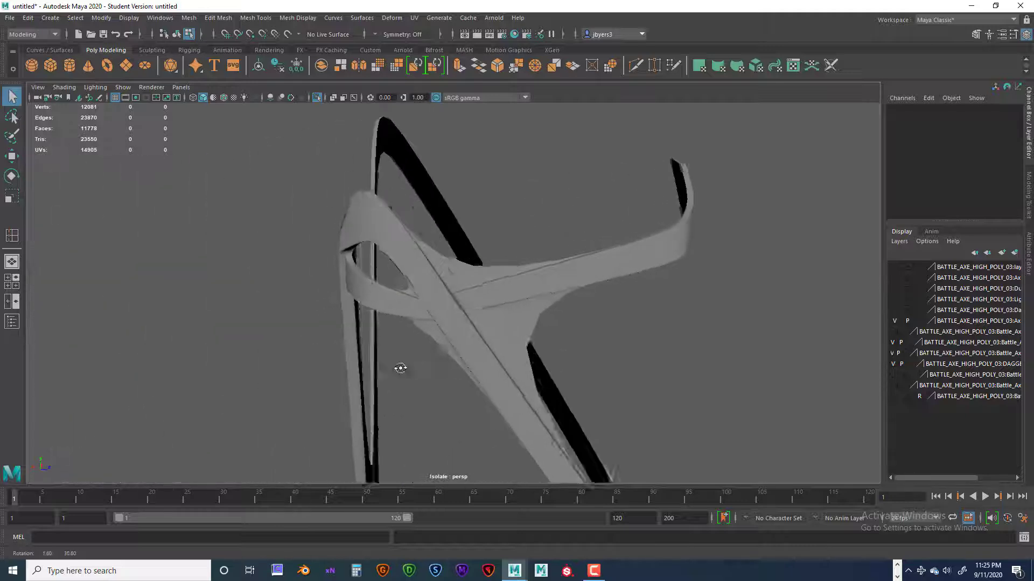
{"action": "middle_click_drag", "start_coordinate": [399, 364], "coordinate": [386, 376], "text": "alt"}
{"action": "left_click_drag", "start_coordinate": [387, 376], "coordinate": [436, 312], "text": "alt"}
{"action": "middle_click_drag", "start_coordinate": [437, 312], "coordinate": [584, 316], "text": "alt"}
{"action": "left_click_drag", "start_coordinate": [457, 272], "coordinate": [568, 270], "text": "alt"}
{"action": "left_click_drag", "start_coordinate": [519, 294], "coordinate": [487, 291], "text": "alt"}
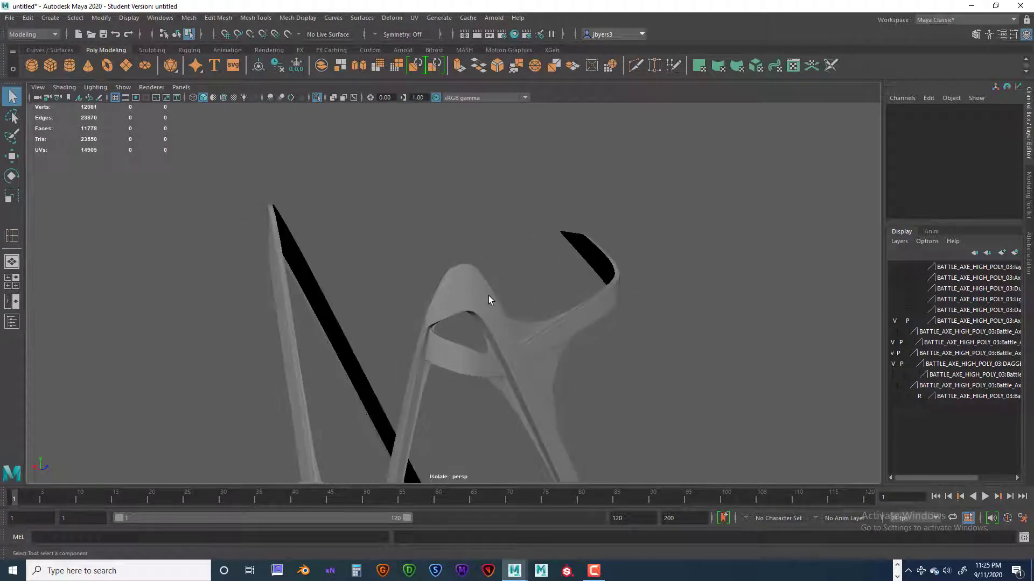
Turn off the smooth mesh preview for the strap object and switch it to edge selection at the looped strap end.
{"action": "left_click", "coordinate": [493, 304]}
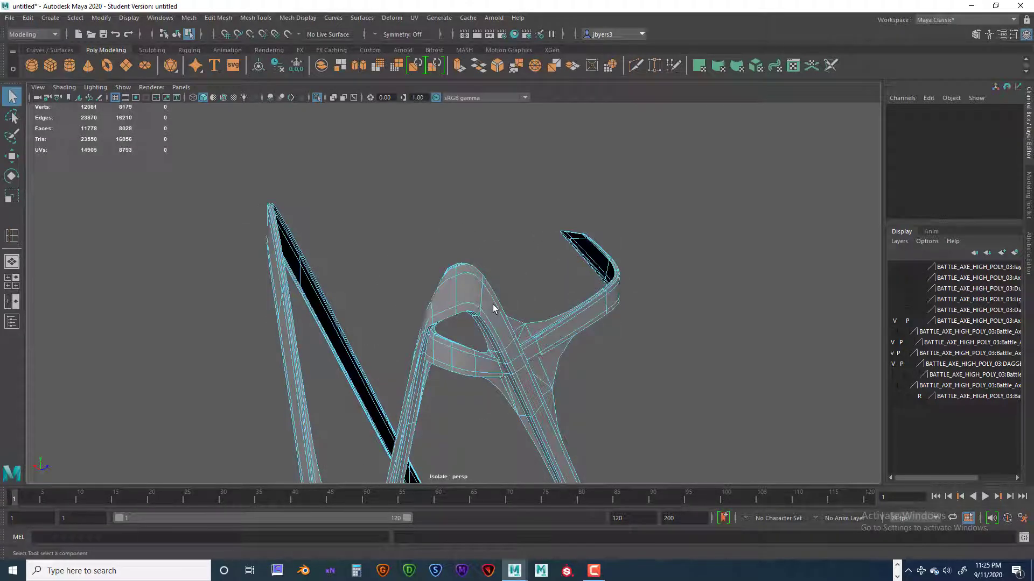
{"action": "key", "text": "1"}
{"action": "right_click_drag", "start_coordinate": [482, 299], "coordinate": [484, 326]}
{"action": "left_click_drag", "start_coordinate": [485, 326], "coordinate": [466, 286], "text": "alt"}
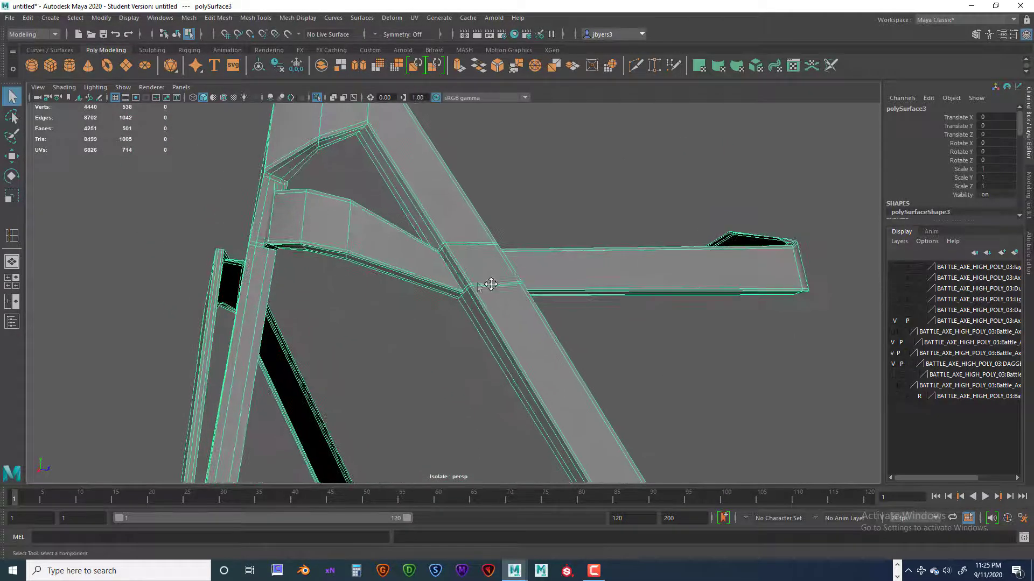
{"action": "middle_click_drag", "start_coordinate": [490, 283], "coordinate": [515, 284], "text": "alt"}
{"action": "left_click_drag", "start_coordinate": [516, 283], "coordinate": [515, 296], "text": "alt"}
{"action": "scroll", "coordinate": [515, 300], "scroll_direction": "up", "scroll_amount": 5}
{"action": "middle_click_drag", "start_coordinate": [516, 299], "coordinate": [557, 308], "text": "alt"}
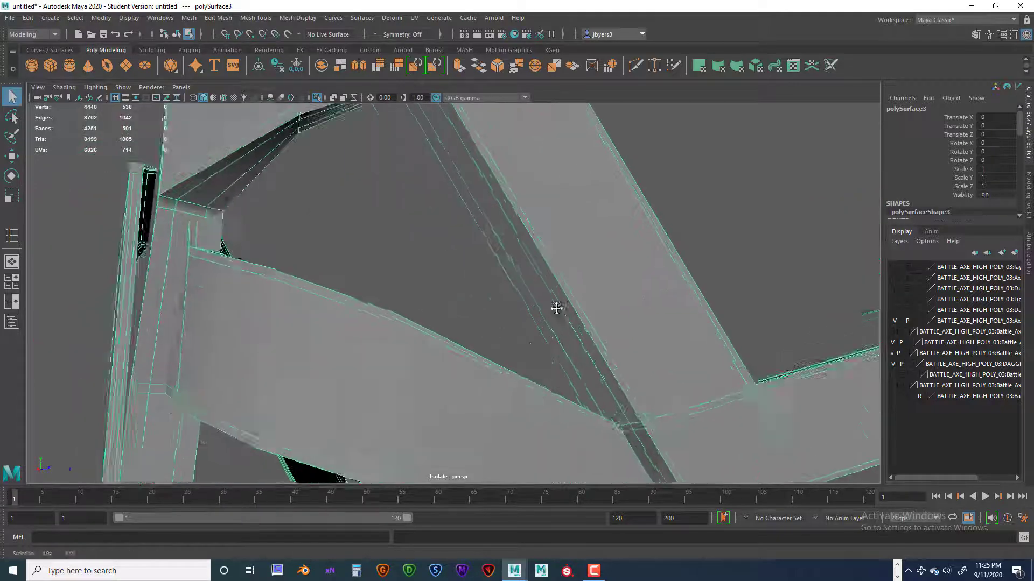
{"action": "left_click_drag", "start_coordinate": [557, 308], "coordinate": [563, 317], "text": "alt"}
{"action": "scroll", "coordinate": [452, 318], "scroll_direction": "up", "scroll_amount": 6}
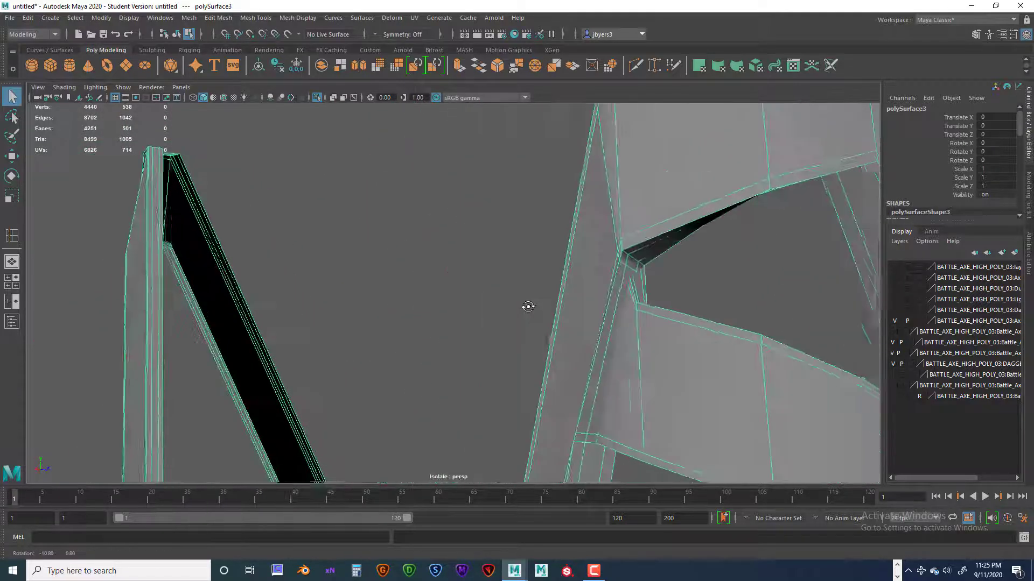
{"action": "key", "text": "F10"}
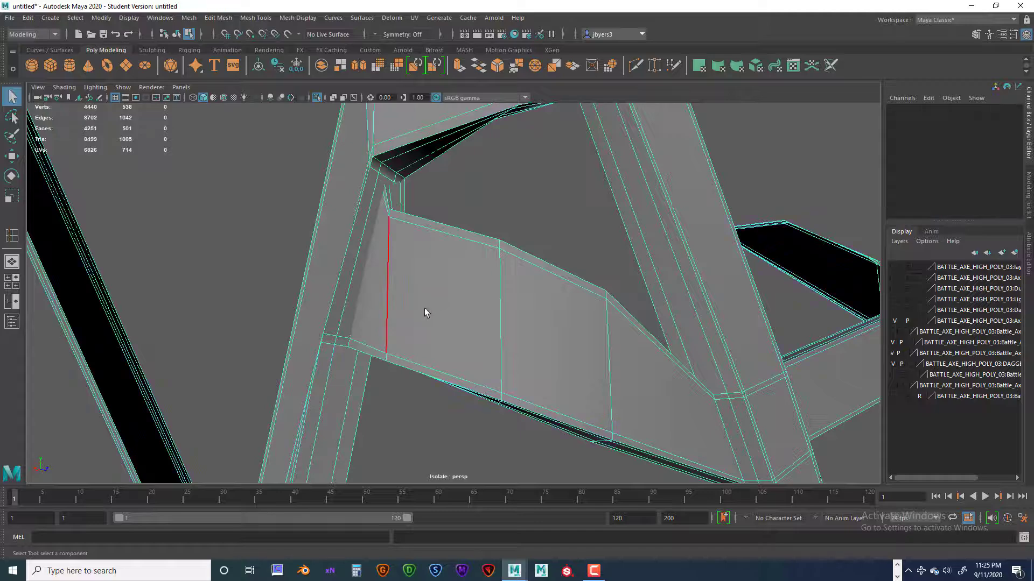
Examine the edge flow where the straps meet, at the narrow side junction and around the crossing.
{"action": "left_click_drag", "start_coordinate": [423, 308], "coordinate": [574, 306], "text": "alt"}
{"action": "scroll", "coordinate": [406, 317], "scroll_direction": "down", "scroll_amount": 5}
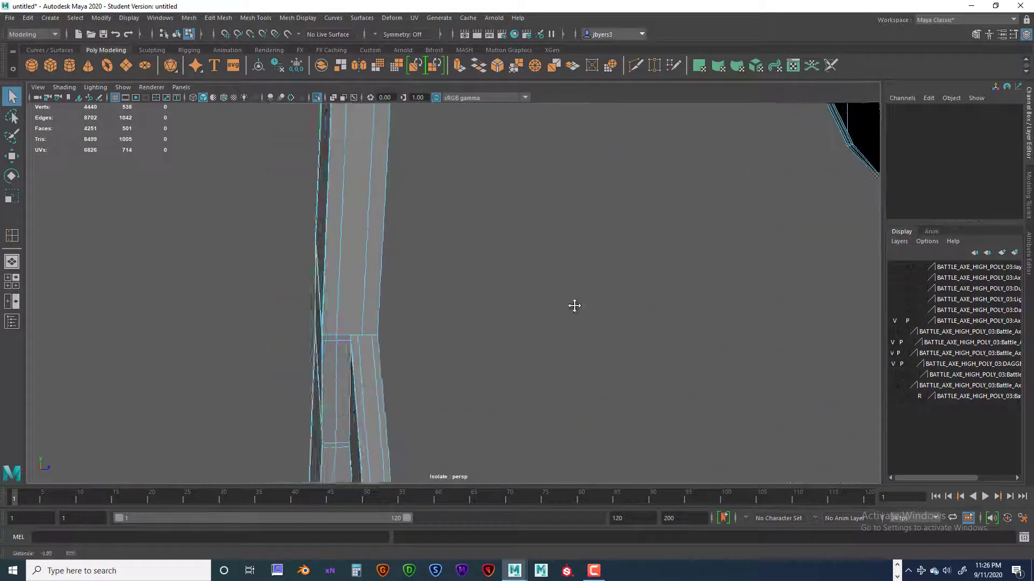
{"action": "middle_click_drag", "start_coordinate": [574, 306], "coordinate": [524, 312], "text": "alt"}
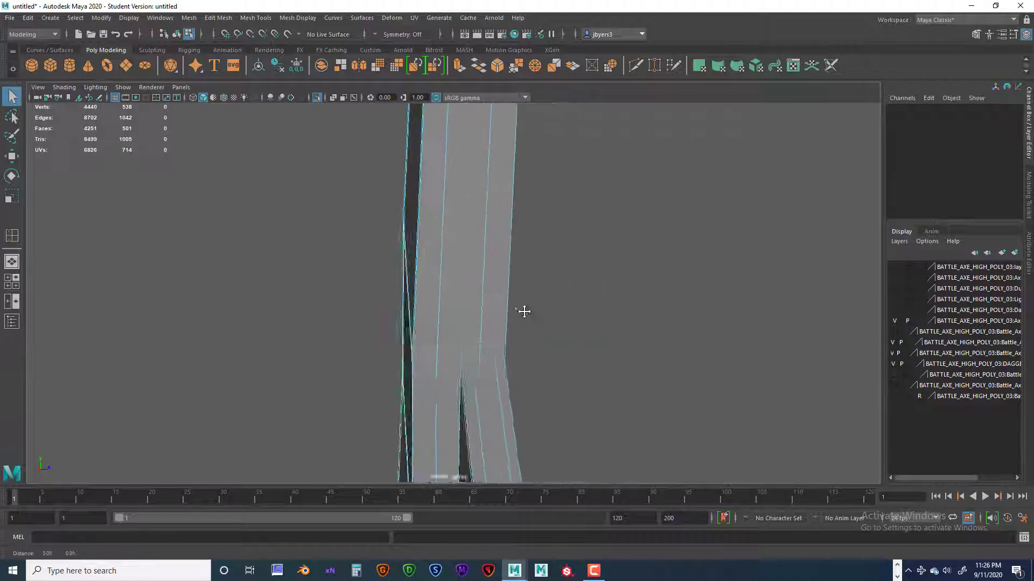
{"action": "right_click_drag", "start_coordinate": [524, 312], "coordinate": [528, 315], "text": "alt"}
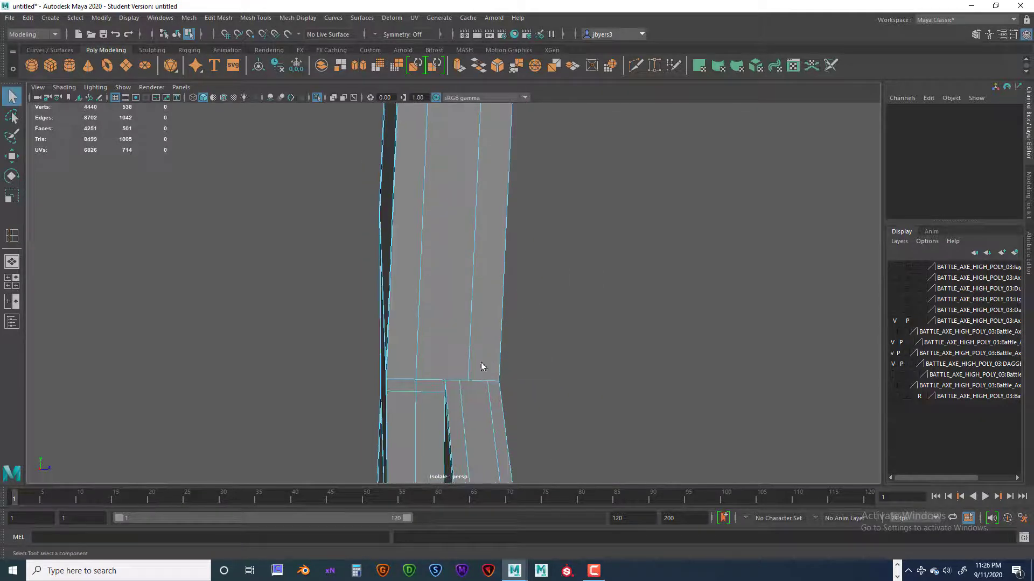
{"action": "middle_click_drag", "start_coordinate": [460, 386], "coordinate": [459, 299], "text": "alt"}
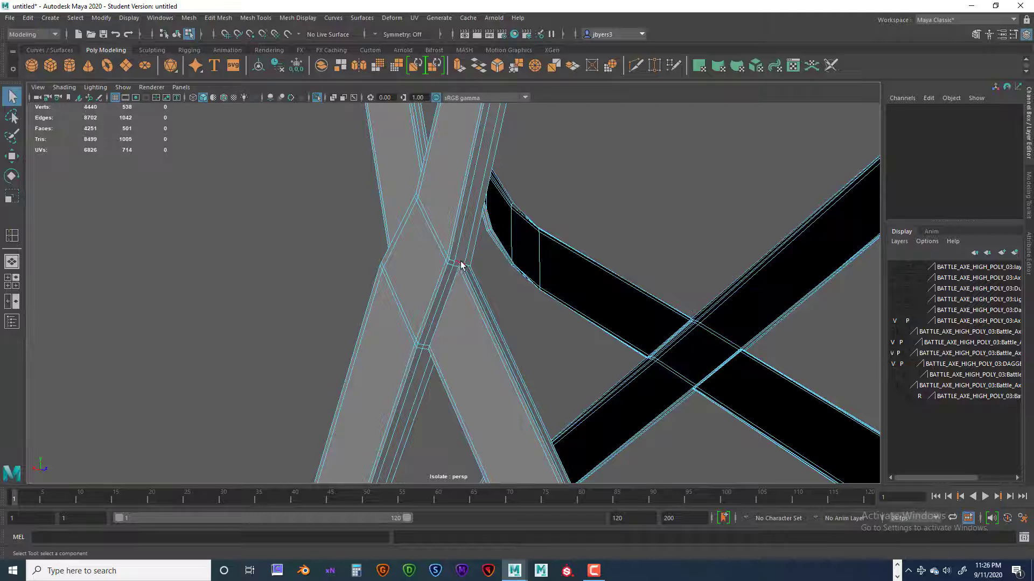
{"action": "scroll", "coordinate": [455, 314], "scroll_direction": "down", "scroll_amount": 5}
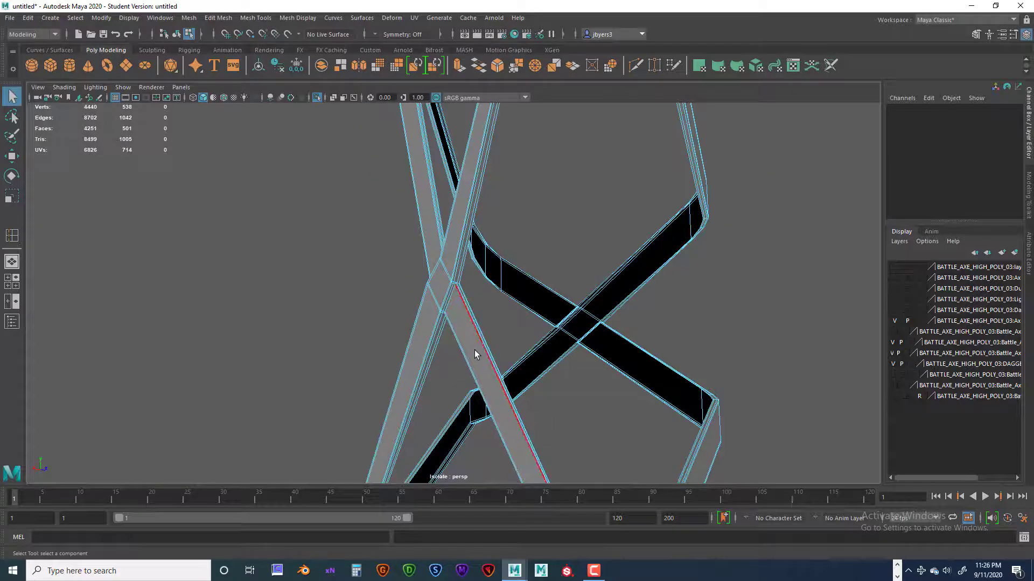
{"action": "left_click_drag", "start_coordinate": [475, 354], "coordinate": [424, 321], "text": "alt"}
Switch to face selection and select the broad face and the rim faces of the strap segment below the crossing.
{"action": "right_click", "coordinate": [505, 341]}
{"action": "left_click", "coordinate": [503, 303]}
{"action": "right_click_drag", "start_coordinate": [424, 321], "coordinate": [516, 325], "text": "alt"}
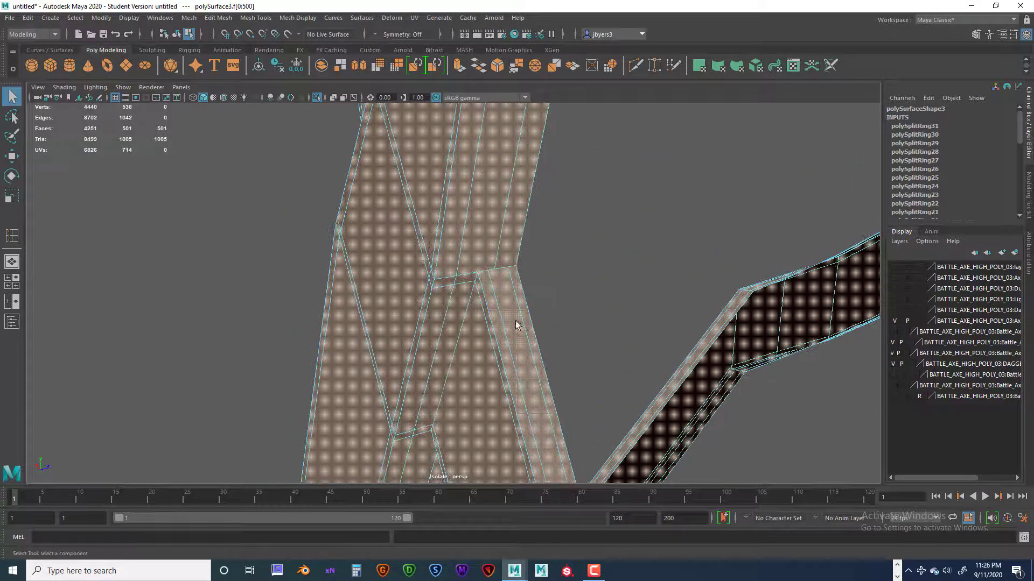
{"action": "left_click_drag", "start_coordinate": [505, 305], "coordinate": [606, 291], "text": "alt"}
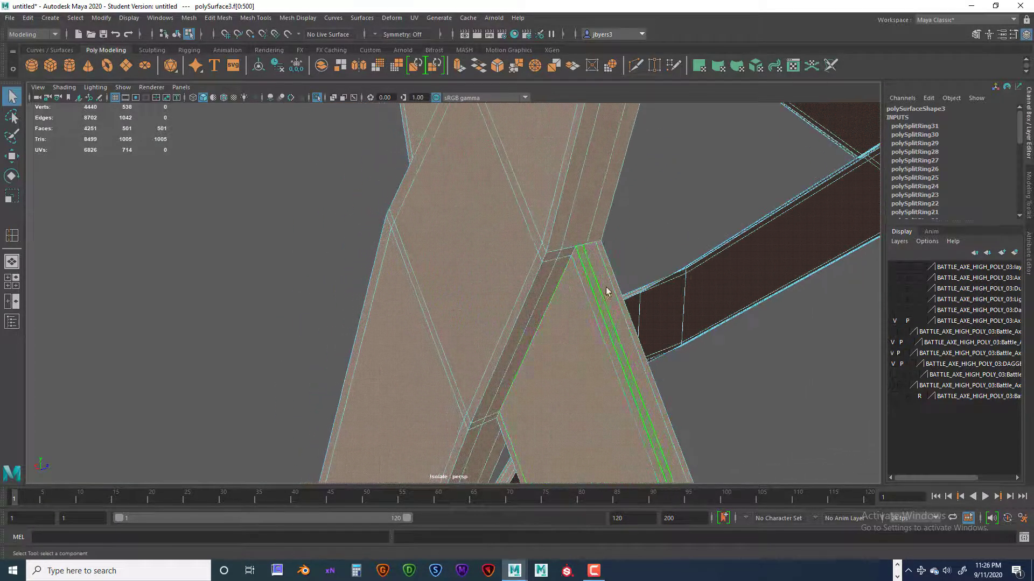
{"action": "left_click", "coordinate": [607, 280]}
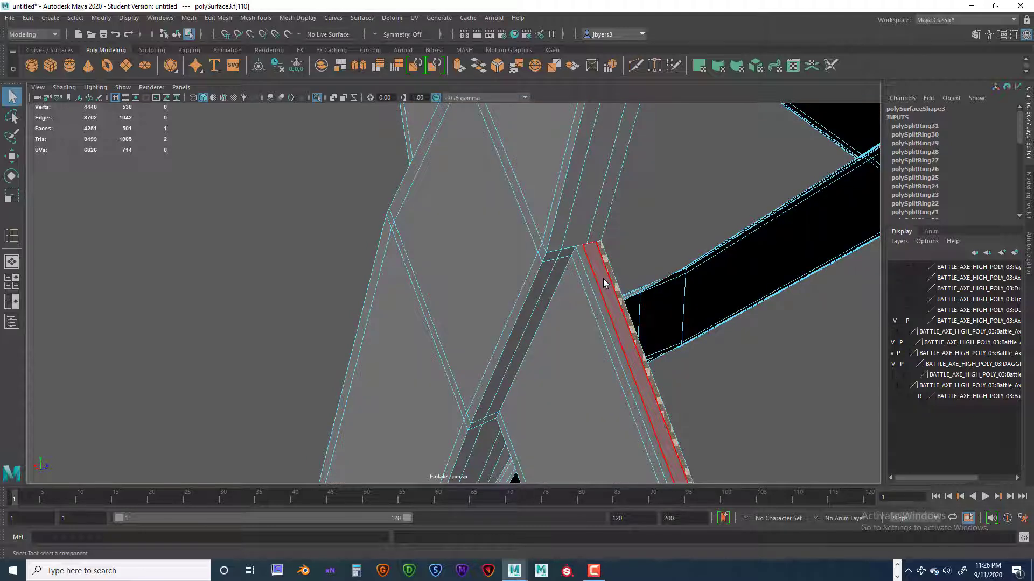
{"action": "left_click", "coordinate": [603, 279], "text": "shift"}
{"action": "left_click", "coordinate": [590, 286], "text": "shift"}
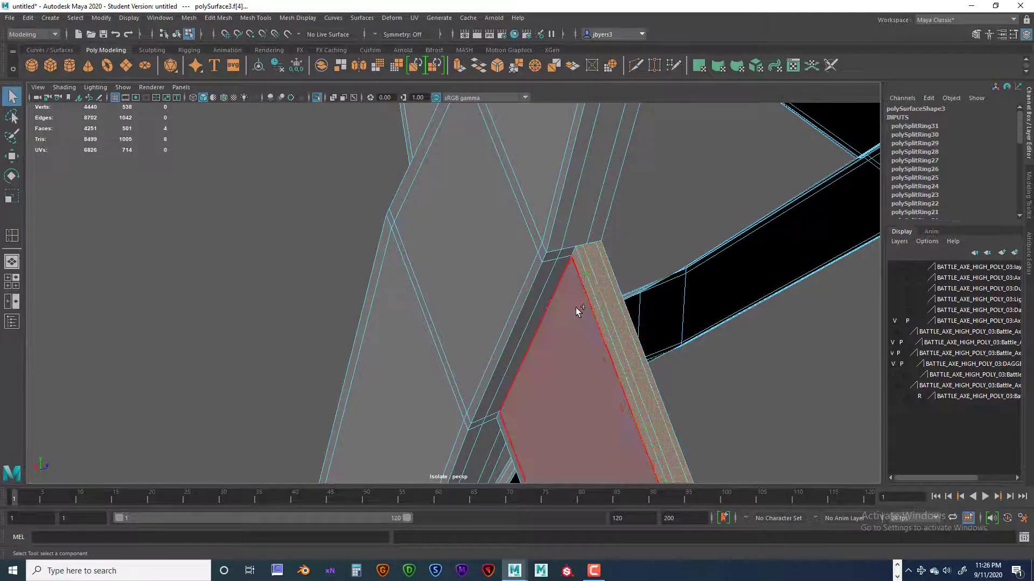
{"action": "left_click_drag", "start_coordinate": [581, 342], "coordinate": [618, 231], "text": "alt"}
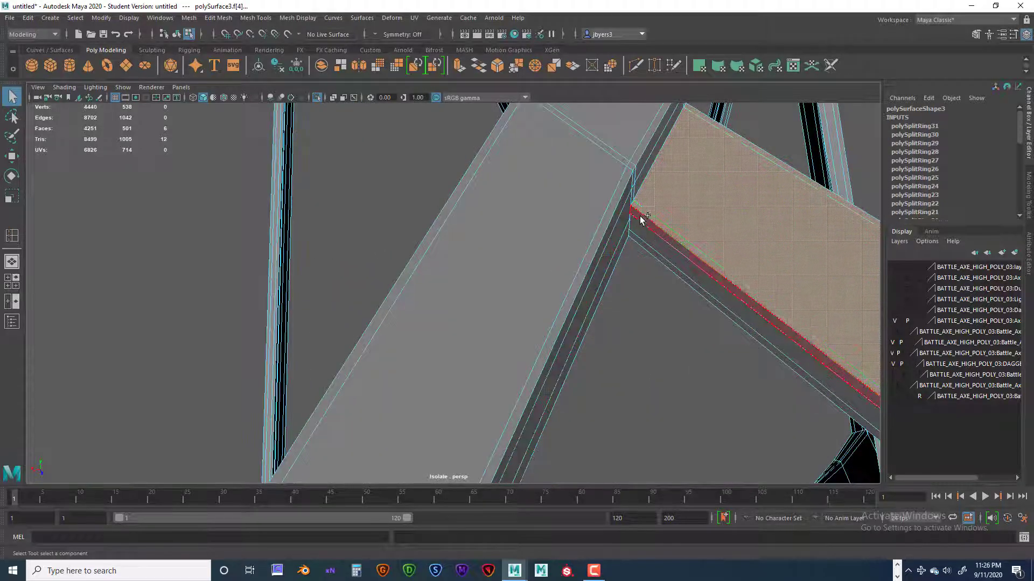
{"action": "scroll", "coordinate": [662, 311], "scroll_direction": "down", "scroll_amount": 7}
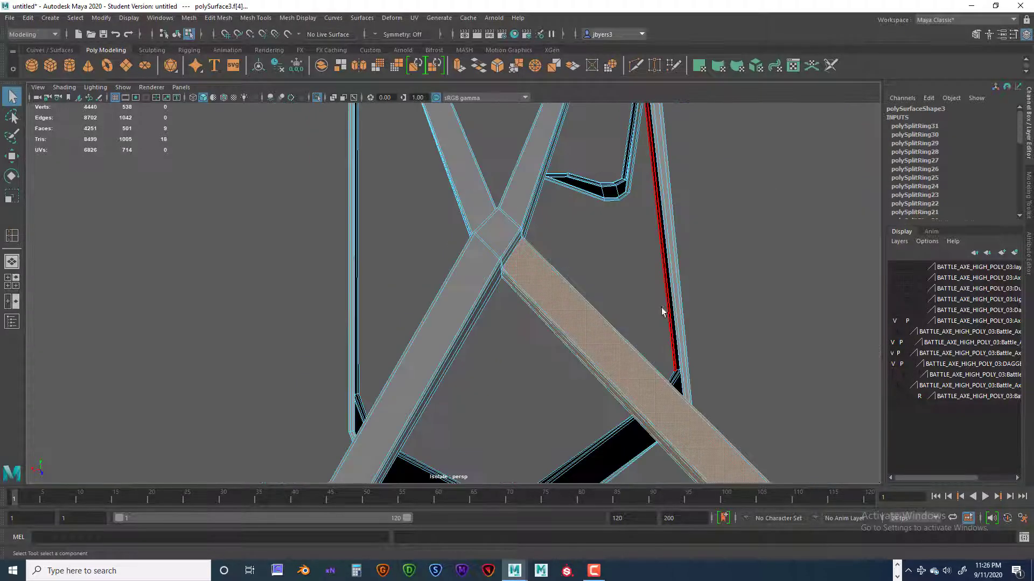
Add the rest of the bent strap's faces to the selection, following it around its corners up to the rear crossing.
{"action": "left_click_drag", "start_coordinate": [658, 326], "coordinate": [624, 293], "text": "alt"}
{"action": "middle_click_drag", "start_coordinate": [623, 293], "coordinate": [609, 286], "text": "alt"}
{"action": "left_click_drag", "start_coordinate": [609, 286], "coordinate": [366, 264], "text": "alt"}
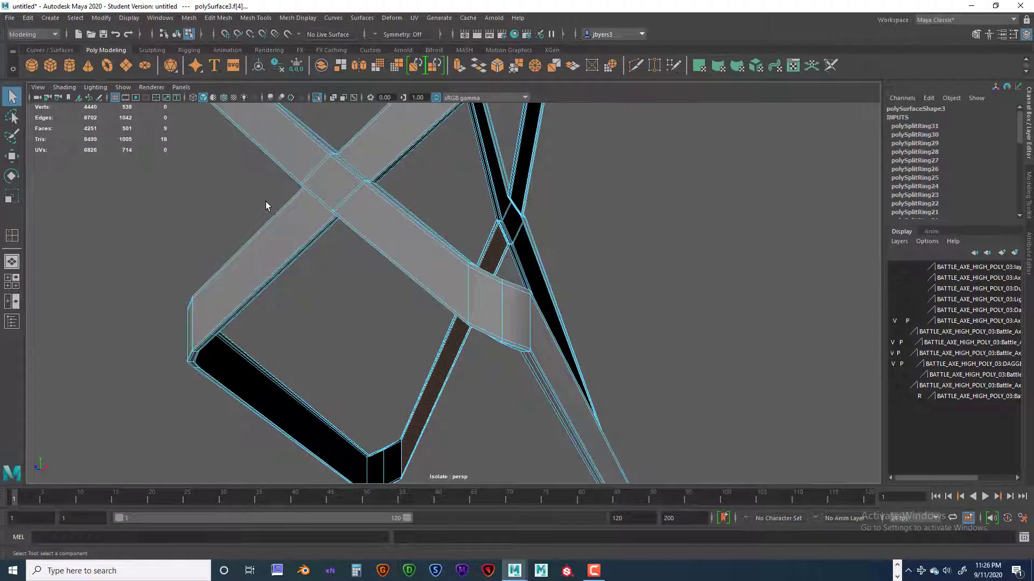
{"action": "left_click_drag", "start_coordinate": [301, 282], "coordinate": [300, 284]}
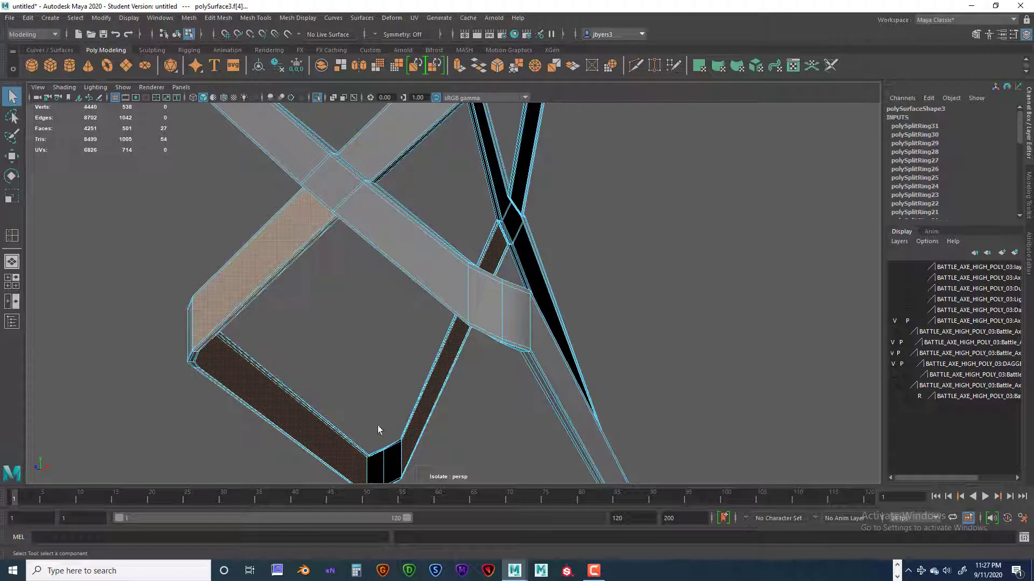
{"action": "left_click_drag", "start_coordinate": [389, 479], "coordinate": [389, 486], "text": "shift"}
{"action": "scroll", "coordinate": [388, 479], "scroll_direction": "down", "scroll_amount": 3}
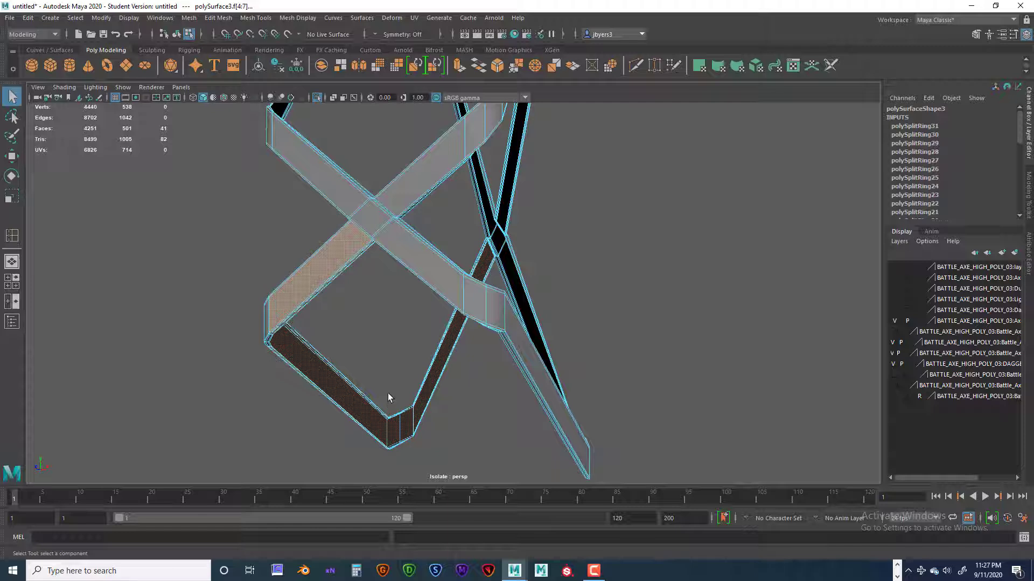
{"action": "left_click_drag", "start_coordinate": [392, 393], "coordinate": [406, 455], "text": "shift"}
{"action": "left_click_drag", "start_coordinate": [376, 321], "coordinate": [596, 349], "text": "alt"}
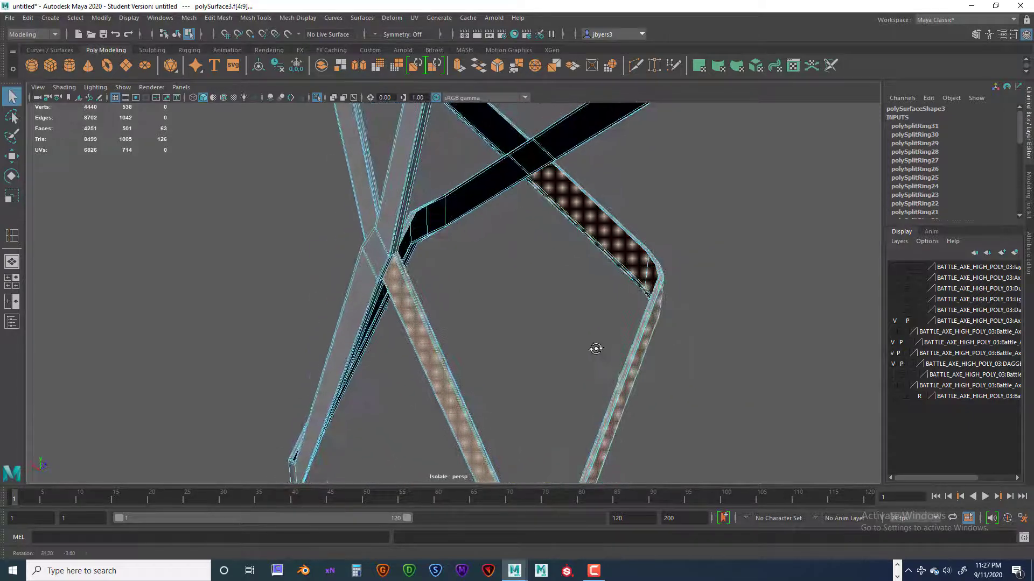
Extract the selected bent strap faces from the crossed mesh, keeping the faces together, and clear the selection.
{"action": "key", "text": "space"}
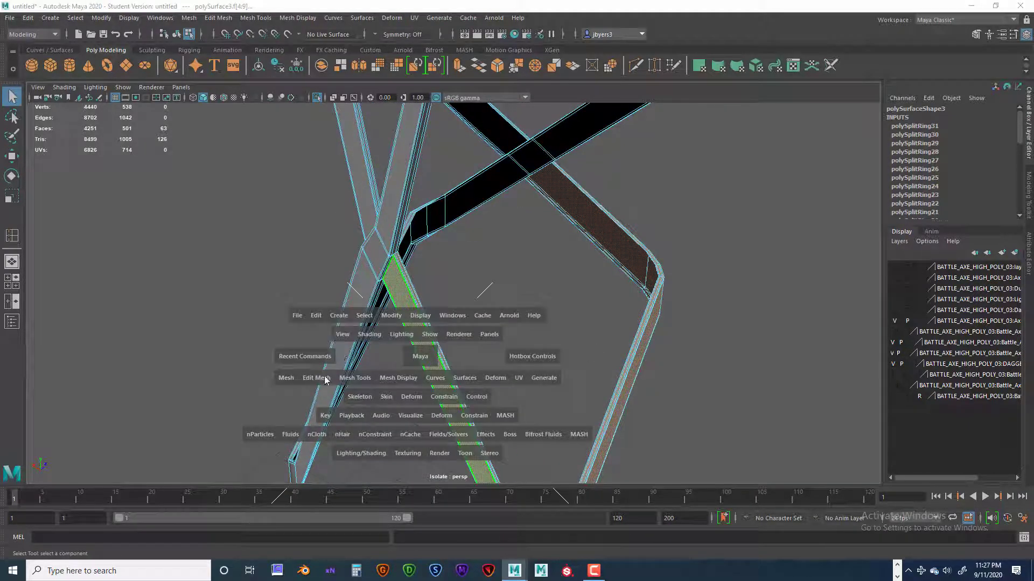
{"action": "left_click", "coordinate": [324, 381]}
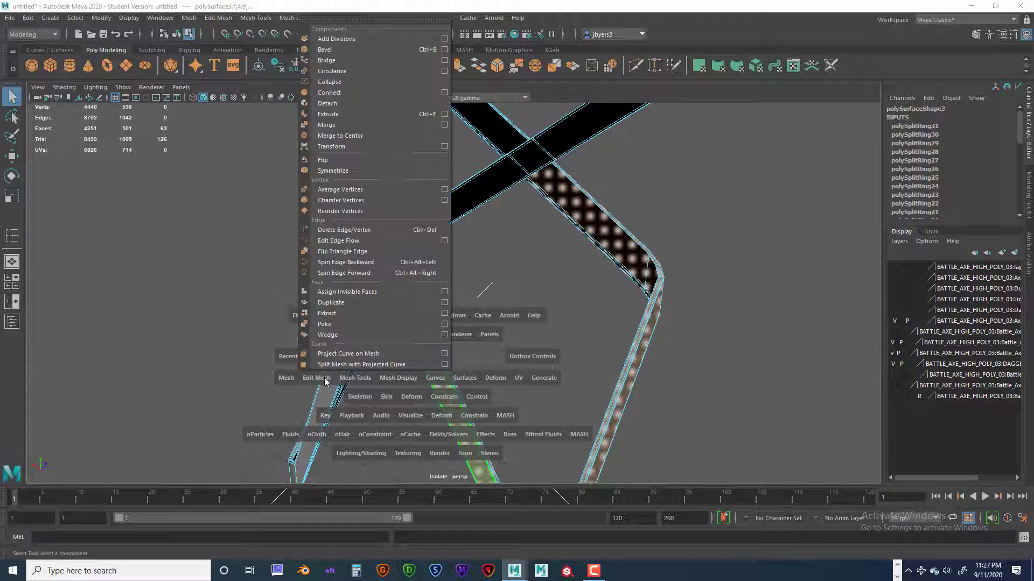
{"action": "left_click", "coordinate": [330, 315]}
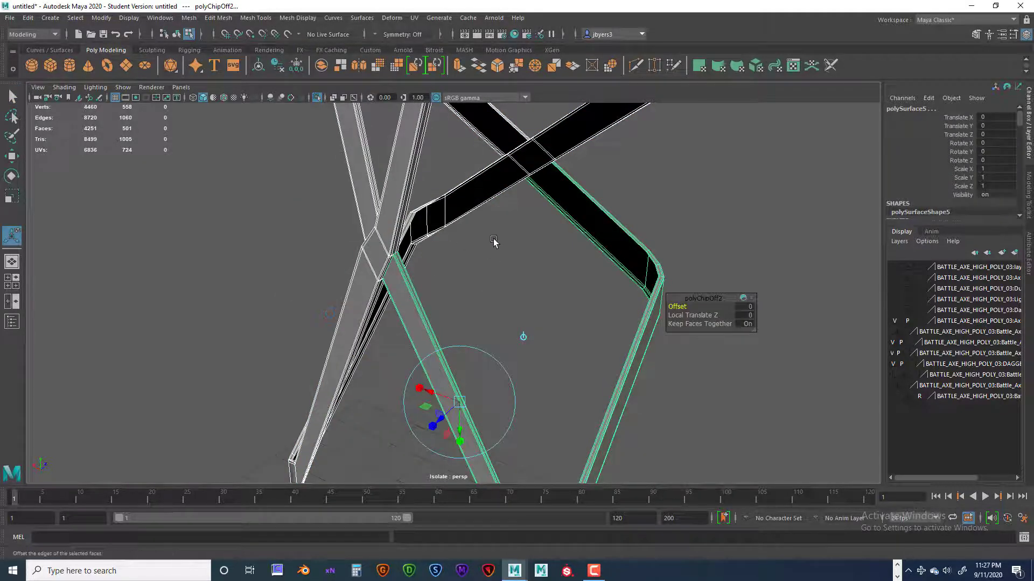
{"action": "left_click_drag", "start_coordinate": [430, 296], "coordinate": [442, 350], "text": "alt"}
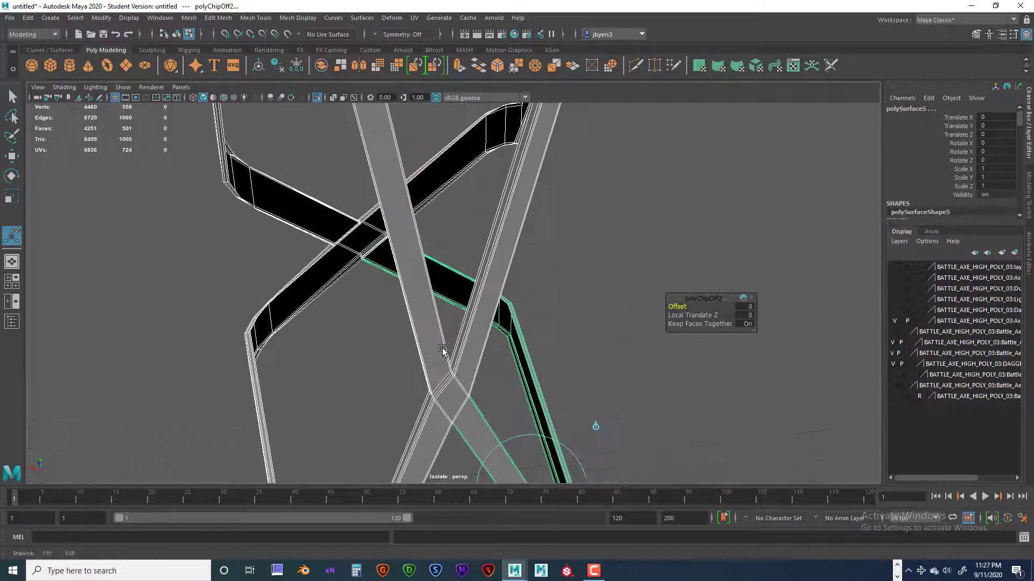
{"action": "left_click", "coordinate": [619, 262]}
Select all connected faces of the remaining strap mesh to check the separation, and inspect the crossing.
{"action": "left_click_drag", "start_coordinate": [583, 287], "coordinate": [585, 303], "text": "alt"}
{"action": "double_click", "coordinate": [445, 395]}
{"action": "left_click_drag", "start_coordinate": [446, 394], "coordinate": [440, 358], "text": "alt"}
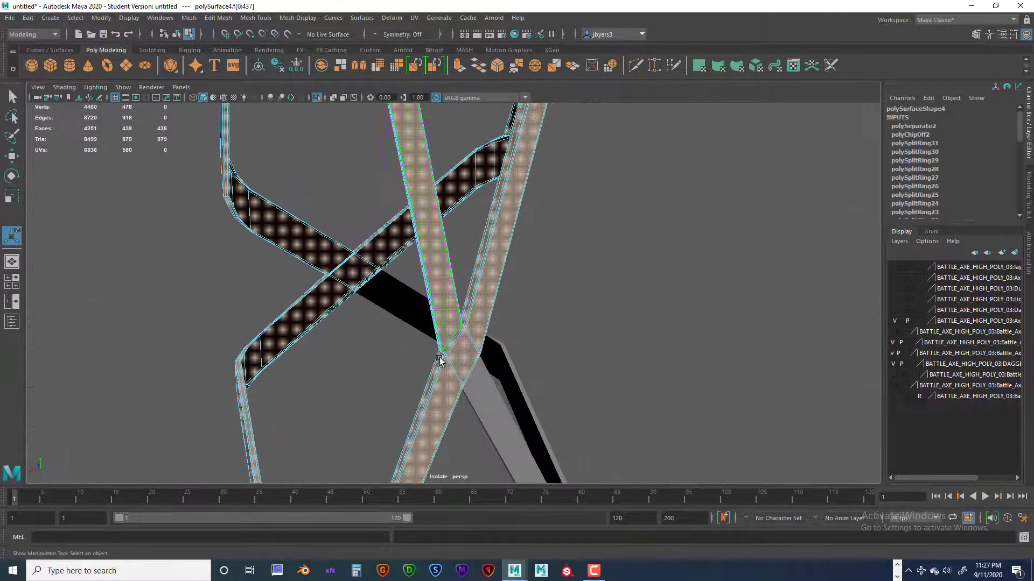
{"action": "right_click_drag", "start_coordinate": [442, 273], "coordinate": [441, 304]}
{"action": "left_click_drag", "start_coordinate": [441, 304], "coordinate": [392, 290], "text": "alt"}
{"action": "scroll", "coordinate": [453, 303], "scroll_direction": "up", "scroll_amount": 3}
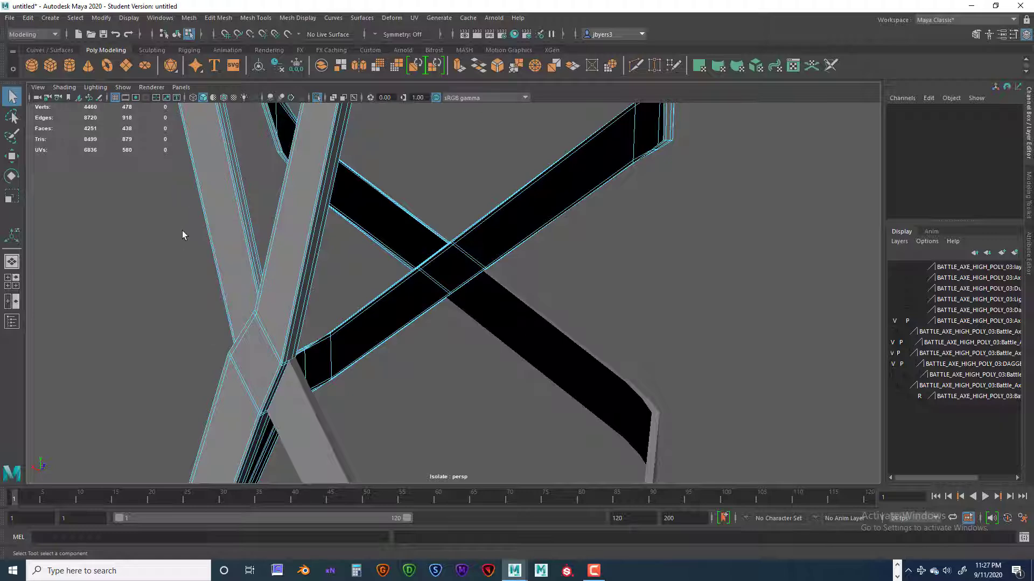
Select all faces of the opposite bent strap on the remaining mesh, from the crossing around its corners to the rear.
{"action": "left_click_drag", "start_coordinate": [163, 195], "coordinate": [296, 306]}
{"action": "scroll", "coordinate": [296, 305], "scroll_direction": "down", "scroll_amount": 5}
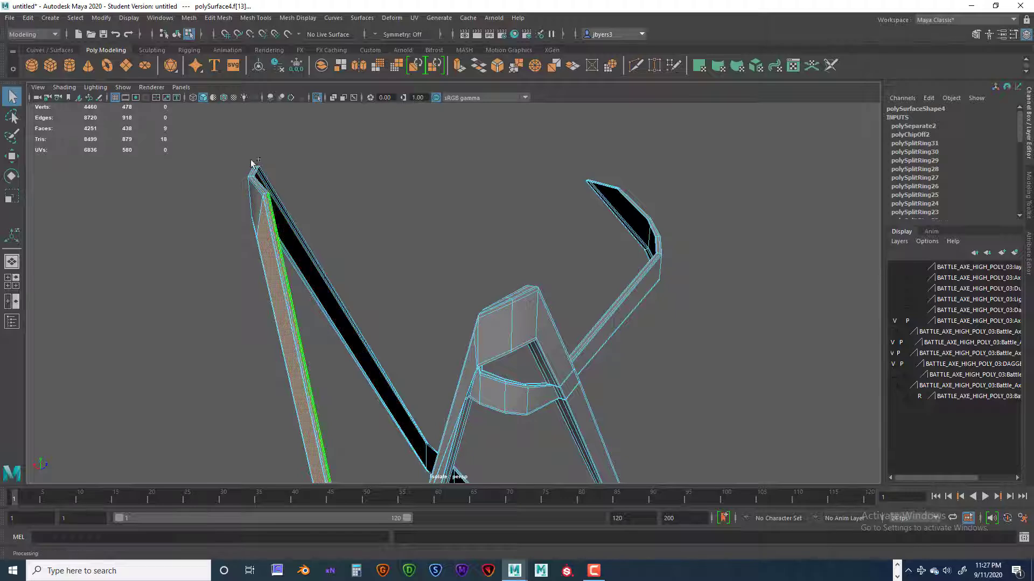
{"action": "left_click_drag", "start_coordinate": [380, 387], "coordinate": [404, 398], "text": "alt"}
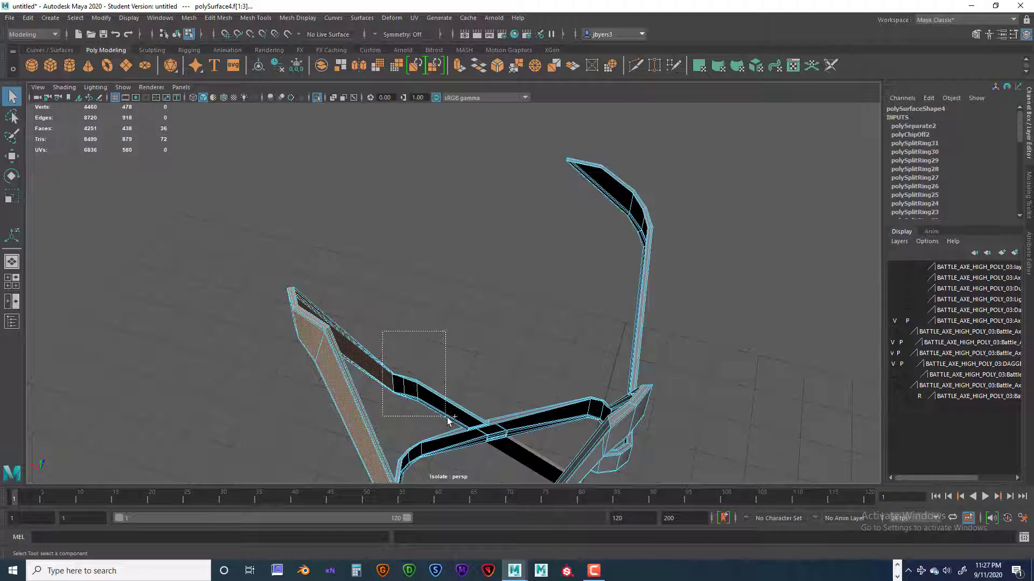
{"action": "left_click_drag", "start_coordinate": [468, 429], "coordinate": [495, 312], "text": "alt"}
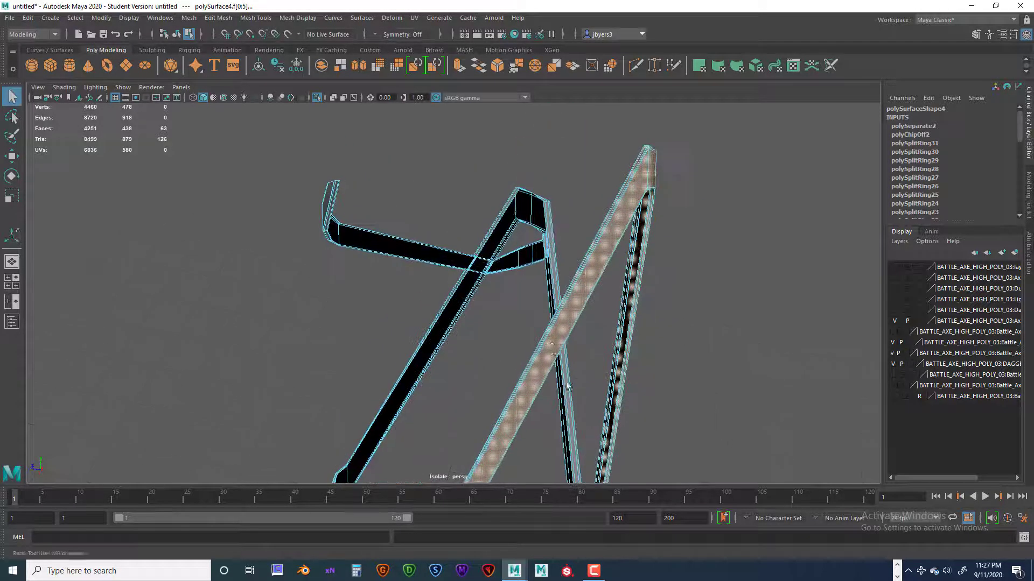
{"action": "middle_click_drag", "start_coordinate": [543, 414], "coordinate": [562, 183], "text": "alt"}
{"action": "mouse_move", "coordinate": [516, 318]}
{"action": "left_mouse_down", "text": "alt"}
{"action": "mouse_move", "coordinate": [473, 323]}
{"action": "mouse_move", "coordinate": [477, 307]}
{"action": "mouse_move", "coordinate": [349, 313]}
{"action": "mouse_move", "coordinate": [534, 322]}
{"action": "left_mouse_up", "text": "alt"}
Extract the selected opposite strap faces from the remaining mesh, keeping the faces together.
{"action": "key", "text": "space"}
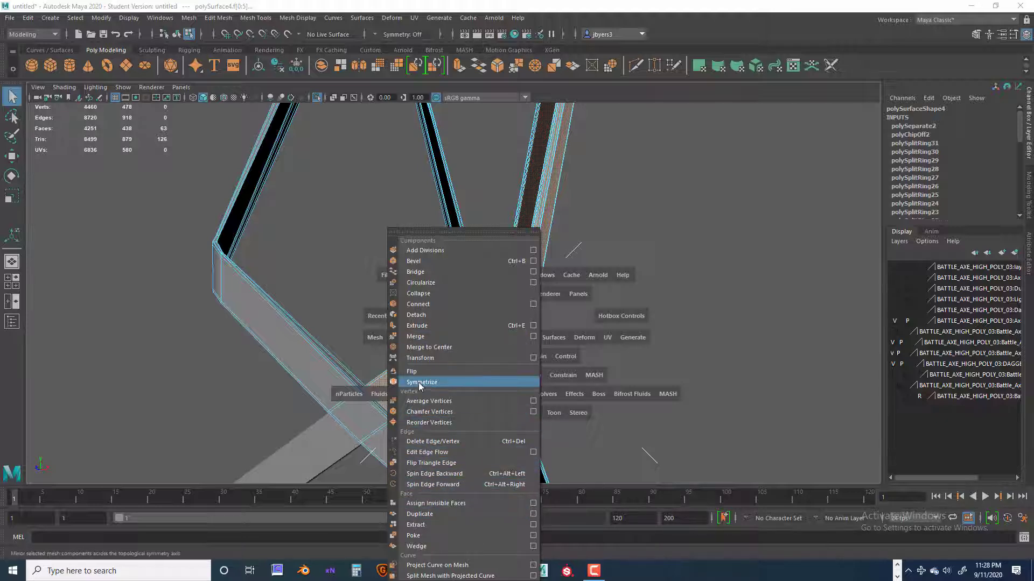
{"action": "left_click", "coordinate": [432, 525]}
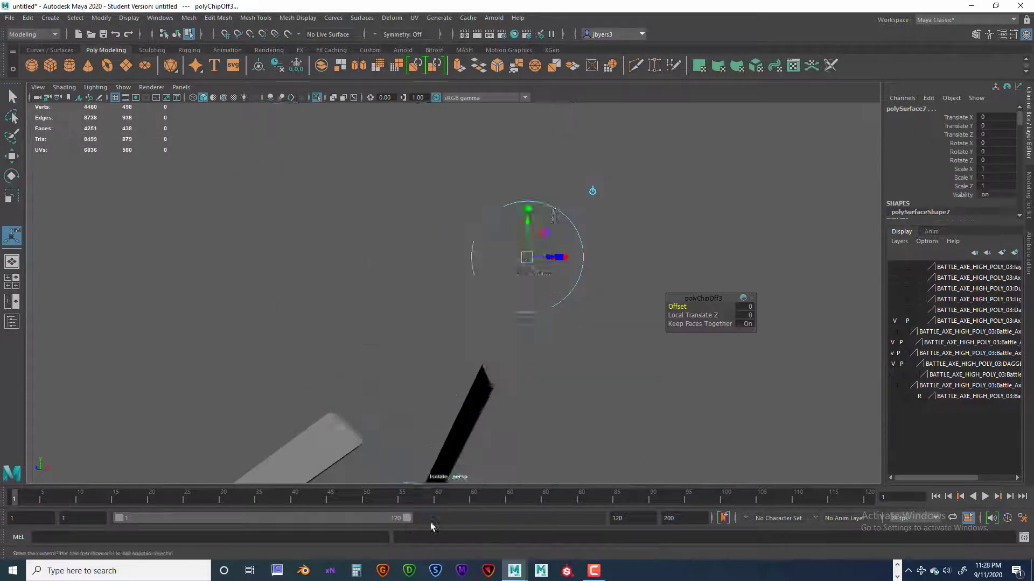
{"action": "left_click_drag", "start_coordinate": [446, 397], "coordinate": [396, 393], "text": "alt"}
Select the remaining crossed strap mesh as an object and preview it smoothed around the crossing.
{"action": "right_click", "coordinate": [395, 393]}
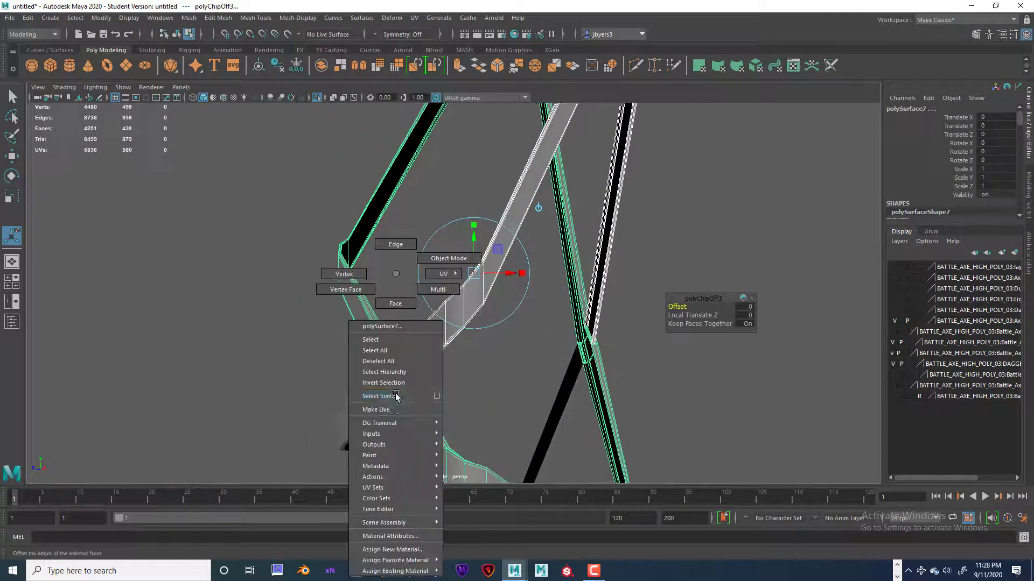
{"action": "left_click", "coordinate": [370, 339]}
{"action": "mouse_move", "coordinate": [433, 406]}
{"action": "left_mouse_down", "text": "alt"}
{"action": "mouse_move", "coordinate": [420, 407]}
{"action": "mouse_move", "coordinate": [449, 408]}
{"action": "mouse_move", "coordinate": [424, 407]}
{"action": "left_mouse_up", "text": "alt"}
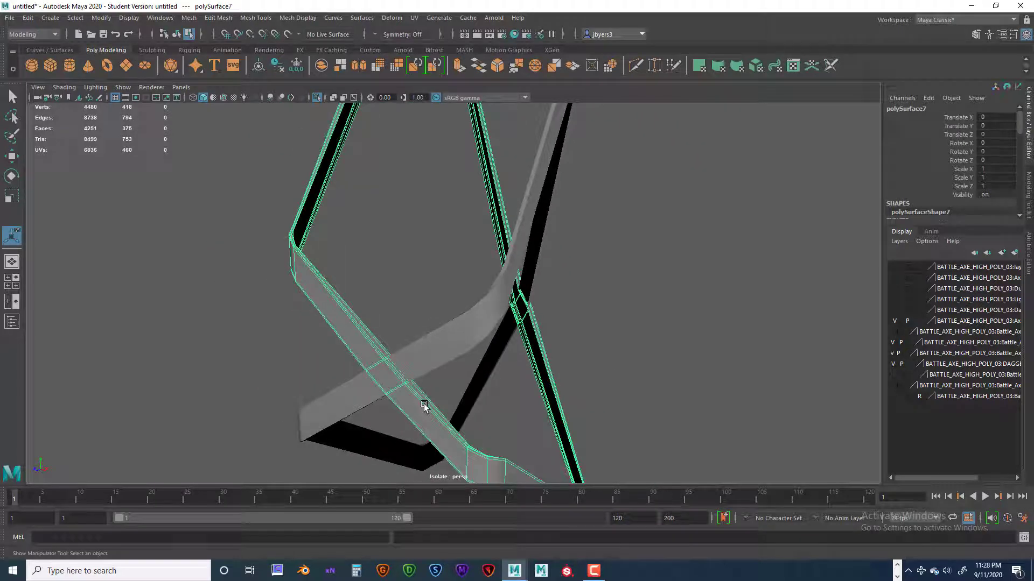
{"action": "key", "text": "3"}
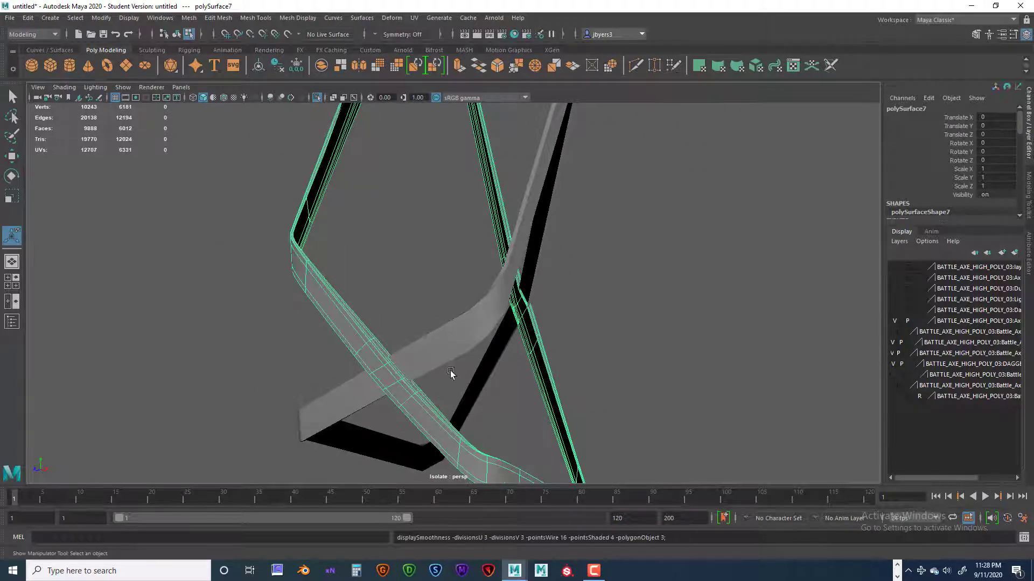
{"action": "left_click_drag", "start_coordinate": [448, 367], "coordinate": [461, 408], "text": "alt"}
{"action": "mouse_move", "coordinate": [415, 347]}
{"action": "right_mouse_down"}
{"action": "mouse_move", "coordinate": [410, 377]}
{"action": "mouse_move", "coordinate": [408, 362]}
{"action": "right_mouse_up"}
Check the face connectivity of the smoothed strap near the crossing, and turn off its smooth preview.
{"action": "left_click", "coordinate": [418, 366]}
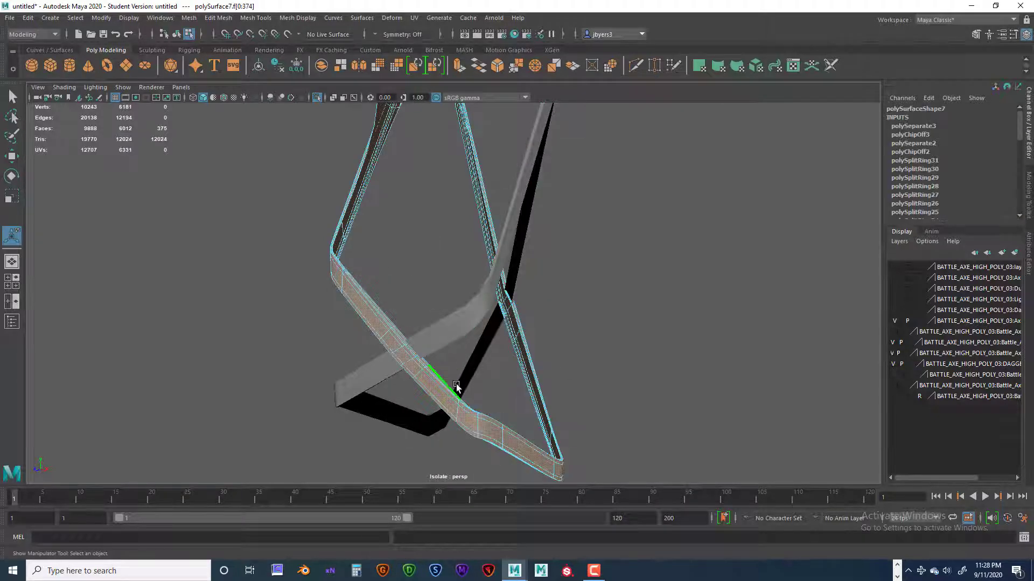
{"action": "left_click_drag", "start_coordinate": [525, 366], "coordinate": [422, 361], "text": "alt"}
{"action": "left_click", "coordinate": [422, 361]}
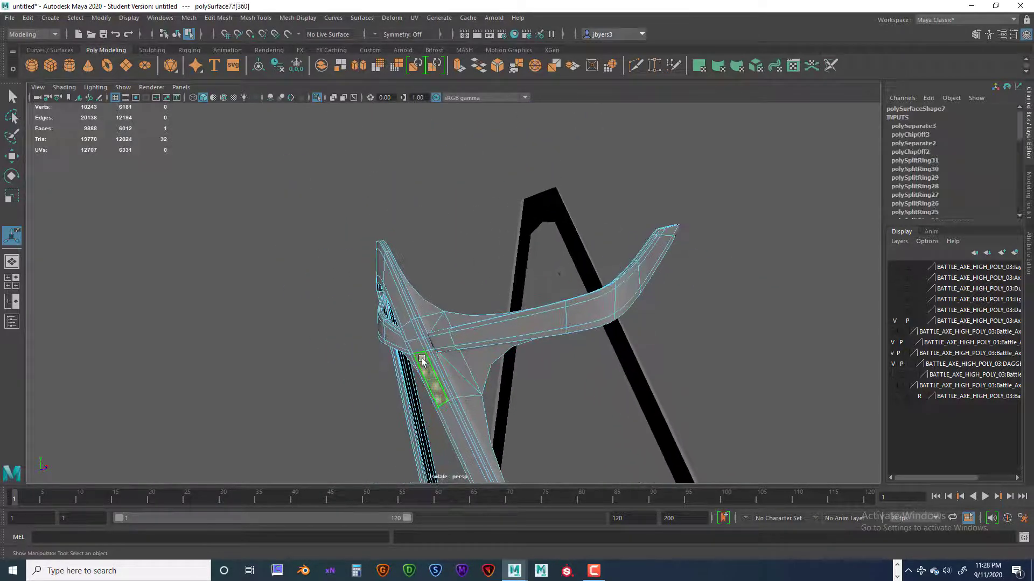
{"action": "right_click_drag", "start_coordinate": [434, 366], "coordinate": [419, 340]}
{"action": "scroll", "coordinate": [462, 362], "scroll_direction": "up", "scroll_amount": 3}
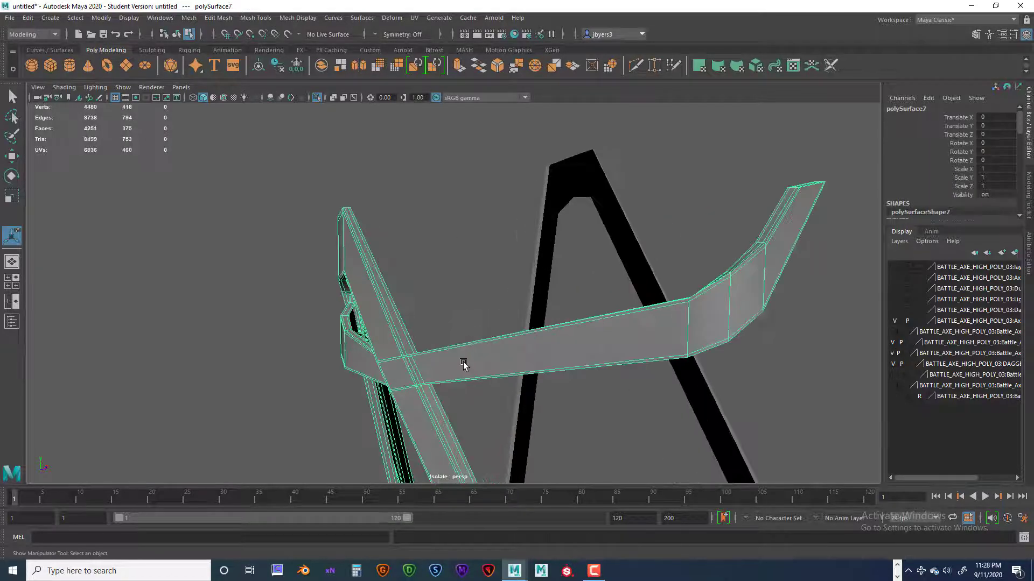
Select all connected faces of the unsmoothed strap mesh to check whether the overlapping straps are still joined.
{"action": "left_click_drag", "start_coordinate": [471, 367], "coordinate": [489, 363], "text": "alt"}
{"action": "middle_click_drag", "start_coordinate": [489, 362], "coordinate": [457, 339], "text": "alt"}
{"action": "left_click_drag", "start_coordinate": [457, 339], "coordinate": [501, 330], "text": "alt"}
{"action": "middle_click_drag", "start_coordinate": [501, 331], "coordinate": [498, 342], "text": "alt"}
{"action": "left_click_drag", "start_coordinate": [499, 341], "coordinate": [555, 345], "text": "alt"}
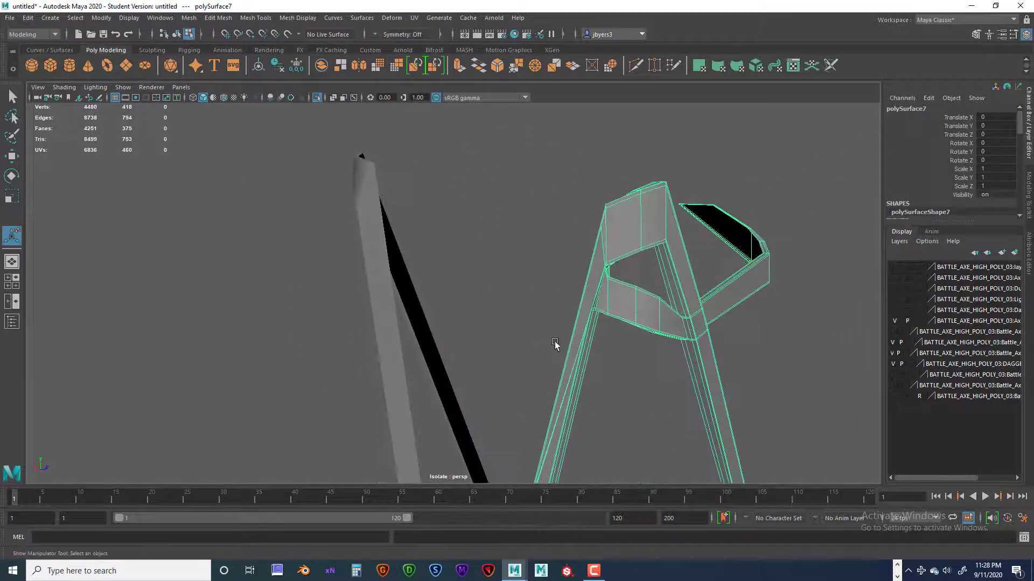
{"action": "right_click", "coordinate": [648, 304]}
{"action": "double_click", "coordinate": [622, 296]}
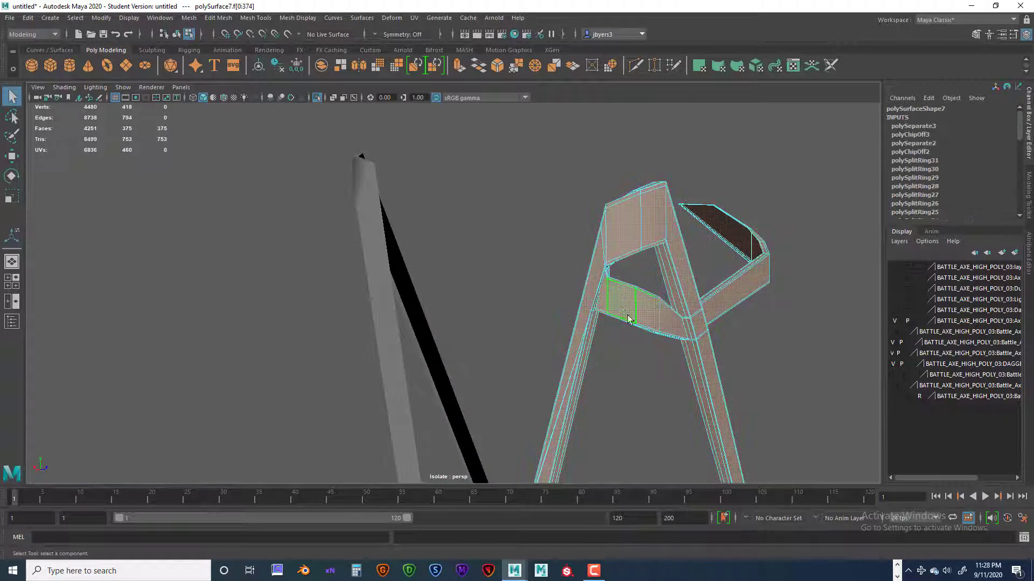
Select the face loops of the short cross strap on both sides of the crossing, including its bent far end.
{"action": "left_click_drag", "start_coordinate": [652, 325], "coordinate": [629, 242], "text": "alt"}
{"action": "left_click", "coordinate": [655, 252]}
{"action": "left_click_drag", "start_coordinate": [604, 175], "coordinate": [622, 409]}
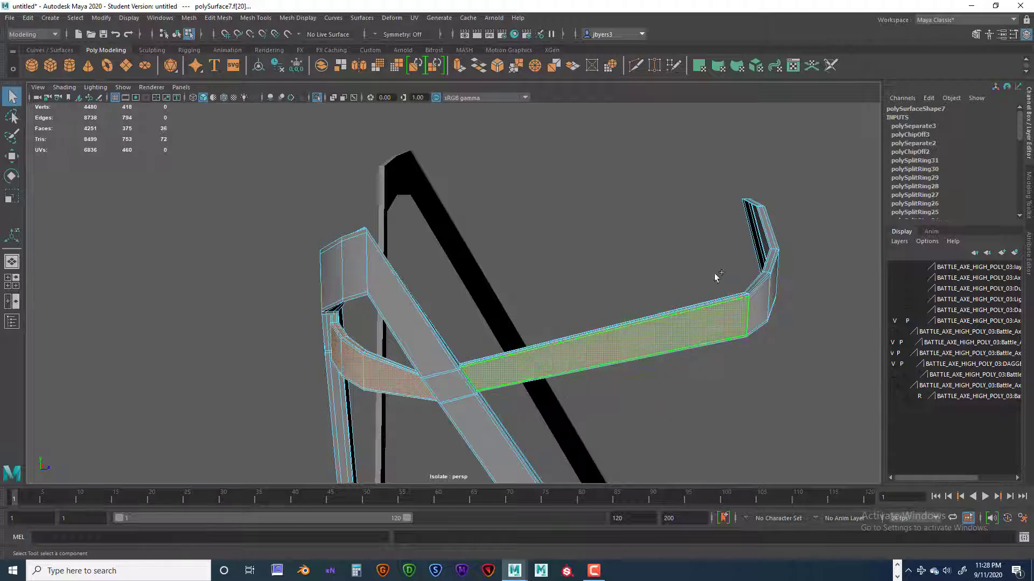
{"action": "left_click_drag", "start_coordinate": [835, 379], "coordinate": [836, 380], "text": "shift"}
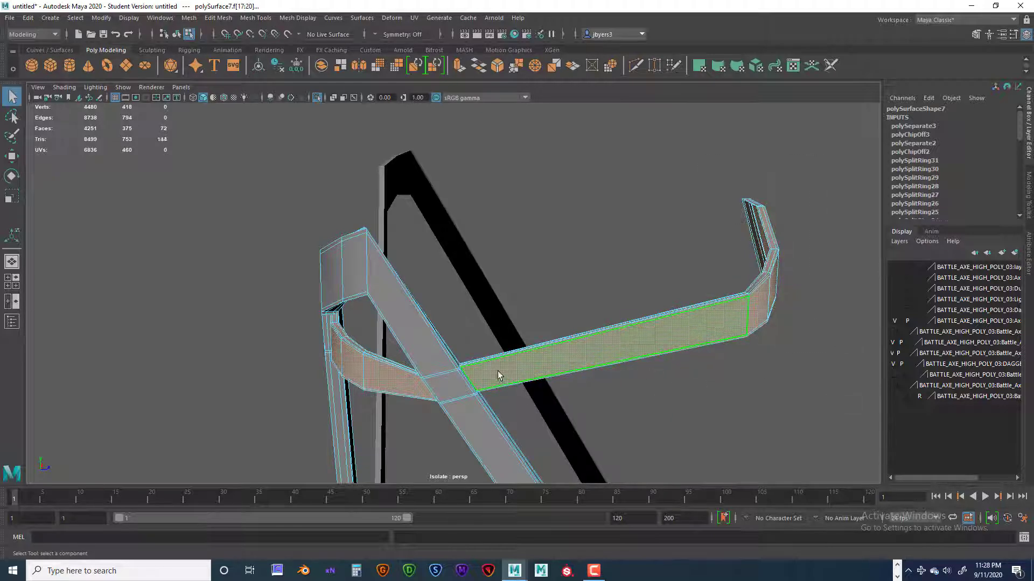
Add the short strap's remaining corner faces, where its near end meets the long strap, to the selection.
{"action": "scroll", "coordinate": [498, 371], "scroll_direction": "up", "scroll_amount": 10}
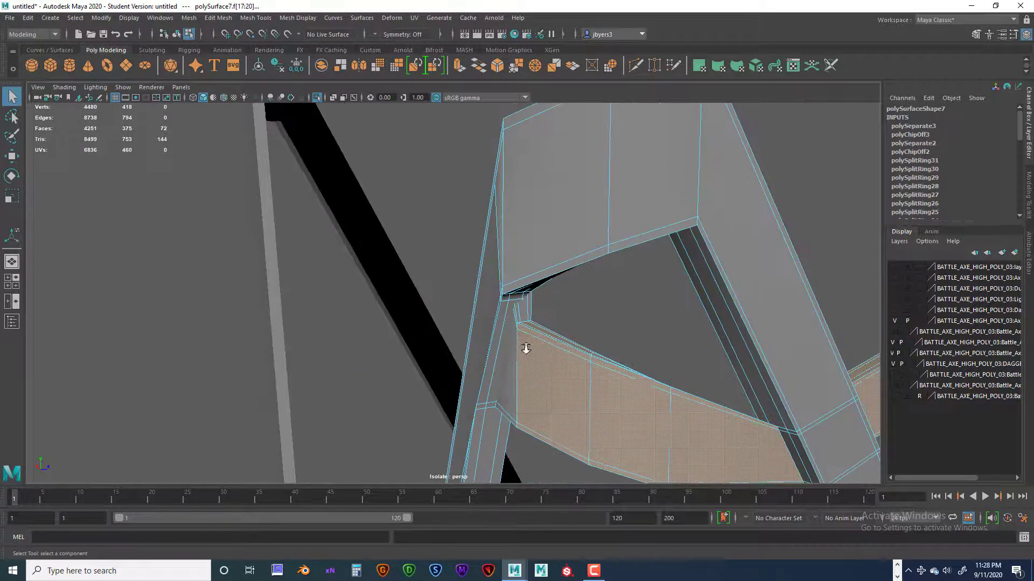
{"action": "scroll", "coordinate": [641, 356], "scroll_direction": "up", "scroll_amount": 5}
{"action": "scroll", "coordinate": [651, 344], "scroll_direction": "down", "scroll_amount": 3}
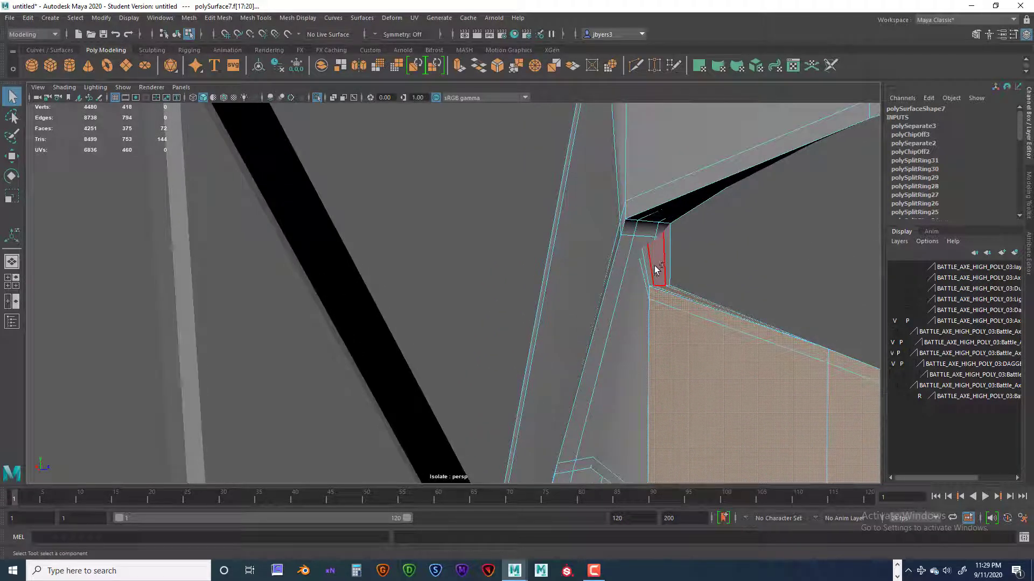
{"action": "left_click", "coordinate": [640, 301], "text": "shift"}
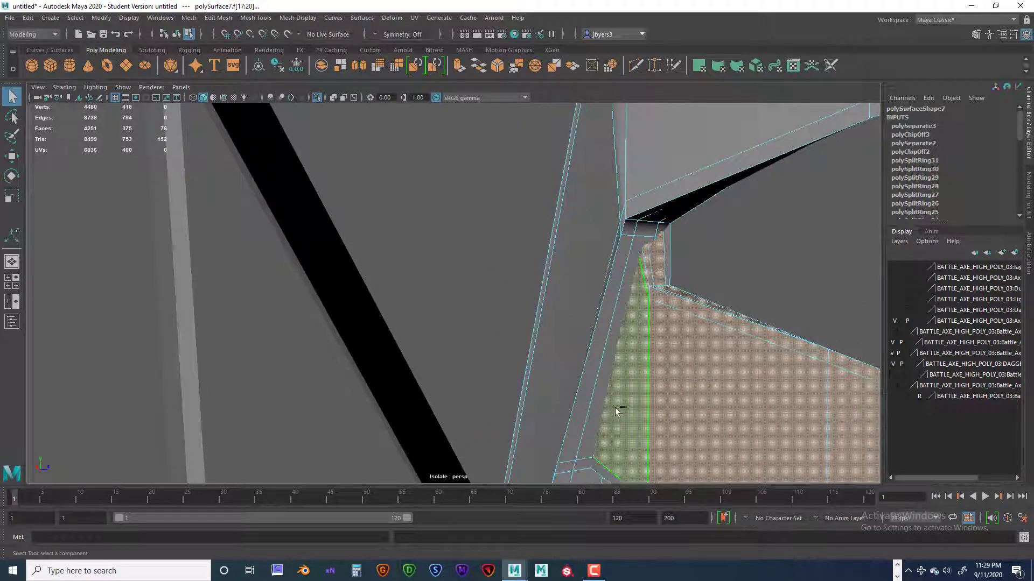
{"action": "left_click_drag", "start_coordinate": [620, 377], "coordinate": [602, 351], "text": "alt"}
{"action": "middle_click_drag", "start_coordinate": [601, 325], "coordinate": [612, 386], "text": "alt"}
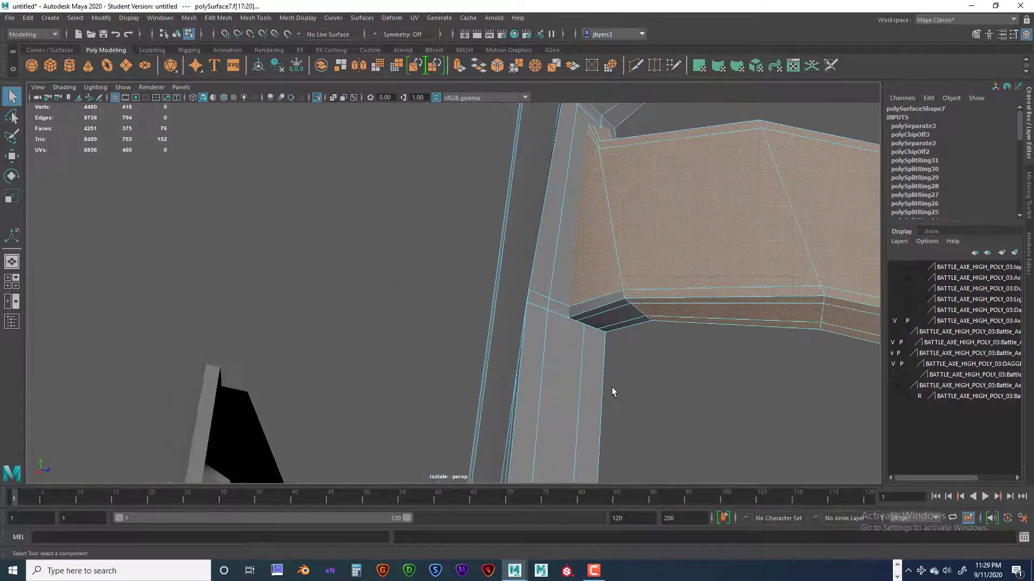
Add the missed underside and inner edge faces at the short strap's near end to the selection.
{"action": "scroll", "coordinate": [612, 386], "scroll_direction": "down", "scroll_amount": 5}
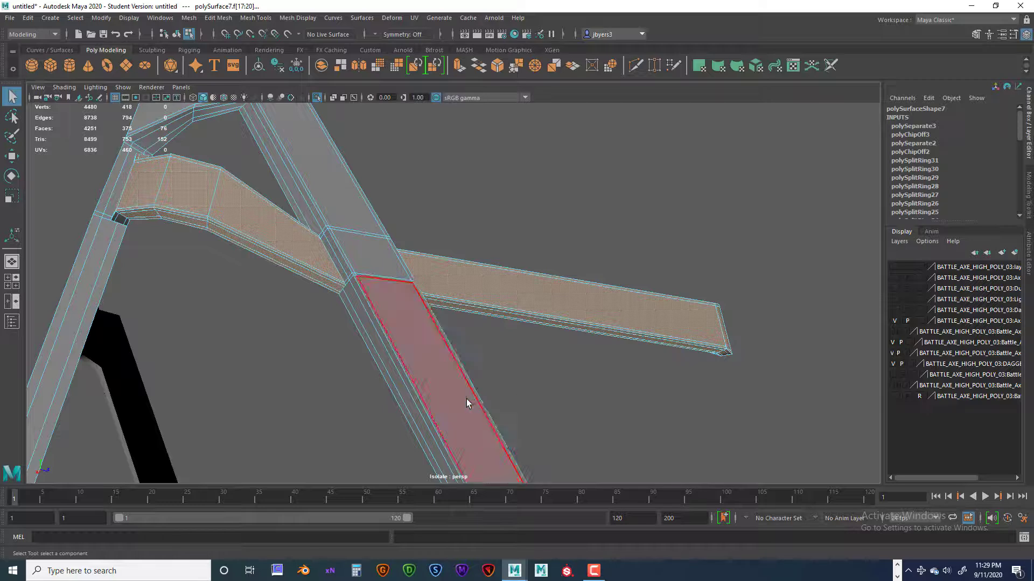
{"action": "left_click_drag", "start_coordinate": [466, 402], "coordinate": [451, 371], "text": "alt"}
{"action": "mouse_move", "coordinate": [451, 371]}
{"action": "middle_mouse_down", "text": "alt"}
{"action": "mouse_move", "coordinate": [605, 392]}
{"action": "mouse_move", "coordinate": [613, 411]}
{"action": "mouse_move", "coordinate": [575, 385]}
{"action": "mouse_move", "coordinate": [447, 357]}
{"action": "middle_mouse_up", "text": "alt"}
{"action": "scroll", "coordinate": [614, 411], "scroll_direction": "up", "scroll_amount": 6}
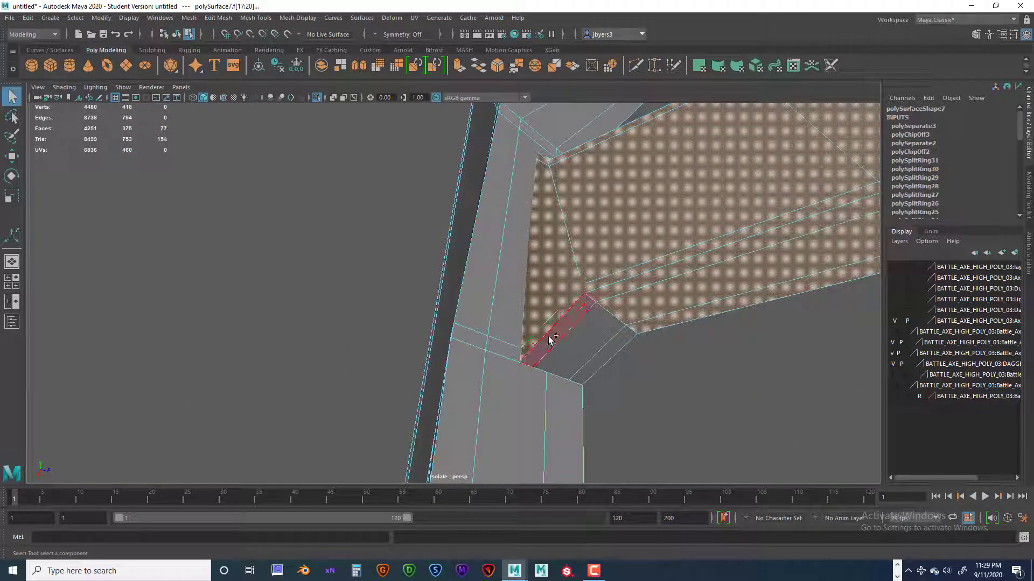
{"action": "left_click", "coordinate": [568, 340], "text": "shift"}
{"action": "left_click_drag", "start_coordinate": [666, 335], "coordinate": [582, 339], "text": "alt"}
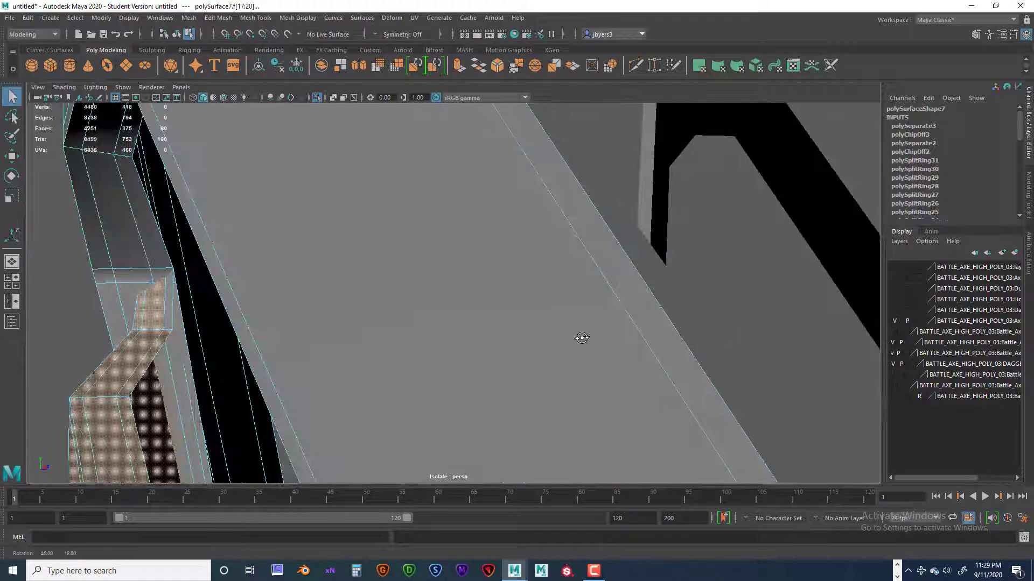
{"action": "left_click_drag", "start_coordinate": [379, 337], "coordinate": [422, 338], "text": "alt"}
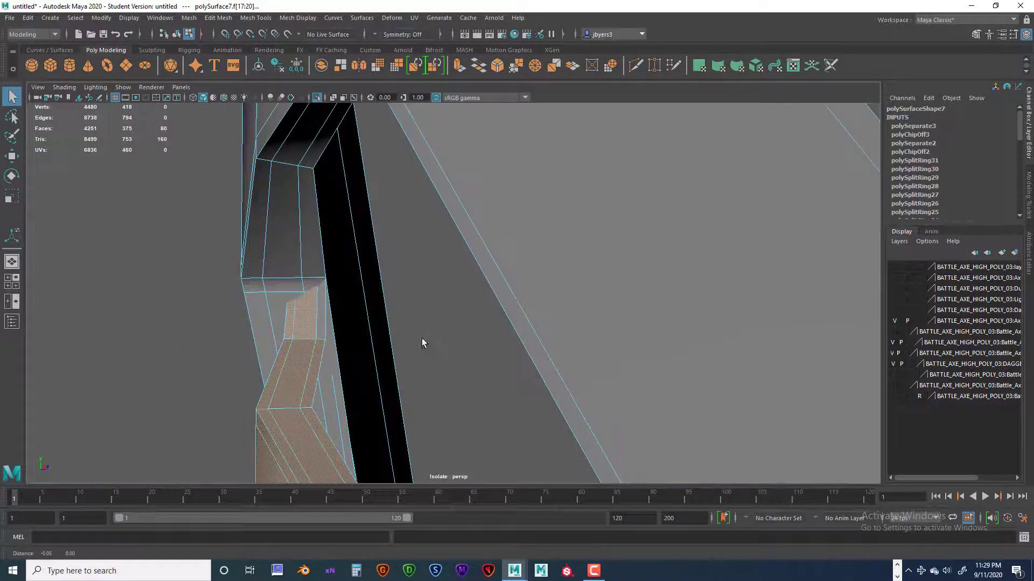
{"action": "left_click", "coordinate": [322, 314], "text": "shift"}
Extract the selected short strap faces from the long strap's mesh, keeping the faces together.
{"action": "left_click_drag", "start_coordinate": [383, 396], "coordinate": [574, 406], "text": "alt"}
{"action": "scroll", "coordinate": [574, 406], "scroll_direction": "up", "scroll_amount": 6}
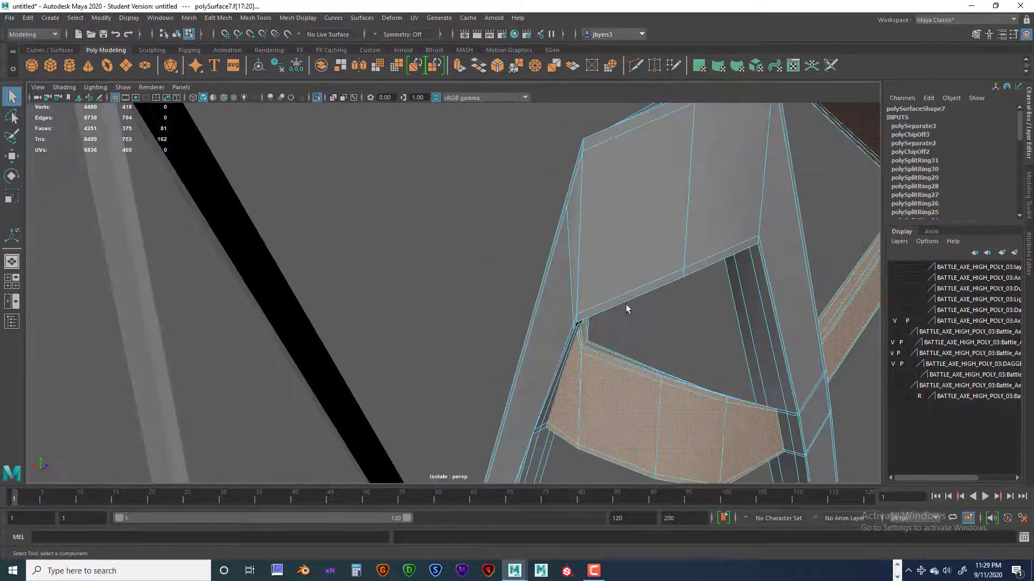
{"action": "left_click_drag", "start_coordinate": [625, 304], "coordinate": [389, 189], "text": "alt"}
{"action": "left_click_drag", "start_coordinate": [553, 393], "coordinate": [609, 375], "text": "alt"}
{"action": "key", "text": "space"}
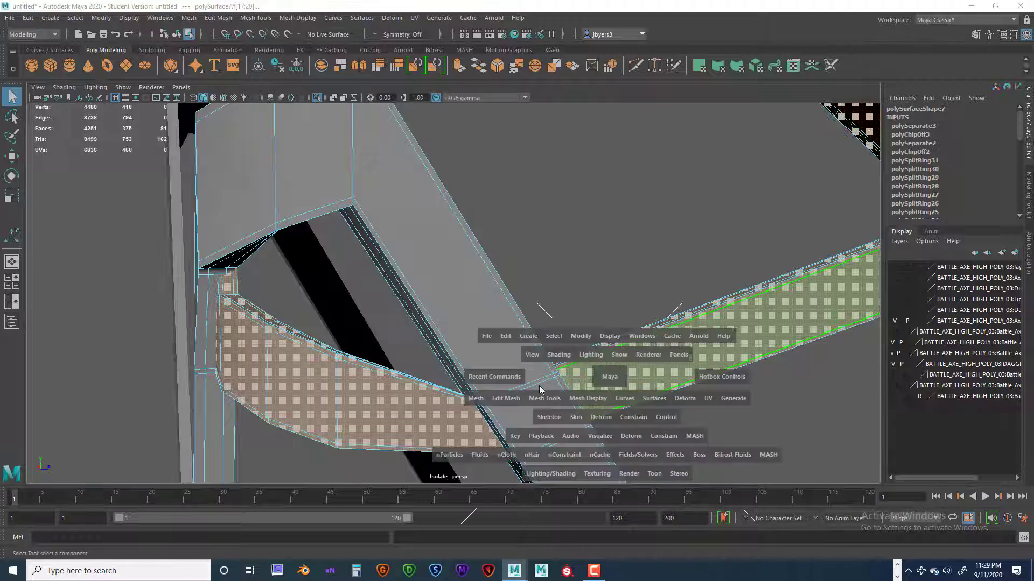
{"action": "left_click", "coordinate": [514, 399]}
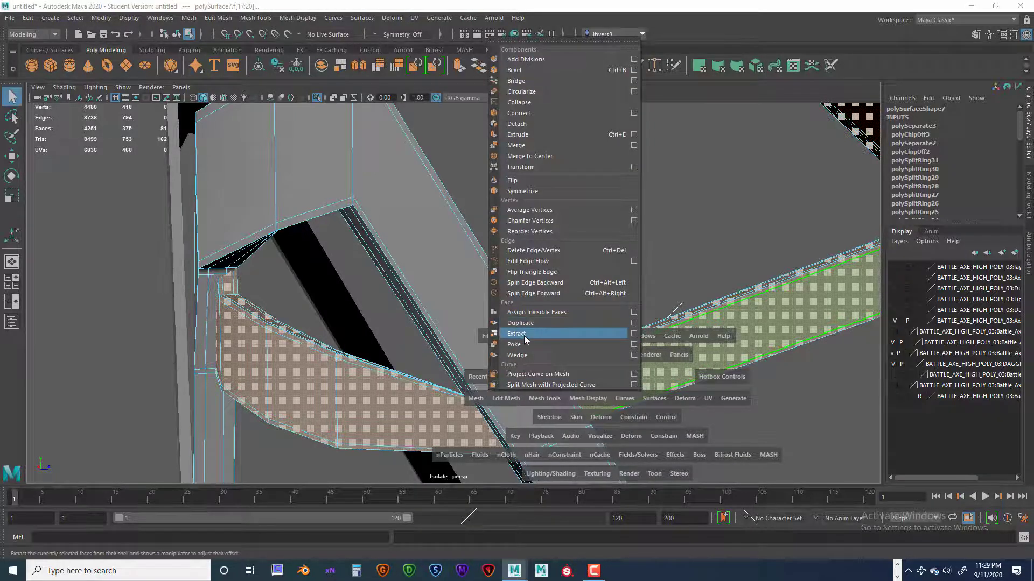
{"action": "left_click", "coordinate": [523, 334]}
Select the extracted short strap segment in front of the crossing as its own object and inspect its separation.
{"action": "scroll", "coordinate": [502, 363], "scroll_direction": "down", "scroll_amount": 4}
{"action": "scroll", "coordinate": [503, 366], "scroll_direction": "down", "scroll_amount": 3}
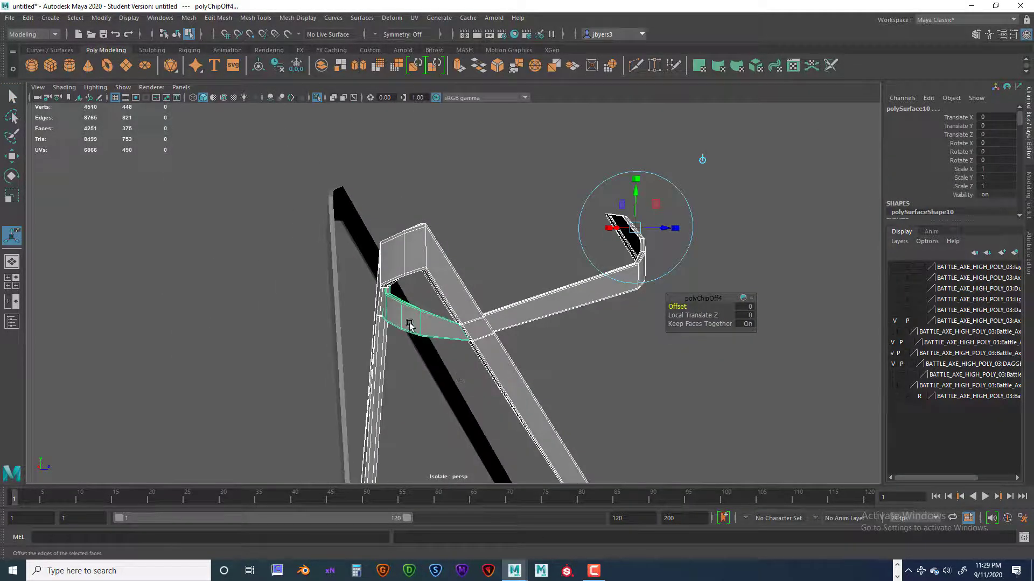
{"action": "right_click_drag", "start_coordinate": [409, 324], "coordinate": [409, 341]}
{"action": "scroll", "coordinate": [537, 386], "scroll_direction": "down", "scroll_amount": 3}
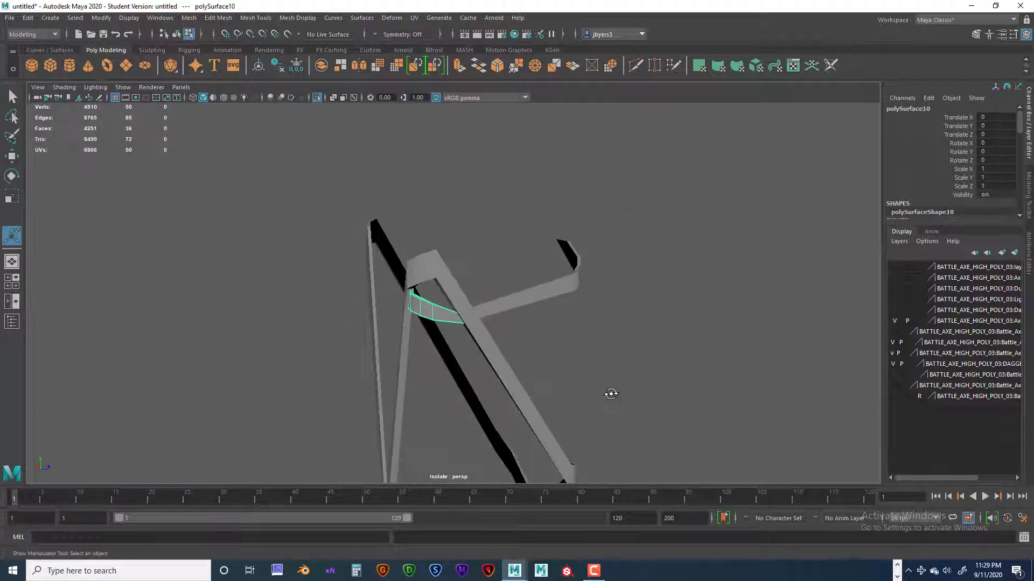
{"action": "left_click_drag", "start_coordinate": [611, 394], "coordinate": [365, 237], "text": "alt"}
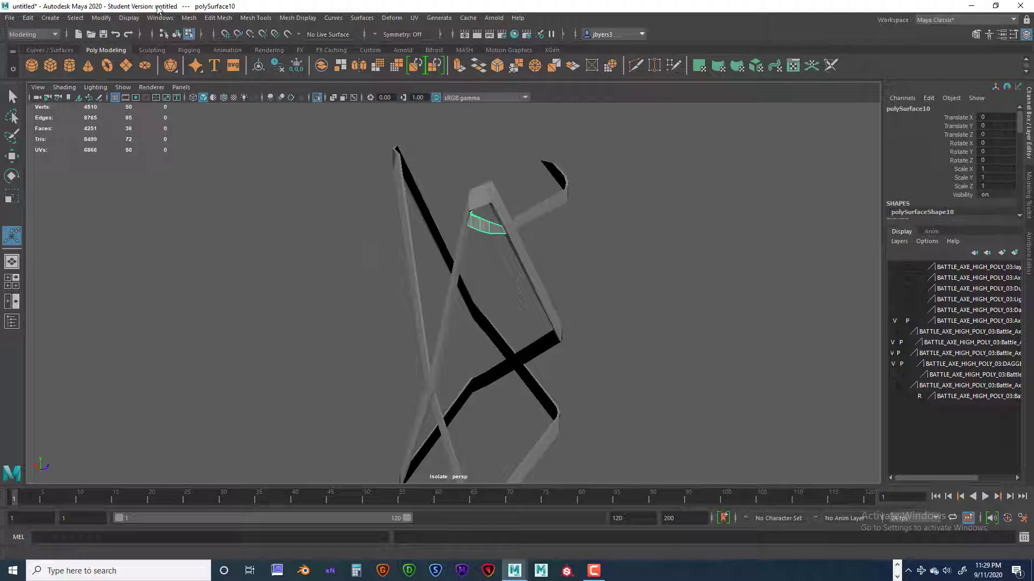
{"action": "left_click_drag", "start_coordinate": [339, 172], "coordinate": [360, 252], "text": "alt"}
{"action": "scroll", "coordinate": [360, 252], "scroll_direction": "down", "scroll_amount": 7}
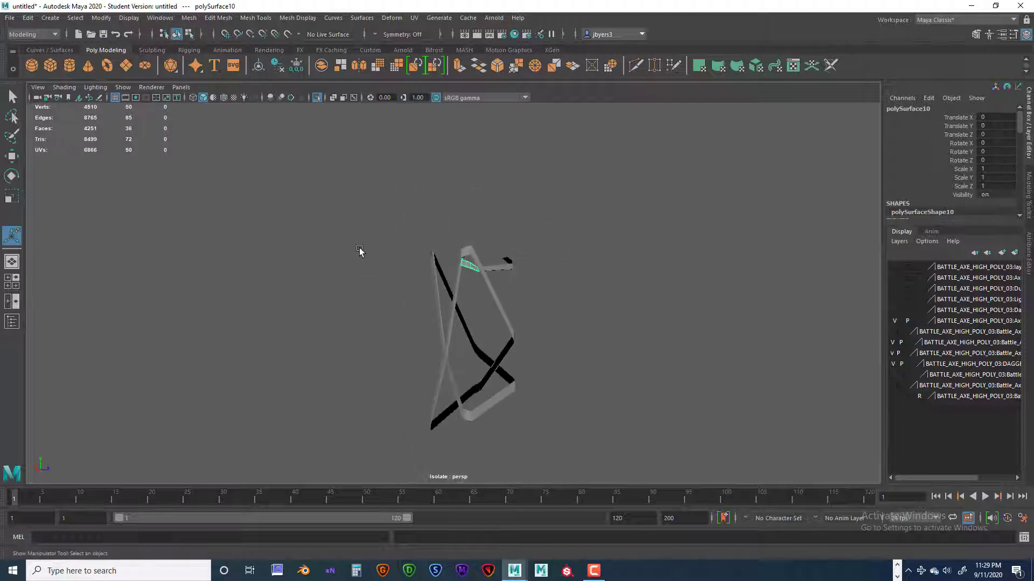
Select all the isolated strap pieces, preview them smoothed, clear the selection and inspect the result.
{"action": "left_click_drag", "start_coordinate": [605, 452], "coordinate": [602, 448]}
{"action": "scroll", "coordinate": [550, 404], "scroll_direction": "up", "scroll_amount": 5}
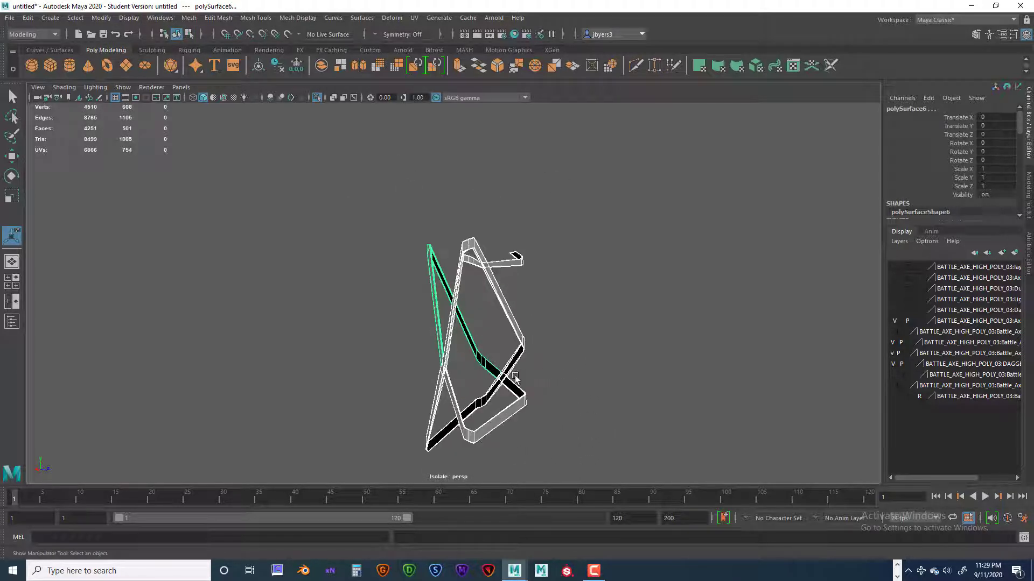
{"action": "left_click", "coordinate": [590, 326]}
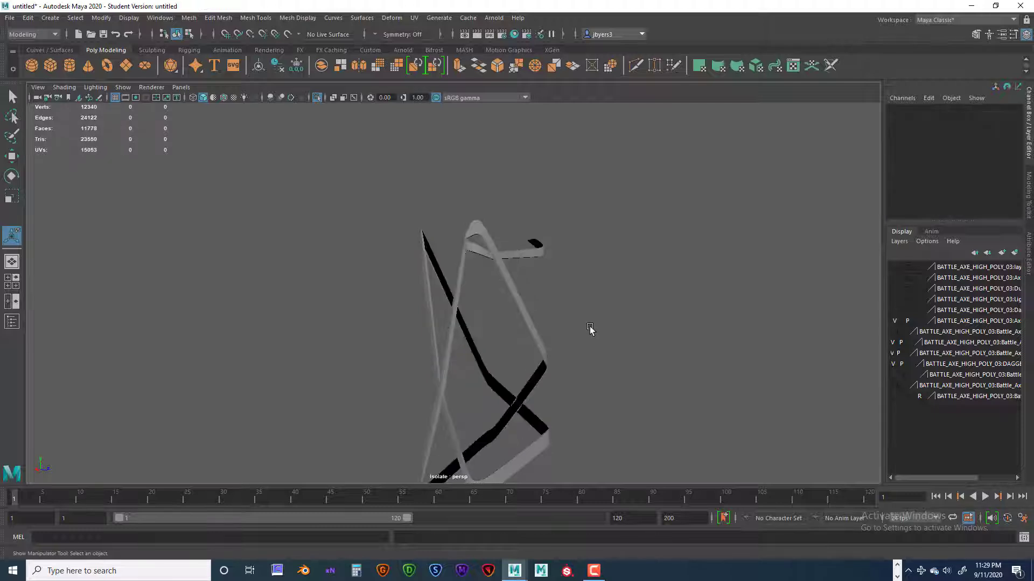
{"action": "scroll", "coordinate": [564, 335], "scroll_direction": "up", "scroll_amount": 5}
{"action": "left_click_drag", "start_coordinate": [558, 305], "coordinate": [460, 346], "text": "alt"}
{"action": "left_click_drag", "start_coordinate": [502, 383], "coordinate": [514, 183], "text": "alt"}
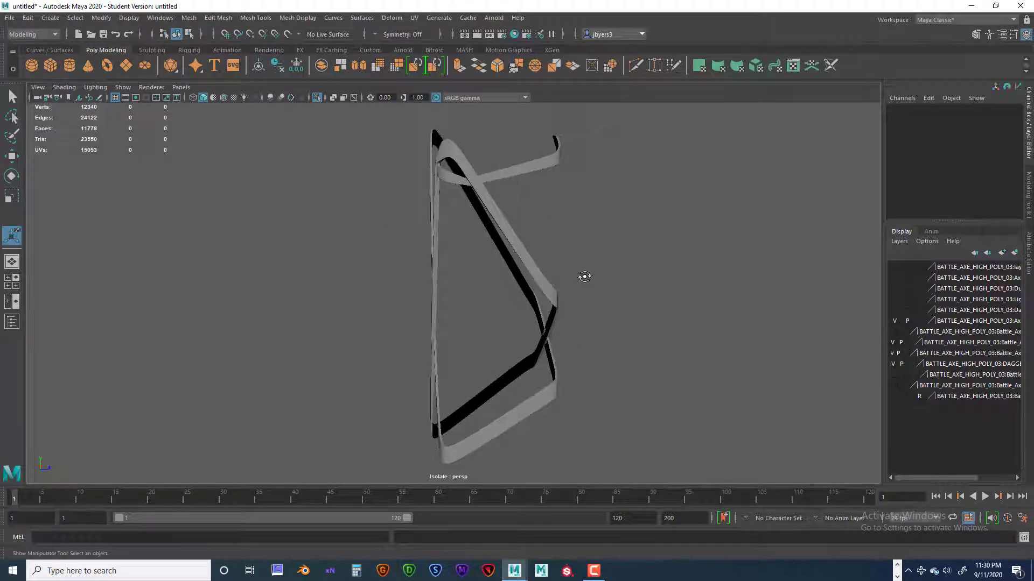
{"action": "left_click_drag", "start_coordinate": [585, 276], "coordinate": [586, 321], "text": "alt"}
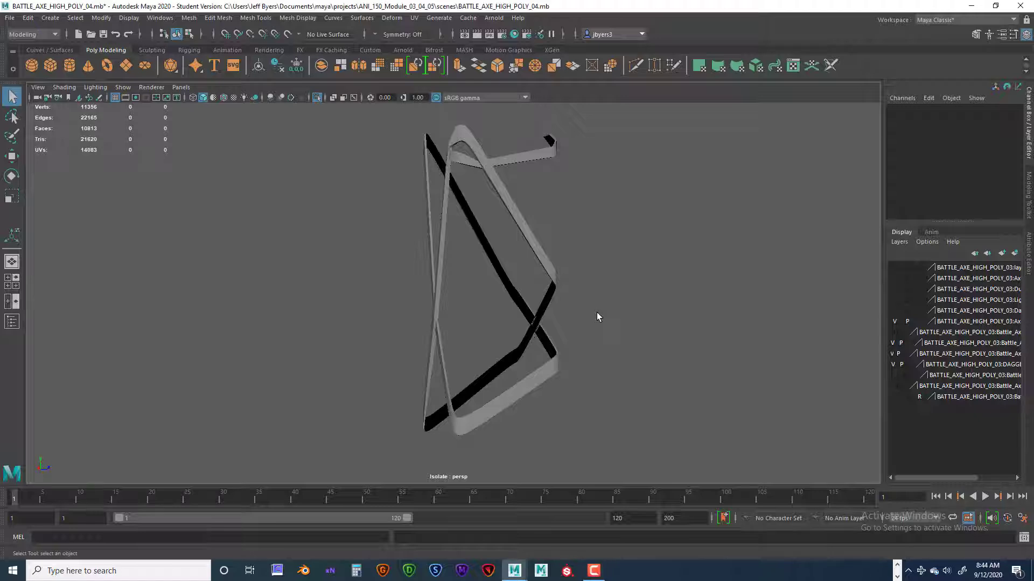
Turn off object isolation to show the full run of crossed straps.
{"action": "key", "text": "ctrl+1"}
{"action": "middle_click_drag", "start_coordinate": [601, 310], "coordinate": [615, 158], "text": "alt"}
{"action": "mouse_move", "coordinate": [598, 293]}
{"action": "left_mouse_down", "text": "alt"}
{"action": "mouse_move", "coordinate": [639, 282]}
{"action": "mouse_move", "coordinate": [598, 254]}
{"action": "mouse_move", "coordinate": [556, 255]}
{"action": "left_mouse_up", "text": "alt"}
{"action": "middle_click_drag", "start_coordinate": [556, 254], "coordinate": [615, 288], "text": "alt"}
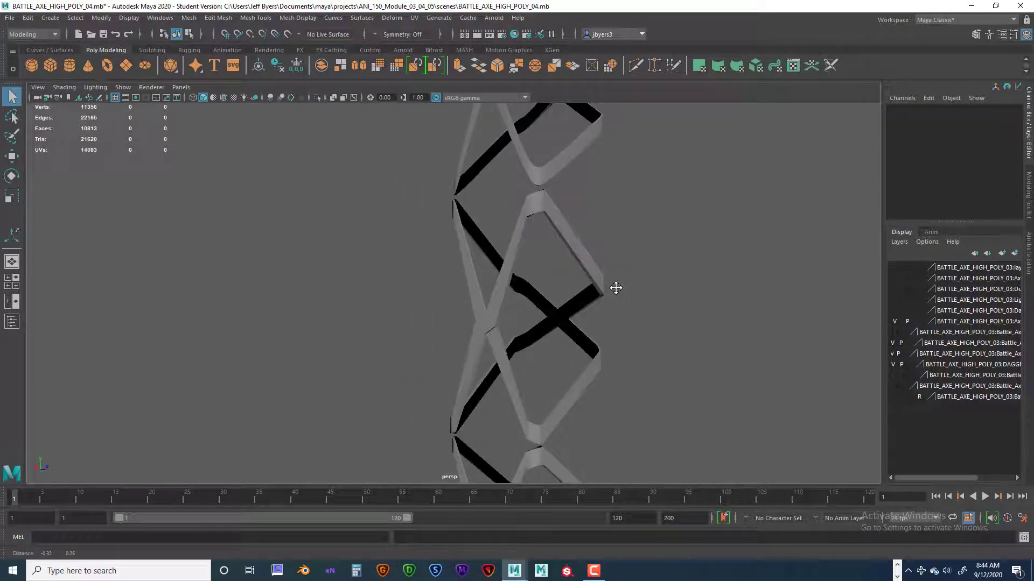
Select the peaked upper strap and the lower strap pieces in turn to check that they are separate objects.
{"action": "left_click", "coordinate": [570, 237]}
{"action": "left_click", "coordinate": [471, 292]}
{"action": "left_click_drag", "start_coordinate": [471, 293], "coordinate": [537, 284], "text": "alt"}
{"action": "left_click", "coordinate": [568, 229]}
{"action": "left_click", "coordinate": [505, 371]}
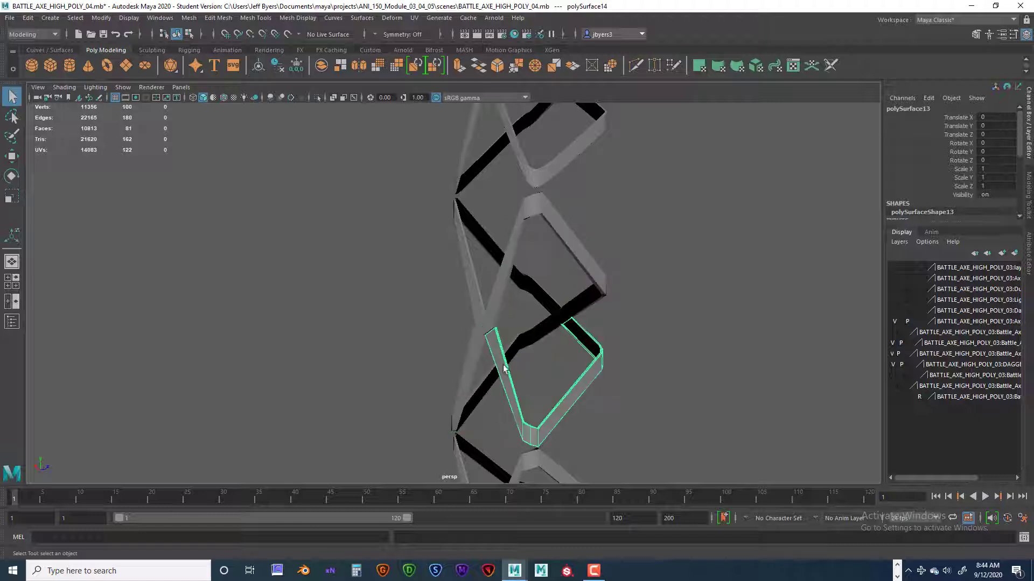
{"action": "left_click_drag", "start_coordinate": [505, 371], "coordinate": [532, 296], "text": "alt"}
{"action": "left_click", "coordinate": [515, 319]}
{"action": "left_click", "coordinate": [512, 374]}
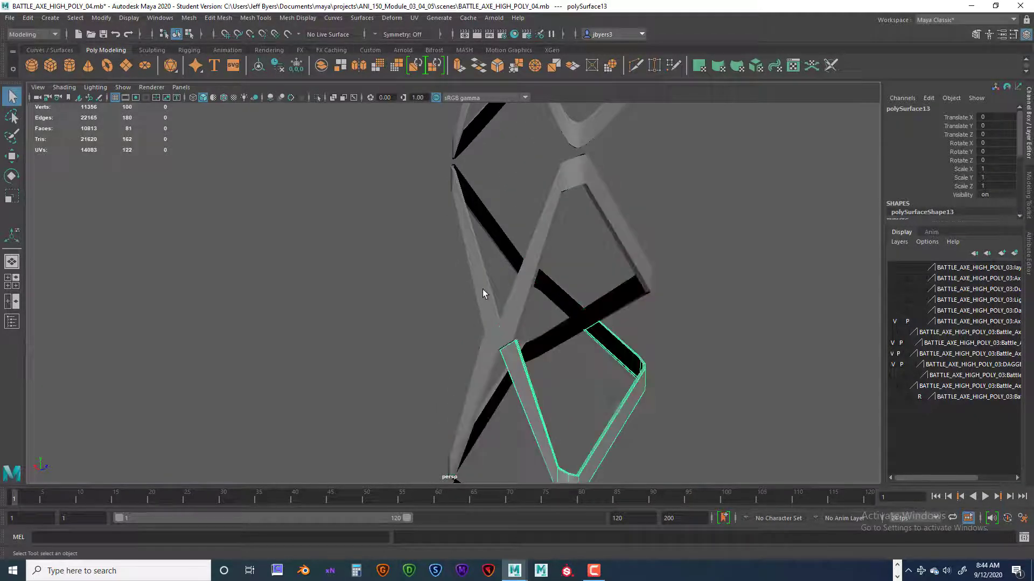
Select the rear upper, peaked and lower strap pieces in turn, and examine closely how they meet at the crossing.
{"action": "left_click", "coordinate": [482, 290]}
{"action": "left_click", "coordinate": [631, 250]}
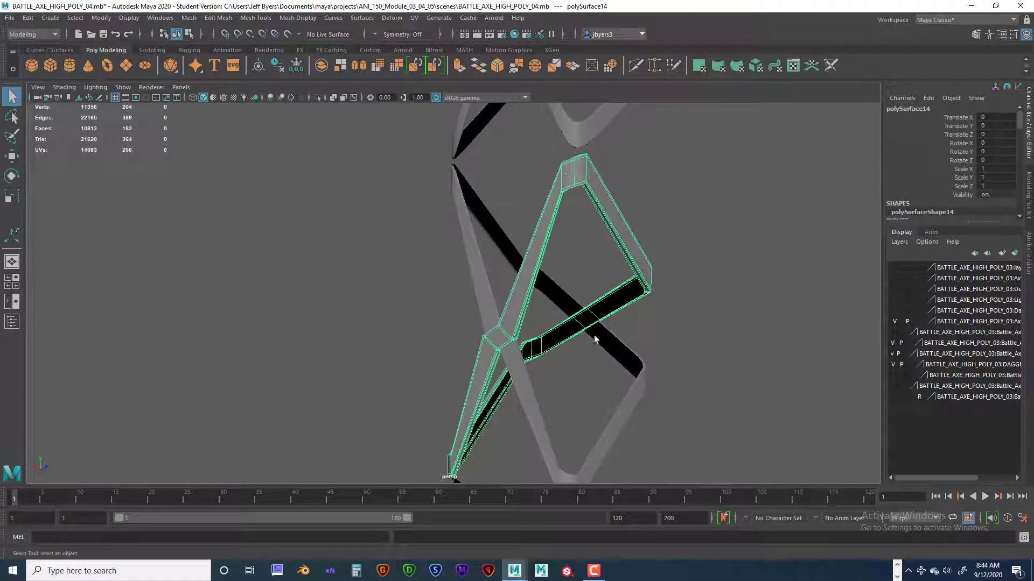
{"action": "left_click", "coordinate": [523, 399]}
{"action": "left_click", "coordinate": [479, 285]}
{"action": "left_click_drag", "start_coordinate": [479, 285], "coordinate": [516, 337], "text": "alt"}
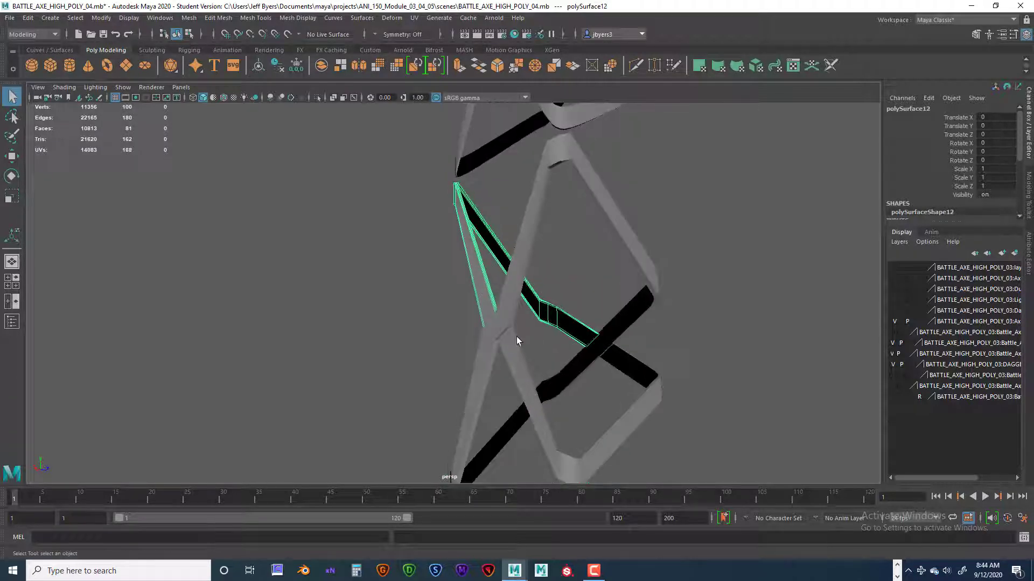
{"action": "scroll", "coordinate": [517, 337], "scroll_direction": "up", "scroll_amount": 4}
{"action": "middle_click_drag", "start_coordinate": [526, 341], "coordinate": [478, 309], "text": "alt"}
{"action": "scroll", "coordinate": [491, 319], "scroll_direction": "up", "scroll_amount": 4}
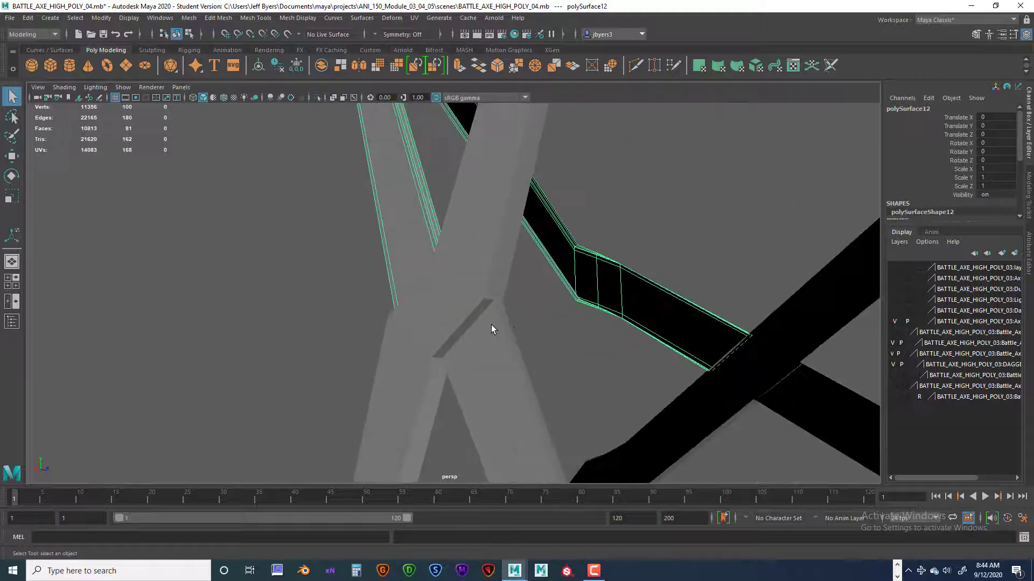
Select the strap pieces on either side of the front crossing in turn and inspect where their ends meet.
{"action": "left_click", "coordinate": [488, 325]}
{"action": "left_click", "coordinate": [420, 263]}
{"action": "left_click", "coordinate": [497, 341]}
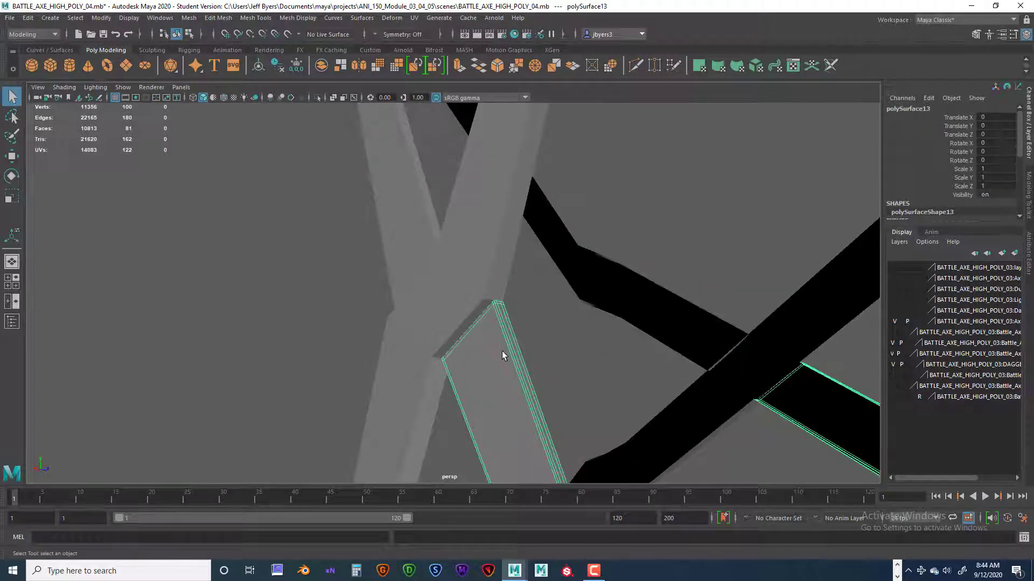
{"action": "left_click_drag", "start_coordinate": [472, 346], "coordinate": [519, 334], "text": "alt"}
{"action": "left_click", "coordinate": [458, 279]}
{"action": "left_click", "coordinate": [508, 360]}
{"action": "left_click", "coordinate": [484, 326]}
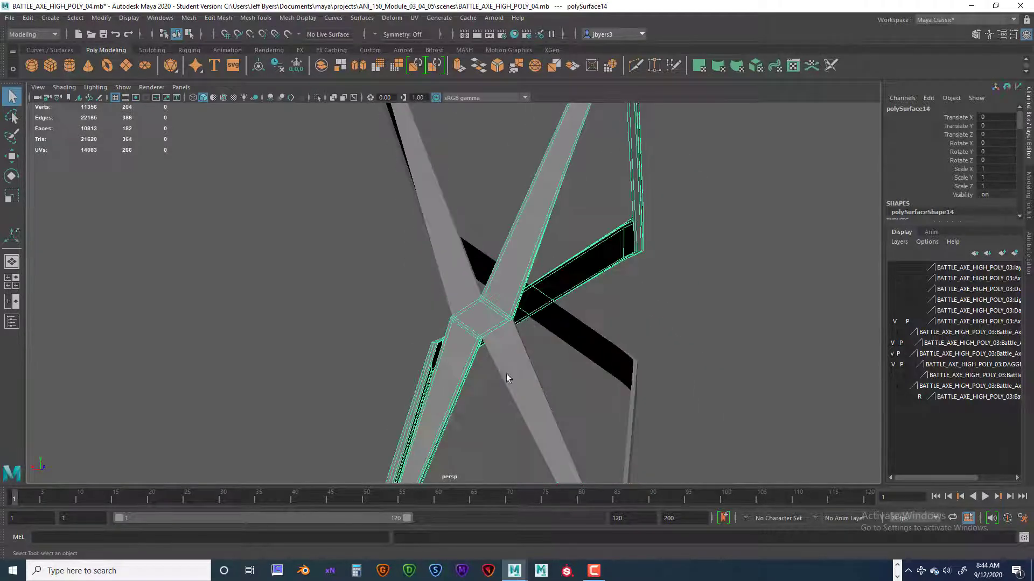
Select the continuous diagonal strap at the next crossing and inspect the crossings further down the run.
{"action": "scroll", "coordinate": [584, 341], "scroll_direction": "down", "scroll_amount": 4}
{"action": "middle_click_drag", "start_coordinate": [585, 341], "coordinate": [582, 241], "text": "alt"}
{"action": "middle_click_drag", "start_coordinate": [576, 306], "coordinate": [590, 213], "text": "alt"}
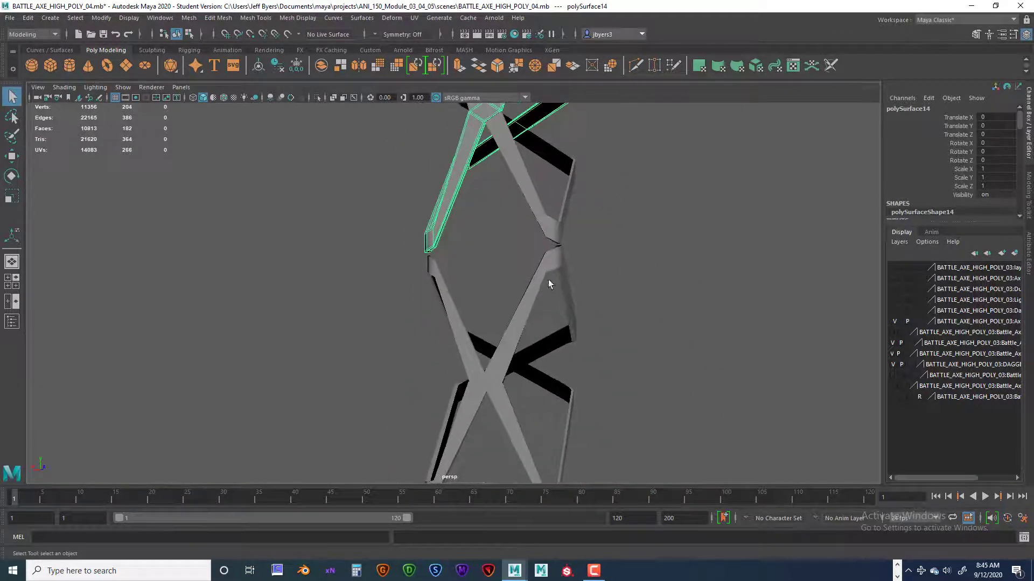
{"action": "left_click", "coordinate": [528, 310]}
{"action": "middle_click_drag", "start_coordinate": [579, 340], "coordinate": [579, 175], "text": "alt"}
{"action": "left_click_drag", "start_coordinate": [586, 296], "coordinate": [571, 309], "text": "alt"}
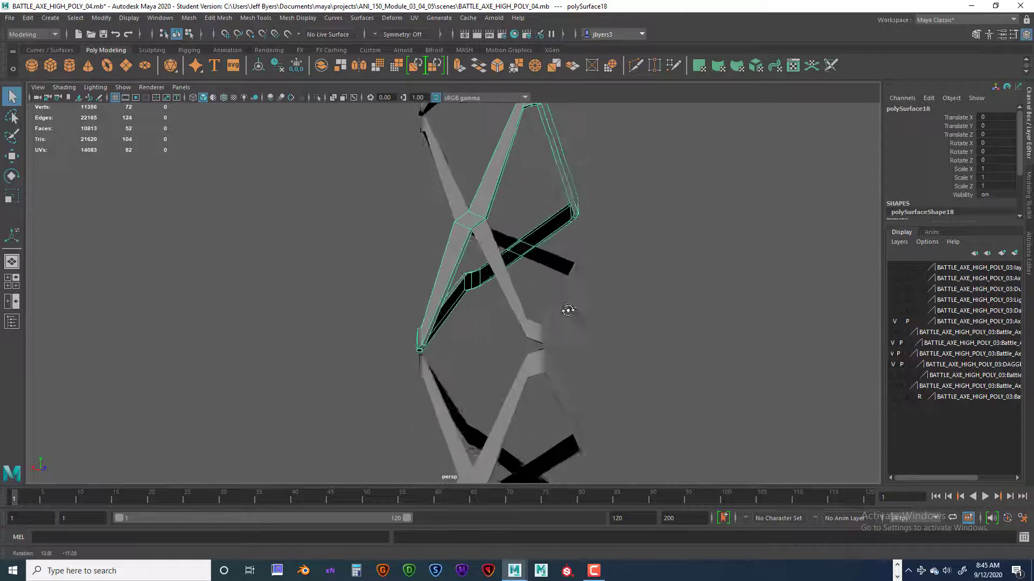
{"action": "middle_click_drag", "start_coordinate": [574, 307], "coordinate": [594, 208], "text": "alt"}
{"action": "middle_click_drag", "start_coordinate": [589, 368], "coordinate": [587, 289], "text": "alt"}
{"action": "right_click_drag", "start_coordinate": [587, 288], "coordinate": [708, 311], "text": "alt"}
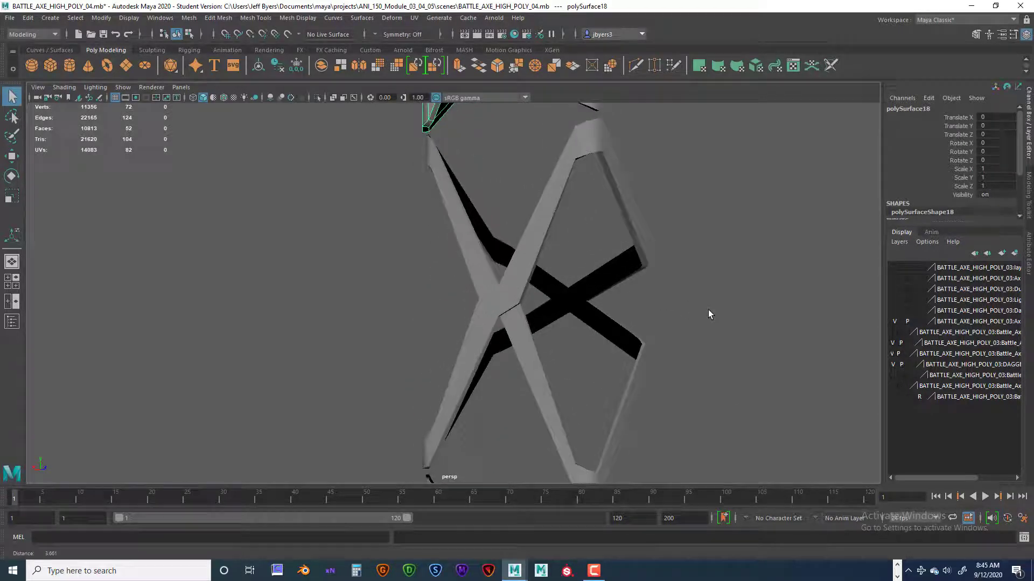
Select the still-joined crossed strap section below the separated ones and isolate it.
{"action": "left_click", "coordinate": [536, 241]}
{"action": "left_click_drag", "start_coordinate": [535, 245], "coordinate": [565, 259], "text": "alt"}
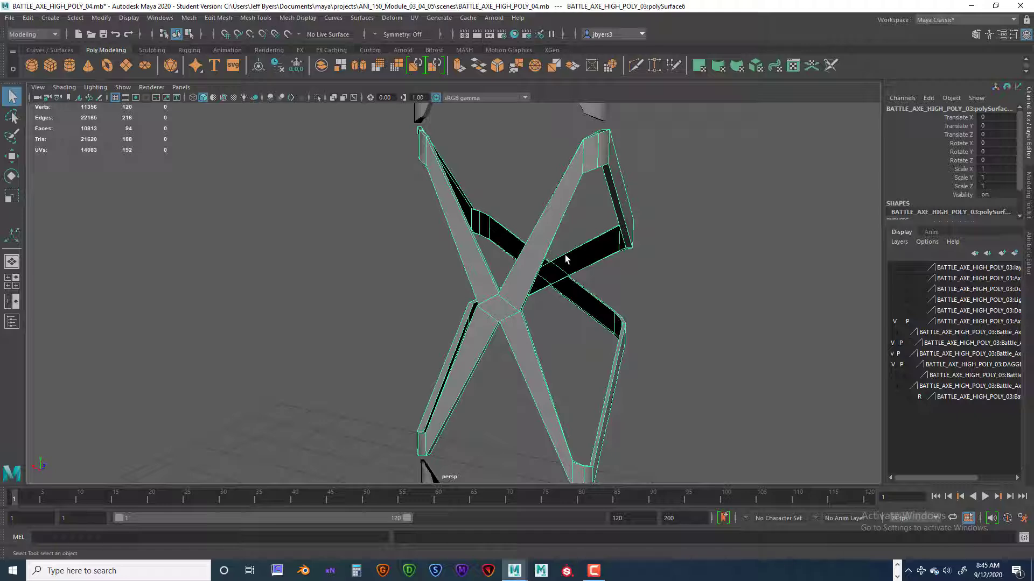
{"action": "key", "text": "ctrl+1"}
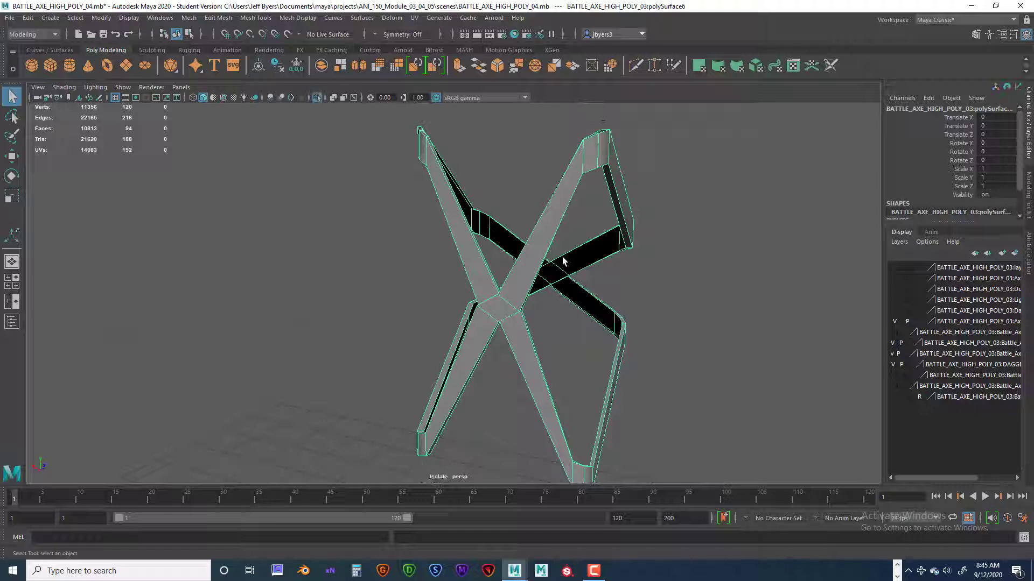
Select all faces of the isolated section's lower arm, from the front crossing around to the rear crossing.
{"action": "left_click_drag", "start_coordinate": [553, 270], "coordinate": [483, 347], "text": "alt"}
{"action": "left_click_drag", "start_coordinate": [485, 438], "coordinate": [533, 289], "text": "alt"}
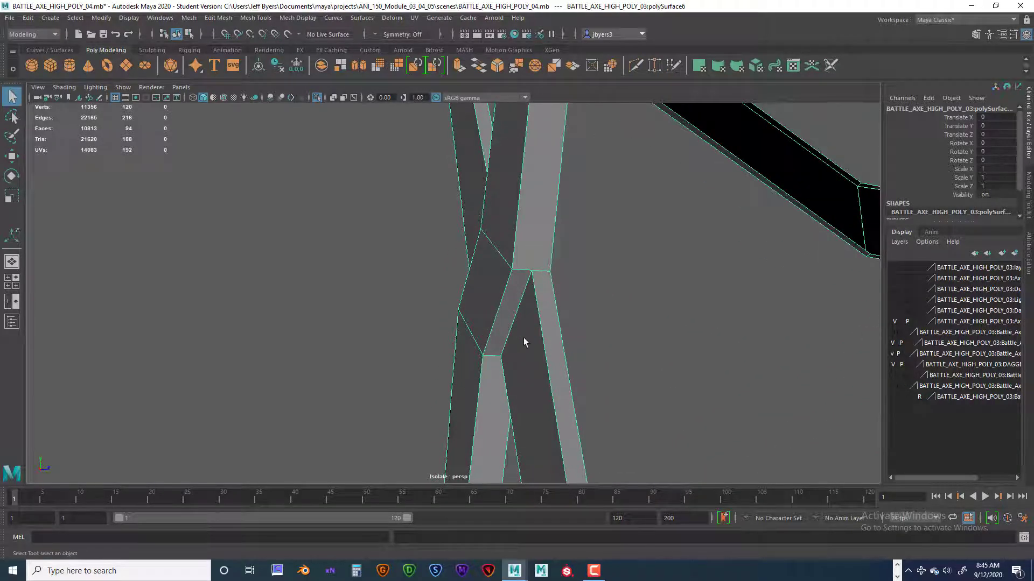
{"action": "left_click_drag", "start_coordinate": [524, 337], "coordinate": [544, 344], "text": "alt"}
{"action": "left_click_drag", "start_coordinate": [627, 258], "coordinate": [565, 259], "text": "alt"}
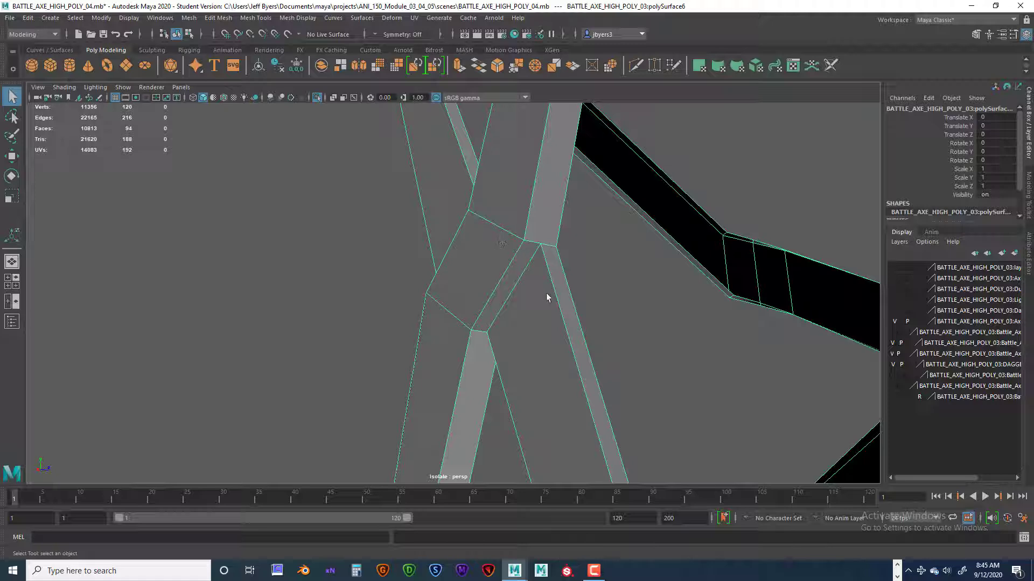
{"action": "left_click_drag", "start_coordinate": [664, 344], "coordinate": [605, 280], "text": "alt"}
{"action": "right_click_drag", "start_coordinate": [603, 274], "coordinate": [605, 309]}
{"action": "left_click_drag", "start_coordinate": [644, 348], "coordinate": [666, 346], "text": "alt"}
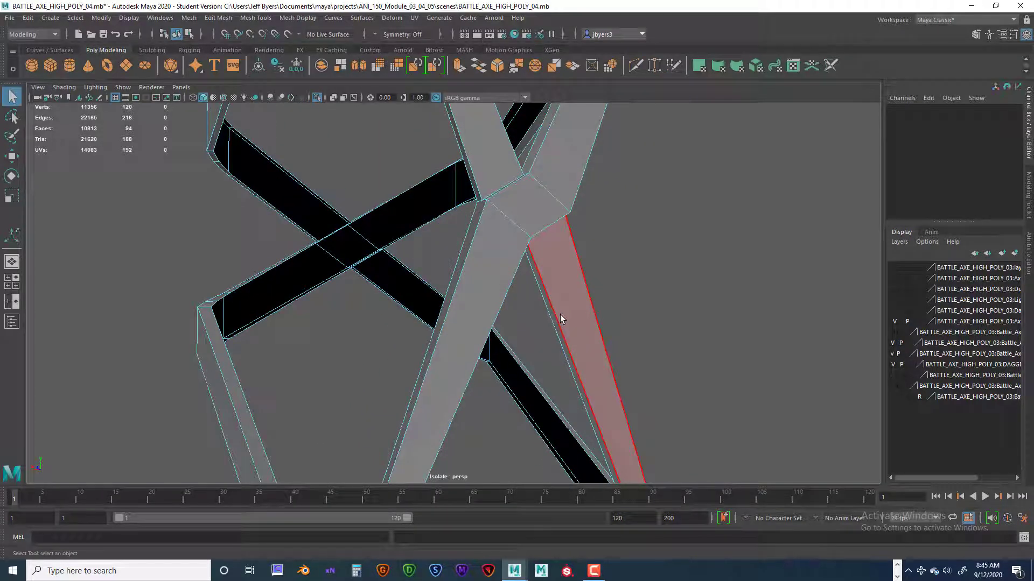
{"action": "left_click_drag", "start_coordinate": [532, 306], "coordinate": [705, 184]}
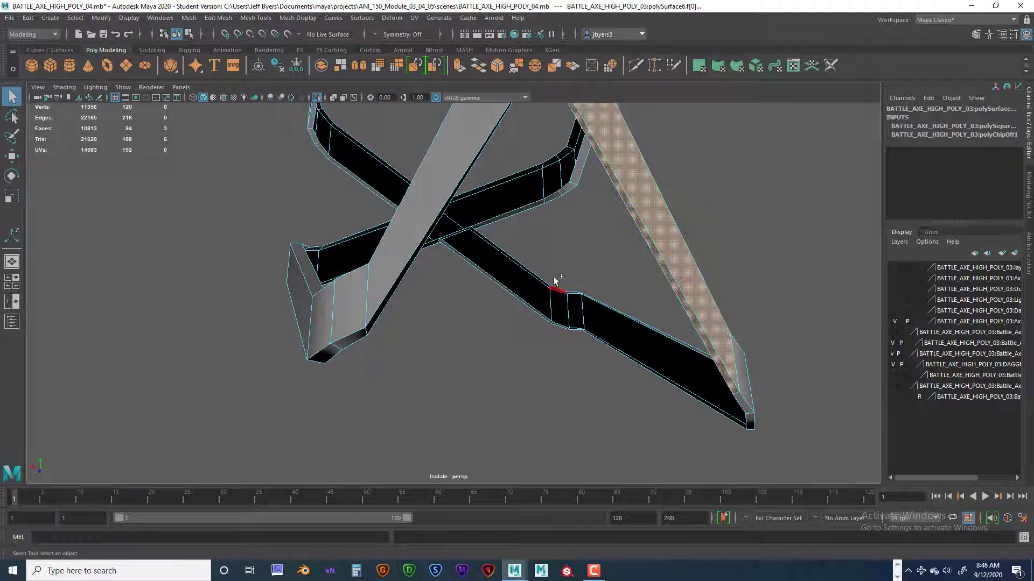
{"action": "left_click_drag", "start_coordinate": [526, 268], "coordinate": [819, 446]}
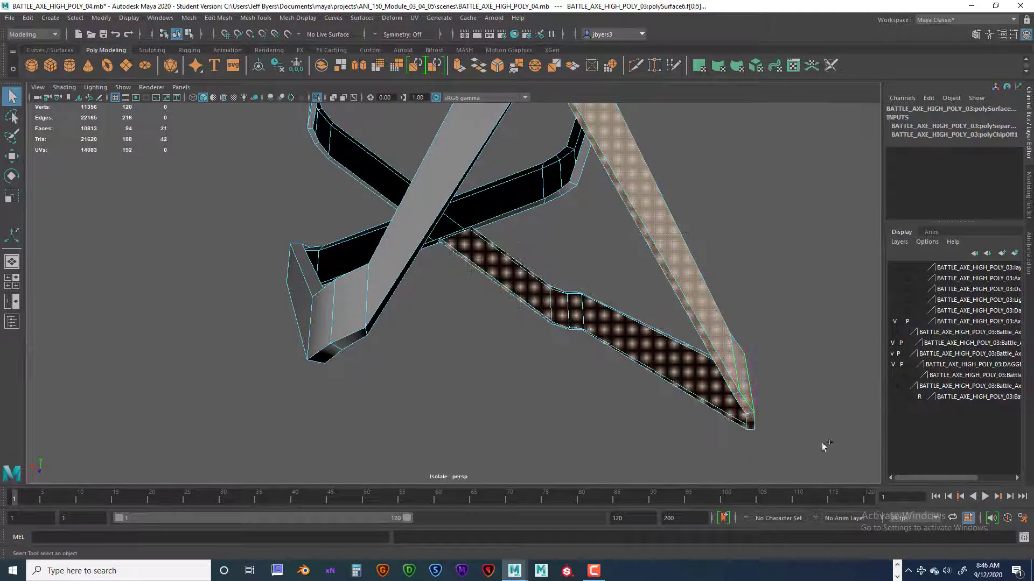
Extract the selected lower-arm faces as a separate piece and clear the selection.
{"action": "left_click_drag", "start_coordinate": [705, 286], "coordinate": [658, 284], "text": "alt"}
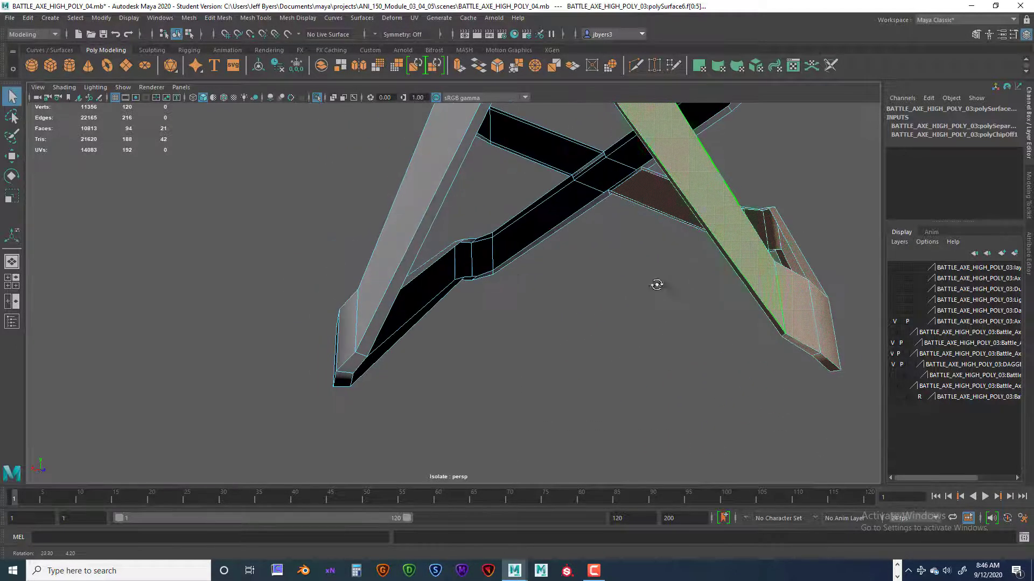
{"action": "left_click_drag", "start_coordinate": [718, 253], "coordinate": [660, 345], "text": "alt"}
{"action": "scroll", "coordinate": [609, 314], "scroll_direction": "down", "scroll_amount": 6}
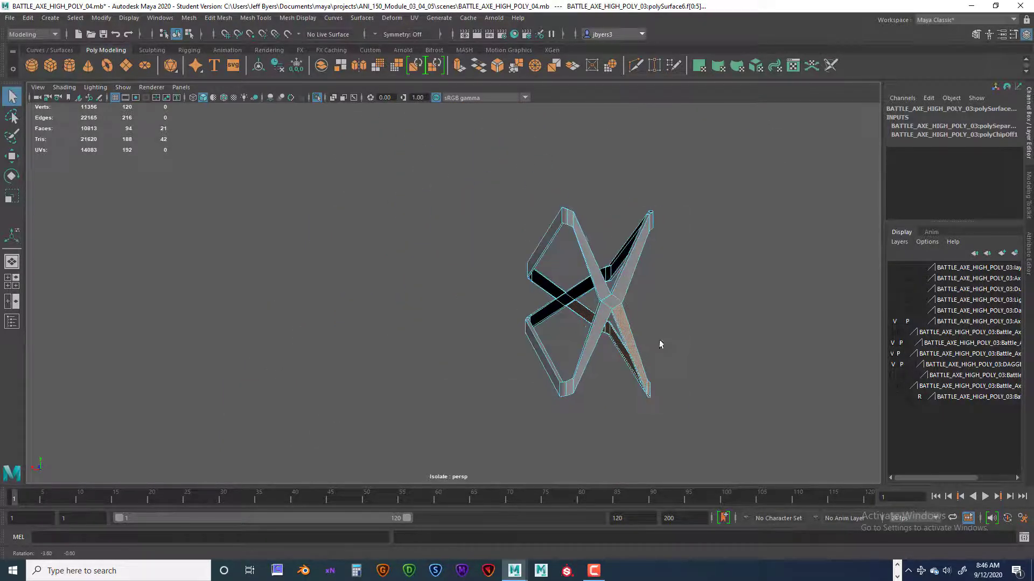
{"action": "left_click_drag", "start_coordinate": [643, 310], "coordinate": [552, 304], "text": "alt"}
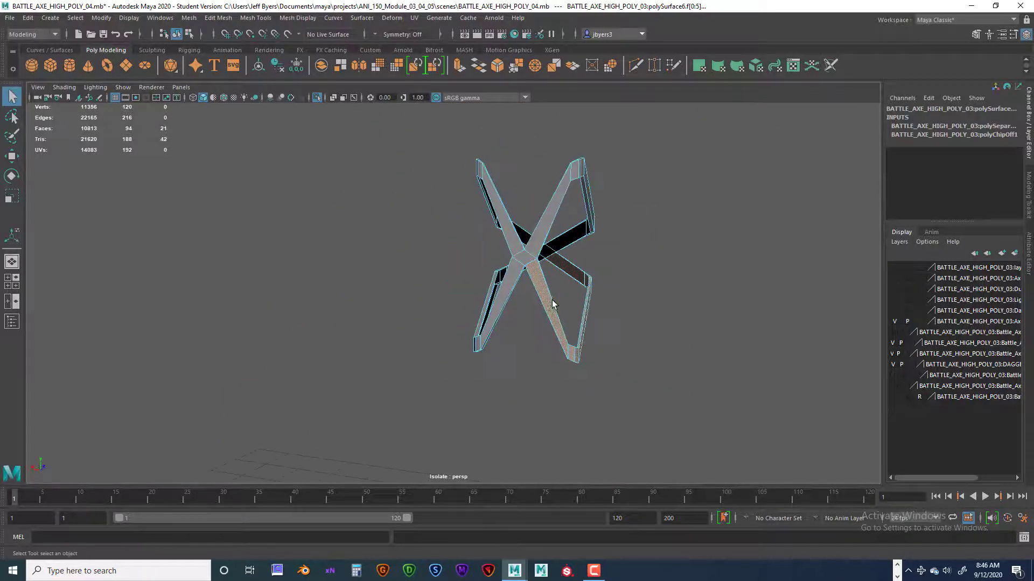
{"action": "key", "text": "space"}
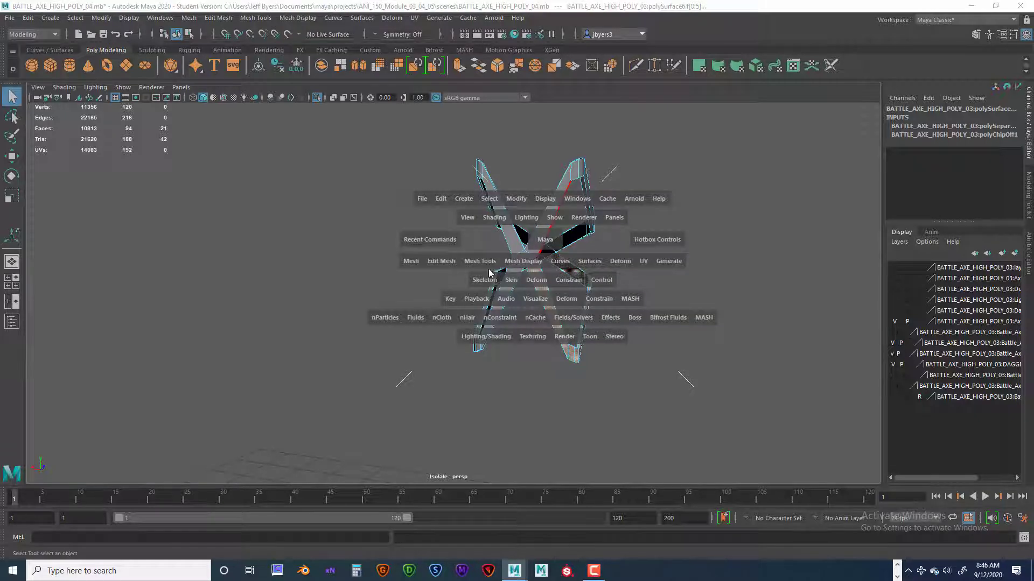
{"action": "left_click", "coordinate": [441, 262]}
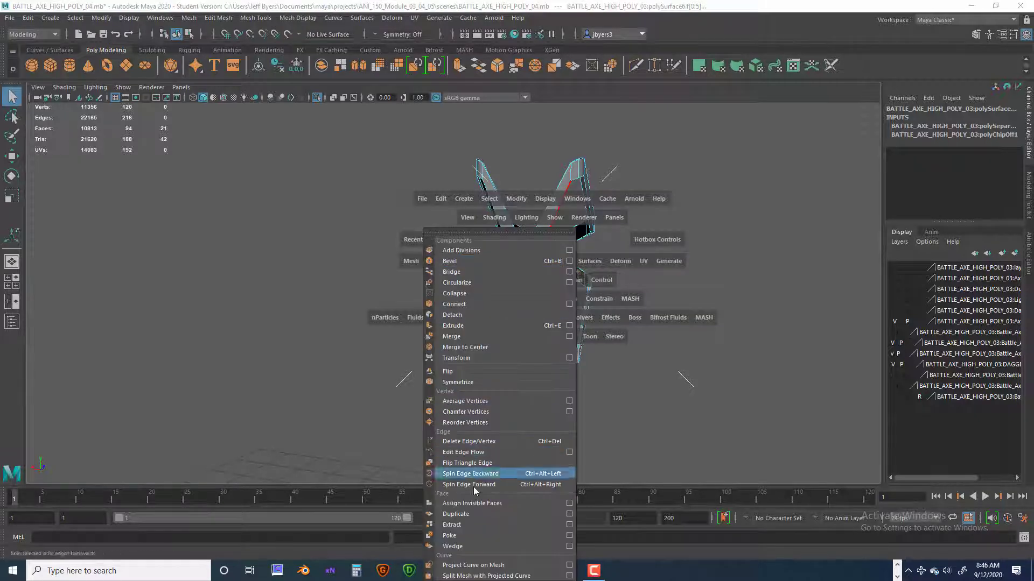
{"action": "left_click", "coordinate": [476, 525]}
{"action": "scroll", "coordinate": [639, 415], "scroll_direction": "up", "scroll_amount": 4}
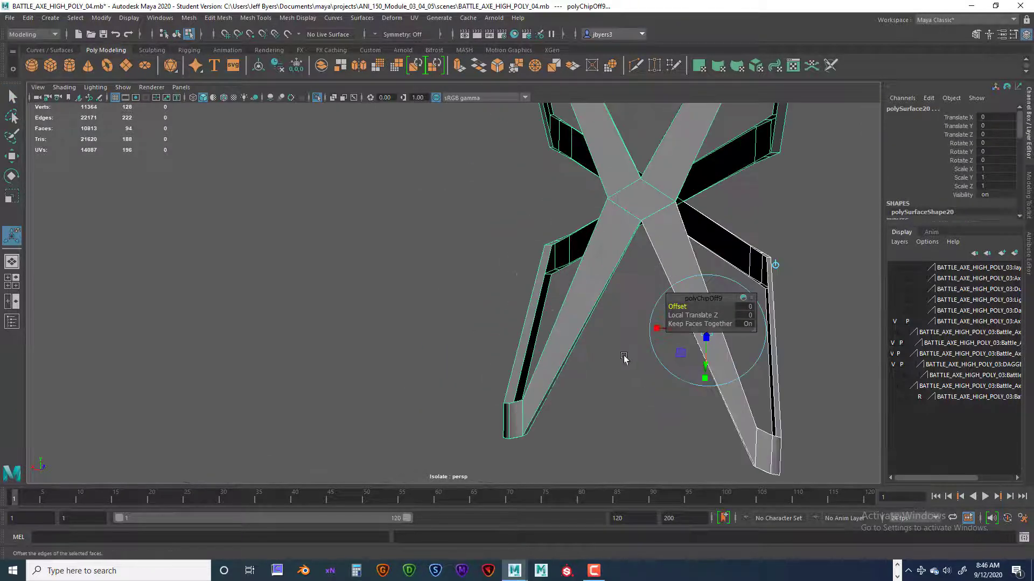
{"action": "left_click_drag", "start_coordinate": [623, 359], "coordinate": [506, 266], "text": "alt"}
{"action": "left_click", "coordinate": [734, 209]}
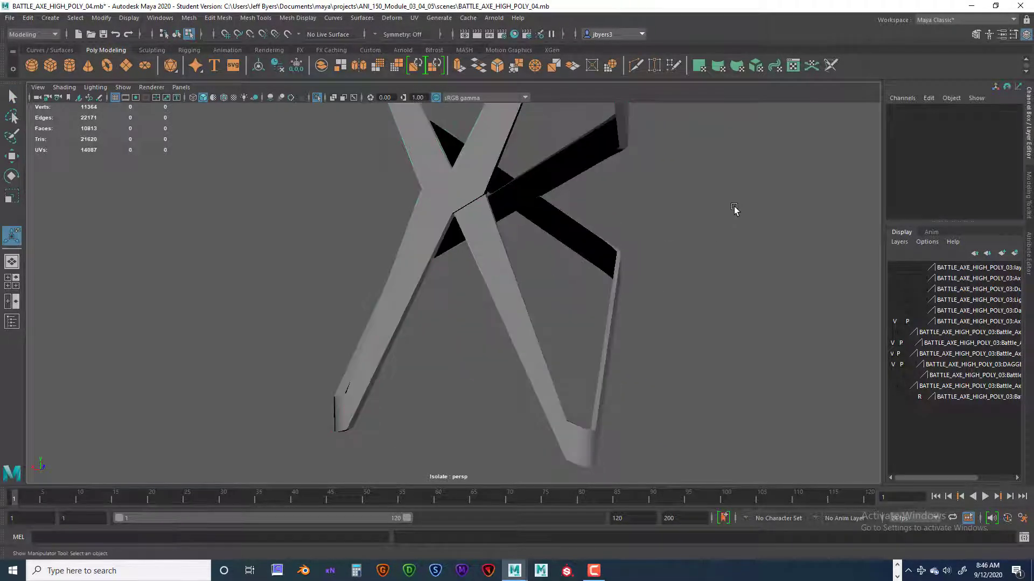
Select all faces of the opposite upper arm, from the front crossing around to the rear crossing.
{"action": "left_click_drag", "start_coordinate": [734, 209], "coordinate": [557, 269], "text": "alt"}
{"action": "left_click", "coordinate": [566, 271]}
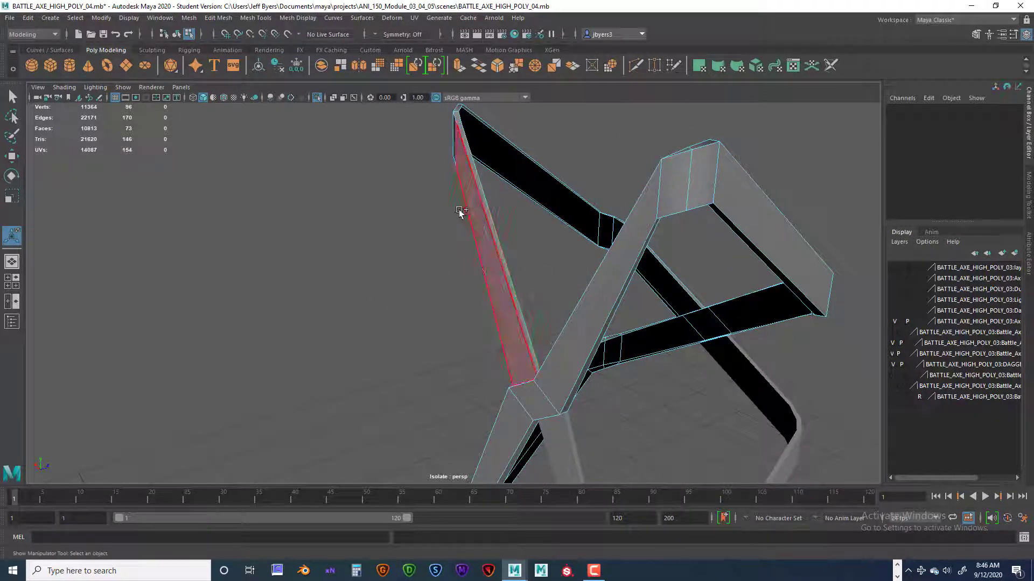
{"action": "left_click_drag", "start_coordinate": [417, 175], "coordinate": [550, 328]}
{"action": "left_click_drag", "start_coordinate": [595, 366], "coordinate": [612, 382], "text": "alt"}
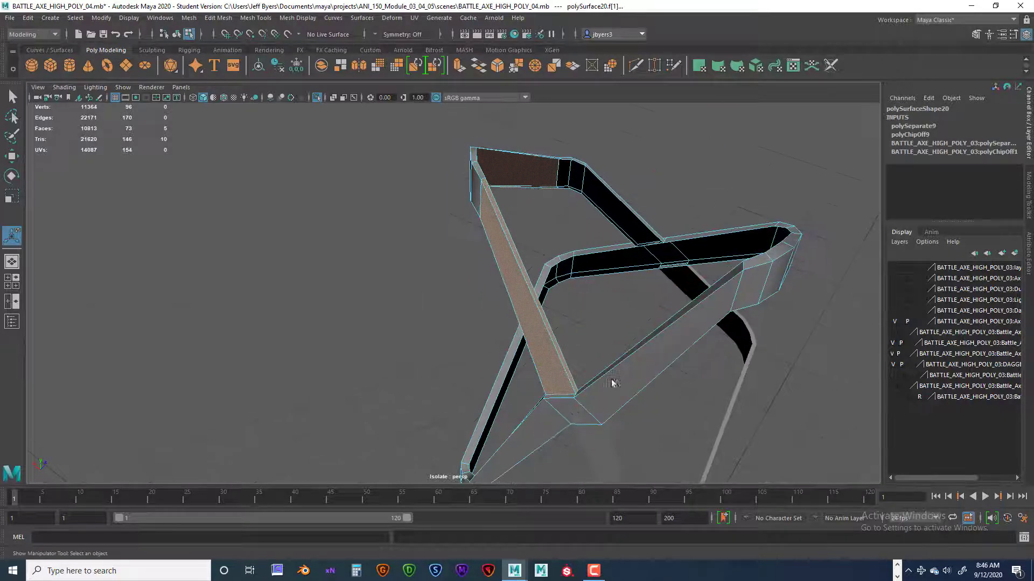
{"action": "left_click_drag", "start_coordinate": [720, 230], "coordinate": [613, 226], "text": "alt"}
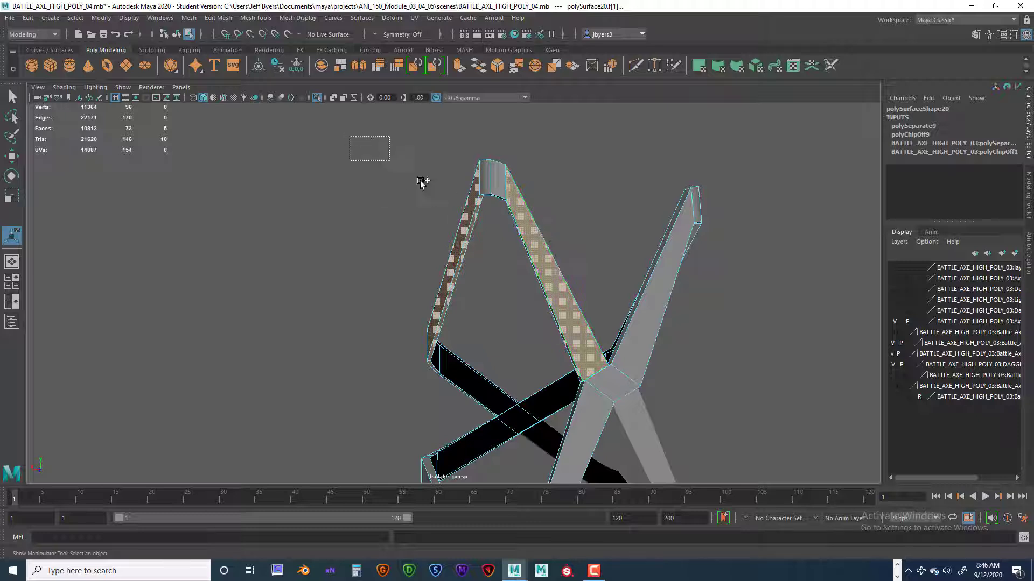
{"action": "left_click_drag", "start_coordinate": [421, 182], "coordinate": [519, 398]}
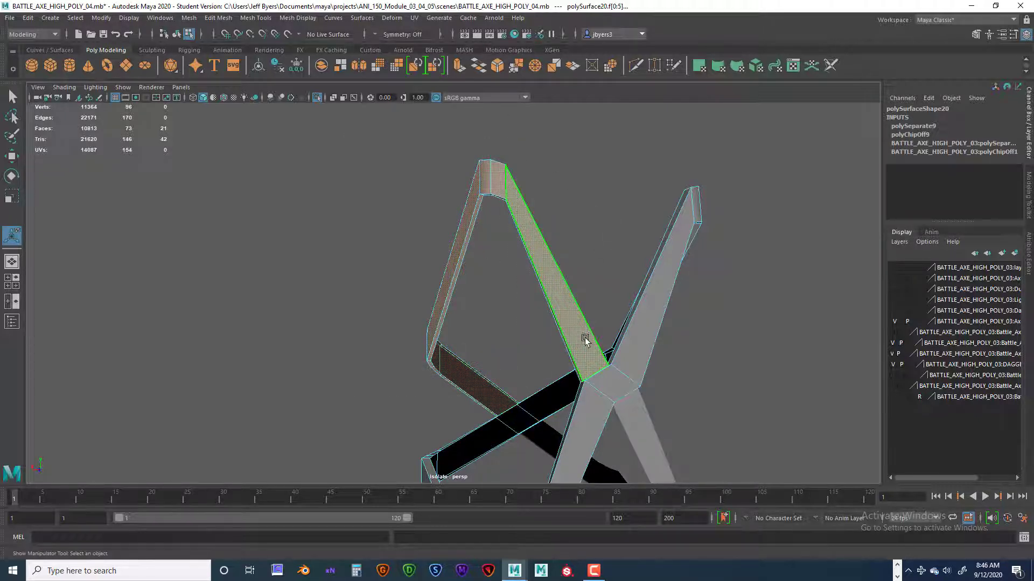
{"action": "left_click_drag", "start_coordinate": [545, 360], "coordinate": [320, 301], "text": "alt"}
Extract the selected upper-arm faces as a separate piece and clear the selection.
{"action": "key", "text": "space"}
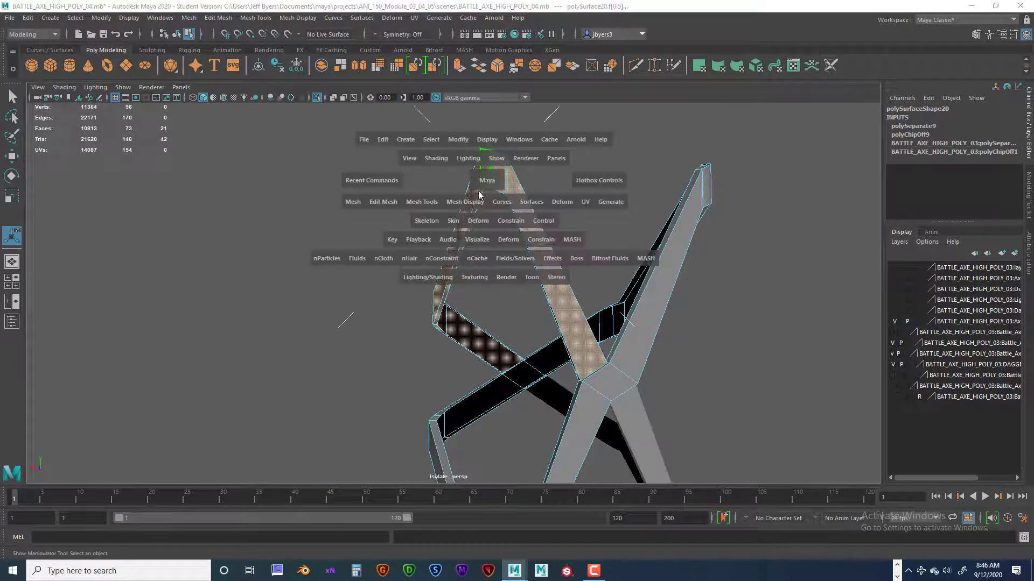
{"action": "left_click", "coordinate": [388, 205]}
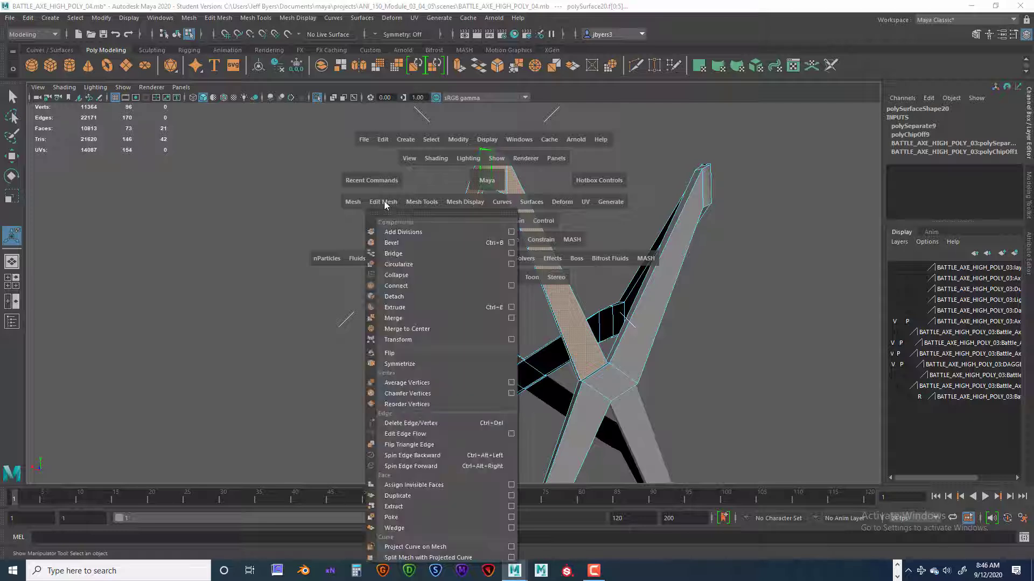
{"action": "left_click", "coordinate": [406, 509]}
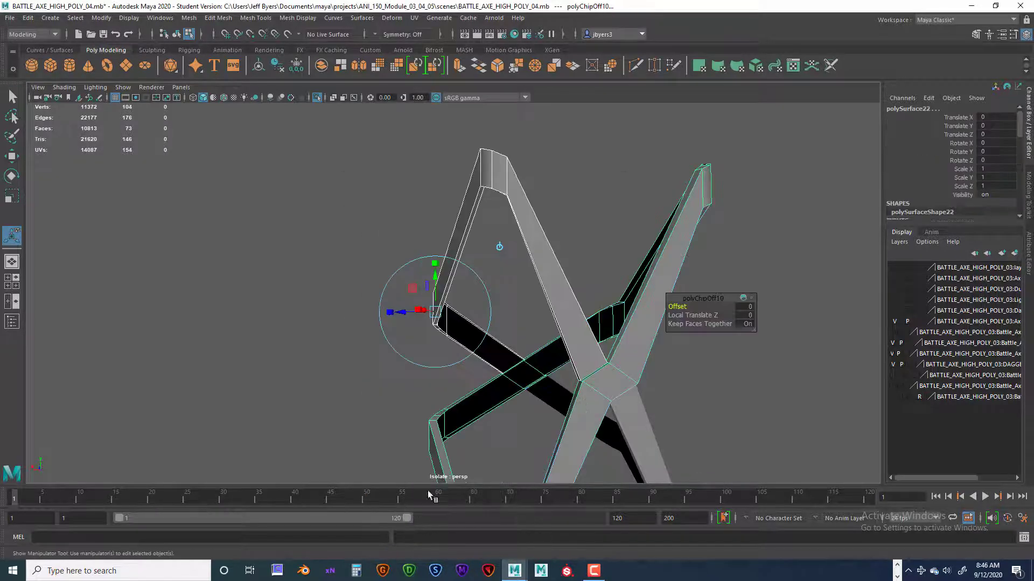
{"action": "left_click", "coordinate": [602, 229]}
Select the extracted upper arm and the continuous diagonal strap in turn and inspect how they meet at the crossings.
{"action": "left_click_drag", "start_coordinate": [603, 228], "coordinate": [533, 281], "text": "alt"}
{"action": "right_click_drag", "start_coordinate": [515, 280], "coordinate": [514, 326]}
{"action": "left_click_drag", "start_coordinate": [539, 323], "coordinate": [527, 265], "text": "alt"}
{"action": "middle_click_drag", "start_coordinate": [527, 265], "coordinate": [519, 296], "text": "alt"}
{"action": "scroll", "coordinate": [519, 297], "scroll_direction": "up", "scroll_amount": 4}
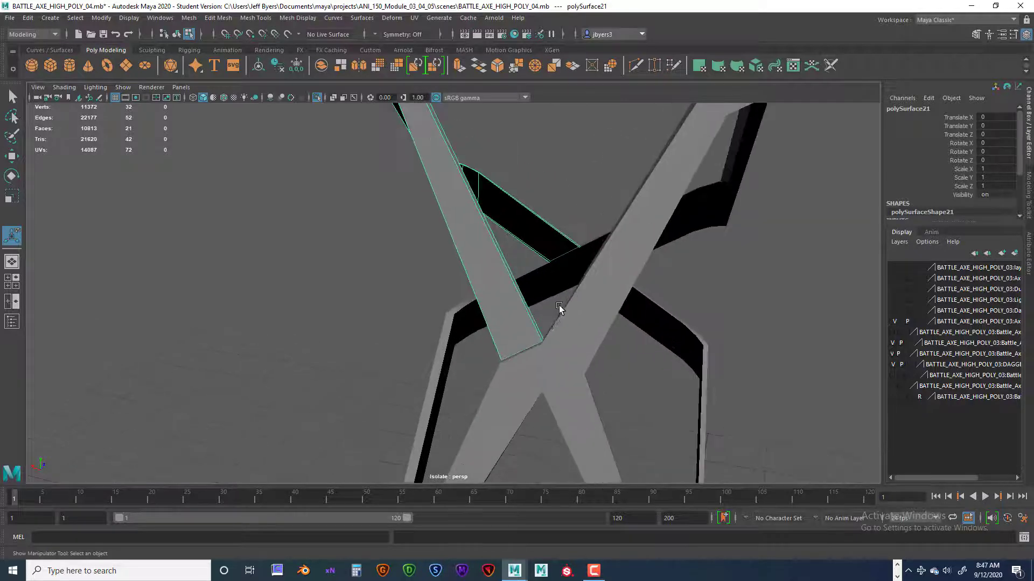
{"action": "mouse_move", "coordinate": [564, 299]}
{"action": "left_mouse_down", "text": "alt"}
{"action": "mouse_move", "coordinate": [626, 322]}
{"action": "mouse_move", "coordinate": [618, 310]}
{"action": "mouse_move", "coordinate": [565, 312]}
{"action": "mouse_move", "coordinate": [584, 295]}
{"action": "left_mouse_up", "text": "alt"}
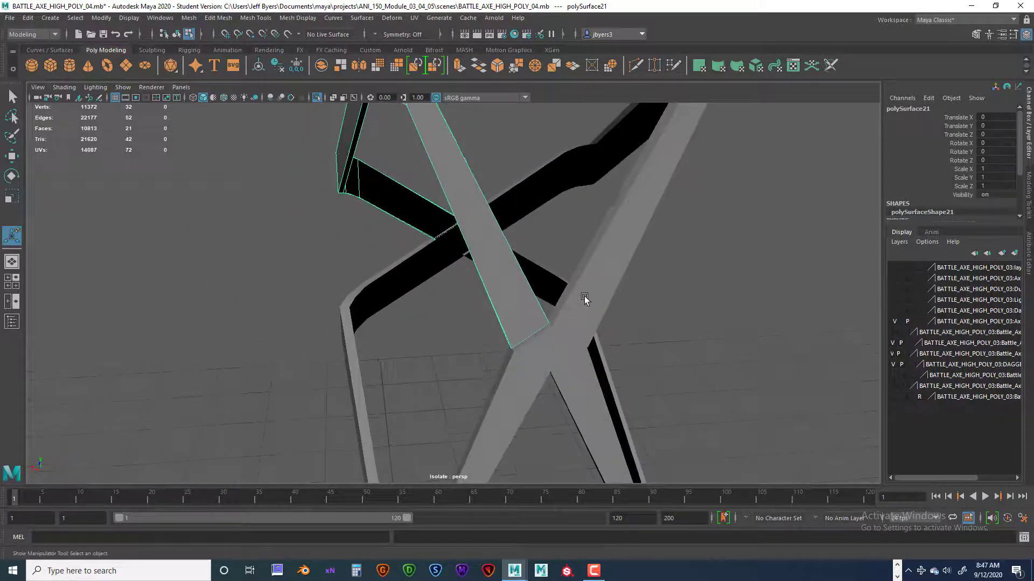
{"action": "scroll", "coordinate": [584, 298], "scroll_direction": "down", "scroll_amount": 3}
{"action": "right_click_drag", "start_coordinate": [555, 231], "coordinate": [542, 299]}
{"action": "left_click_drag", "start_coordinate": [593, 309], "coordinate": [644, 296], "text": "alt"}
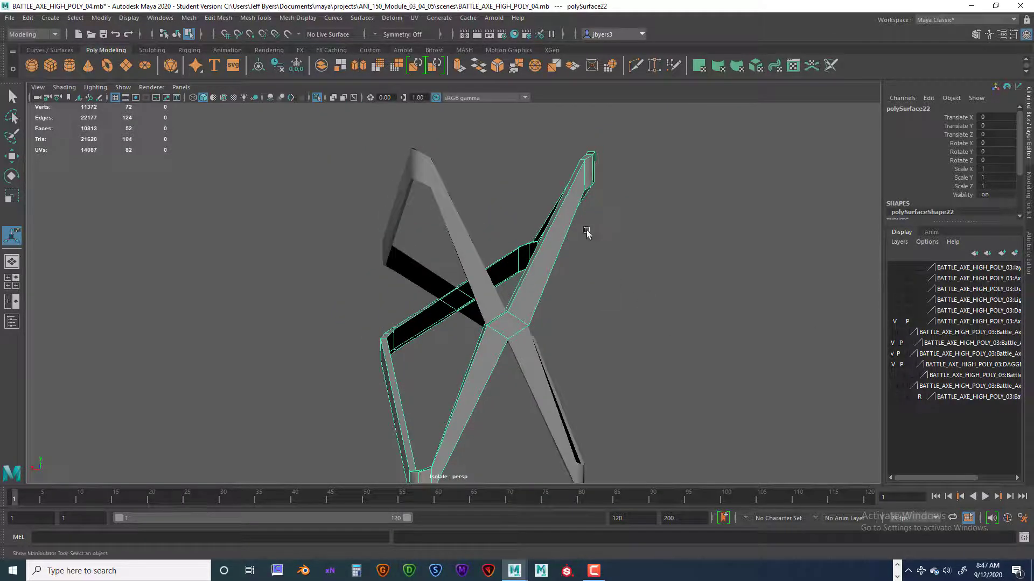
{"action": "mouse_move", "coordinate": [587, 233]}
{"action": "left_mouse_down", "text": "alt"}
{"action": "mouse_move", "coordinate": [593, 248]}
{"action": "mouse_move", "coordinate": [618, 231]}
{"action": "mouse_move", "coordinate": [596, 243]}
{"action": "left_mouse_up", "text": "alt"}
{"action": "mouse_move", "coordinate": [513, 317]}
{"action": "left_mouse_down", "text": "alt"}
{"action": "mouse_move", "coordinate": [520, 325]}
{"action": "mouse_move", "coordinate": [499, 308]}
{"action": "left_mouse_up", "text": "alt"}
Select all faces of the extracted upper arm, and return to selecting the continuous strap as a whole object.
{"action": "double_click", "coordinate": [474, 273]}
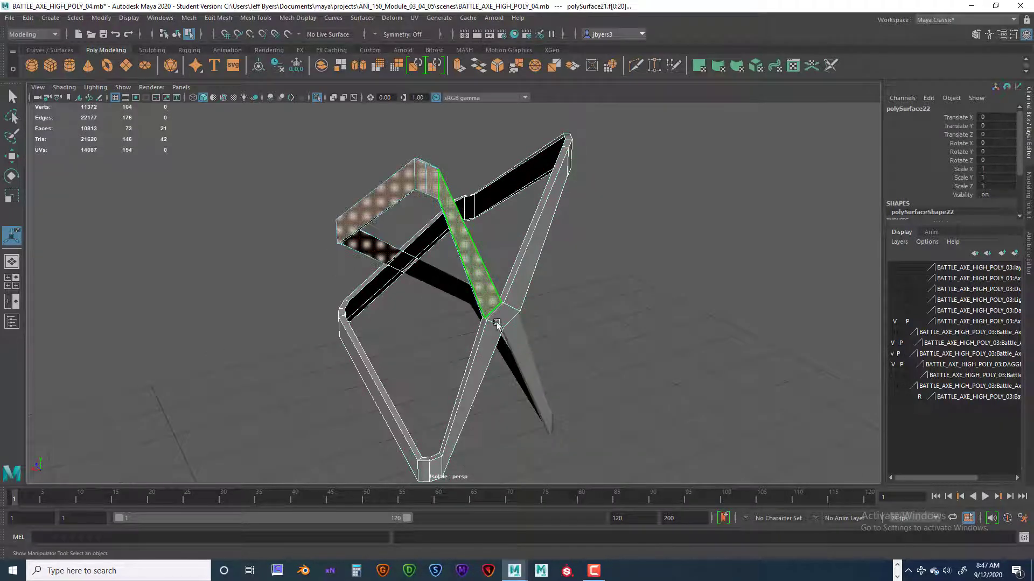
{"action": "left_click", "coordinate": [500, 308]}
{"action": "left_click", "coordinate": [521, 269]}
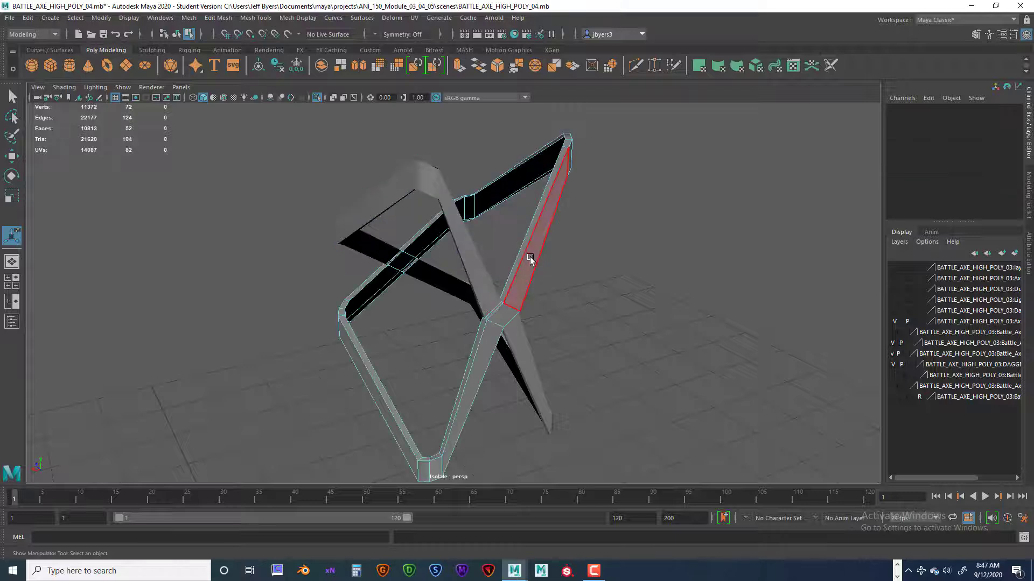
{"action": "right_click_drag", "start_coordinate": [530, 258], "coordinate": [521, 322]}
{"action": "left_click_drag", "start_coordinate": [524, 322], "coordinate": [476, 226], "text": "alt"}
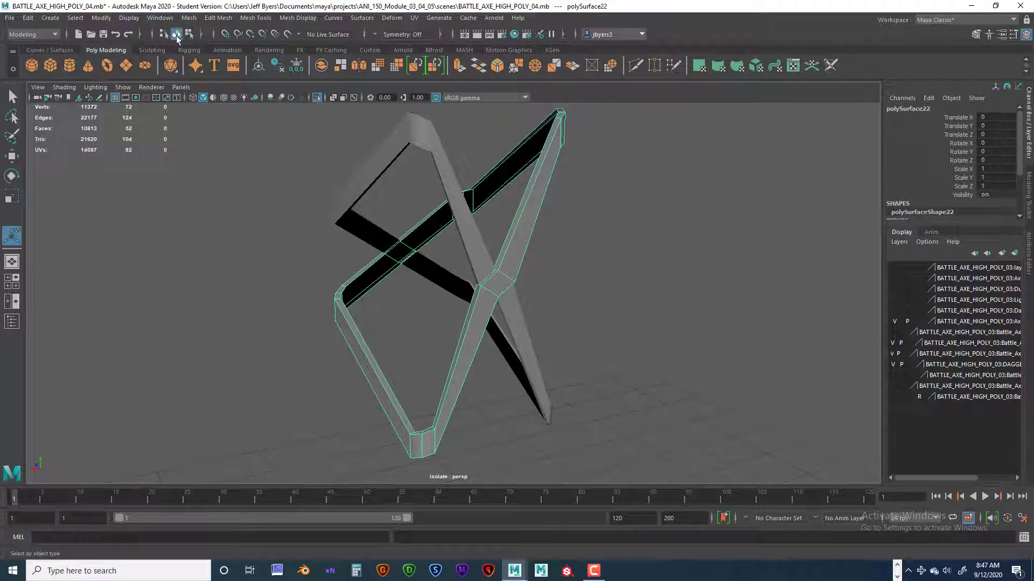
Switch the continuous diagonal strap to face selection and back to whole-object selection.
{"action": "right_click", "coordinate": [528, 206]}
{"action": "right_click", "coordinate": [527, 189]}
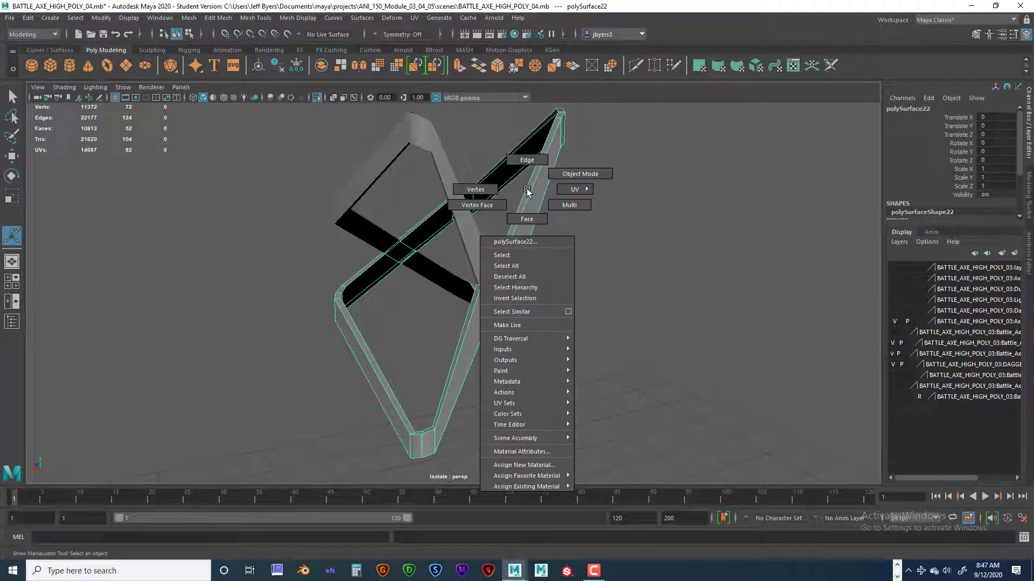
{"action": "left_click", "coordinate": [529, 218]}
{"action": "right_click", "coordinate": [530, 204]}
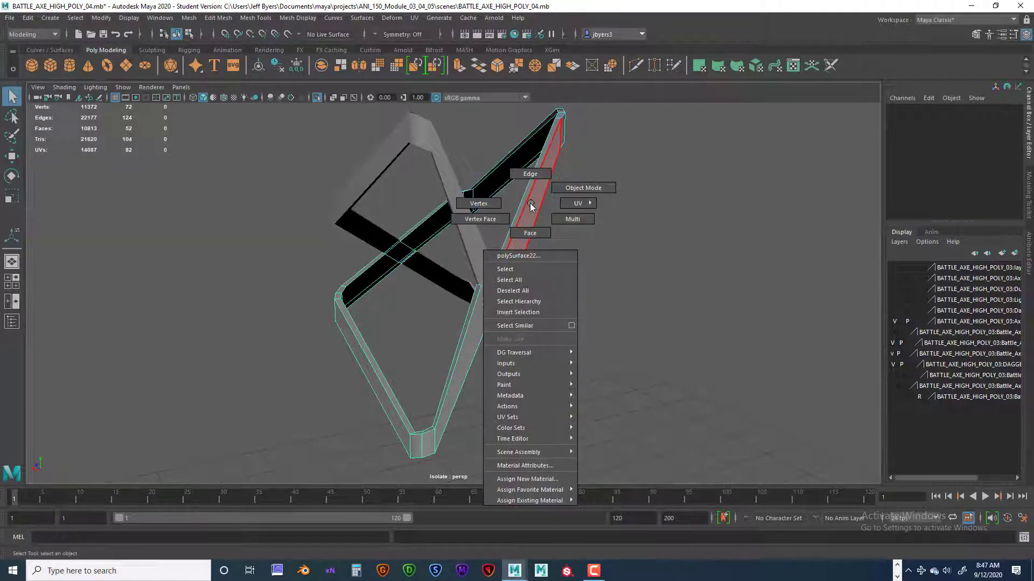
{"action": "left_click", "coordinate": [506, 269]}
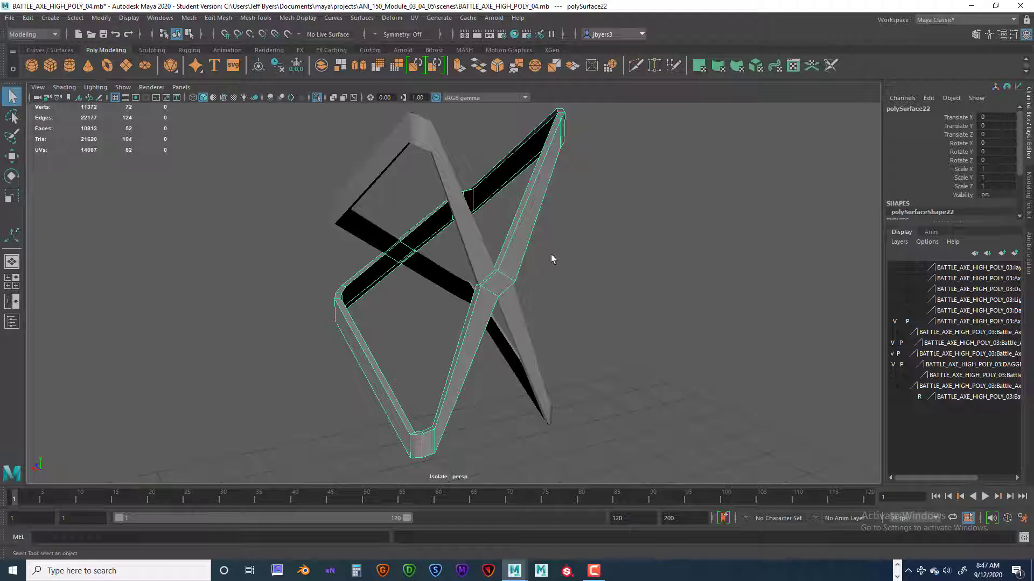
Compare the continuous diagonal strap with its surrounding straps, and isolate it on its own in the view.
{"action": "left_click_drag", "start_coordinate": [551, 255], "coordinate": [542, 254], "text": "alt"}
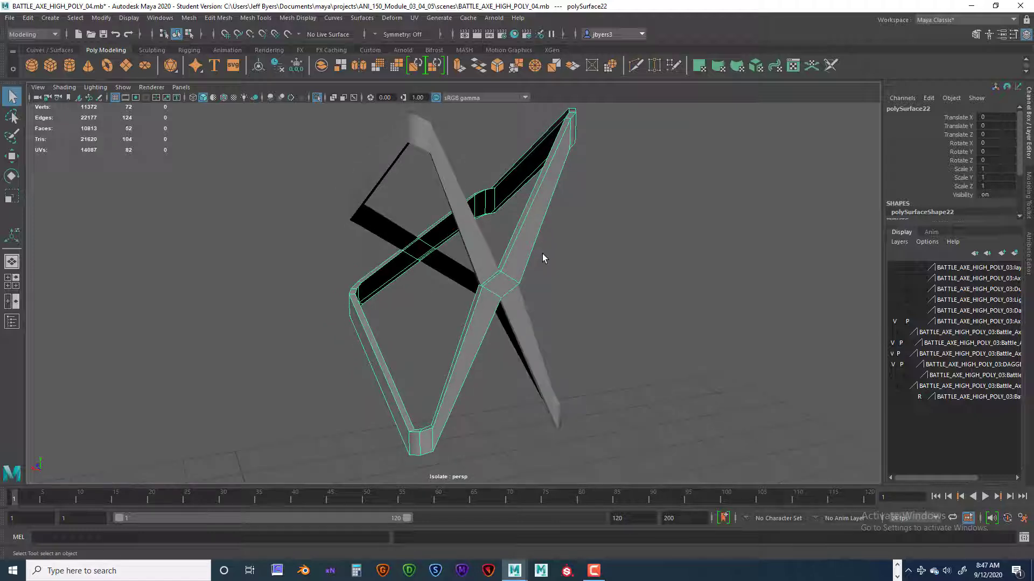
{"action": "key", "text": "ctrl+1"}
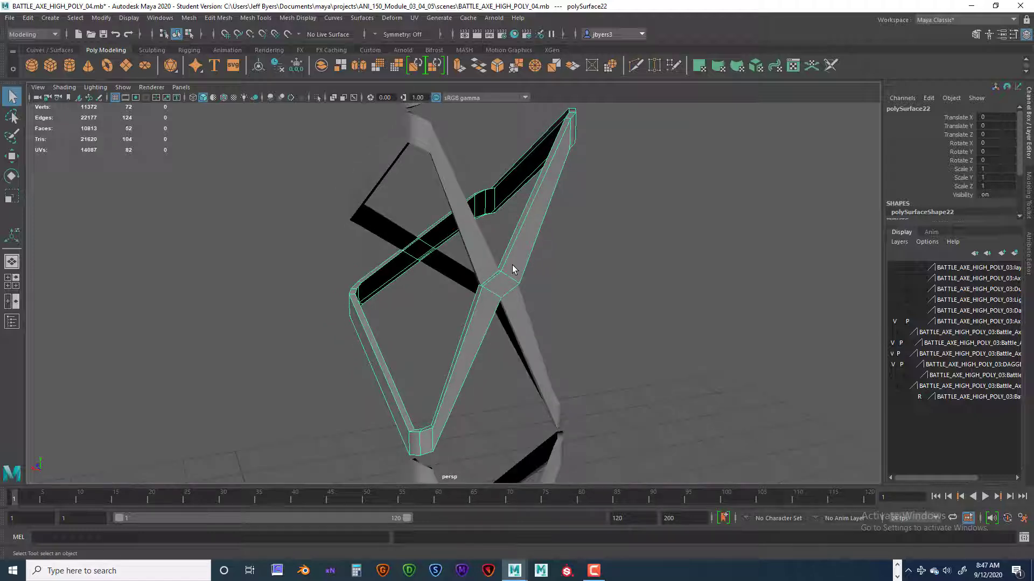
{"action": "key", "text": "ctrl+1"}
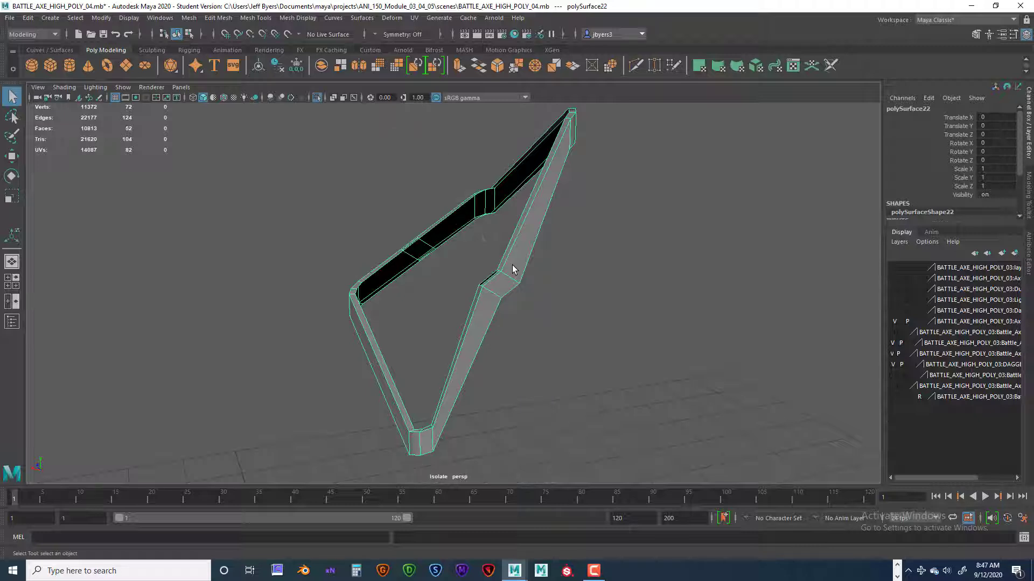
{"action": "left_click", "coordinate": [587, 240]}
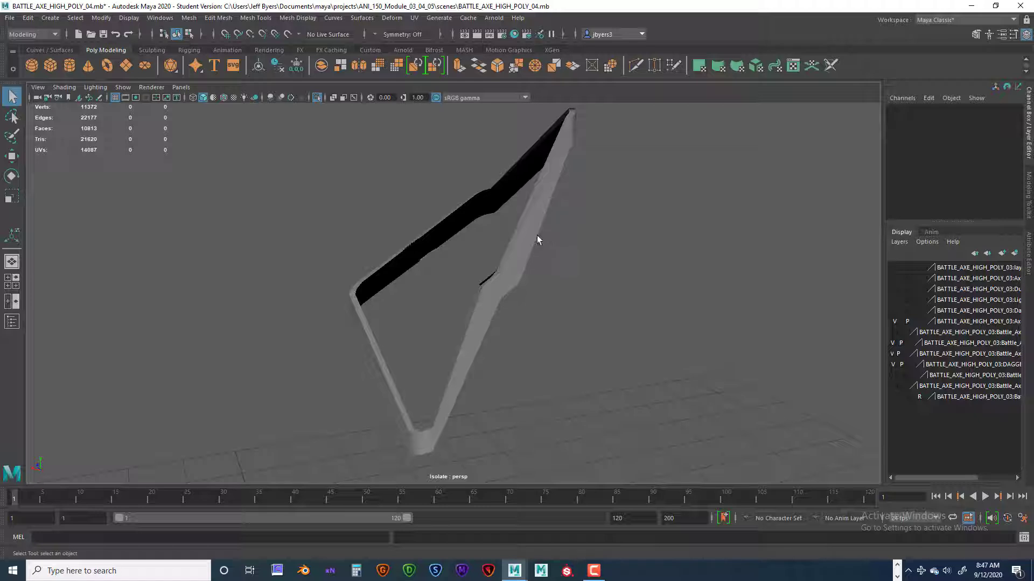
{"action": "key", "text": "ctrl+1"}
{"action": "left_click", "coordinate": [515, 261]}
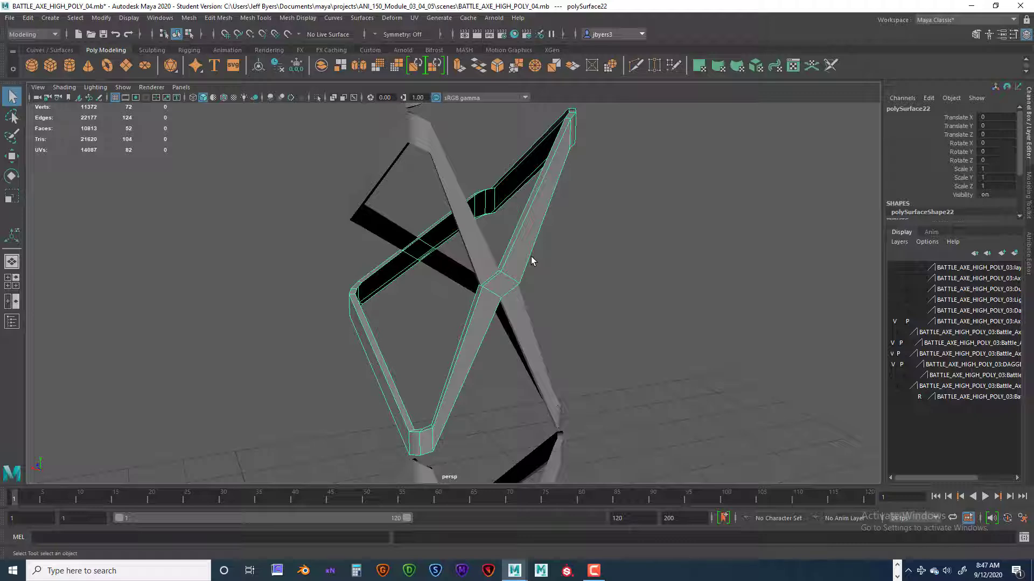
{"action": "key", "text": "ctrl+1"}
Examine the strap's crossing bend from several angles for overlapping faces along its narrow sides.
{"action": "scroll", "coordinate": [522, 263], "scroll_direction": "up", "scroll_amount": 6}
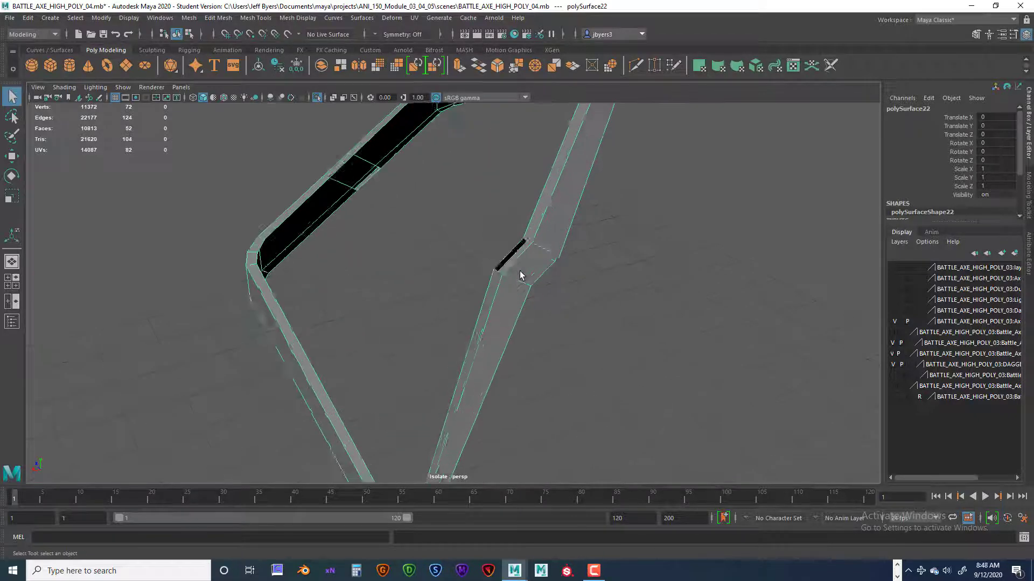
{"action": "middle_click_drag", "start_coordinate": [581, 241], "coordinate": [530, 283], "text": "alt"}
{"action": "left_click_drag", "start_coordinate": [530, 284], "coordinate": [511, 268], "text": "alt"}
{"action": "scroll", "coordinate": [512, 268], "scroll_direction": "down", "scroll_amount": 4}
{"action": "scroll", "coordinate": [511, 268], "scroll_direction": "down", "scroll_amount": 2}
{"action": "scroll", "coordinate": [511, 268], "scroll_direction": "up", "scroll_amount": 8}
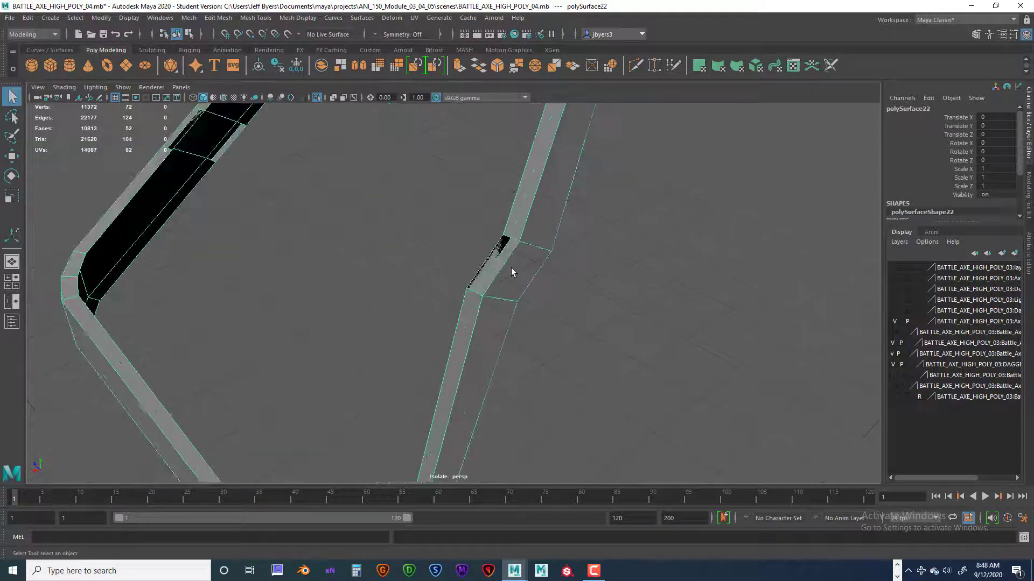
{"action": "left_click_drag", "start_coordinate": [536, 262], "coordinate": [573, 267], "text": "alt"}
{"action": "left_click_drag", "start_coordinate": [482, 295], "coordinate": [556, 297], "text": "alt"}
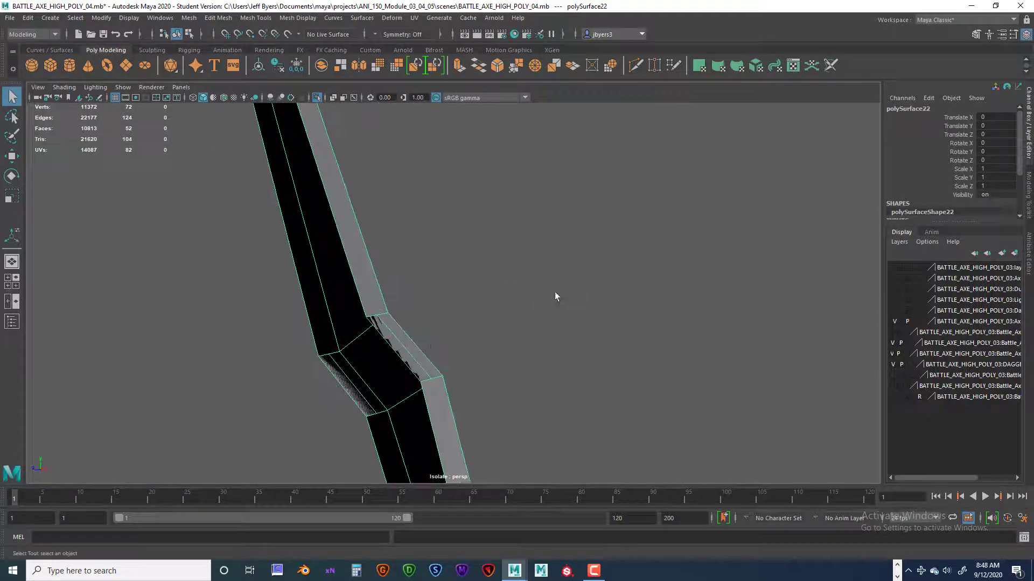
{"action": "scroll", "coordinate": [415, 340], "scroll_direction": "up", "scroll_amount": 6}
{"action": "scroll", "coordinate": [410, 325], "scroll_direction": "down", "scroll_amount": 5}
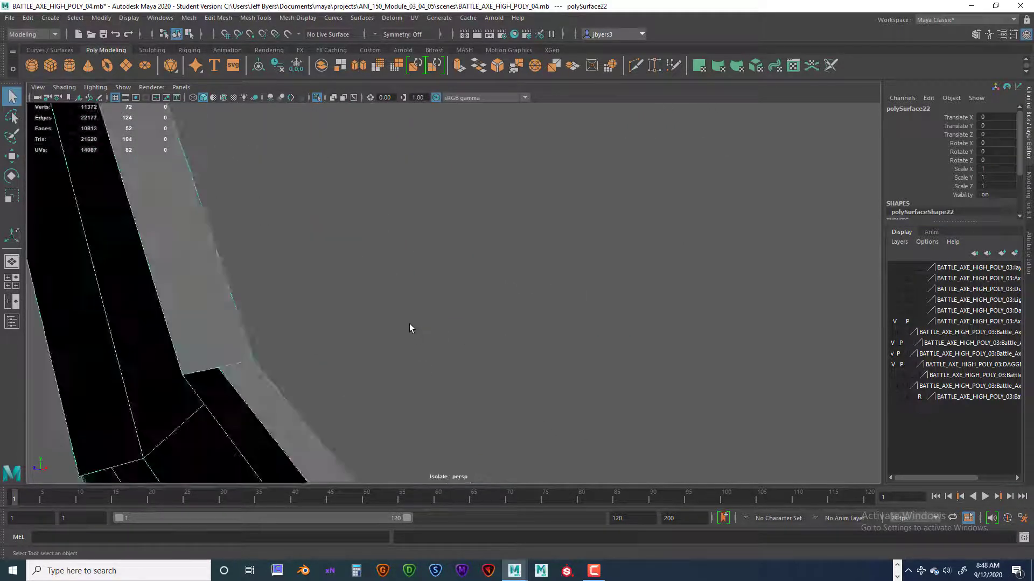
{"action": "scroll", "coordinate": [410, 324], "scroll_direction": "up", "scroll_amount": 2}
{"action": "left_click_drag", "start_coordinate": [349, 377], "coordinate": [486, 313], "text": "alt"}
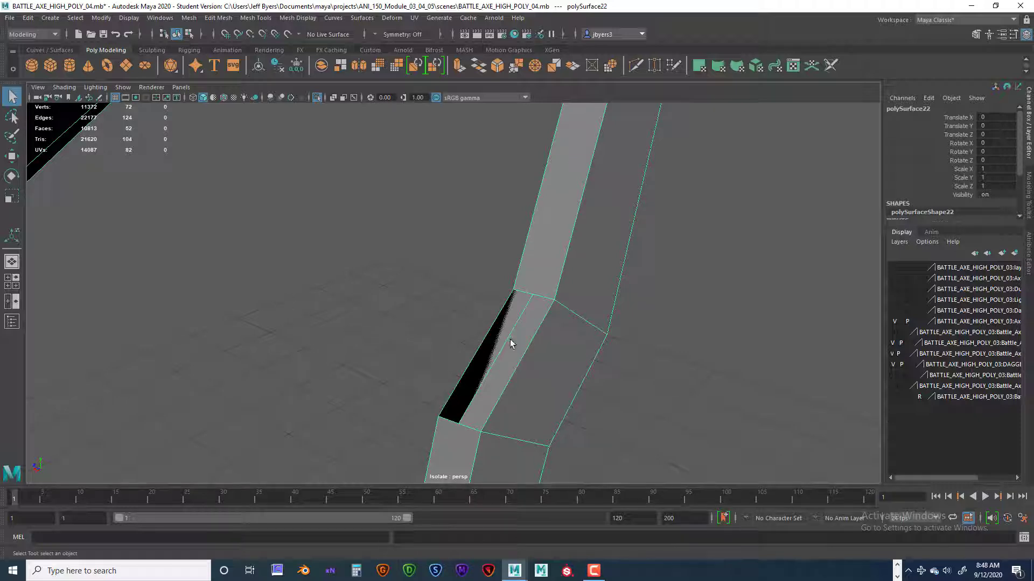
{"action": "left_click_drag", "start_coordinate": [509, 340], "coordinate": [547, 337], "text": "alt"}
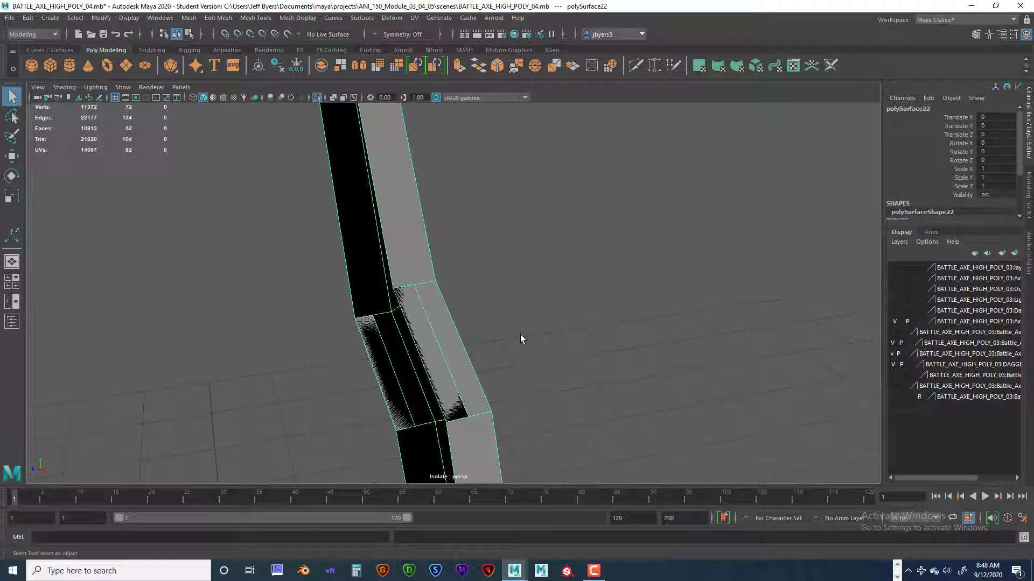
{"action": "left_click_drag", "start_coordinate": [492, 354], "coordinate": [499, 334], "text": "alt"}
{"action": "middle_click_drag", "start_coordinate": [499, 335], "coordinate": [598, 269], "text": "alt"}
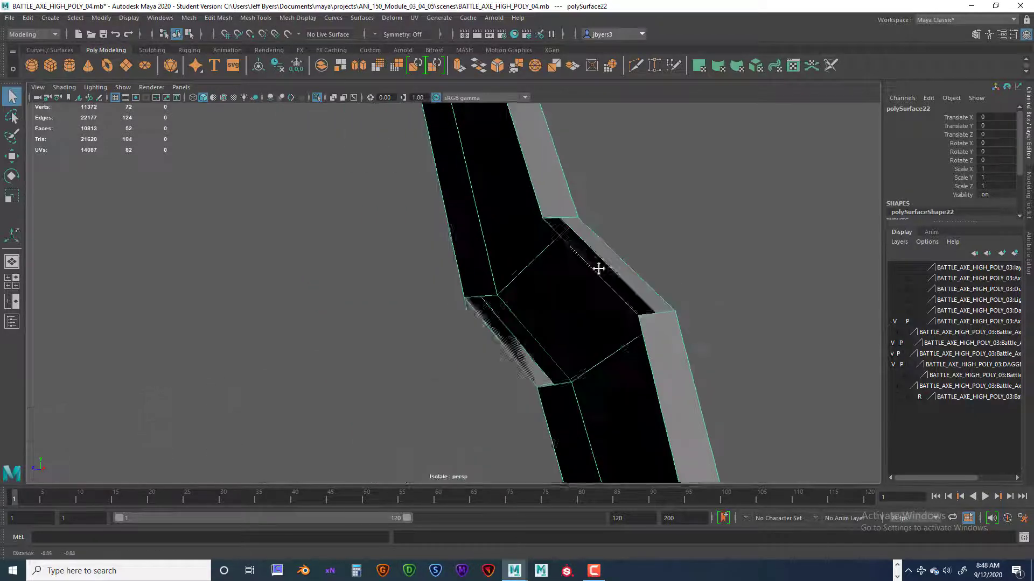
{"action": "left_click_drag", "start_coordinate": [598, 268], "coordinate": [457, 378], "text": "alt"}
{"action": "left_click_drag", "start_coordinate": [527, 333], "coordinate": [558, 281], "text": "alt"}
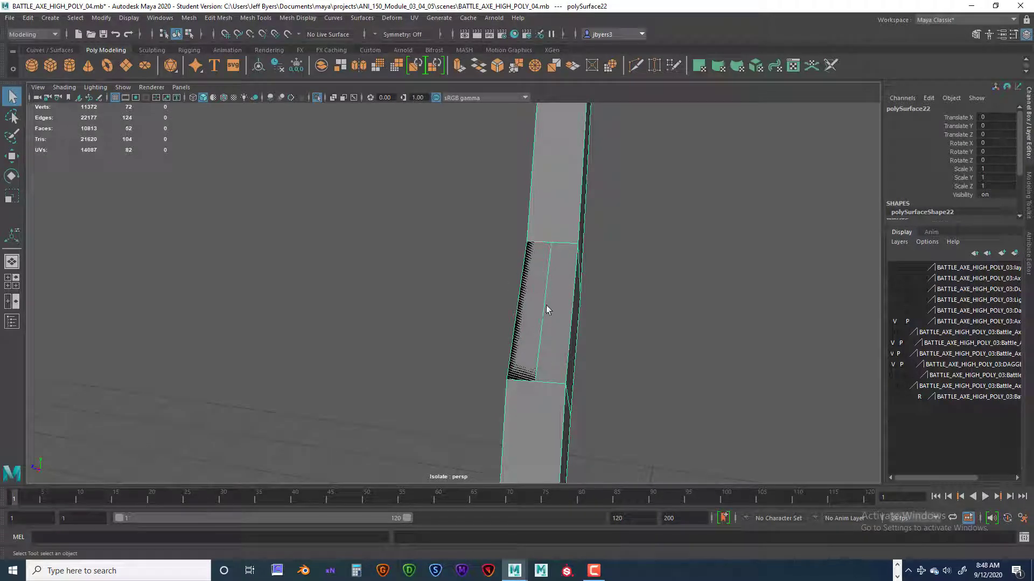
{"action": "left_click_drag", "start_coordinate": [543, 244], "coordinate": [569, 249], "text": "alt"}
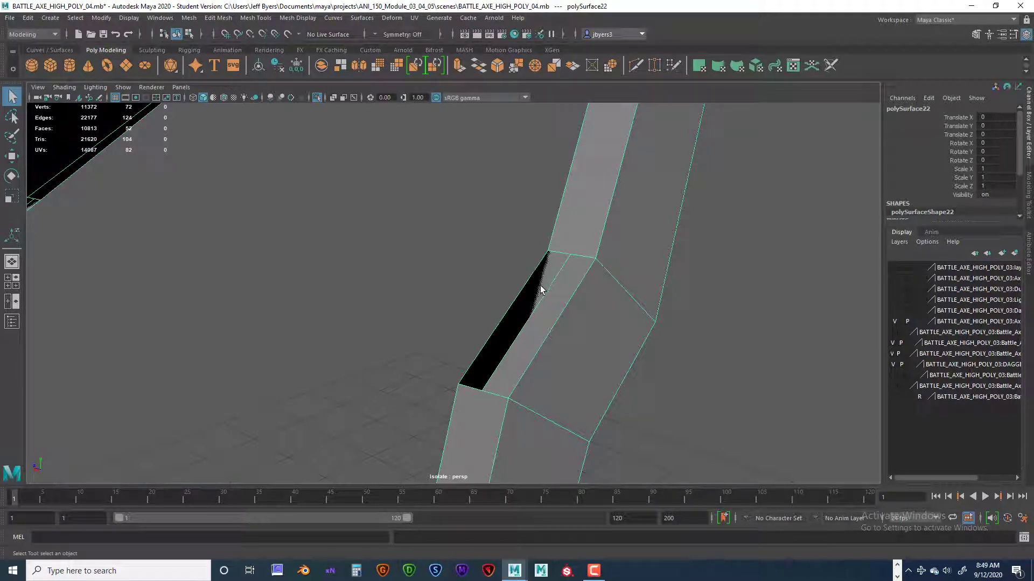
{"action": "left_click_drag", "start_coordinate": [553, 302], "coordinate": [474, 335], "text": "alt"}
{"action": "middle_click_drag", "start_coordinate": [473, 331], "coordinate": [502, 386], "text": "alt"}
{"action": "right_click_drag", "start_coordinate": [502, 387], "coordinate": [509, 355], "text": "alt"}
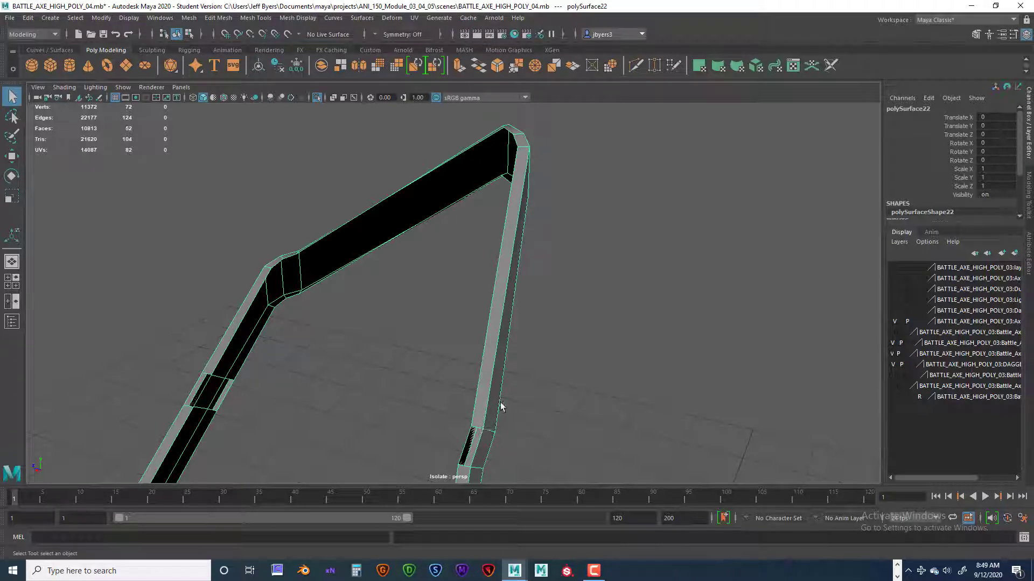
{"action": "right_click_drag", "start_coordinate": [500, 403], "coordinate": [508, 358], "text": "alt"}
{"action": "middle_click_drag", "start_coordinate": [508, 358], "coordinate": [526, 337], "text": "alt"}
{"action": "right_click_drag", "start_coordinate": [526, 337], "coordinate": [507, 289], "text": "alt"}
{"action": "middle_click_drag", "start_coordinate": [507, 289], "coordinate": [483, 305], "text": "alt"}
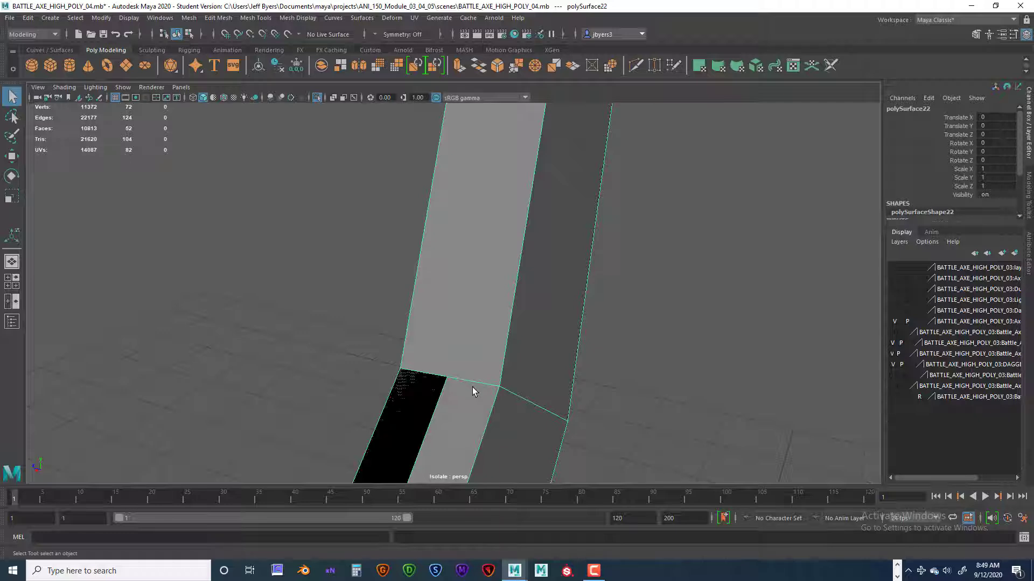
{"action": "scroll", "coordinate": [472, 387], "scroll_direction": "down", "scroll_amount": 3}
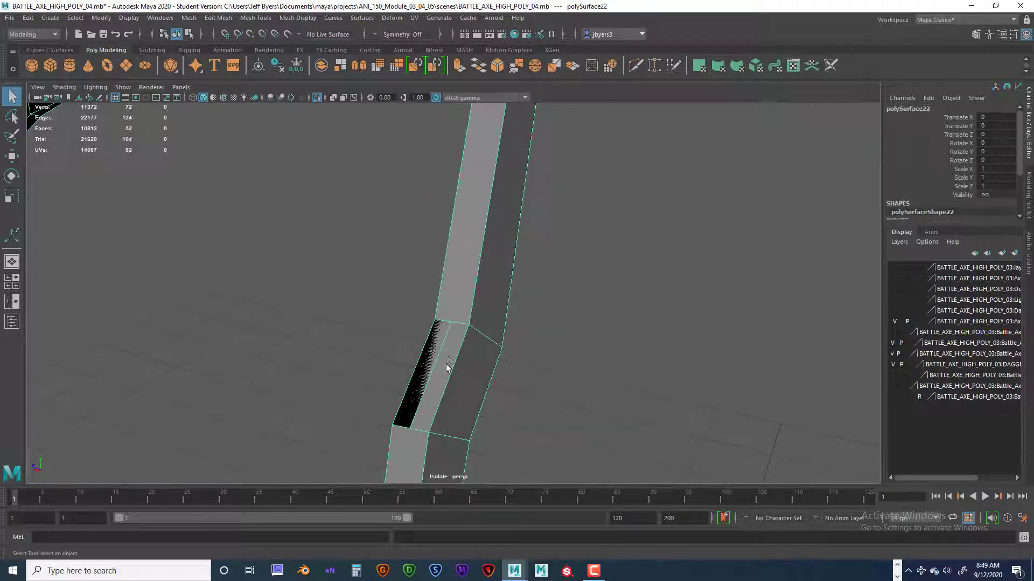
{"action": "left_click_drag", "start_coordinate": [446, 356], "coordinate": [418, 369], "text": "alt"}
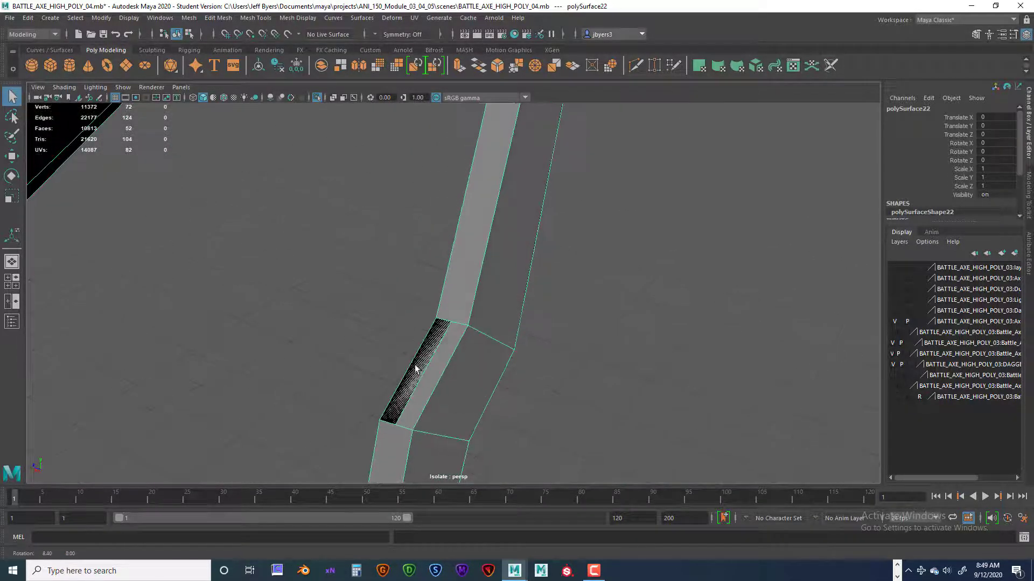
{"action": "scroll", "coordinate": [422, 366], "scroll_direction": "up", "scroll_amount": 5}
{"action": "middle_click_drag", "start_coordinate": [429, 365], "coordinate": [459, 295], "text": "alt"}
{"action": "scroll", "coordinate": [459, 295], "scroll_direction": "down", "scroll_amount": 5}
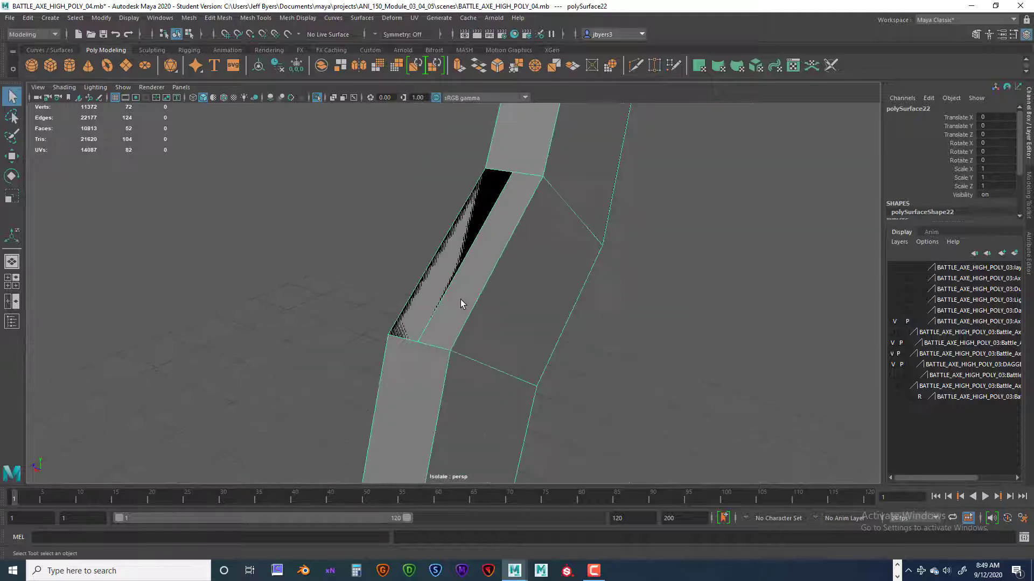
{"action": "left_click_drag", "start_coordinate": [461, 299], "coordinate": [452, 337], "text": "alt"}
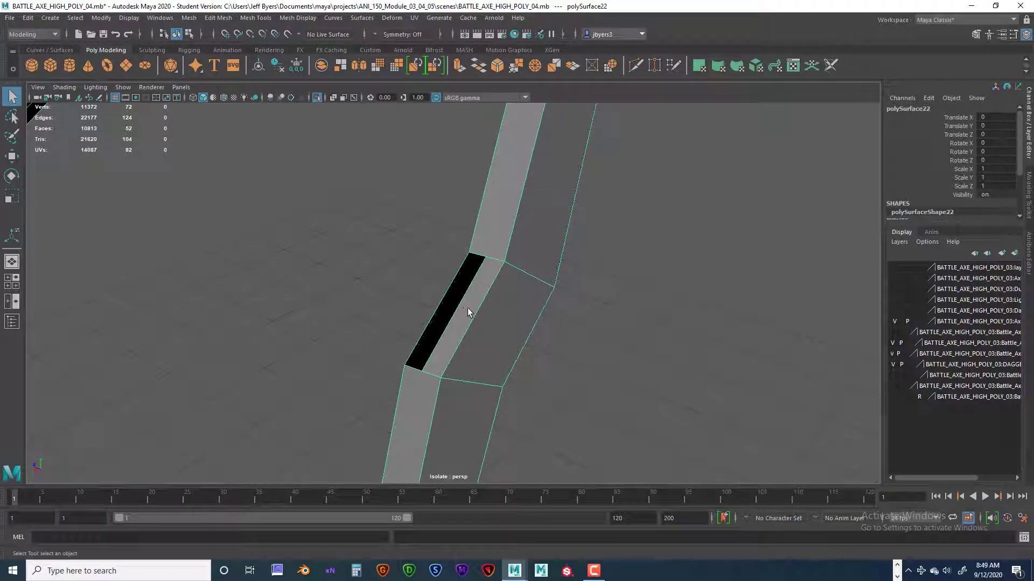
Try deleting the full-width face on the narrow side of the crossing bend, and undo the deletion.
{"action": "right_click", "coordinate": [468, 312]}
{"action": "left_click", "coordinate": [468, 306]}
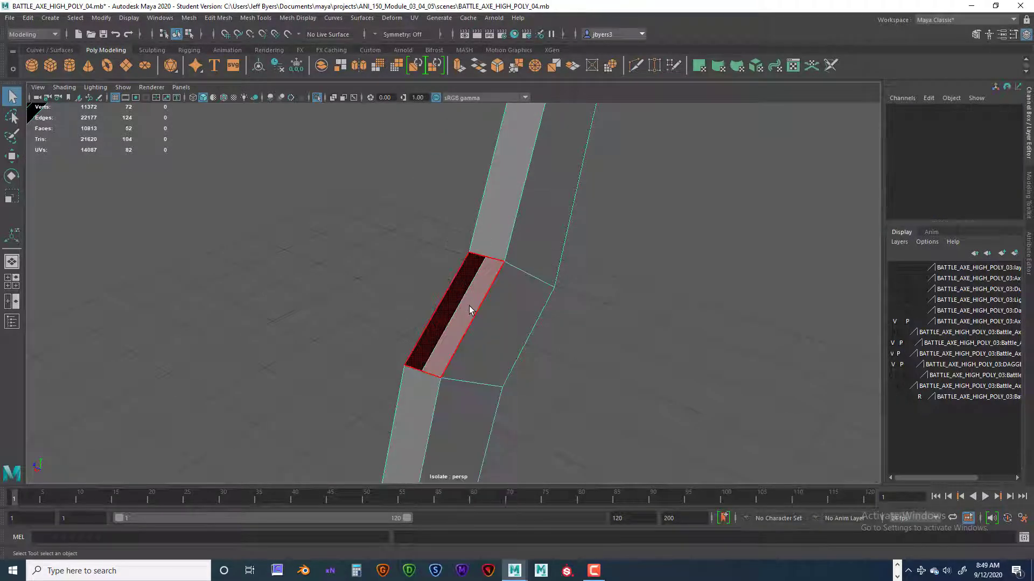
{"action": "left_click", "coordinate": [470, 311]}
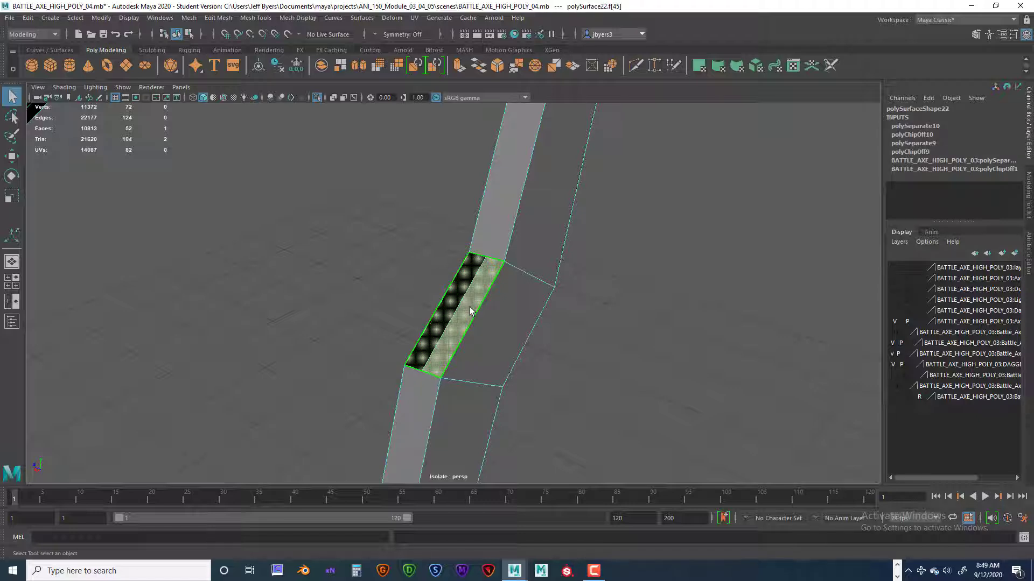
{"action": "key", "text": "Delete"}
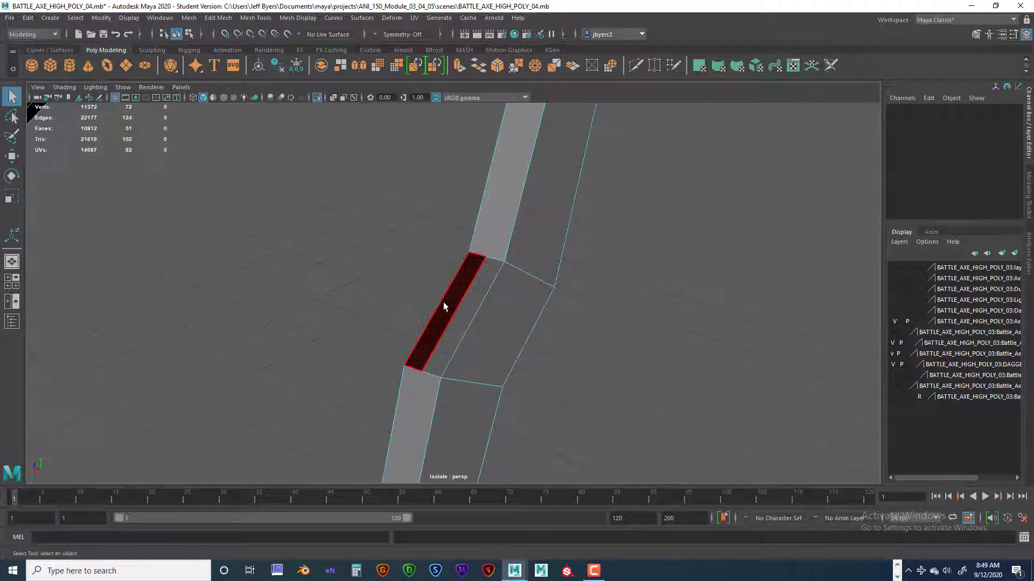
{"action": "left_click_drag", "start_coordinate": [445, 307], "coordinate": [465, 322], "text": "alt"}
{"action": "left_click", "coordinate": [450, 311]}
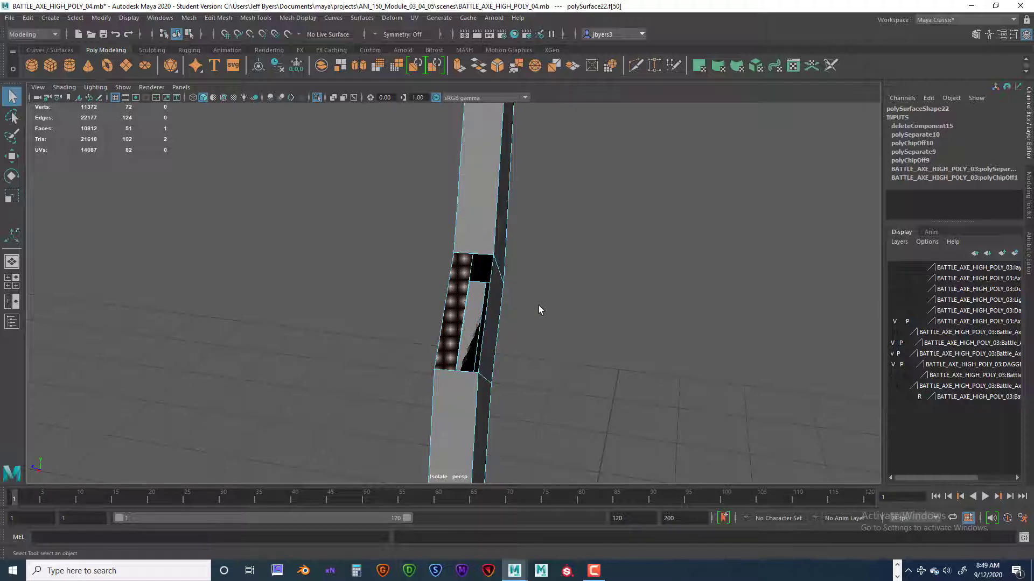
{"action": "key", "text": "ctrl+z"}
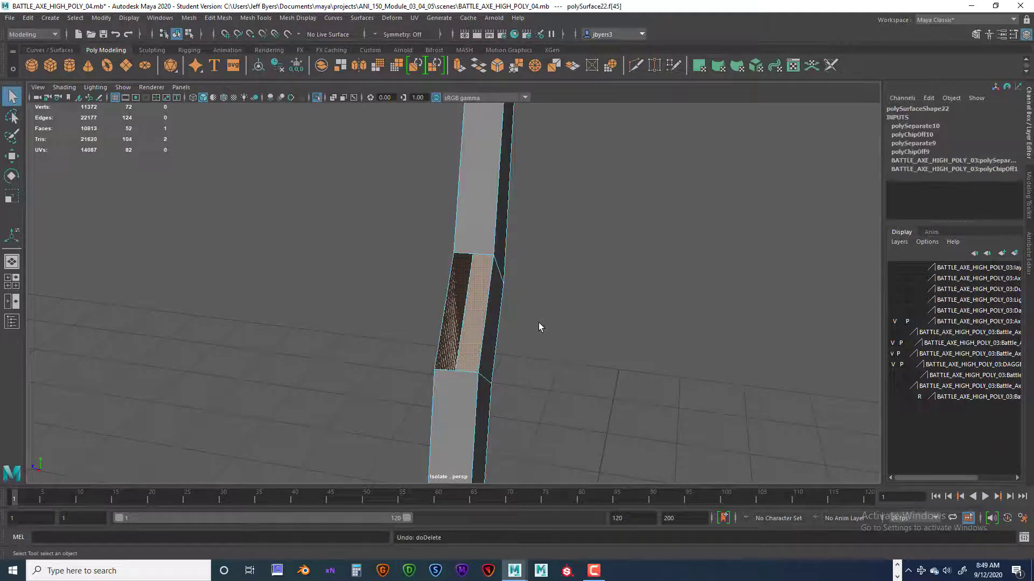
Try deleting the overlapping face on the opposite narrow side of the crossing bend, and undo the deletion.
{"action": "left_click_drag", "start_coordinate": [501, 324], "coordinate": [450, 371], "text": "alt"}
{"action": "left_click", "coordinate": [466, 337]}
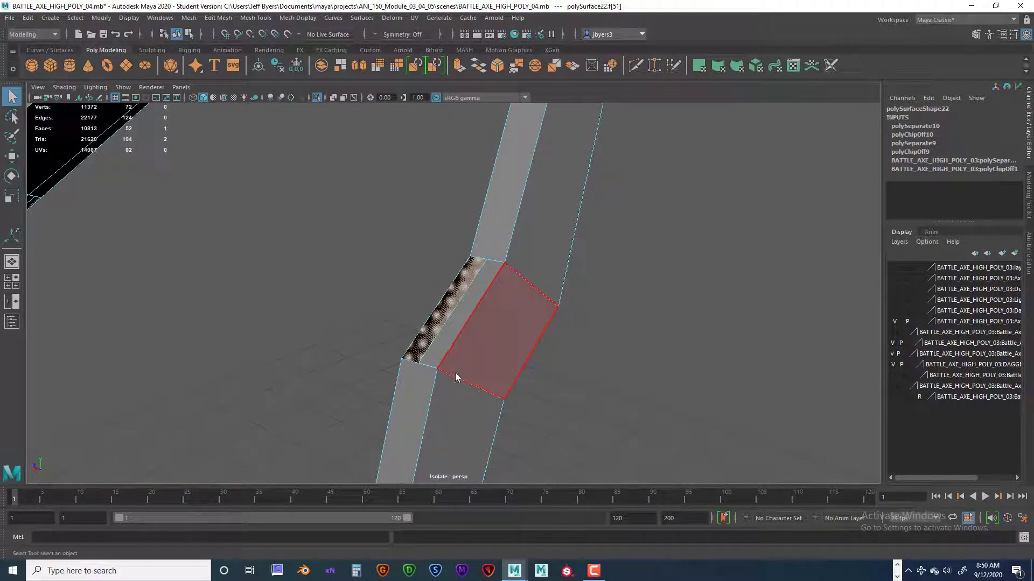
{"action": "key", "text": "Delete"}
{"action": "left_click_drag", "start_coordinate": [442, 331], "coordinate": [492, 335], "text": "alt"}
{"action": "middle_click_drag", "start_coordinate": [401, 340], "coordinate": [580, 335], "text": "alt"}
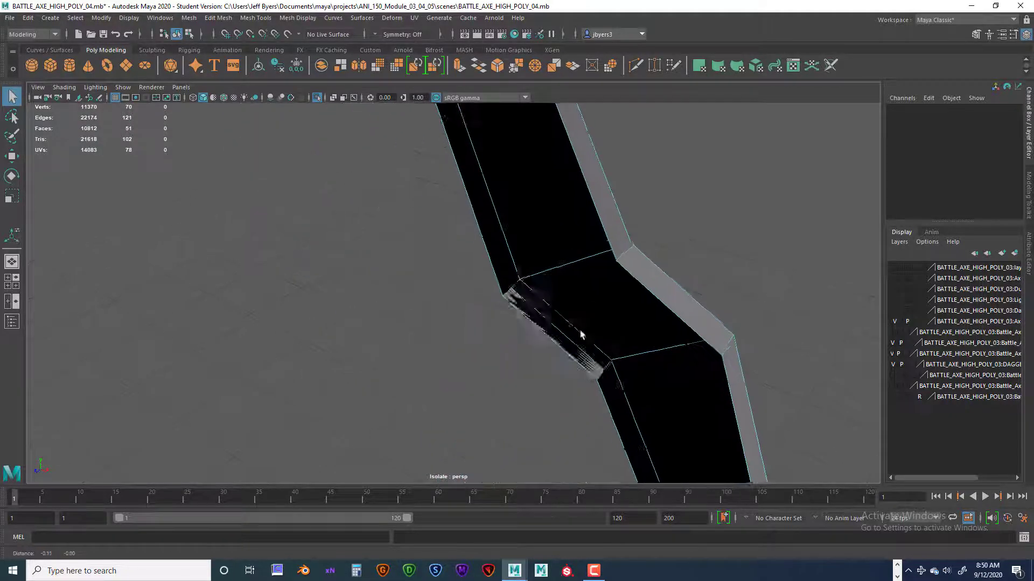
{"action": "left_click_drag", "start_coordinate": [581, 335], "coordinate": [508, 326], "text": "alt"}
{"action": "key", "text": "ctrl+z"}
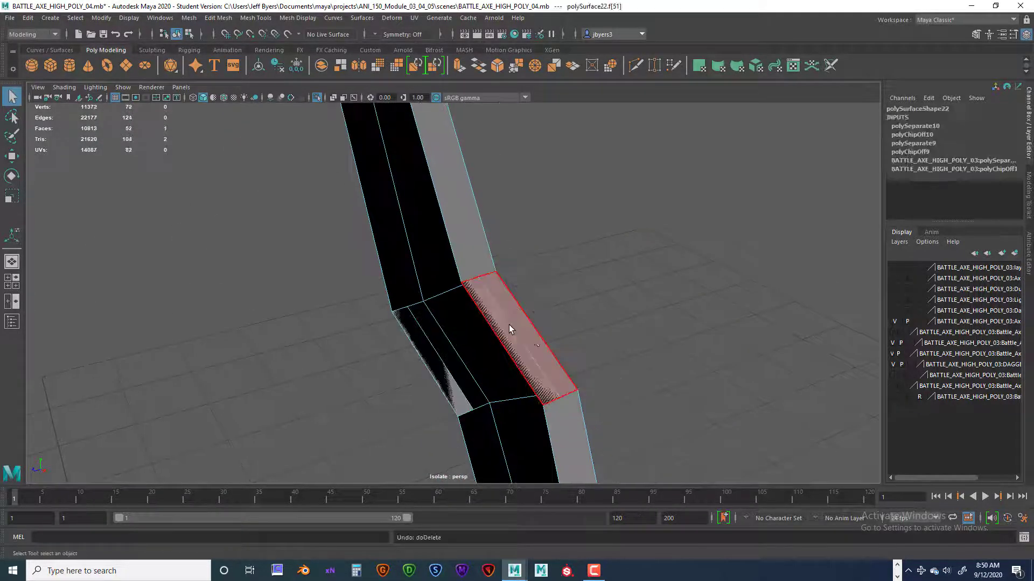
Delete both overlapping faces on the inner narrow side of the strap's crossing bend.
{"action": "left_click_drag", "start_coordinate": [571, 357], "coordinate": [418, 330], "text": "alt"}
{"action": "left_click", "coordinate": [400, 319]}
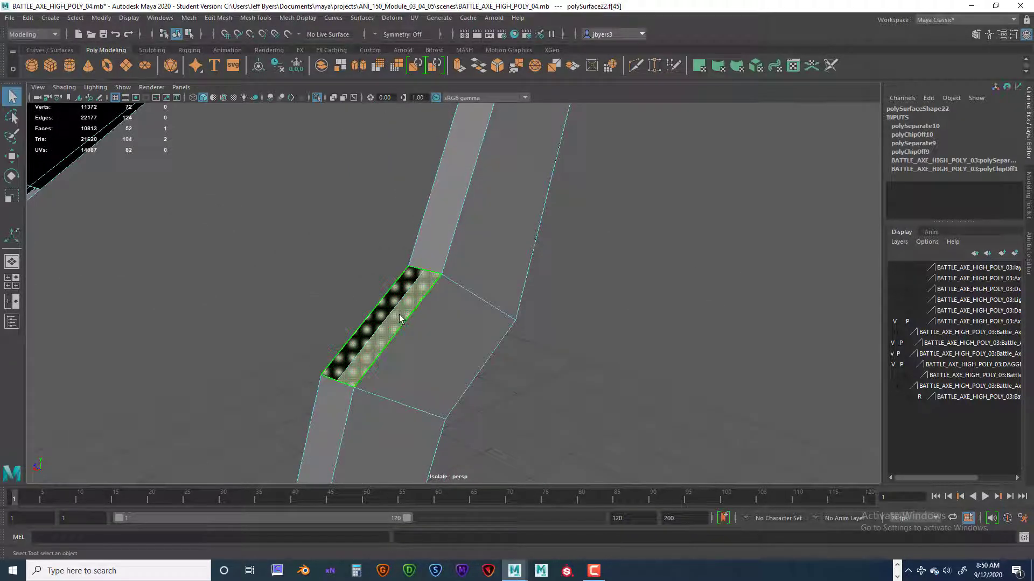
{"action": "left_click_drag", "start_coordinate": [376, 330], "coordinate": [386, 336], "text": "shift"}
{"action": "key", "text": "Delete"}
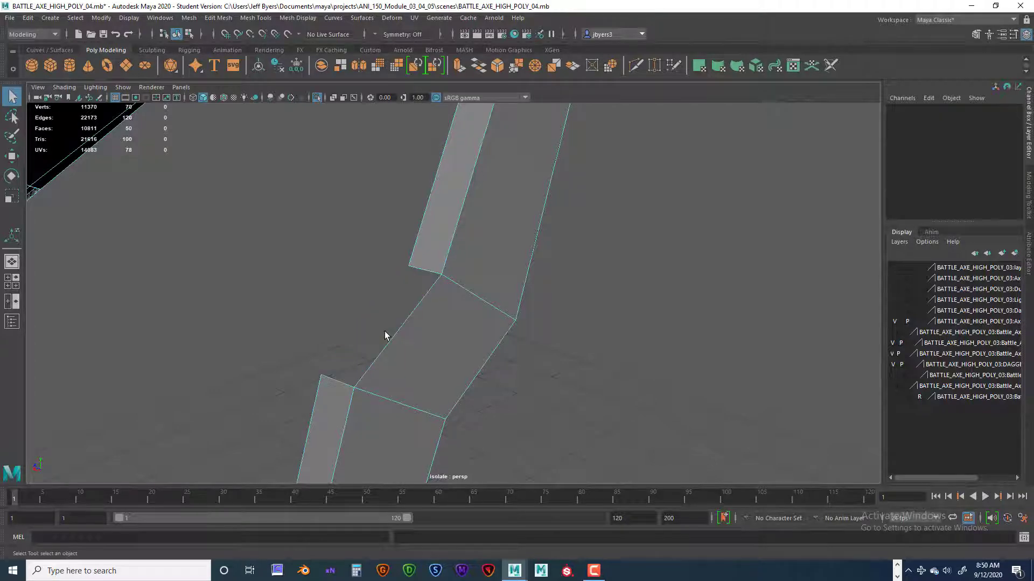
Extrude the open edge beside the deleted faces by a Local Translate Z of -0.032 to fill the gap.
{"action": "left_click_drag", "start_coordinate": [390, 341], "coordinate": [358, 325], "text": "alt"}
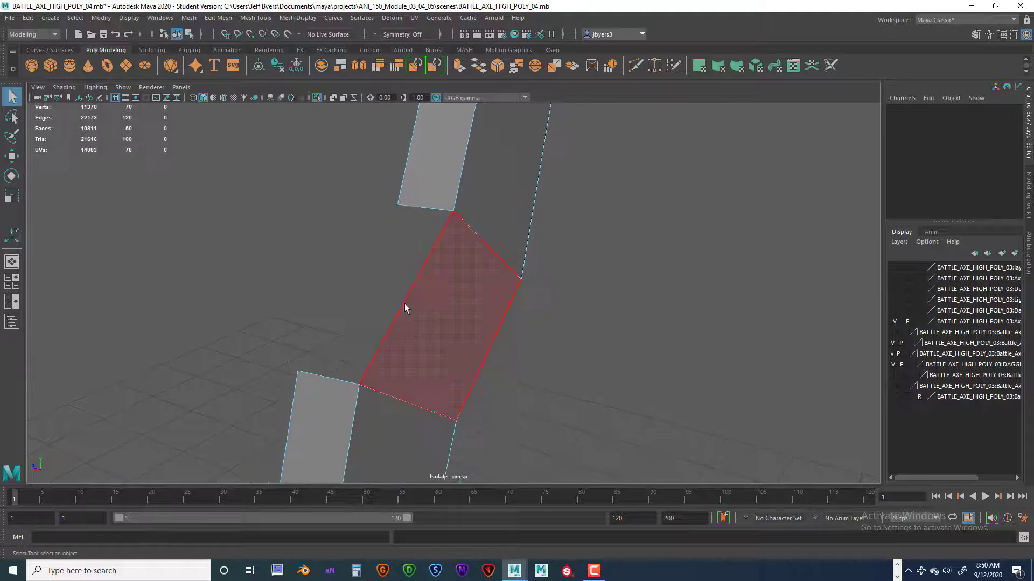
{"action": "right_click_drag", "start_coordinate": [405, 303], "coordinate": [404, 248]}
{"action": "left_click", "coordinate": [423, 290]}
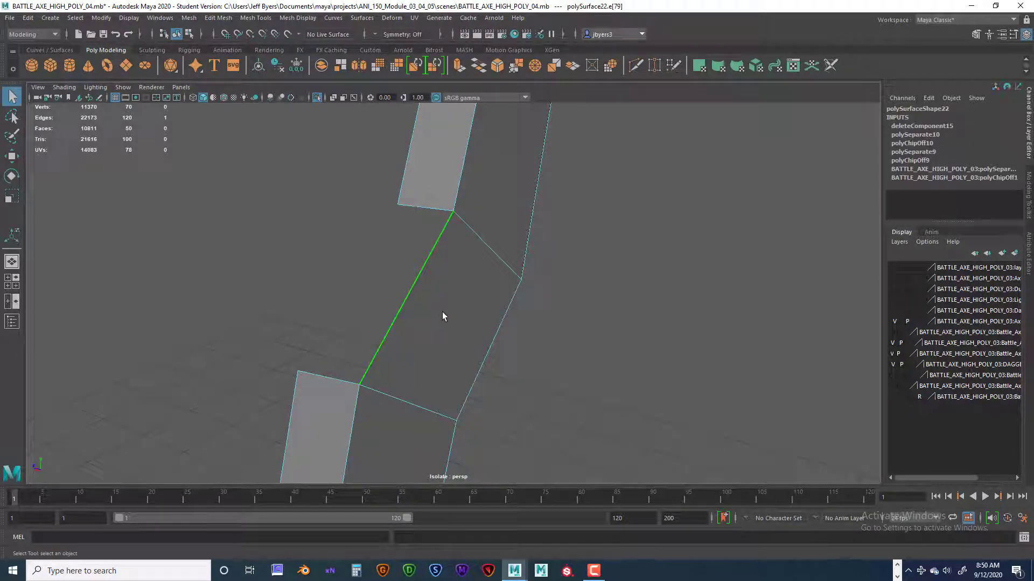
{"action": "key", "text": "ctrl+e"}
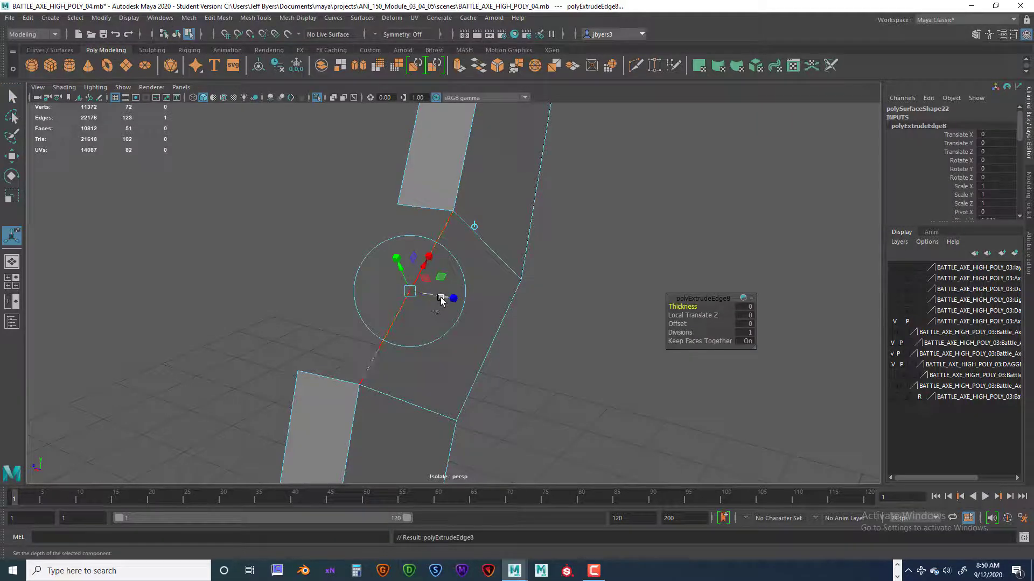
{"action": "left_click_drag", "start_coordinate": [437, 297], "coordinate": [402, 315]}
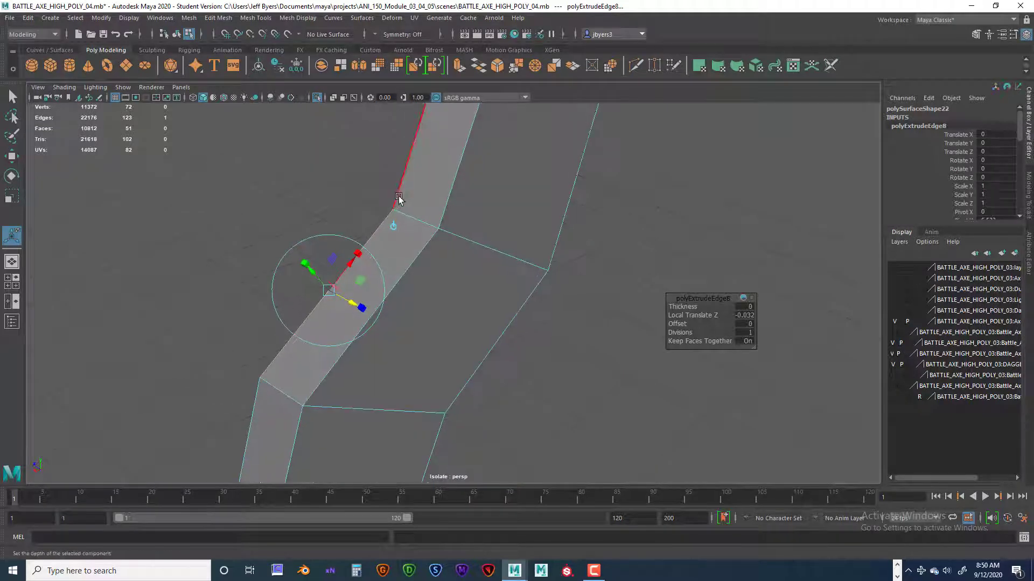
Select the vertices at the upper inner corner of the crossing bend and check the Poly Count option of the heads-up display.
{"action": "right_click_drag", "start_coordinate": [397, 201], "coordinate": [365, 195]}
{"action": "left_click_drag", "start_coordinate": [365, 191], "coordinate": [405, 229]}
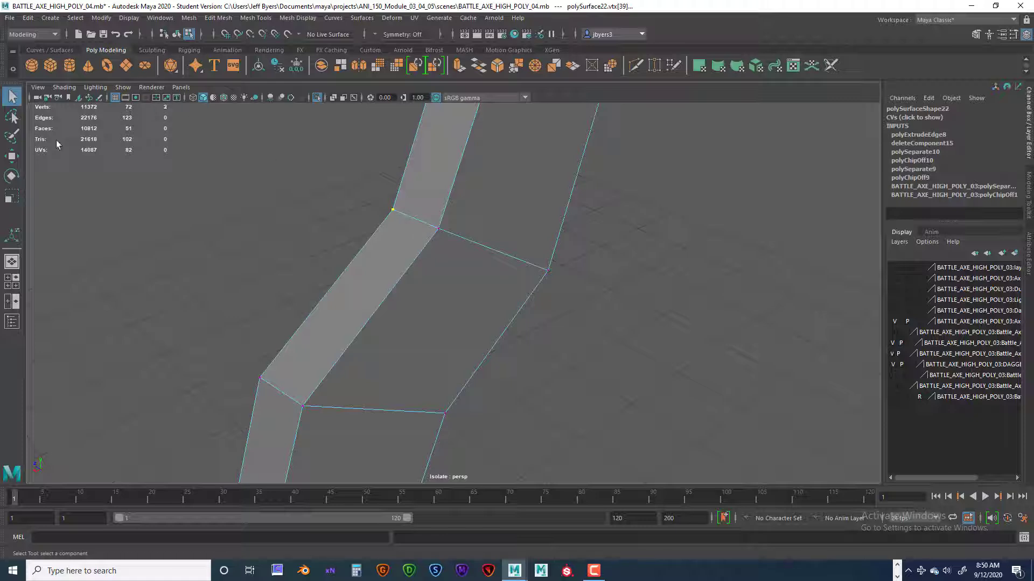
{"action": "left_click", "coordinate": [128, 20]}
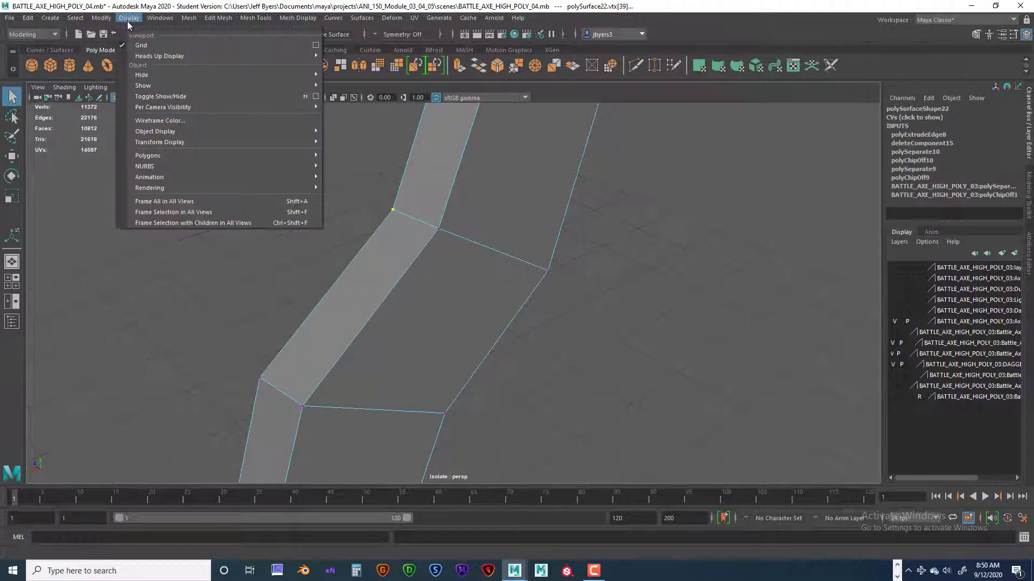
{"action": "mouse_move", "coordinate": [139, 58]}
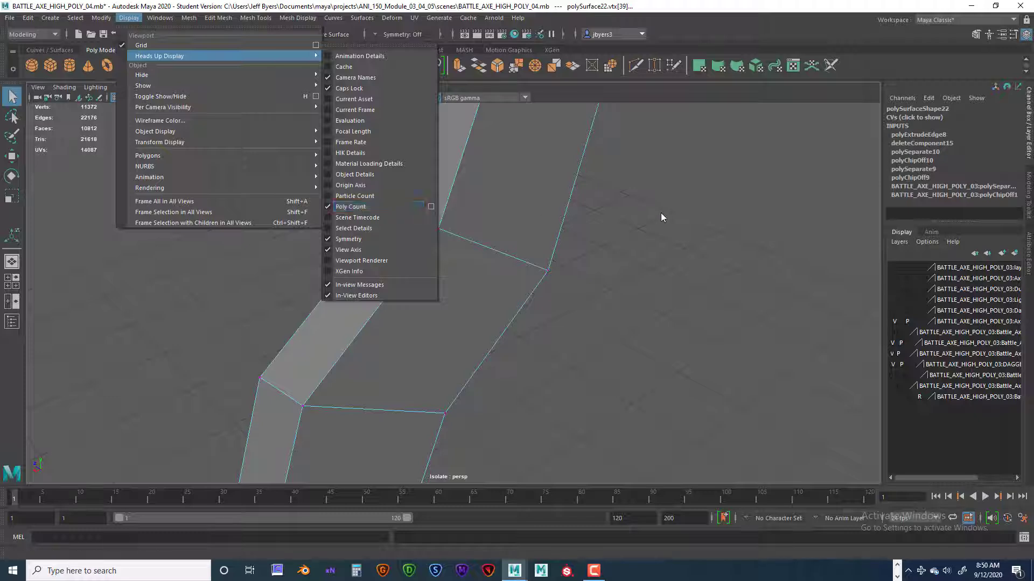
{"action": "left_click", "coordinate": [379, 145]}
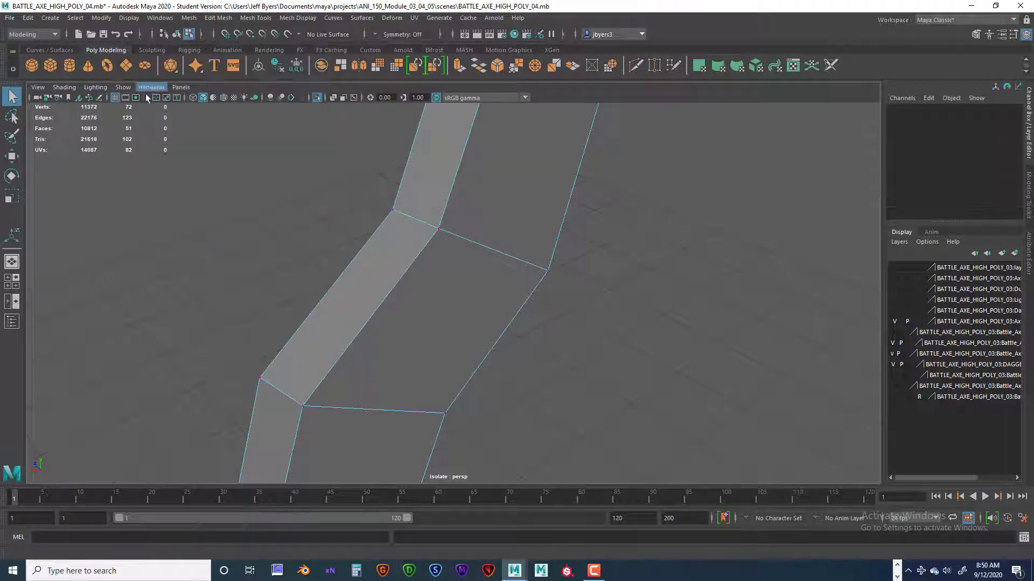
Merge the two overlapping vertices at the upper inner corner of the crossing bend to their center.
{"action": "left_click_drag", "start_coordinate": [374, 184], "coordinate": [398, 222]}
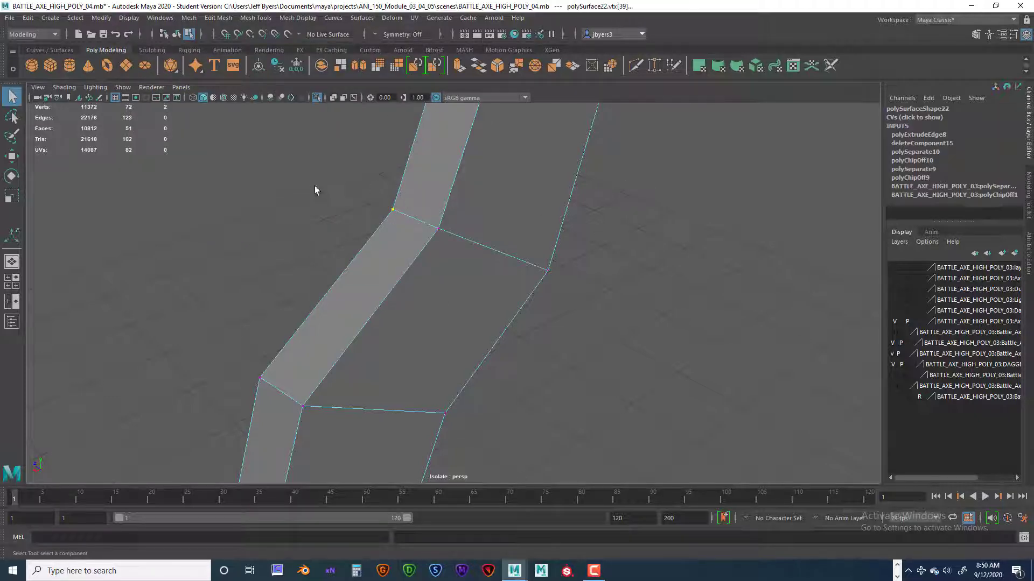
{"action": "left_click", "coordinate": [378, 212]}
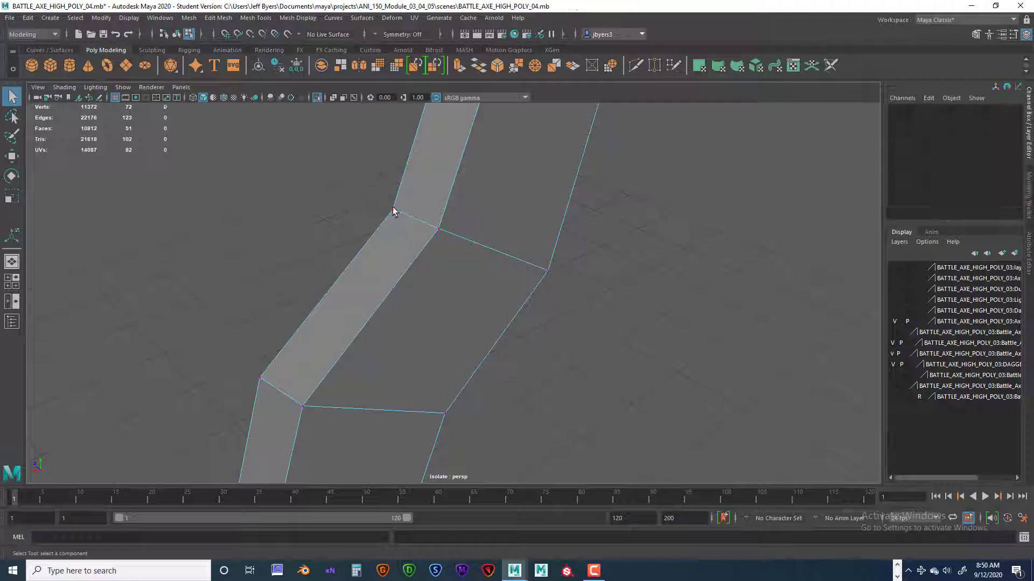
{"action": "left_click", "coordinate": [393, 212]}
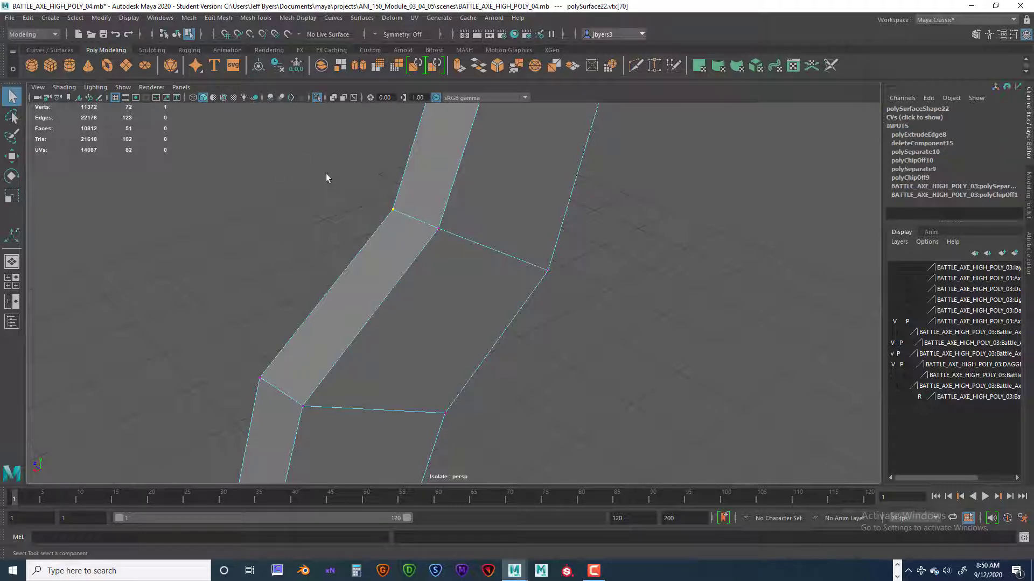
{"action": "left_click", "coordinate": [375, 198]}
{"action": "left_click_drag", "start_coordinate": [399, 219], "coordinate": [399, 219]}
{"action": "key", "text": "space"}
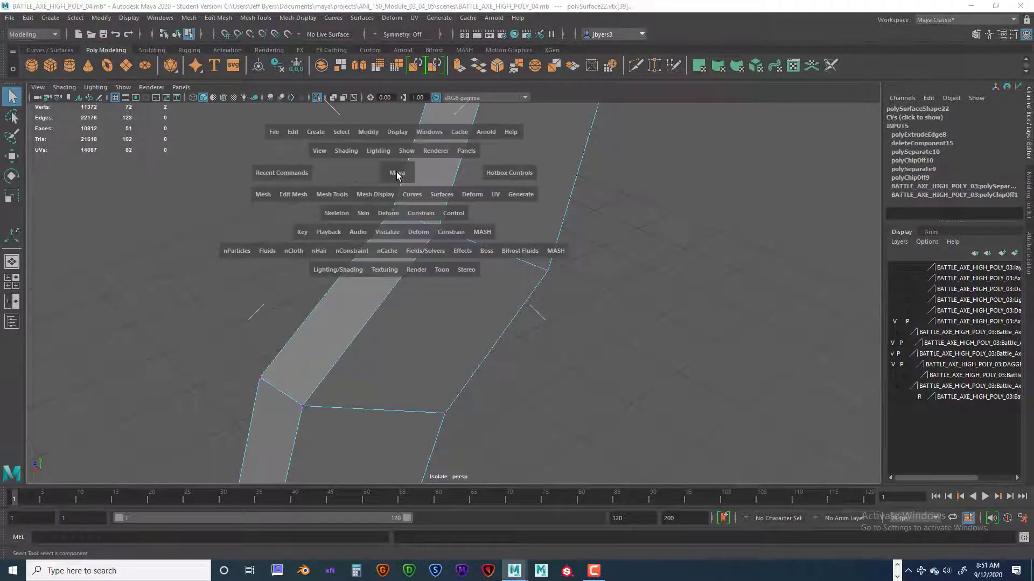
{"action": "left_click", "coordinate": [291, 194]}
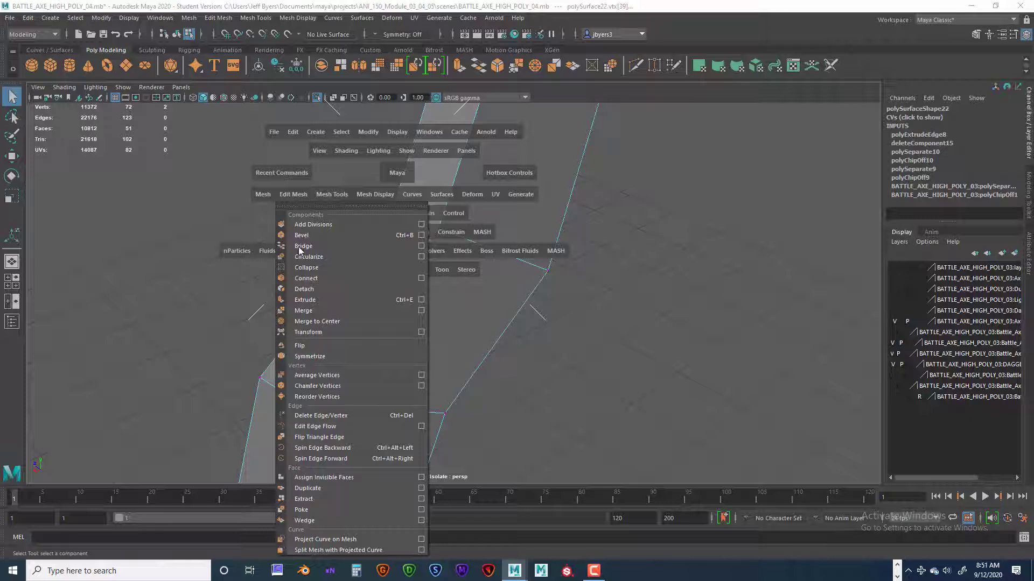
{"action": "left_click", "coordinate": [323, 322]}
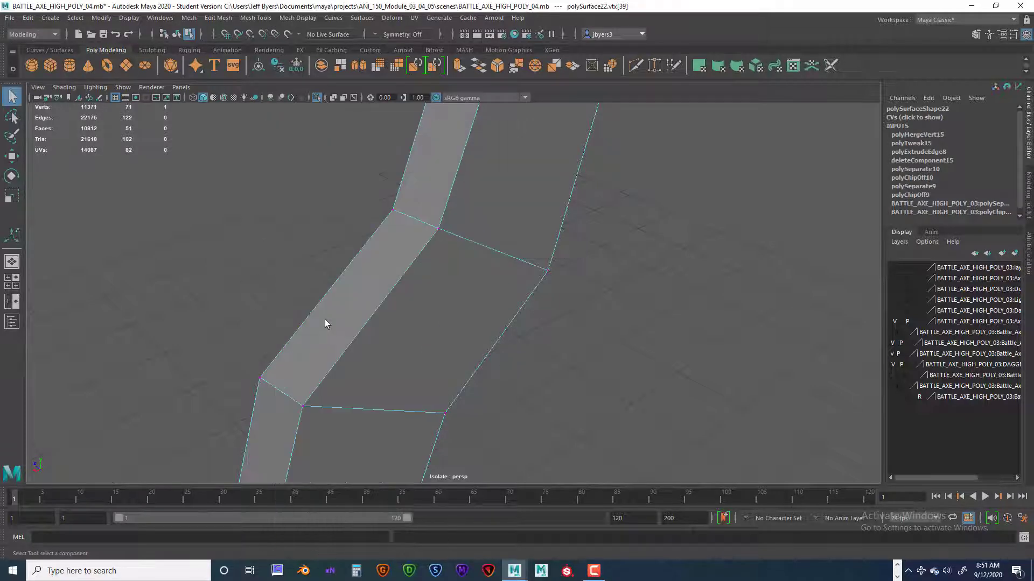
Merge the overlapping vertices at the lower inner corner of the same bend by repeating Merge to Center.
{"action": "left_click_drag", "start_coordinate": [303, 266], "coordinate": [352, 215], "text": "alt"}
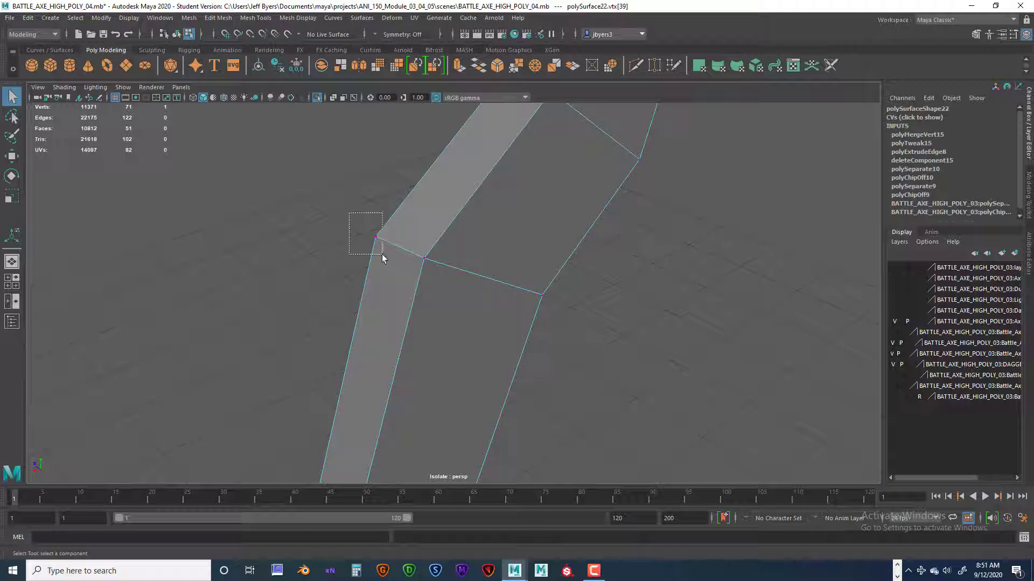
{"action": "left_click_drag", "start_coordinate": [382, 256], "coordinate": [382, 255]}
{"action": "key", "text": "g"}
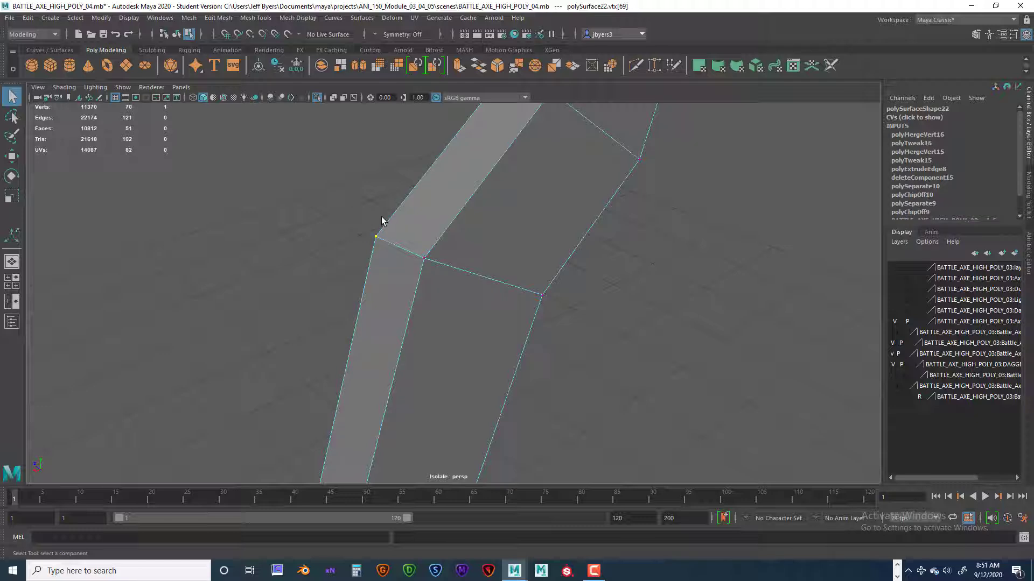
Delete the partial-width overlapping face on the opposite narrow side of the crossing bend.
{"action": "left_click_drag", "start_coordinate": [390, 229], "coordinate": [478, 247], "text": "alt"}
{"action": "scroll", "coordinate": [545, 219], "scroll_direction": "up", "scroll_amount": 5}
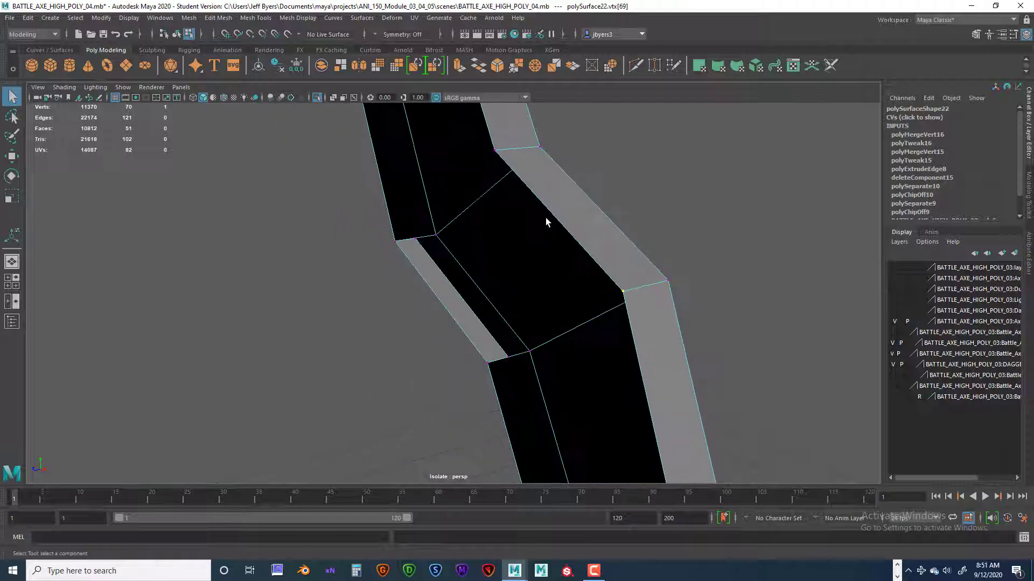
{"action": "left_click_drag", "start_coordinate": [544, 241], "coordinate": [418, 282], "text": "alt"}
{"action": "right_click_drag", "start_coordinate": [418, 282], "coordinate": [428, 304]}
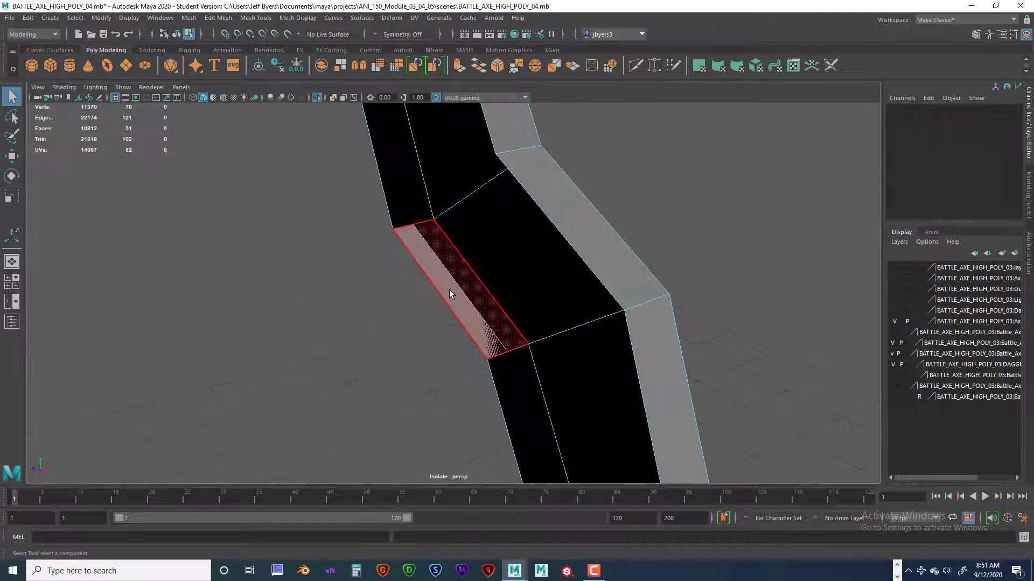
{"action": "left_click", "coordinate": [451, 294]}
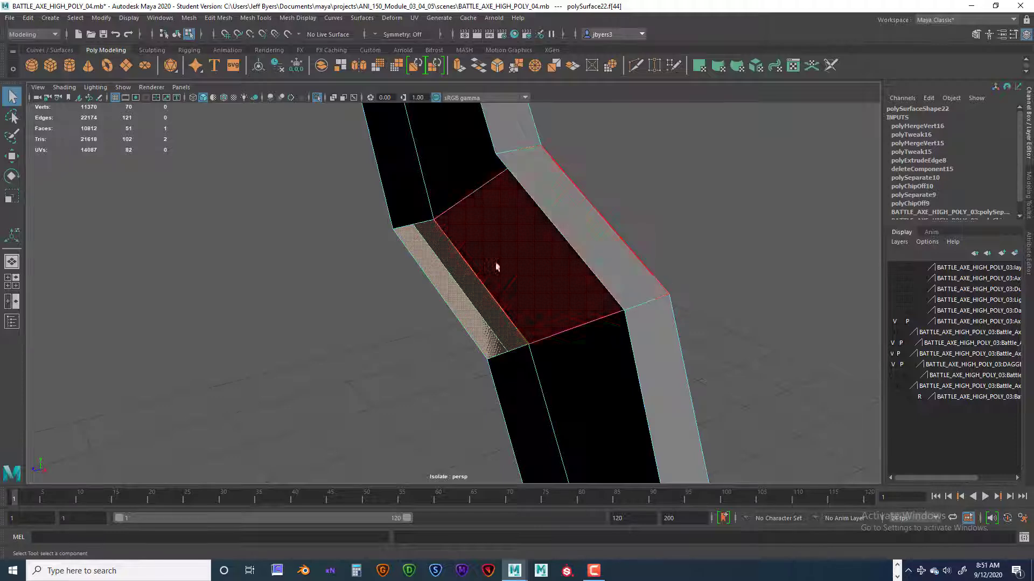
{"action": "left_click_drag", "start_coordinate": [450, 288], "coordinate": [553, 292], "text": "alt"}
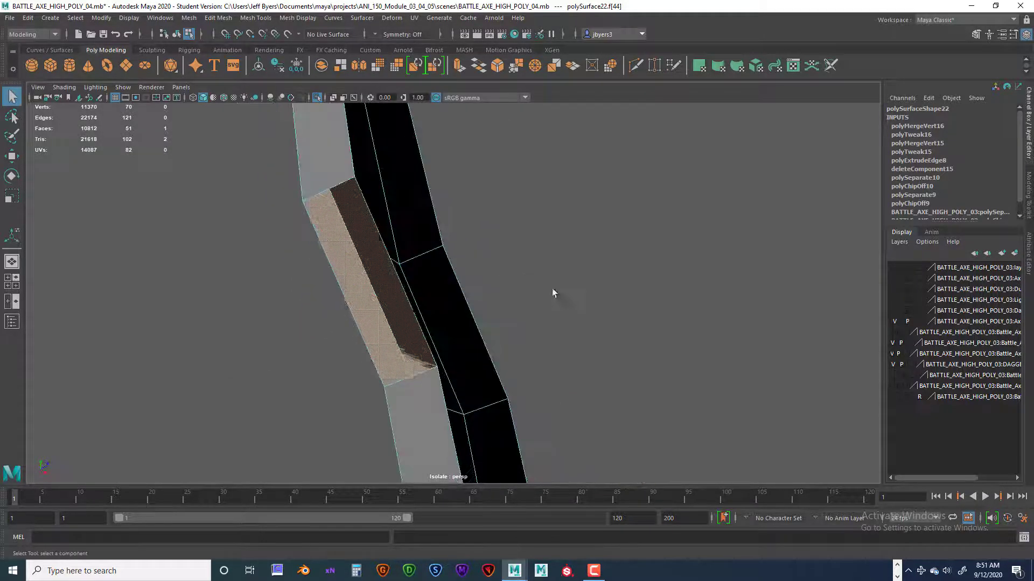
{"action": "left_click", "coordinate": [407, 322]}
{"action": "left_click_drag", "start_coordinate": [429, 327], "coordinate": [542, 305], "text": "alt"}
{"action": "left_click", "coordinate": [541, 305]}
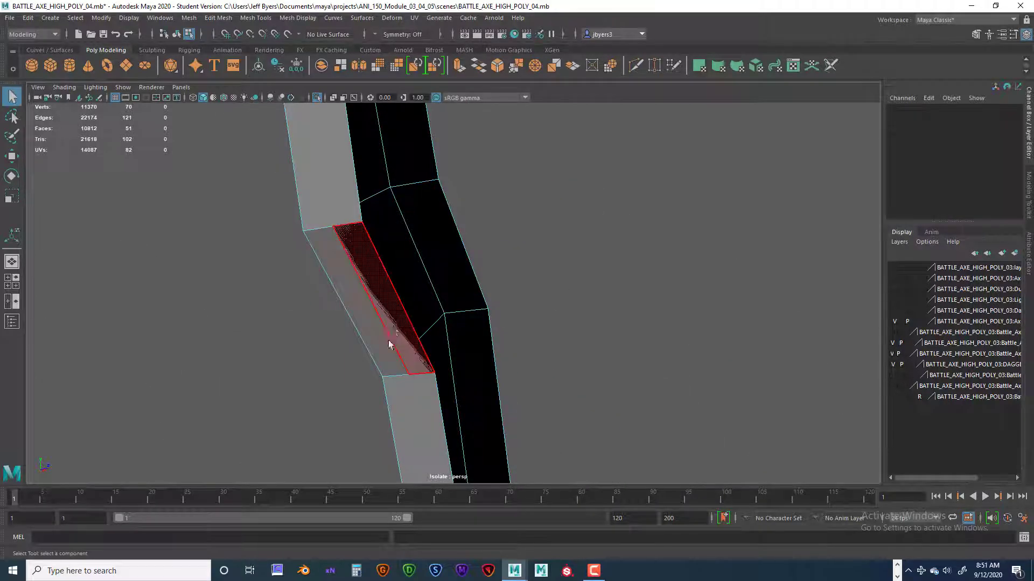
{"action": "left_click", "coordinate": [393, 321]}
{"action": "left_click_drag", "start_coordinate": [474, 317], "coordinate": [411, 335], "text": "alt"}
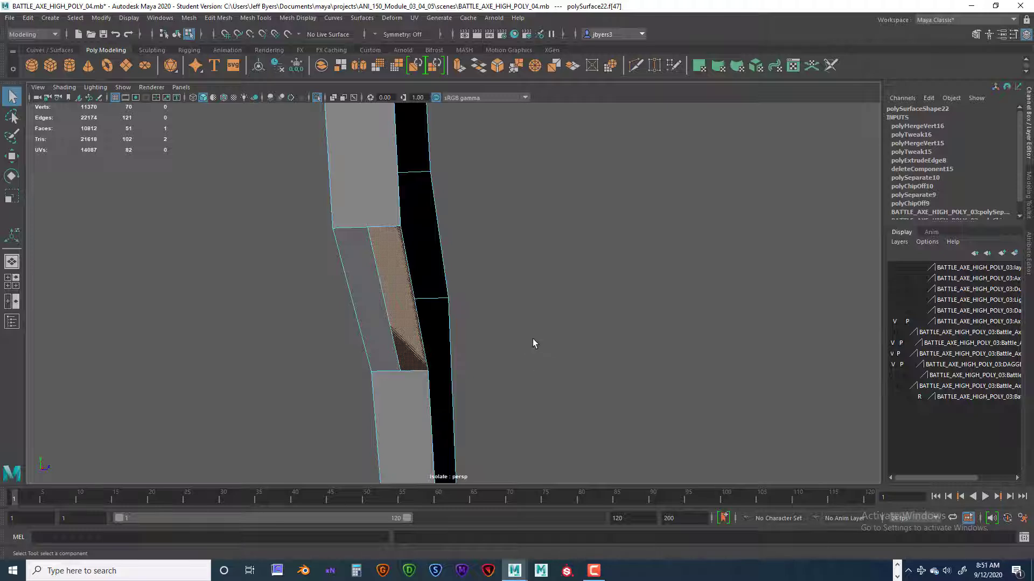
{"action": "key", "text": "Delete"}
Check the corner vertices around the repaired crossing bend for duplicates by selecting them one at a time.
{"action": "left_click_drag", "start_coordinate": [524, 339], "coordinate": [356, 340], "text": "alt"}
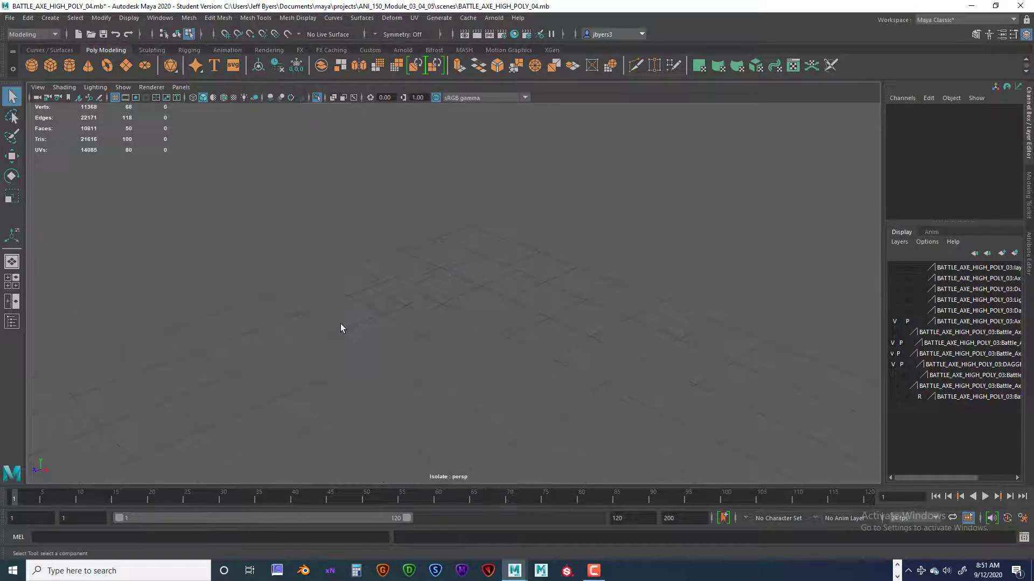
{"action": "right_click_drag", "start_coordinate": [342, 330], "coordinate": [472, 310], "text": "alt"}
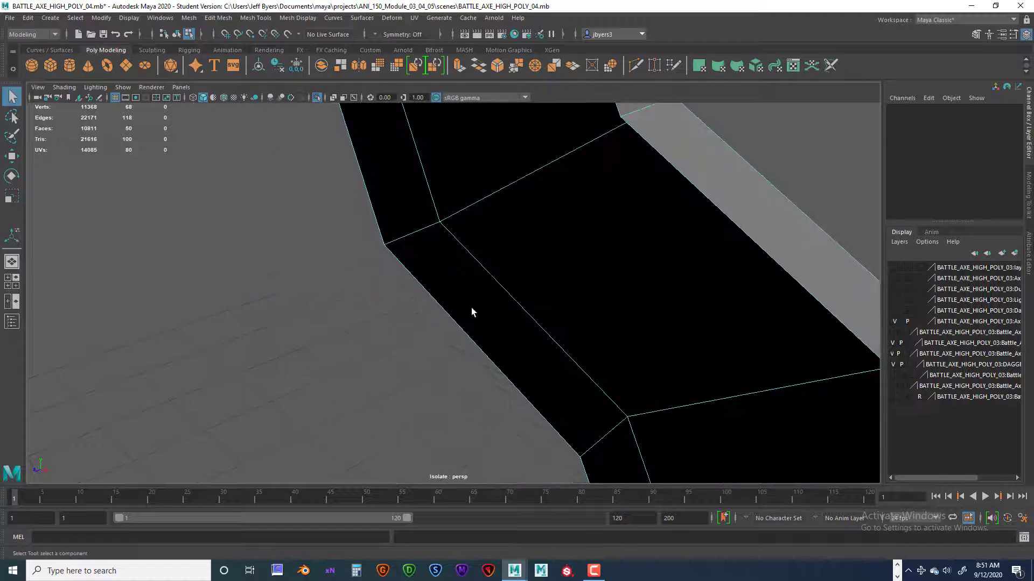
{"action": "middle_click_drag", "start_coordinate": [472, 310], "coordinate": [449, 297], "text": "alt"}
{"action": "right_click", "coordinate": [362, 227]}
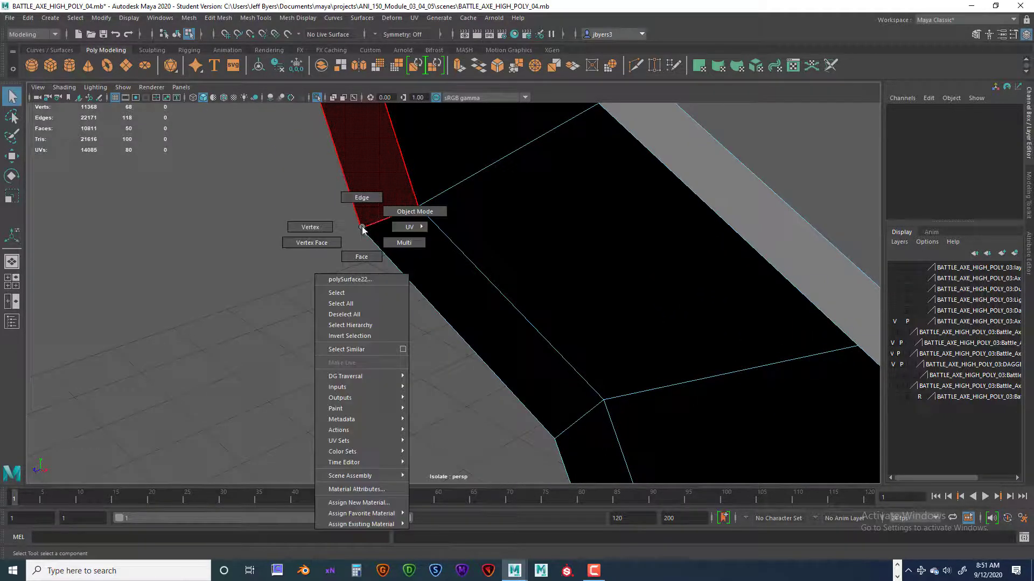
{"action": "left_click", "coordinate": [346, 224]}
{"action": "left_click_drag", "start_coordinate": [345, 212], "coordinate": [590, 279]}
{"action": "left_click", "coordinate": [341, 221]}
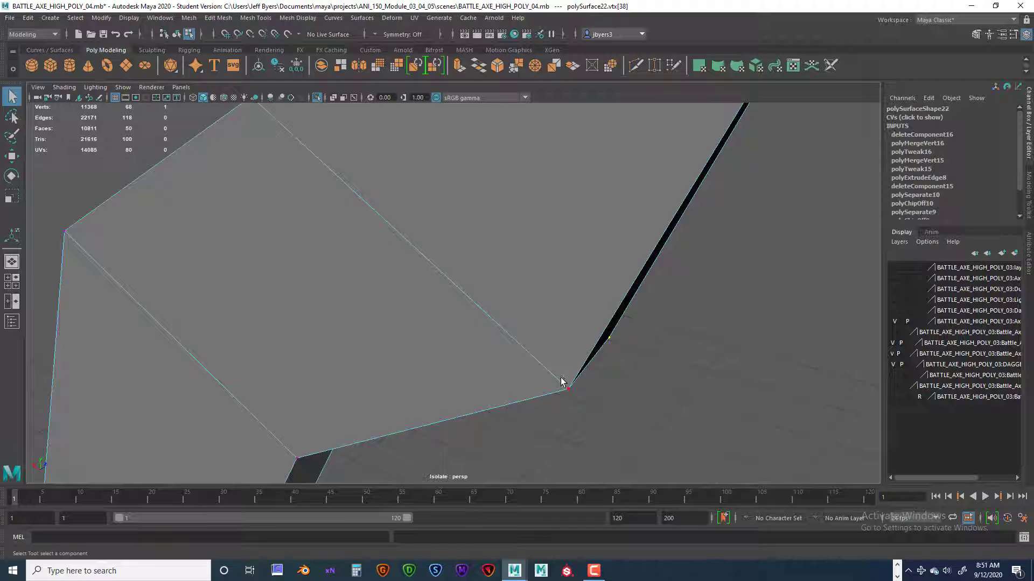
{"action": "left_click_drag", "start_coordinate": [561, 382], "coordinate": [248, 266]}
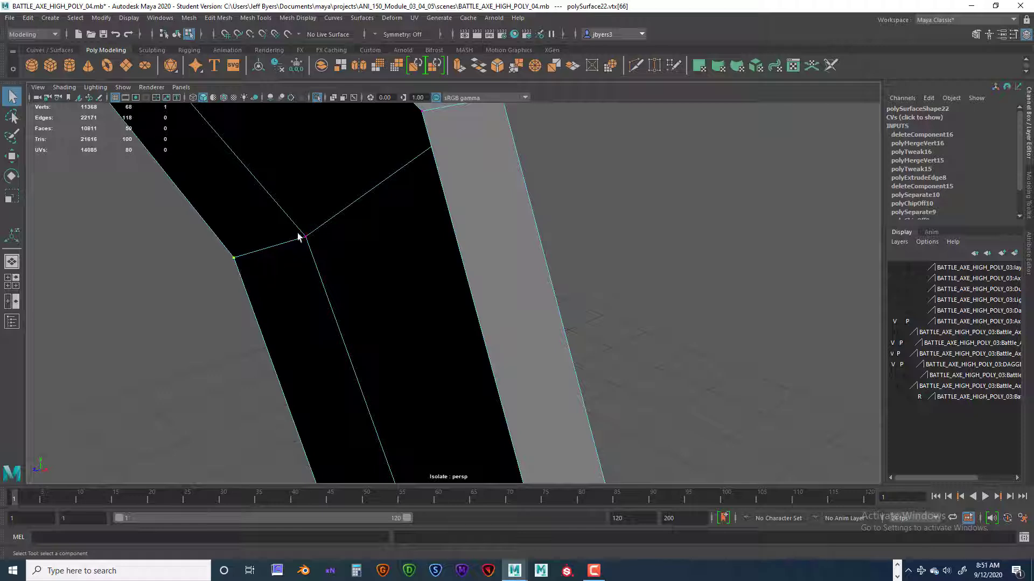
{"action": "left_click_drag", "start_coordinate": [298, 229], "coordinate": [420, 281]}
{"action": "scroll", "coordinate": [303, 270], "scroll_direction": "down", "scroll_amount": 5}
{"action": "left_click", "coordinate": [451, 305]}
{"action": "left_click", "coordinate": [435, 276]}
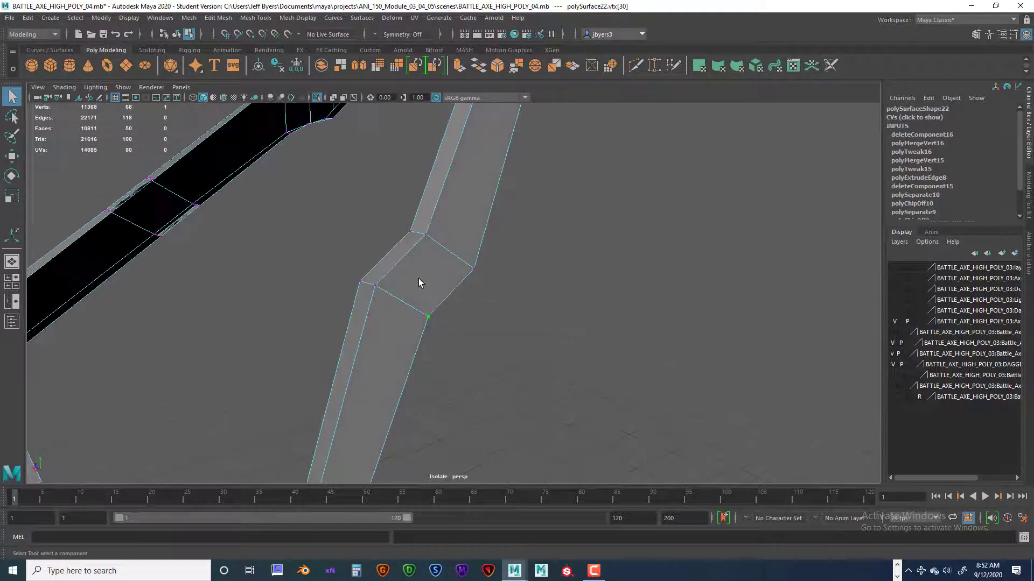
Preview the whole strap smoothed at the repaired bend and return it to the unsmoothed display.
{"action": "right_click_drag", "start_coordinate": [419, 275], "coordinate": [398, 339]}
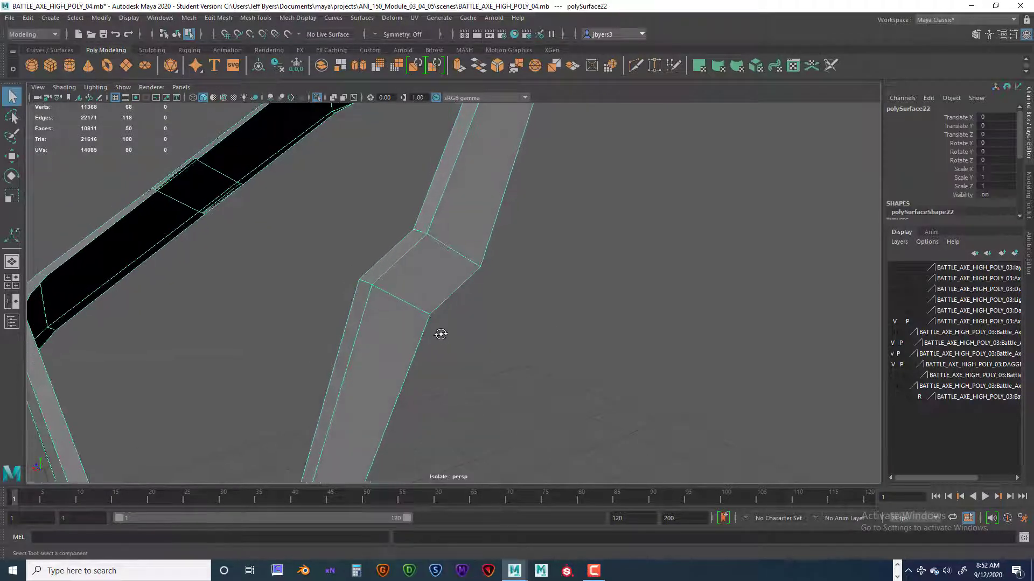
{"action": "key", "text": "3"}
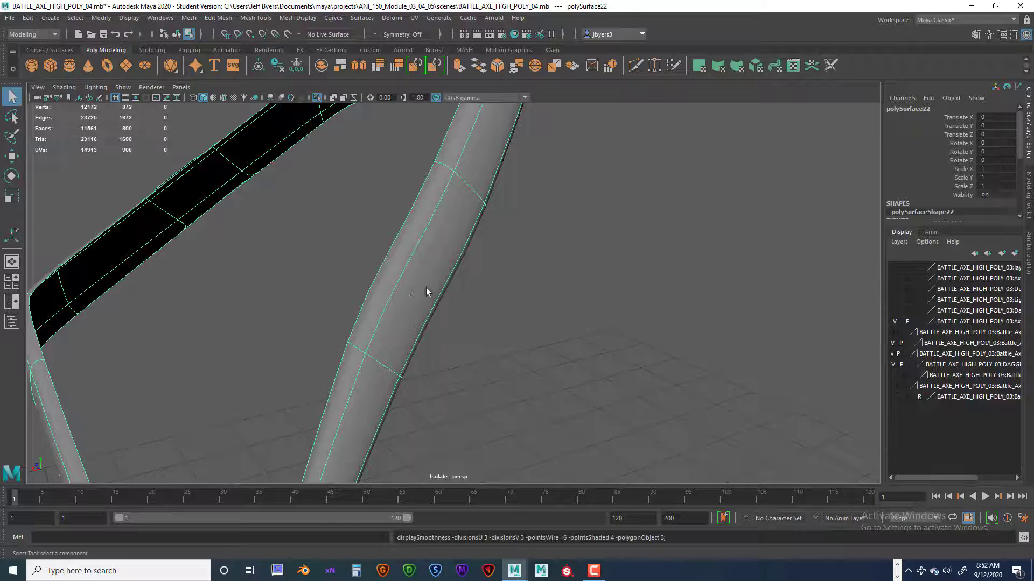
{"action": "left_click_drag", "start_coordinate": [428, 291], "coordinate": [411, 308], "text": "alt"}
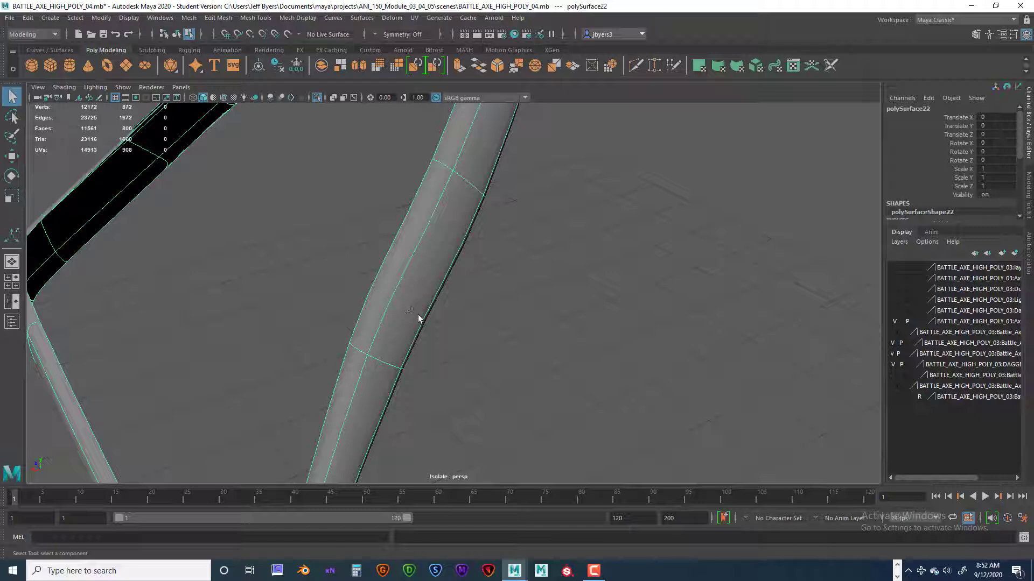
{"action": "key", "text": "1"}
Delete the overlapping face on one narrow side of the strap's other doubled crossing section.
{"action": "left_click_drag", "start_coordinate": [365, 298], "coordinate": [519, 348], "text": "alt"}
{"action": "middle_click_drag", "start_coordinate": [519, 348], "coordinate": [536, 363], "text": "alt"}
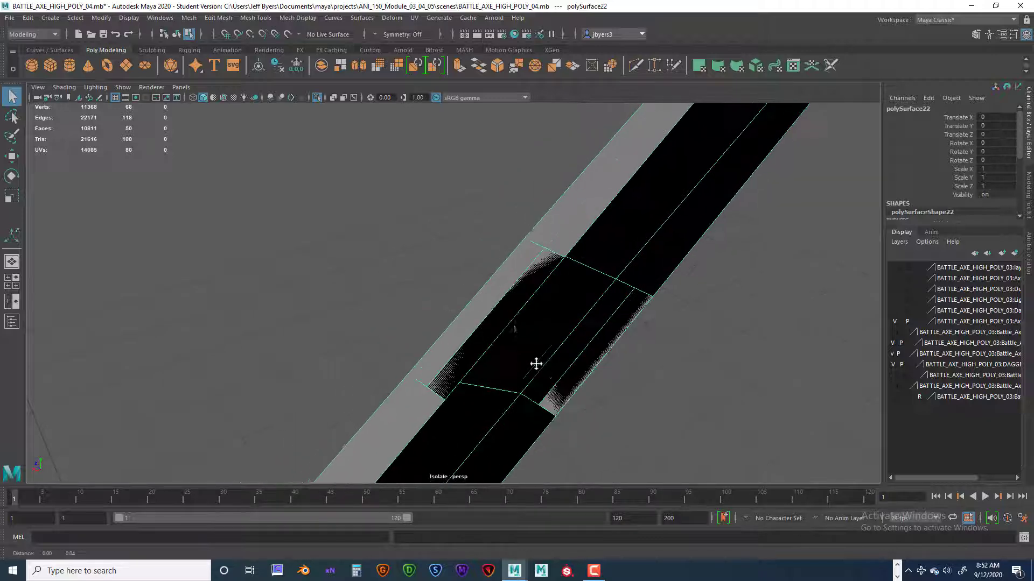
{"action": "right_click_drag", "start_coordinate": [504, 318], "coordinate": [493, 316]}
{"action": "mouse_move", "coordinate": [549, 341]}
{"action": "left_mouse_down", "text": "alt"}
{"action": "mouse_move", "coordinate": [537, 337]}
{"action": "mouse_move", "coordinate": [558, 344]}
{"action": "left_mouse_up", "text": "alt"}
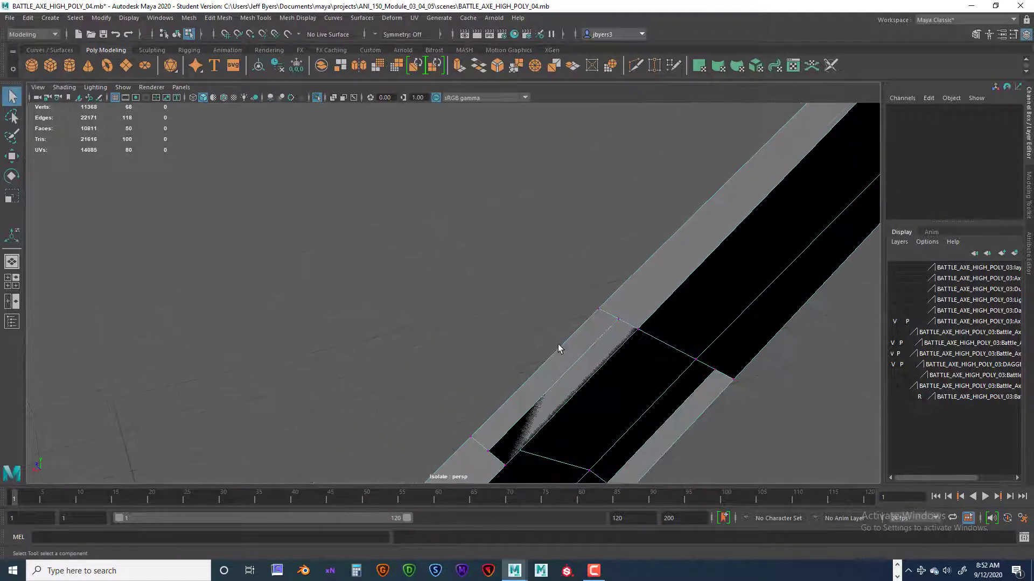
{"action": "right_click_drag", "start_coordinate": [558, 344], "coordinate": [557, 303]}
{"action": "middle_click_drag", "start_coordinate": [634, 357], "coordinate": [616, 328], "text": "alt"}
{"action": "left_click_drag", "start_coordinate": [616, 328], "coordinate": [586, 326], "text": "alt"}
{"action": "scroll", "coordinate": [633, 359], "scroll_direction": "down", "scroll_amount": 5}
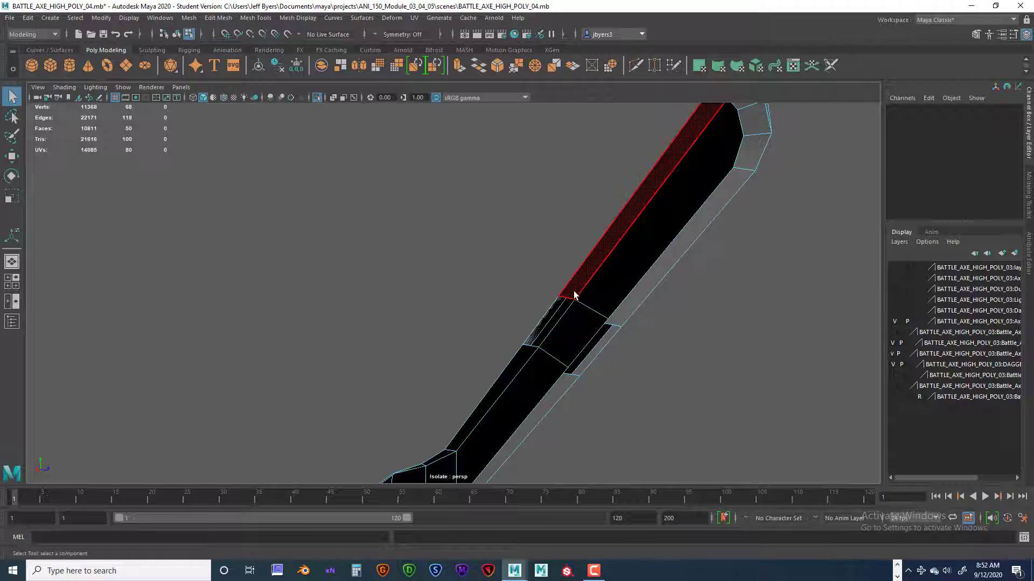
{"action": "left_click", "coordinate": [553, 316]}
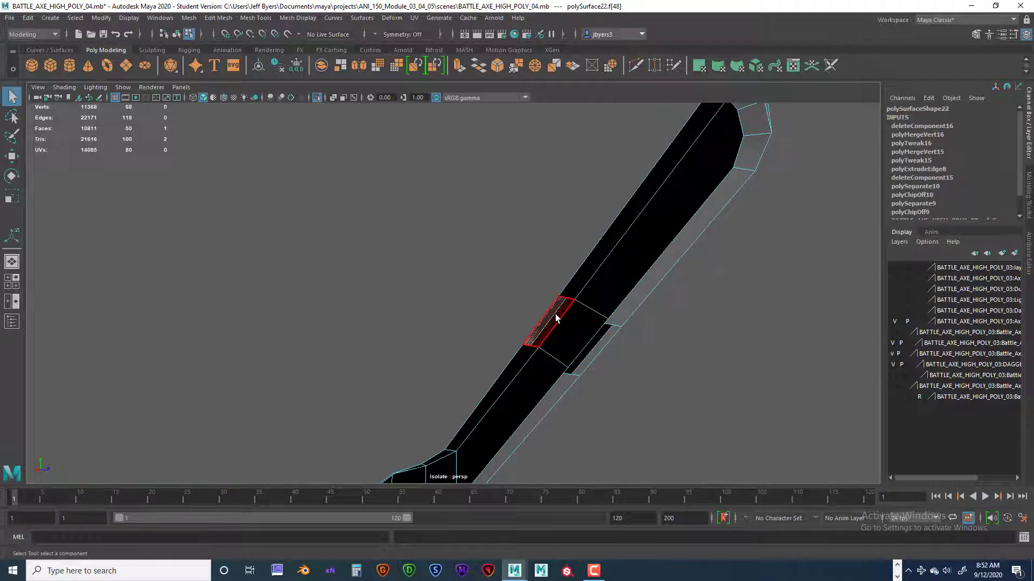
{"action": "scroll", "coordinate": [556, 318], "scroll_direction": "up", "scroll_amount": 5}
{"action": "scroll", "coordinate": [567, 329], "scroll_direction": "down", "scroll_amount": 10}
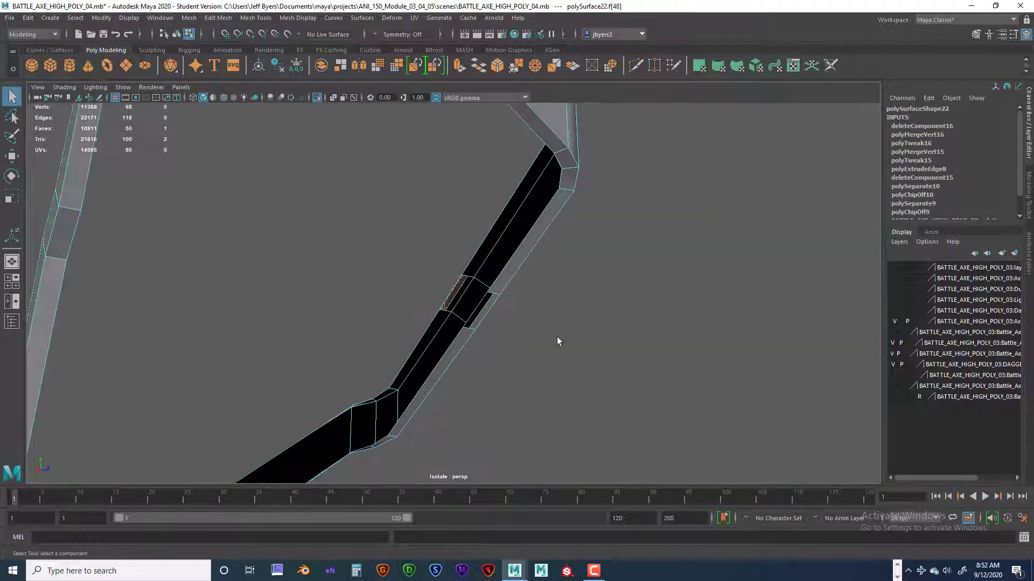
{"action": "left_click_drag", "start_coordinate": [558, 341], "coordinate": [481, 291], "text": "alt"}
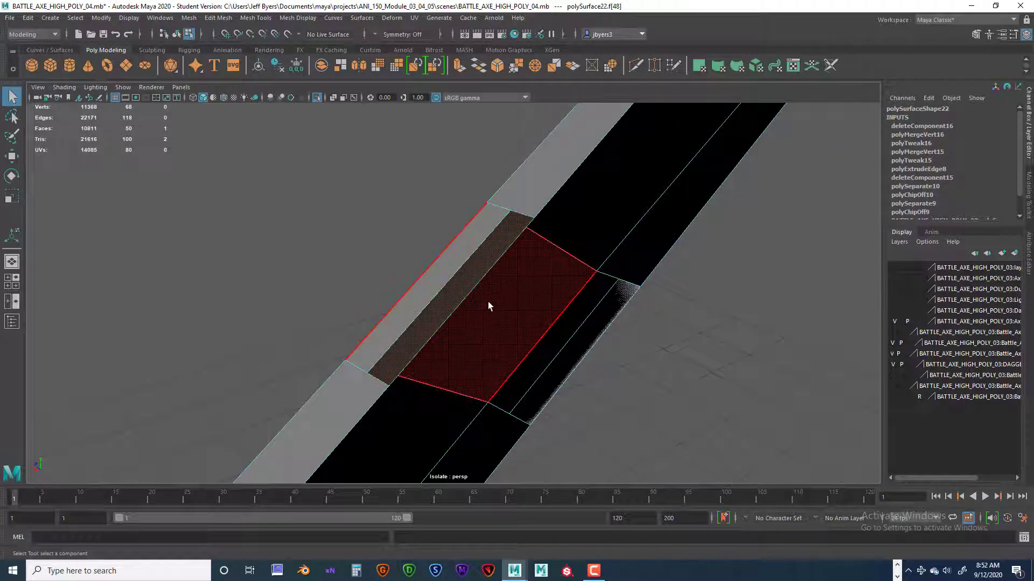
{"action": "key", "text": "Delete"}
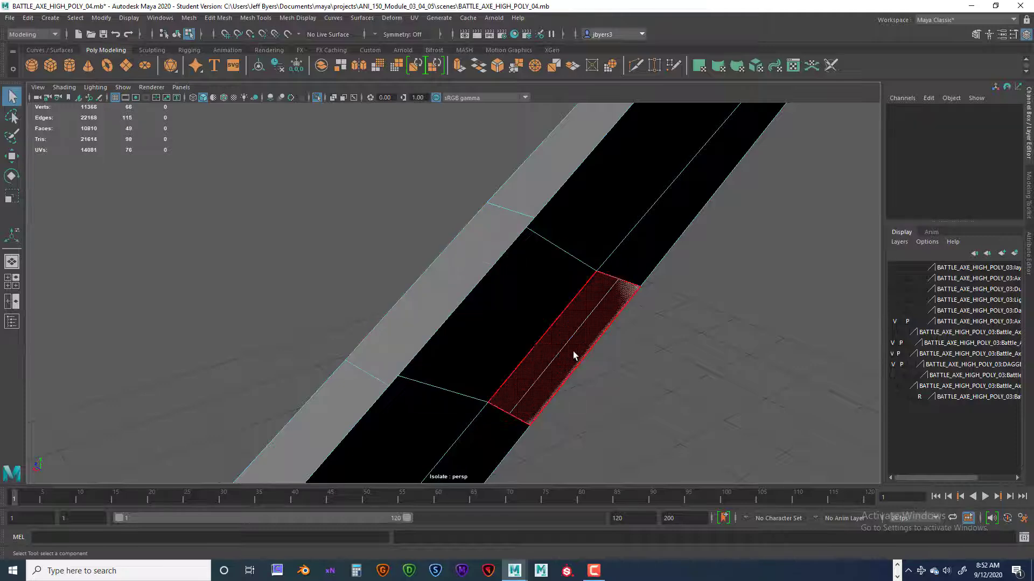
Delete the overlapping face on the opposite narrow side of that same crossing section.
{"action": "left_click", "coordinate": [573, 351]}
{"action": "left_click_drag", "start_coordinate": [605, 364], "coordinate": [640, 371], "text": "alt"}
{"action": "left_click", "coordinate": [642, 363]}
{"action": "mouse_move", "coordinate": [641, 371]}
{"action": "right_mouse_down", "text": "alt"}
{"action": "mouse_move", "coordinate": [738, 390]}
{"action": "mouse_move", "coordinate": [642, 379]}
{"action": "right_mouse_up", "text": "alt"}
{"action": "key", "text": "Delete"}
{"action": "left_click_drag", "start_coordinate": [641, 379], "coordinate": [570, 302], "text": "alt"}
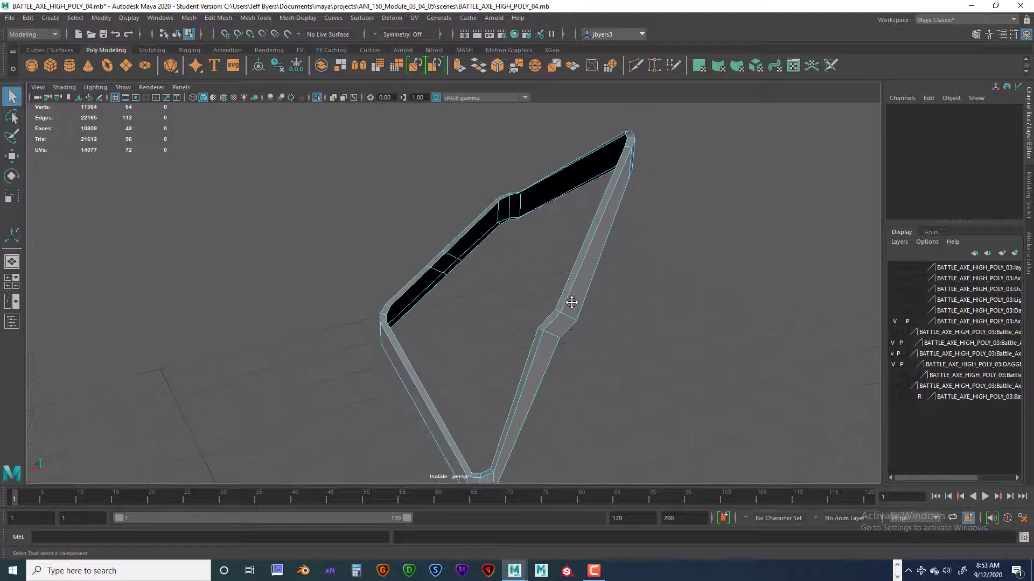
Insert two lengthwise edge loops around the strap's upper narrow side, one close to each of its borders.
{"action": "right_click_drag", "start_coordinate": [571, 273], "coordinate": [571, 305]}
{"action": "left_click", "coordinate": [575, 341]}
{"action": "left_click_drag", "start_coordinate": [589, 348], "coordinate": [595, 390], "text": "alt"}
{"action": "middle_click_drag", "start_coordinate": [595, 390], "coordinate": [604, 377], "text": "alt"}
{"action": "left_click_drag", "start_coordinate": [604, 378], "coordinate": [706, 331], "text": "alt"}
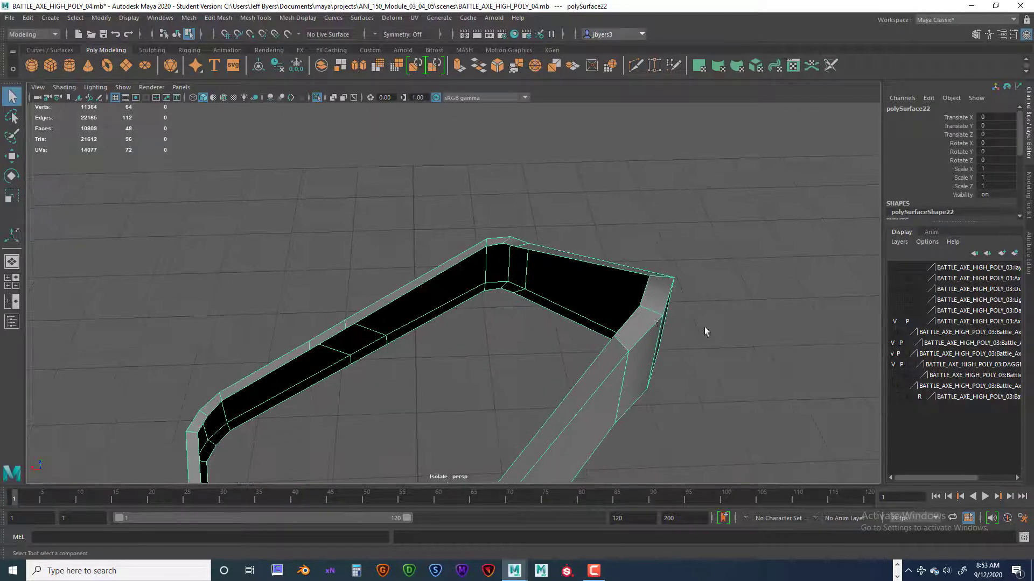
{"action": "right_click_drag", "start_coordinate": [648, 273], "coordinate": [651, 249]}
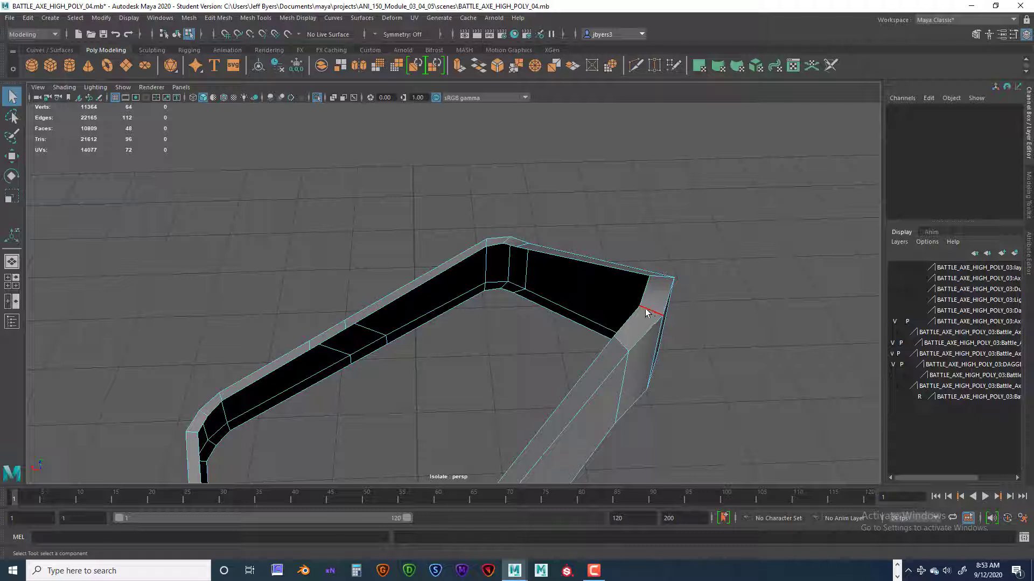
{"action": "right_click_drag", "start_coordinate": [645, 305], "coordinate": [644, 305]}
{"action": "right_click_drag", "start_coordinate": [615, 366], "coordinate": [631, 330]}
{"action": "right_click_drag", "start_coordinate": [659, 295], "coordinate": [660, 297], "text": "shift"}
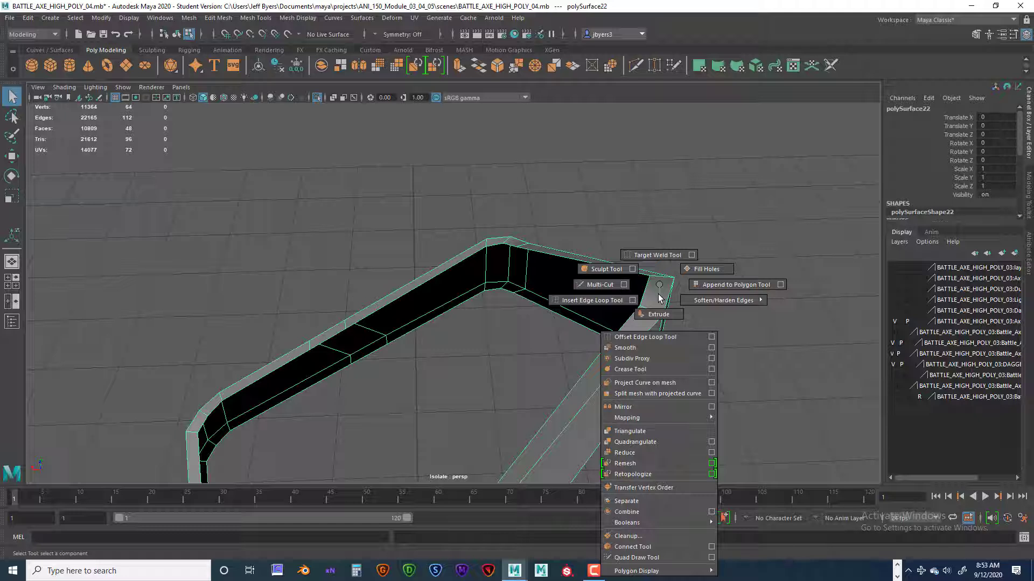
{"action": "right_click_drag", "start_coordinate": [659, 296], "coordinate": [602, 306], "text": "shift"}
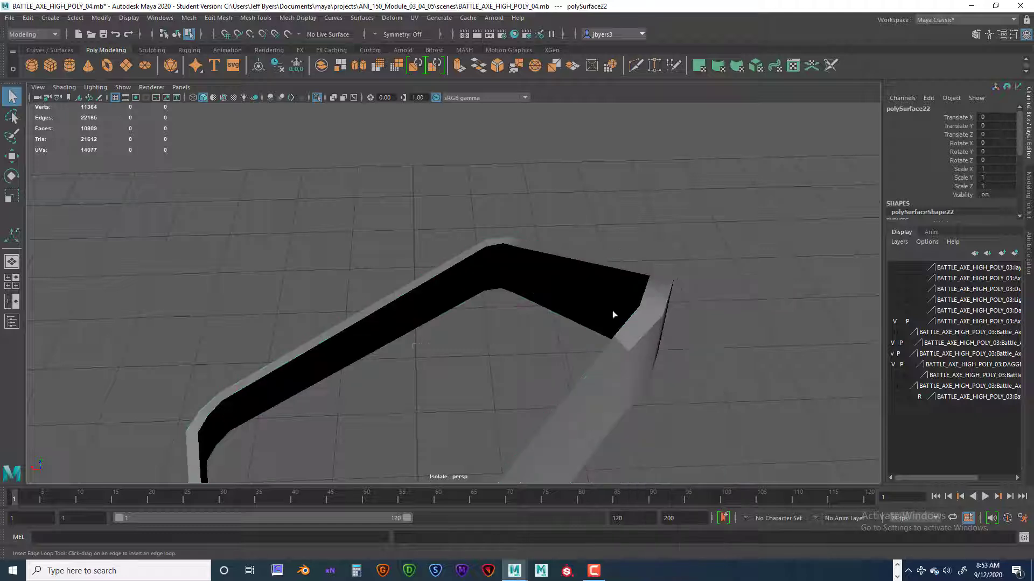
{"action": "scroll", "coordinate": [638, 328], "scroll_direction": "up", "scroll_amount": 3}
{"action": "left_click", "coordinate": [753, 380]}
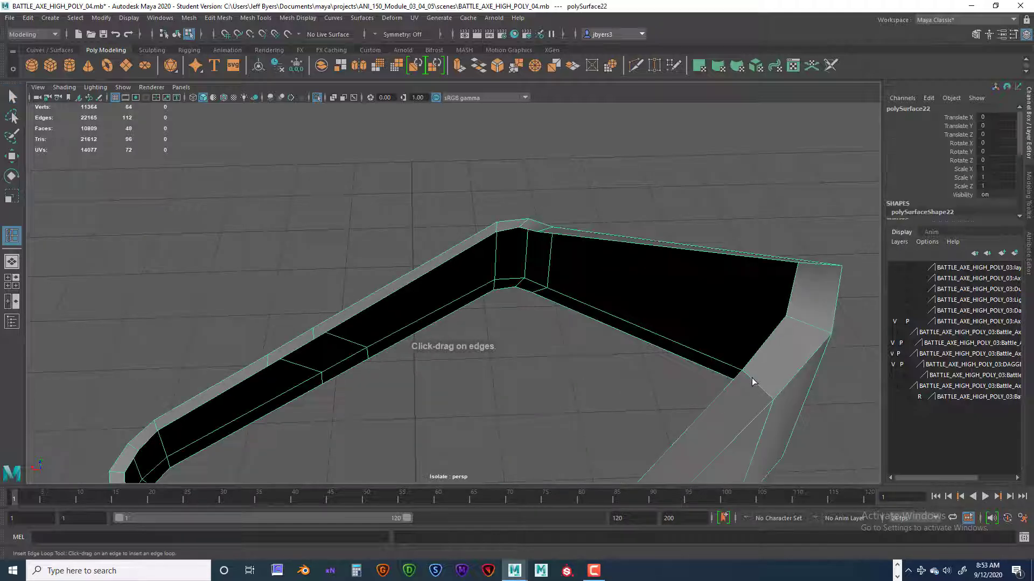
{"action": "left_click_drag", "start_coordinate": [751, 378], "coordinate": [644, 323]}
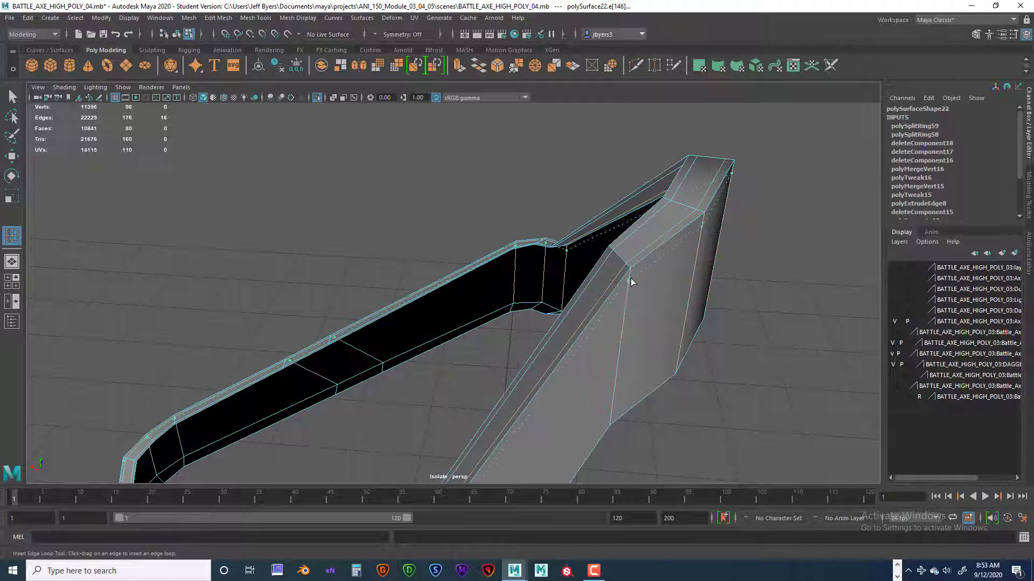
Insert two lengthwise edge loops on the strap's wide outer face, close to its upper and lower borders.
{"action": "left_click_drag", "start_coordinate": [631, 278], "coordinate": [631, 280]}
{"action": "left_click_drag", "start_coordinate": [631, 280], "coordinate": [547, 300], "text": "alt"}
{"action": "right_click_drag", "start_coordinate": [547, 301], "coordinate": [535, 305], "text": "alt"}
{"action": "middle_click_drag", "start_coordinate": [534, 306], "coordinate": [533, 341], "text": "alt"}
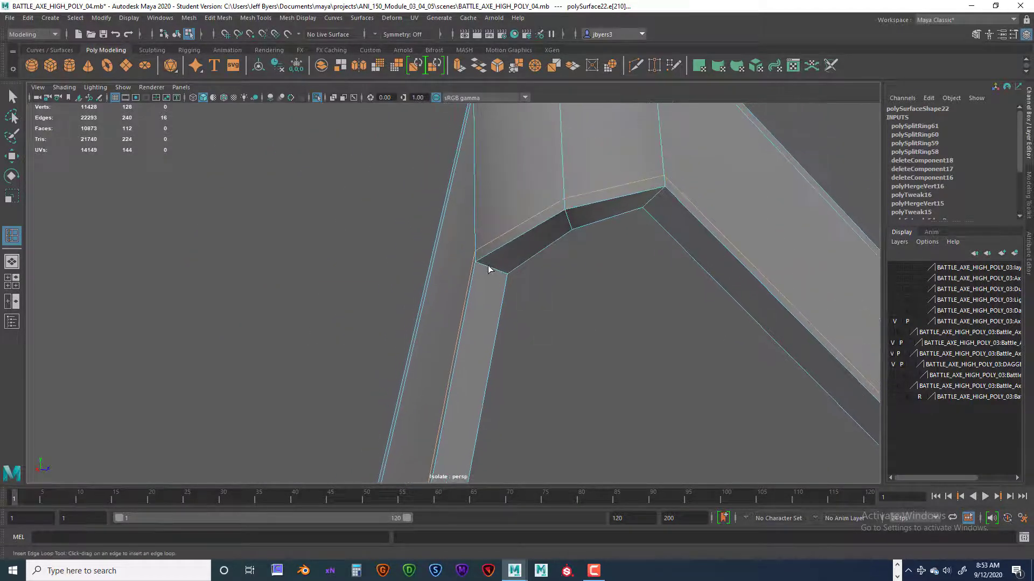
Insert two lengthwise edge loops on the strap's lower narrow side, one close to each border.
{"action": "left_click", "coordinate": [482, 264]}
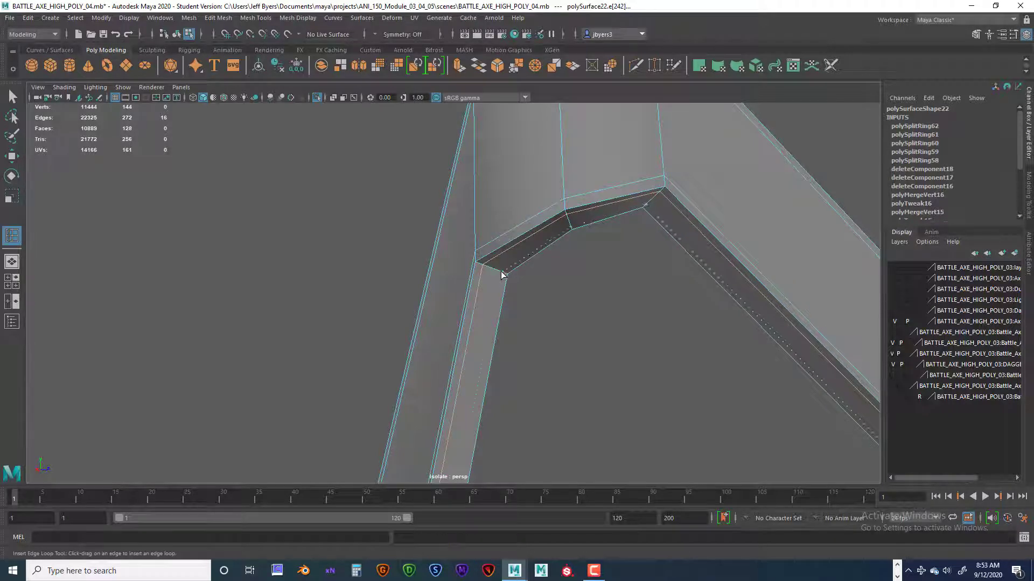
{"action": "left_click_drag", "start_coordinate": [506, 243], "coordinate": [574, 317], "text": "alt"}
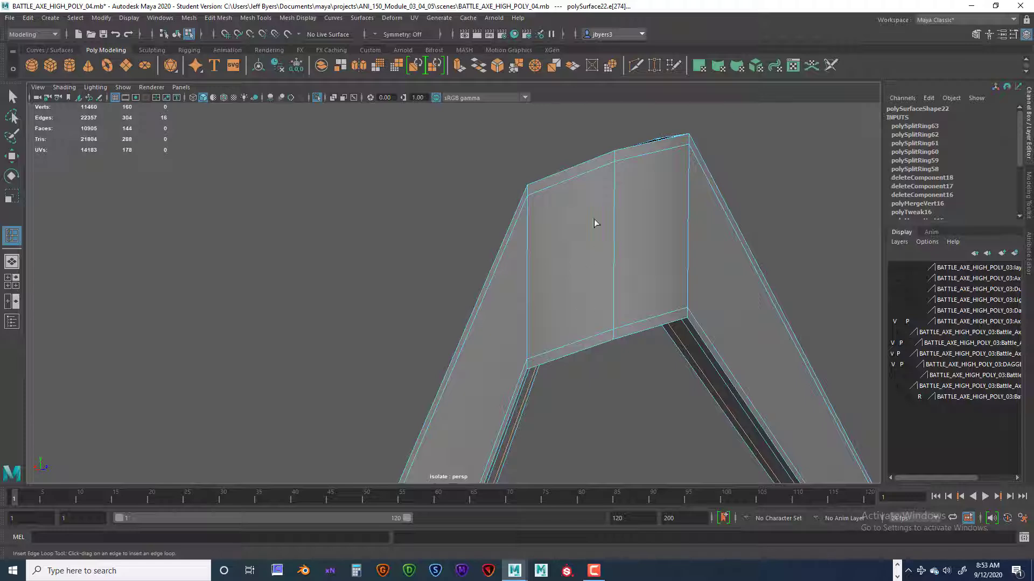
{"action": "left_click_drag", "start_coordinate": [594, 222], "coordinate": [575, 195], "text": "alt"}
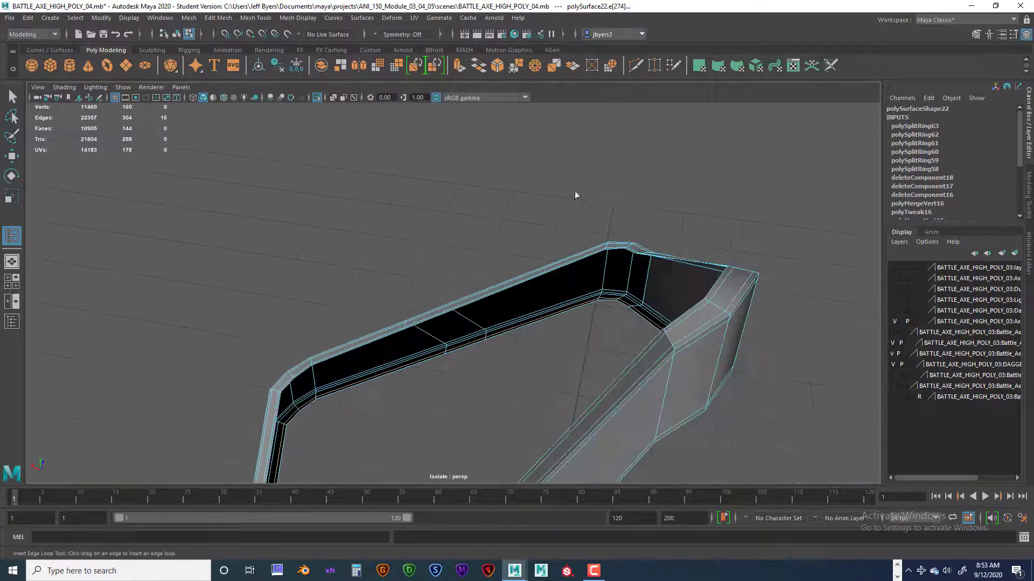
Insert an edge loop across the strap's width, just below the lower corner of the crossing bend.
{"action": "left_click_drag", "start_coordinate": [673, 336], "coordinate": [597, 295], "text": "alt"}
{"action": "scroll", "coordinate": [598, 295], "scroll_direction": "up", "scroll_amount": 10}
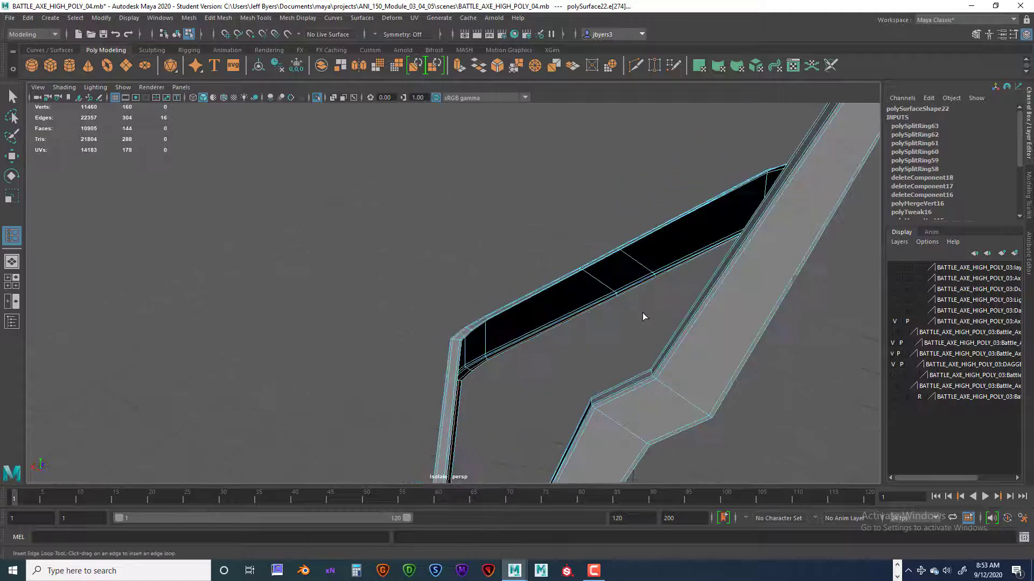
{"action": "scroll", "coordinate": [590, 233], "scroll_direction": "up", "scroll_amount": 4}
{"action": "middle_click_drag", "start_coordinate": [635, 350], "coordinate": [568, 324], "text": "alt"}
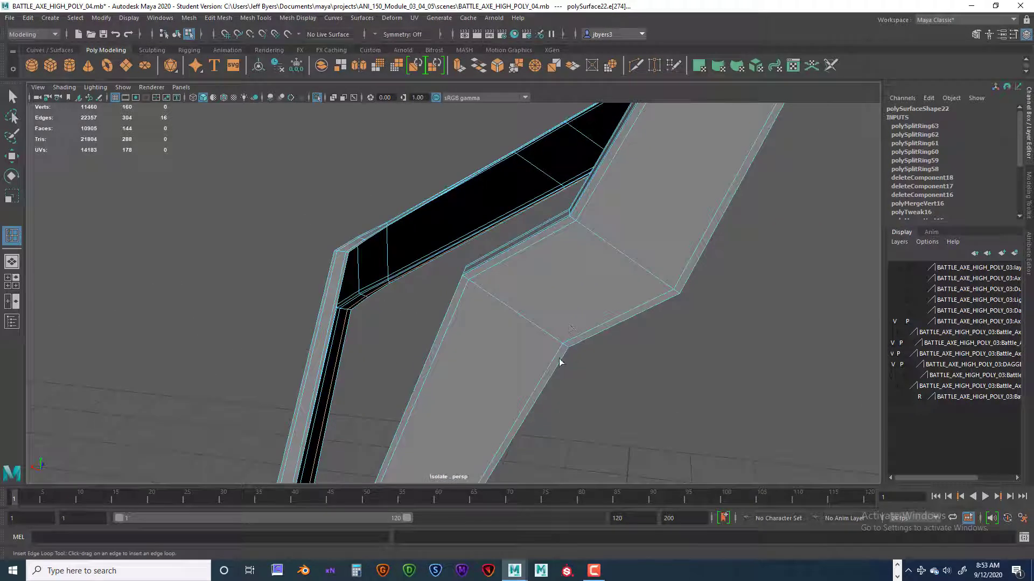
{"action": "left_click_drag", "start_coordinate": [561, 356], "coordinate": [564, 358]}
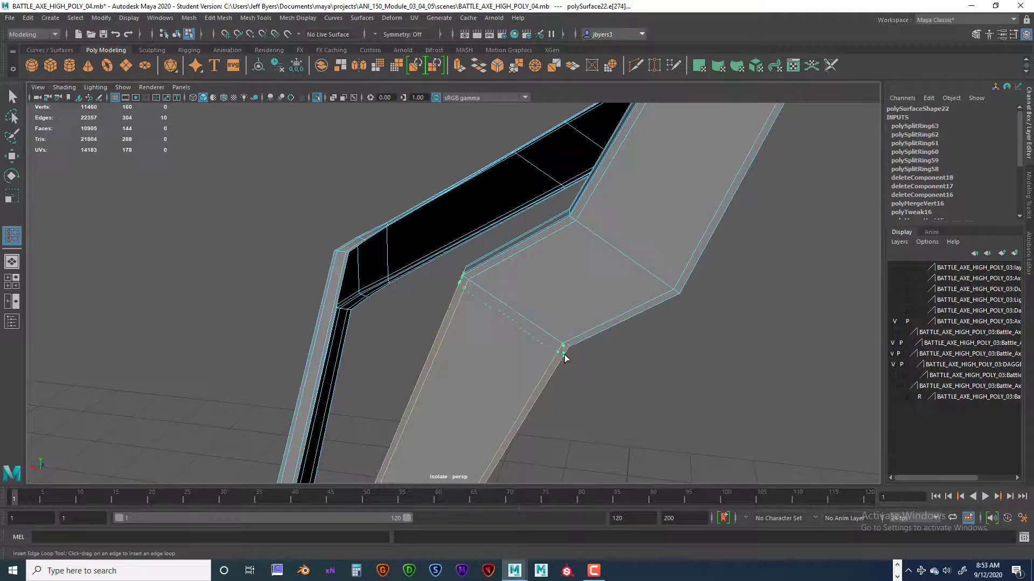
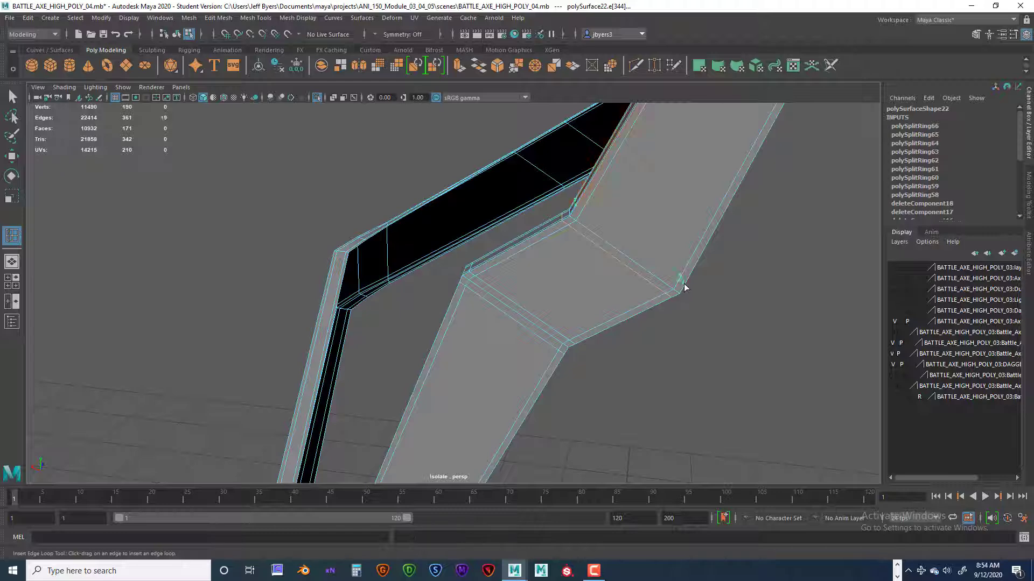
Insert an edge loop across the strap's width, just above the upper corner of the crossing bend.
{"action": "left_click_drag", "start_coordinate": [585, 326], "coordinate": [443, 351], "text": "alt"}
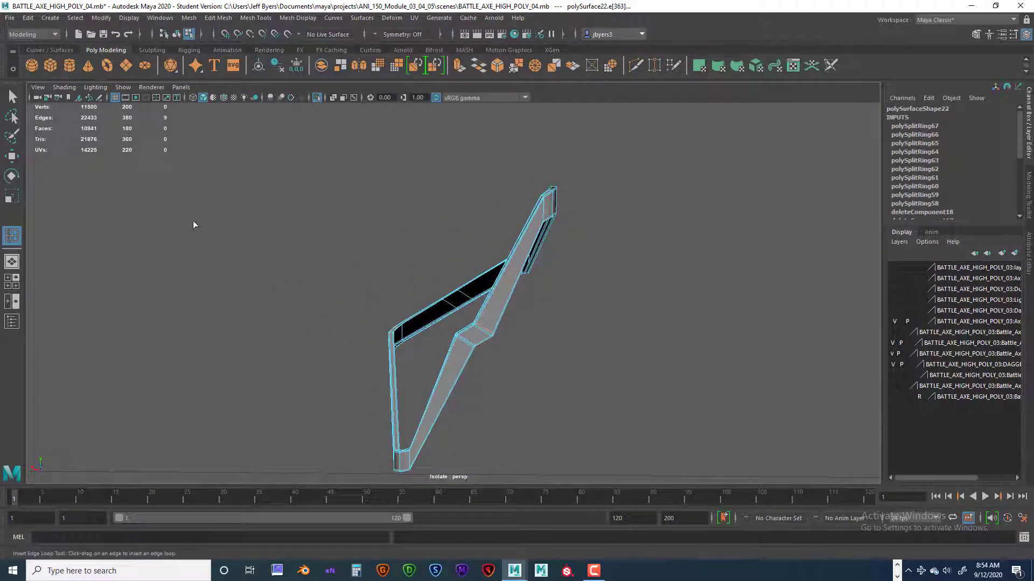
{"action": "left_click_drag", "start_coordinate": [247, 224], "coordinate": [408, 275], "text": "alt"}
{"action": "scroll", "coordinate": [407, 277], "scroll_direction": "up", "scroll_amount": 4}
{"action": "middle_click_drag", "start_coordinate": [425, 254], "coordinate": [419, 210], "text": "alt"}
{"action": "mouse_move", "coordinate": [419, 210]}
{"action": "left_mouse_down", "text": "alt"}
{"action": "mouse_move", "coordinate": [464, 219]}
{"action": "mouse_move", "coordinate": [413, 228]}
{"action": "left_mouse_up", "text": "alt"}
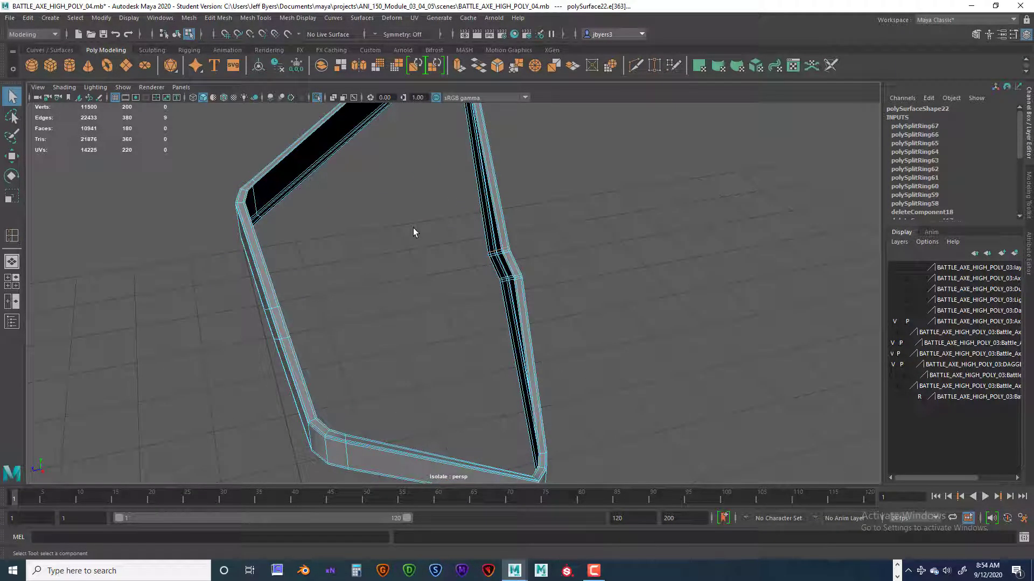
Turn on the smooth mesh preview for the looped strap, check its bends, and clear the selection.
{"action": "key", "text": "3"}
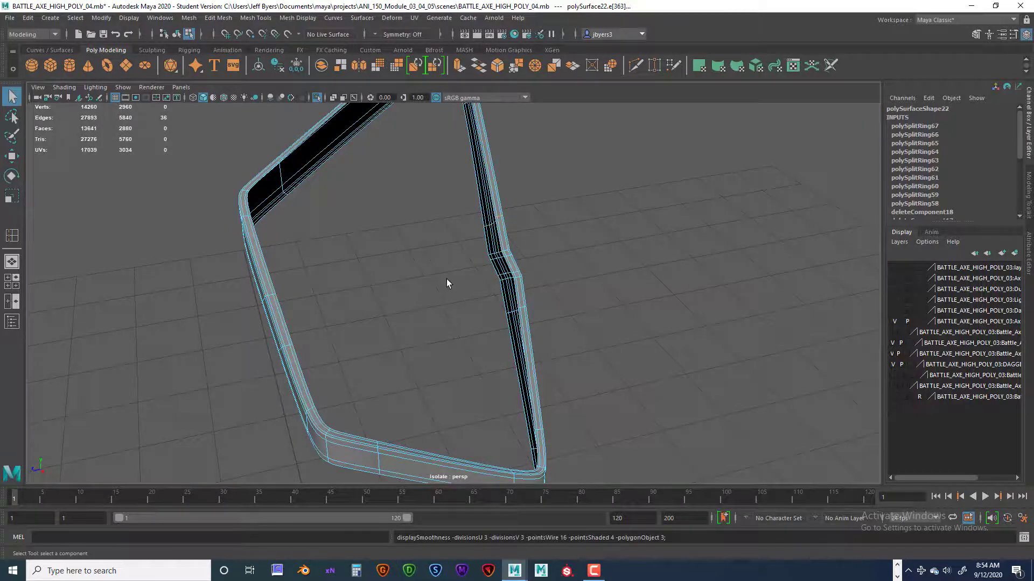
{"action": "left_click_drag", "start_coordinate": [447, 279], "coordinate": [404, 295], "text": "alt"}
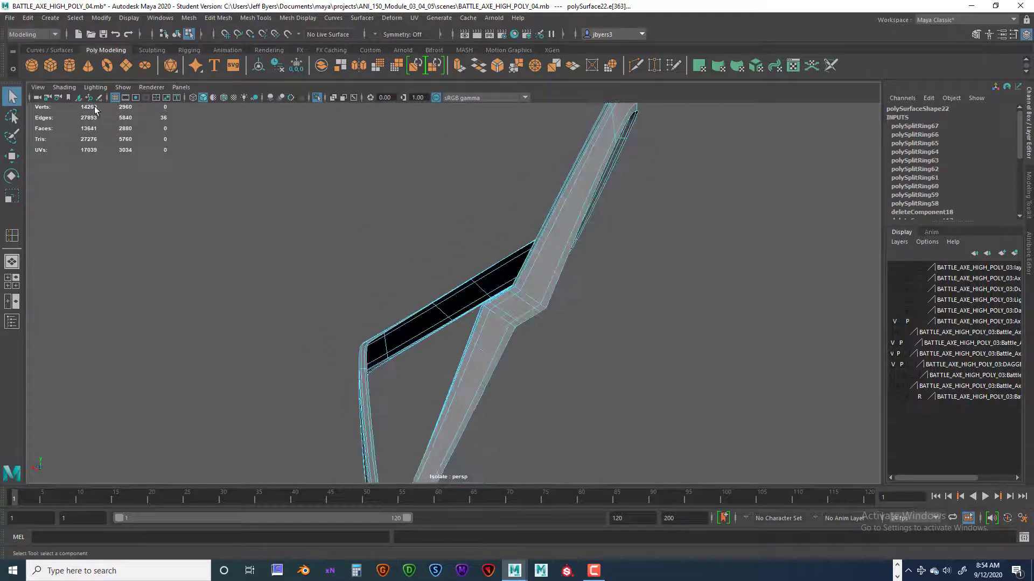
{"action": "right_click_drag", "start_coordinate": [529, 275], "coordinate": [513, 340]}
{"action": "left_click", "coordinate": [592, 337]}
{"action": "left_click_drag", "start_coordinate": [545, 340], "coordinate": [462, 305], "text": "alt"}
Bring all straps back into view and isolate the open-ended strap polySurface21, which has no supporting loops.
{"action": "key", "text": "ctrl+1"}
{"action": "left_click", "coordinate": [489, 296]}
{"action": "right_click_drag", "start_coordinate": [442, 252], "coordinate": [431, 316]}
{"action": "left_click_drag", "start_coordinate": [432, 316], "coordinate": [532, 318], "text": "alt"}
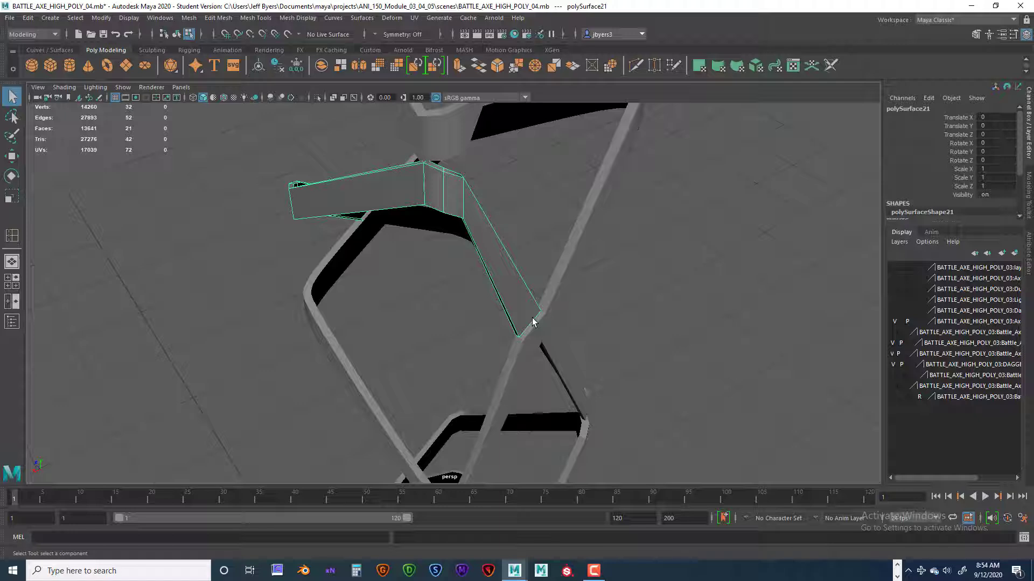
{"action": "key", "text": "ctrl+1"}
{"action": "left_click_drag", "start_coordinate": [488, 274], "coordinate": [507, 288], "text": "alt"}
{"action": "scroll", "coordinate": [463, 293], "scroll_direction": "up", "scroll_amount": 4}
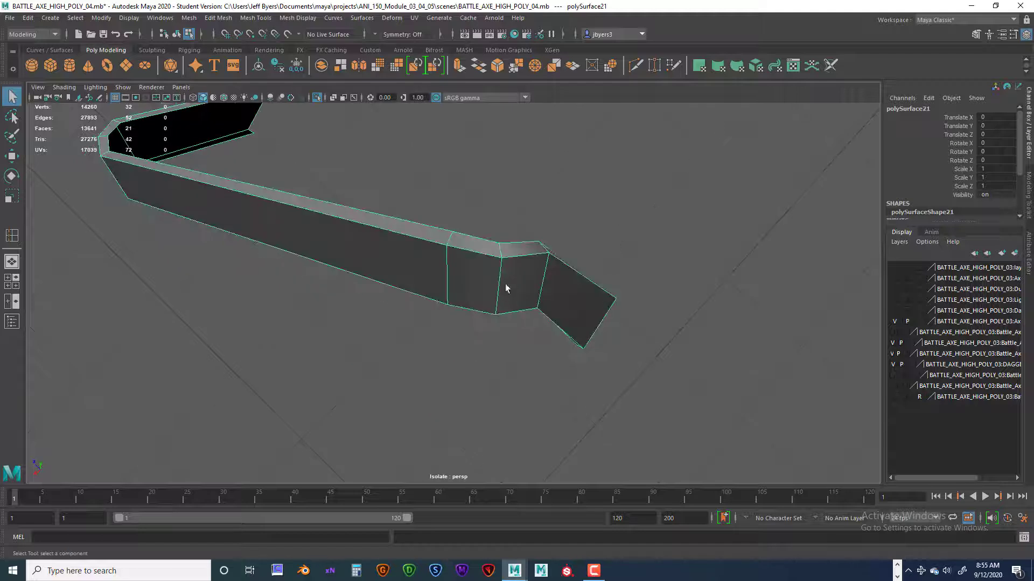
Insert two lengthwise edge loops along the isolated strap's upper narrow side, one close to each border.
{"action": "right_click", "coordinate": [509, 271]}
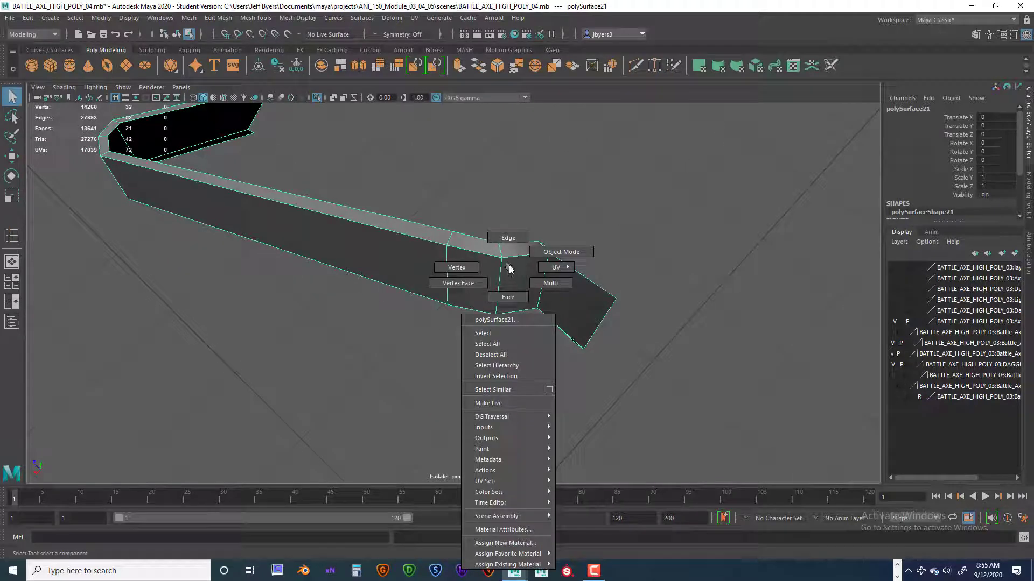
{"action": "right_click_drag", "start_coordinate": [508, 265], "coordinate": [509, 275]}
{"action": "right_click", "coordinate": [507, 271], "text": "shift"}
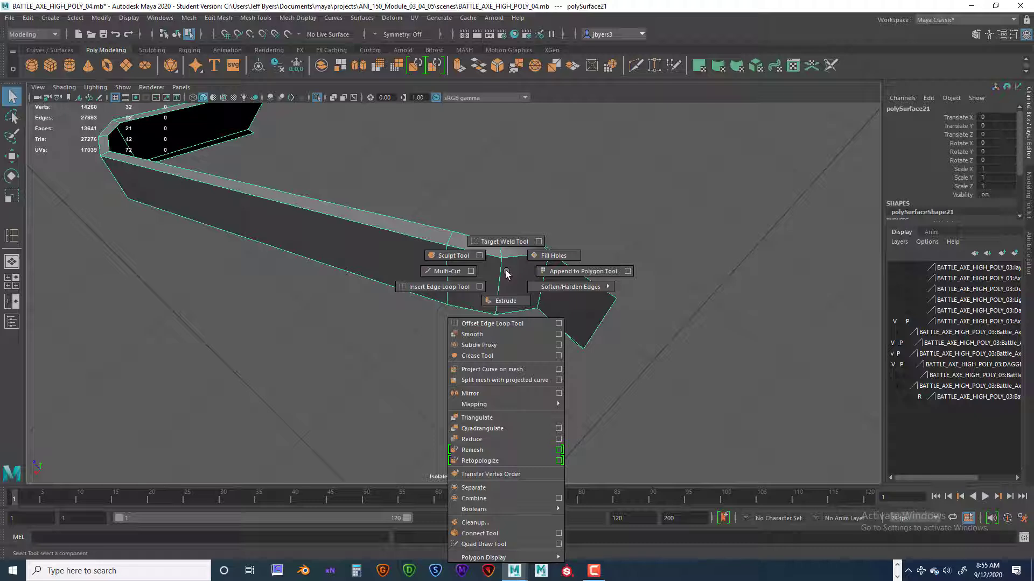
{"action": "left_click", "coordinate": [440, 287]}
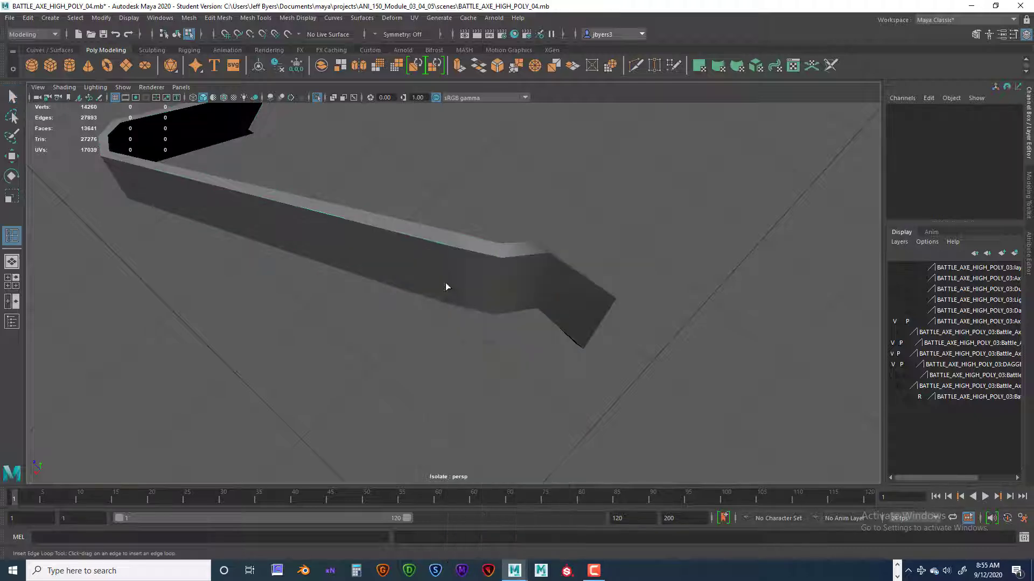
{"action": "mouse_move", "coordinate": [445, 286]}
{"action": "left_mouse_down", "text": "alt"}
{"action": "mouse_move", "coordinate": [556, 284]}
{"action": "mouse_move", "coordinate": [457, 269]}
{"action": "left_mouse_up", "text": "alt"}
{"action": "left_click", "coordinate": [451, 269]}
{"action": "scroll", "coordinate": [452, 270], "scroll_direction": "up", "scroll_amount": 3}
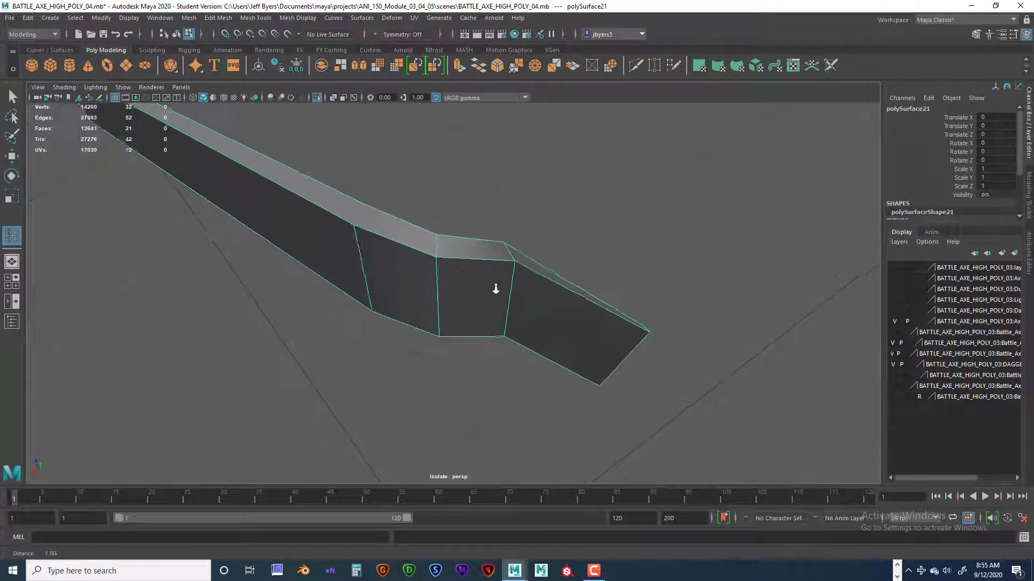
{"action": "left_click", "coordinate": [432, 241]}
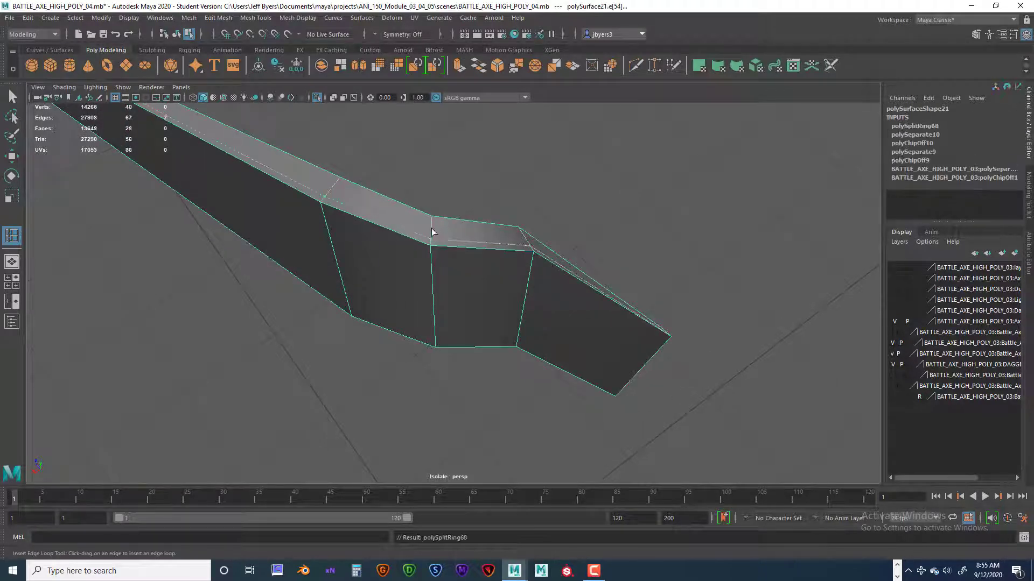
{"action": "left_click", "coordinate": [431, 222]}
Insert two lengthwise edge loops on the strap's wide outer face, close to its upper and lower borders.
{"action": "left_click_drag", "start_coordinate": [439, 232], "coordinate": [473, 200], "text": "alt"}
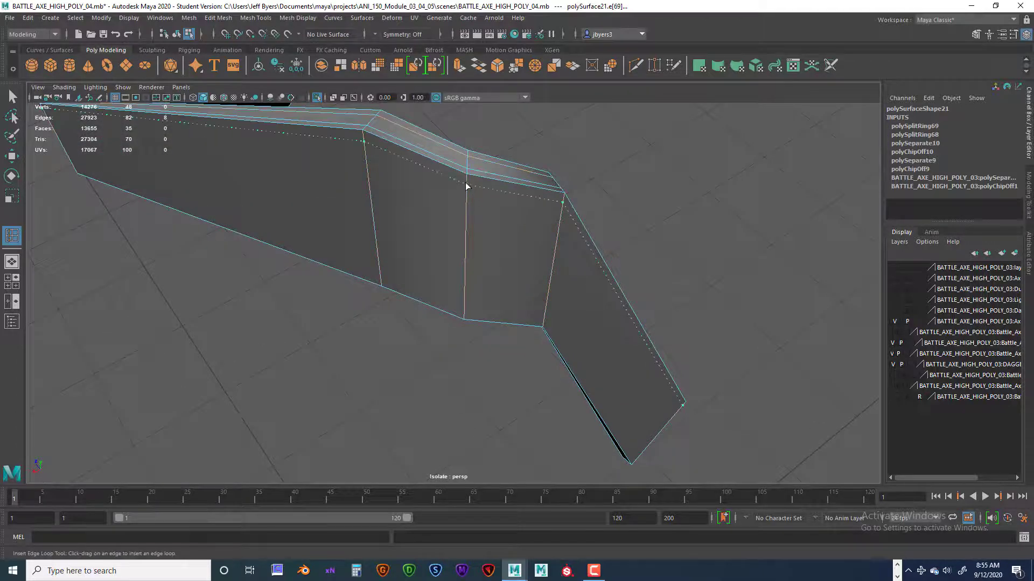
{"action": "left_click", "coordinate": [466, 183]}
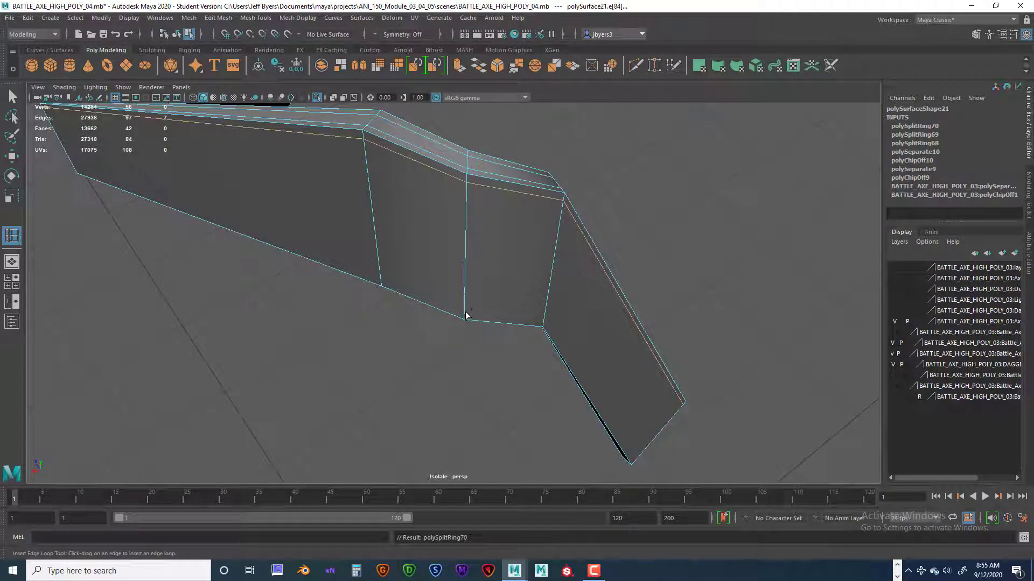
{"action": "left_click", "coordinate": [465, 315]}
Insert two lengthwise edge loops on the strap's lower narrow side, one close to each border.
{"action": "left_click_drag", "start_coordinate": [465, 315], "coordinate": [499, 314], "text": "alt"}
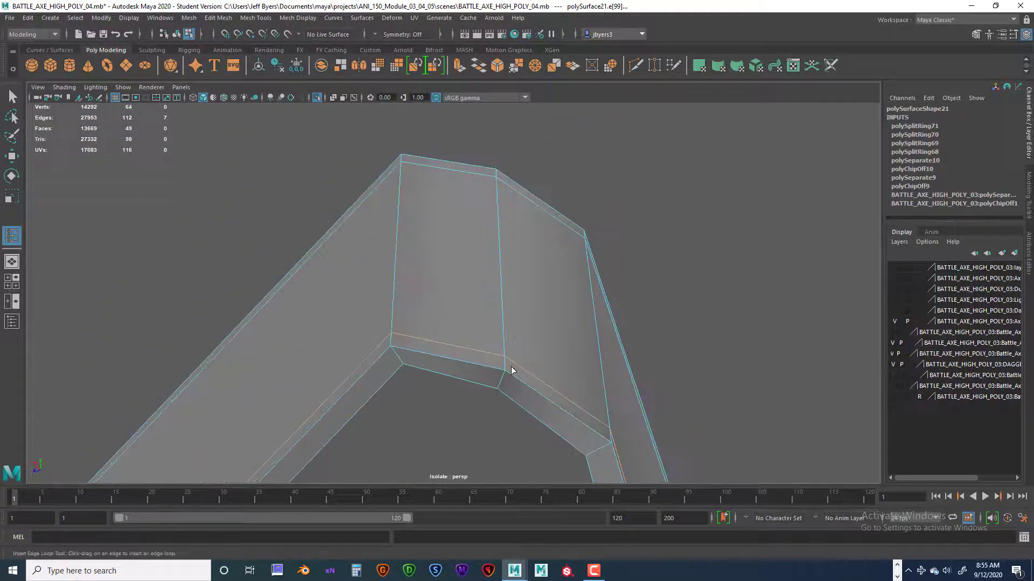
{"action": "left_click_drag", "start_coordinate": [502, 380], "coordinate": [297, 195]}
{"action": "left_click", "coordinate": [499, 386]}
{"action": "scroll", "coordinate": [491, 374], "scroll_direction": "down", "scroll_amount": 6}
{"action": "scroll", "coordinate": [428, 338], "scroll_direction": "up", "scroll_amount": 3}
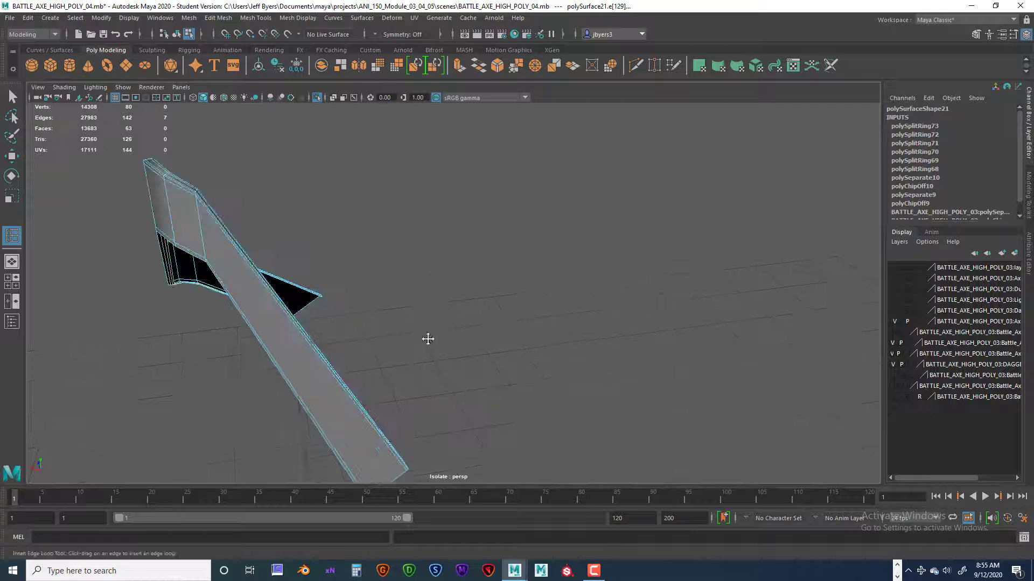
Insert an edge loop across the strap's width close to each of its two open ends.
{"action": "middle_click_drag", "start_coordinate": [427, 339], "coordinate": [488, 214], "text": "alt"}
{"action": "scroll", "coordinate": [501, 302], "scroll_direction": "up", "scroll_amount": 6}
{"action": "middle_click_drag", "start_coordinate": [496, 316], "coordinate": [546, 246], "text": "alt"}
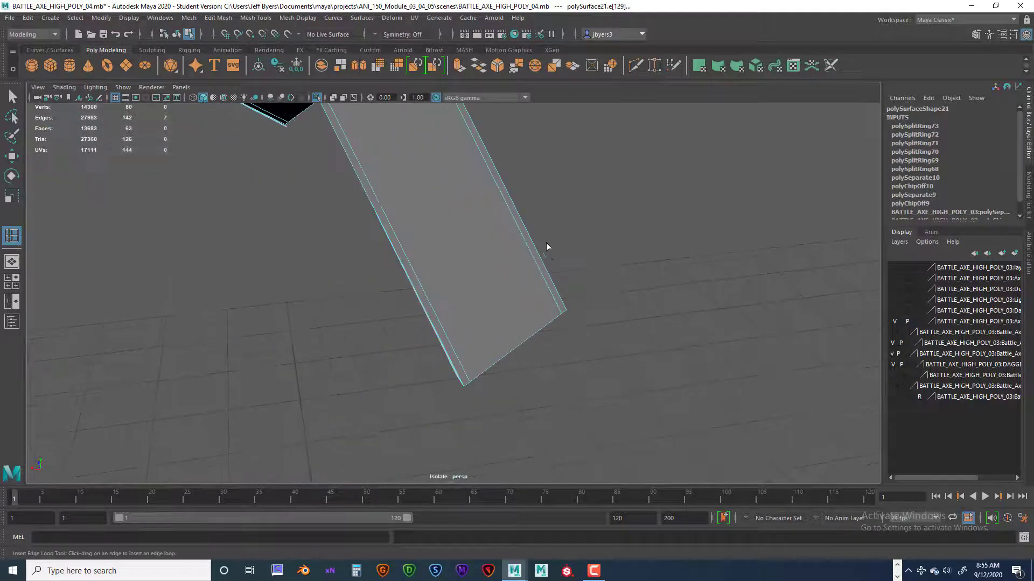
{"action": "left_click_drag", "start_coordinate": [547, 247], "coordinate": [499, 328], "text": "alt"}
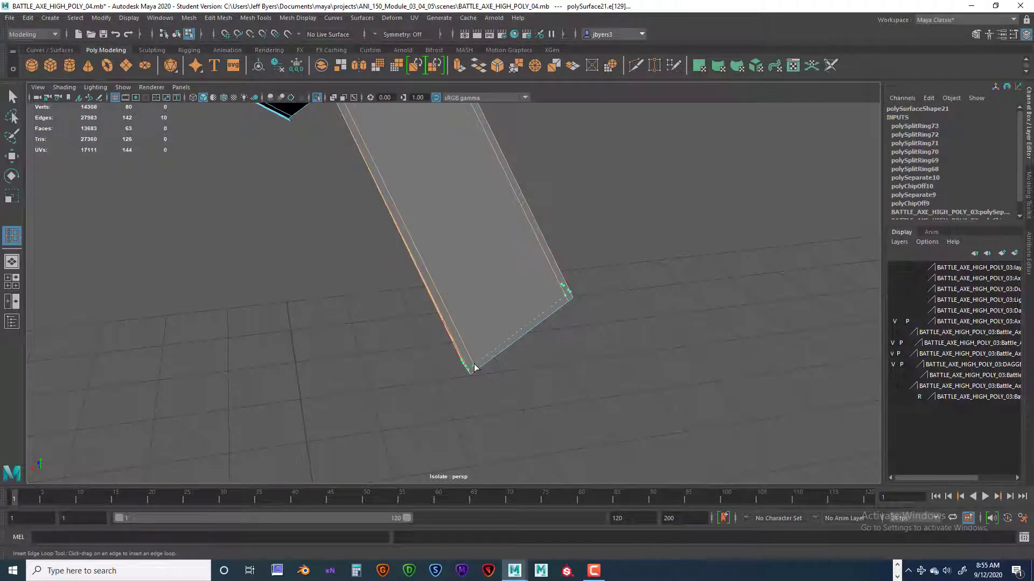
{"action": "left_click_drag", "start_coordinate": [474, 364], "coordinate": [474, 365]}
{"action": "left_click_drag", "start_coordinate": [526, 340], "coordinate": [499, 322], "text": "alt"}
{"action": "left_click_drag", "start_coordinate": [487, 283], "coordinate": [543, 275], "text": "alt"}
{"action": "left_click_drag", "start_coordinate": [242, 287], "coordinate": [522, 300], "text": "alt"}
{"action": "scroll", "coordinate": [245, 285], "scroll_direction": "down", "scroll_amount": 4}
{"action": "mouse_move", "coordinate": [633, 339]}
{"action": "right_mouse_down", "text": "alt"}
{"action": "mouse_move", "coordinate": [664, 346]}
{"action": "mouse_move", "coordinate": [619, 348]}
{"action": "right_mouse_up", "text": "alt"}
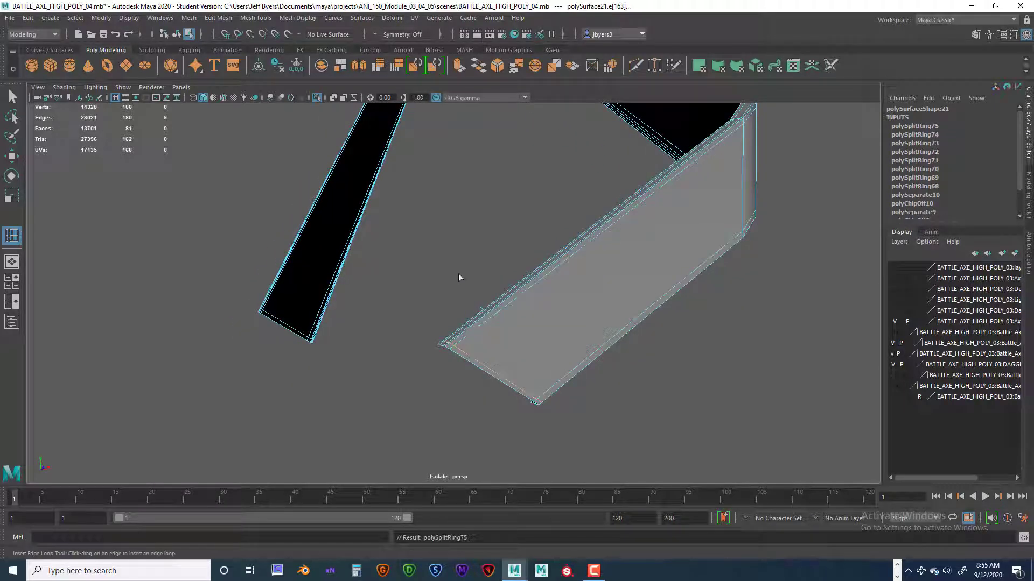
Leave the edge loop tool, frame the large outer face at one open end for inspection, and return to object selection.
{"action": "left_click", "coordinate": [457, 235]}
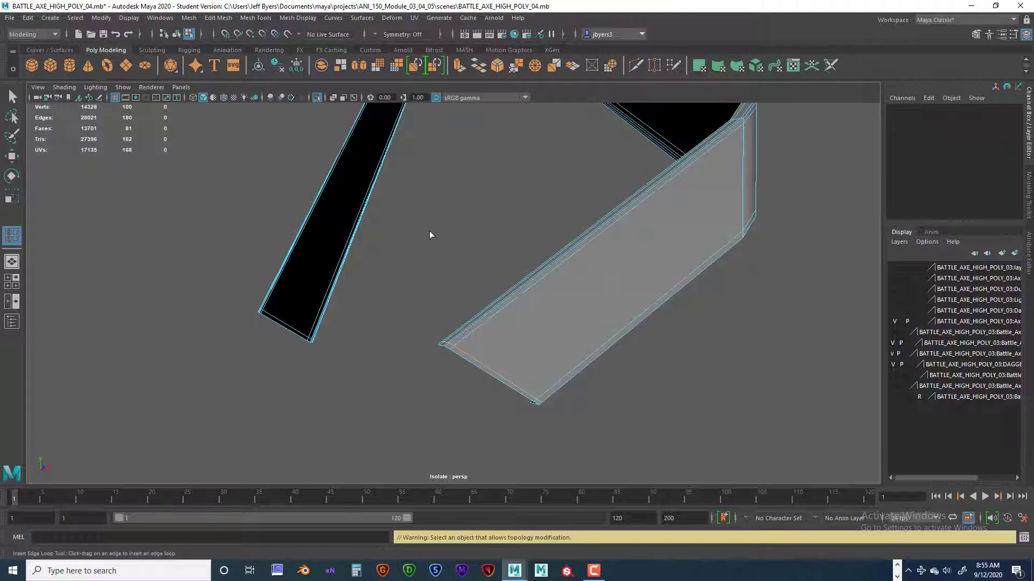
{"action": "key", "text": "q"}
{"action": "left_click", "coordinate": [564, 289]}
{"action": "right_click_drag", "start_coordinate": [562, 273], "coordinate": [560, 340]}
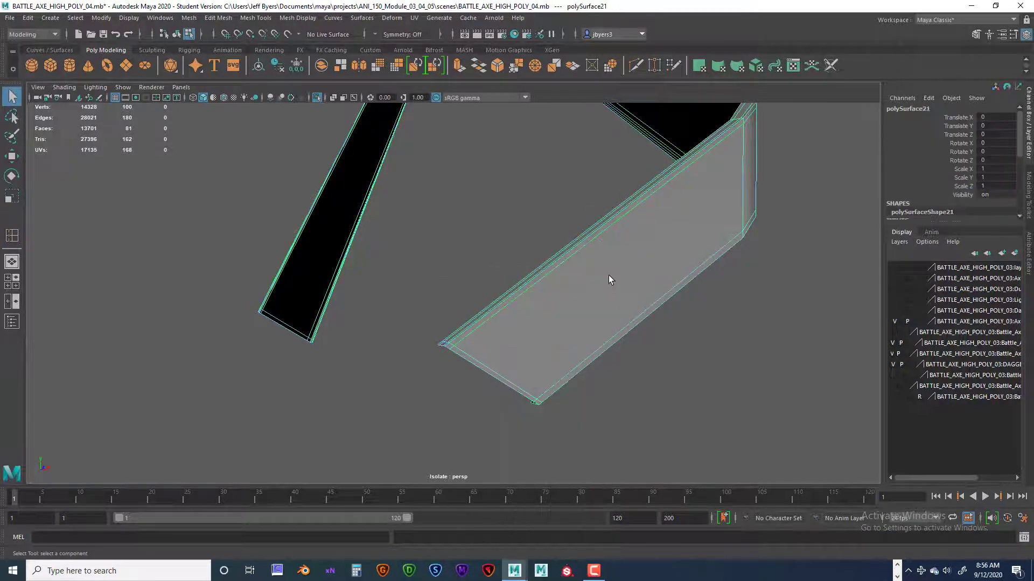
{"action": "key", "text": "f"}
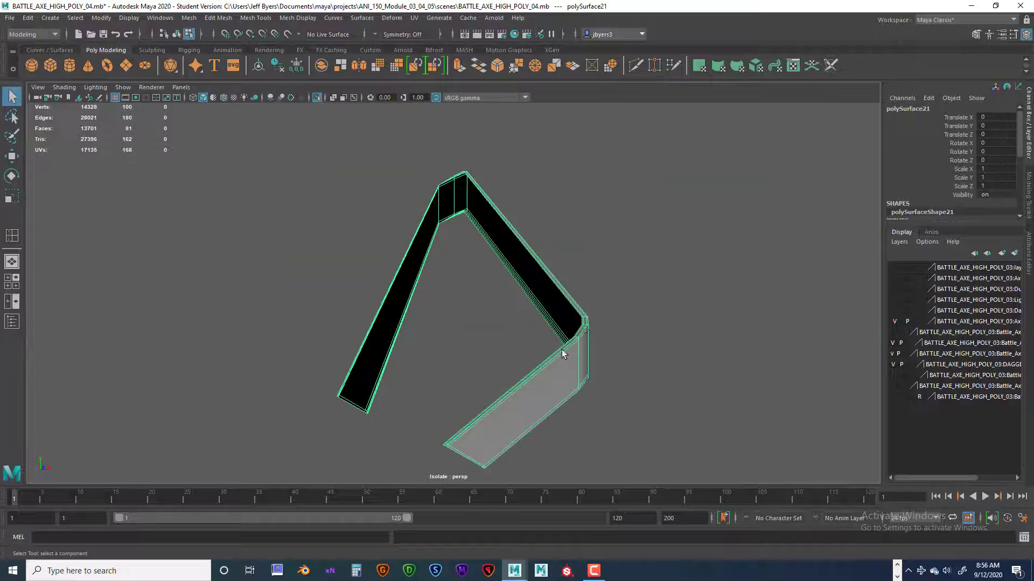
{"action": "left_click_drag", "start_coordinate": [563, 354], "coordinate": [481, 305], "text": "alt"}
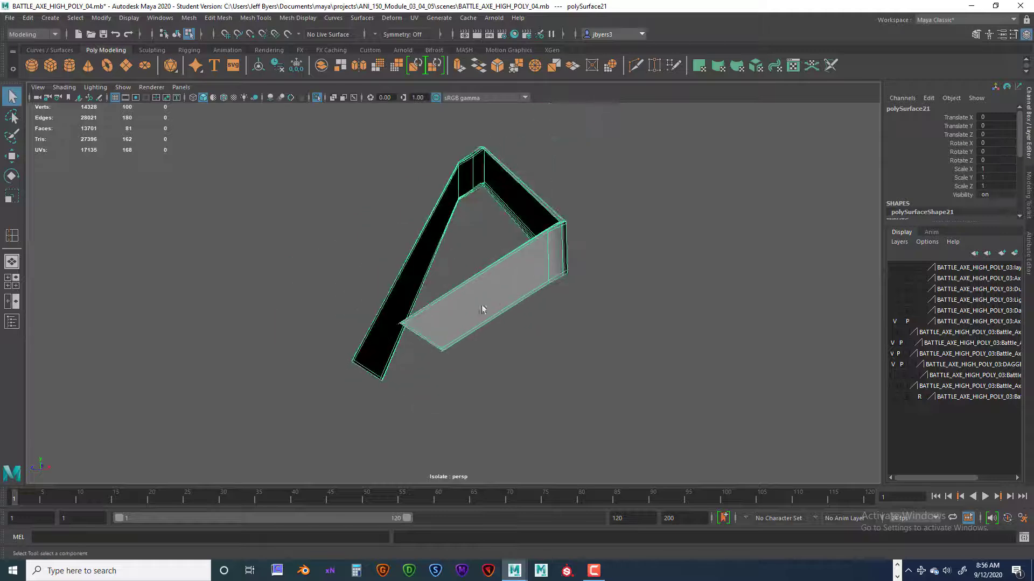
{"action": "right_click_drag", "start_coordinate": [451, 312], "coordinate": [449, 327]}
{"action": "left_click", "coordinate": [447, 331]}
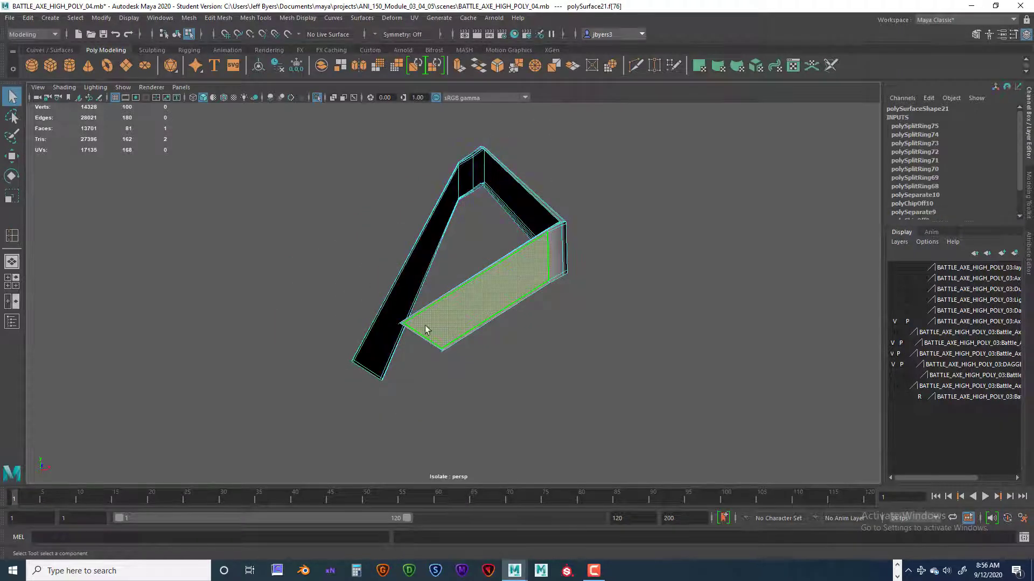
{"action": "key", "text": "f"}
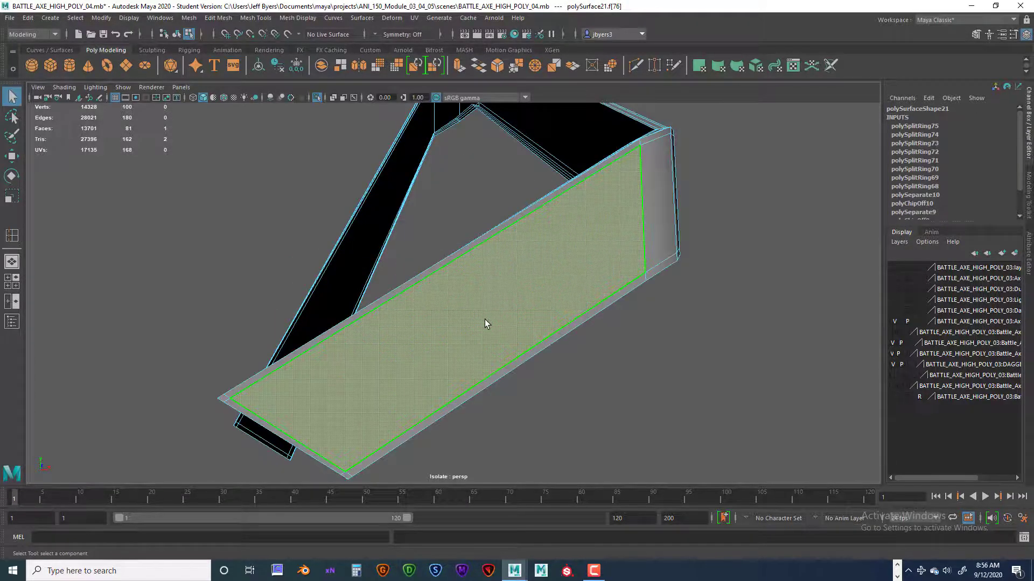
{"action": "left_click_drag", "start_coordinate": [485, 320], "coordinate": [455, 284], "text": "alt"}
{"action": "right_click", "coordinate": [455, 273]}
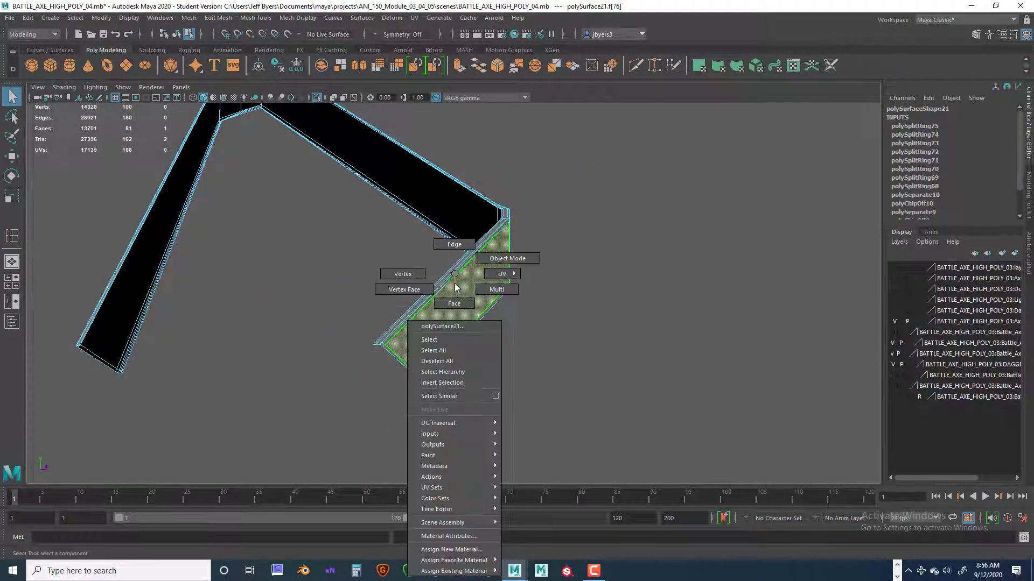
{"action": "left_click", "coordinate": [447, 341]}
Turn on the smooth mesh preview for polySurface21, deselect it, and check its bends and open ends.
{"action": "left_click_drag", "start_coordinate": [513, 305], "coordinate": [582, 327], "text": "alt"}
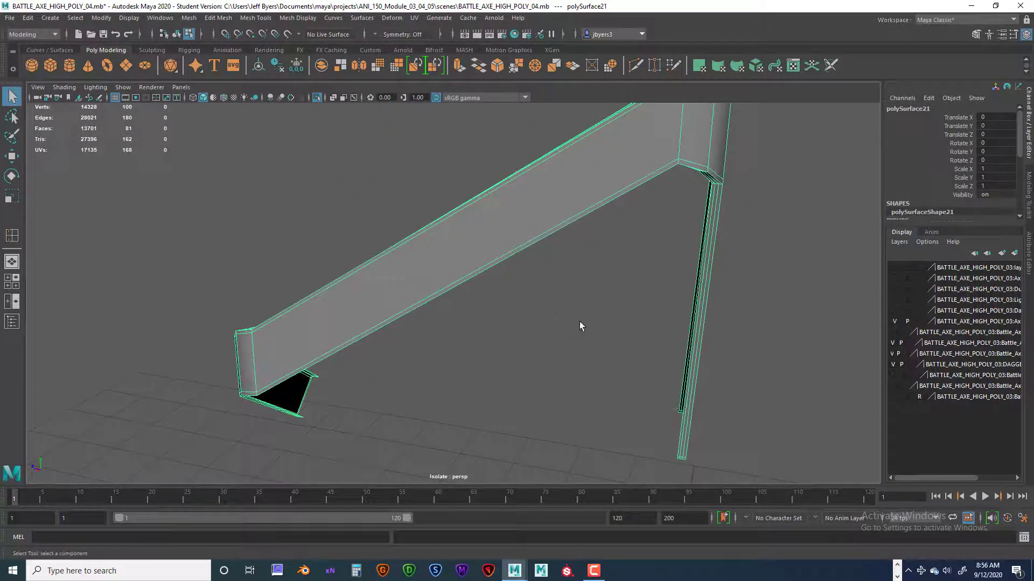
{"action": "key", "text": "3"}
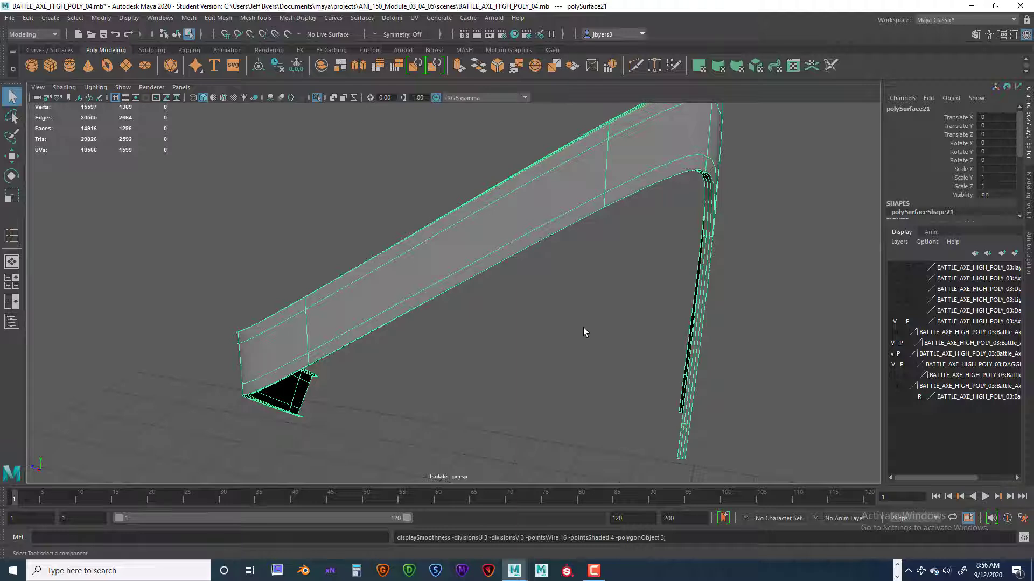
{"action": "left_click", "coordinate": [583, 327]}
{"action": "left_click_drag", "start_coordinate": [517, 323], "coordinate": [666, 345], "text": "alt"}
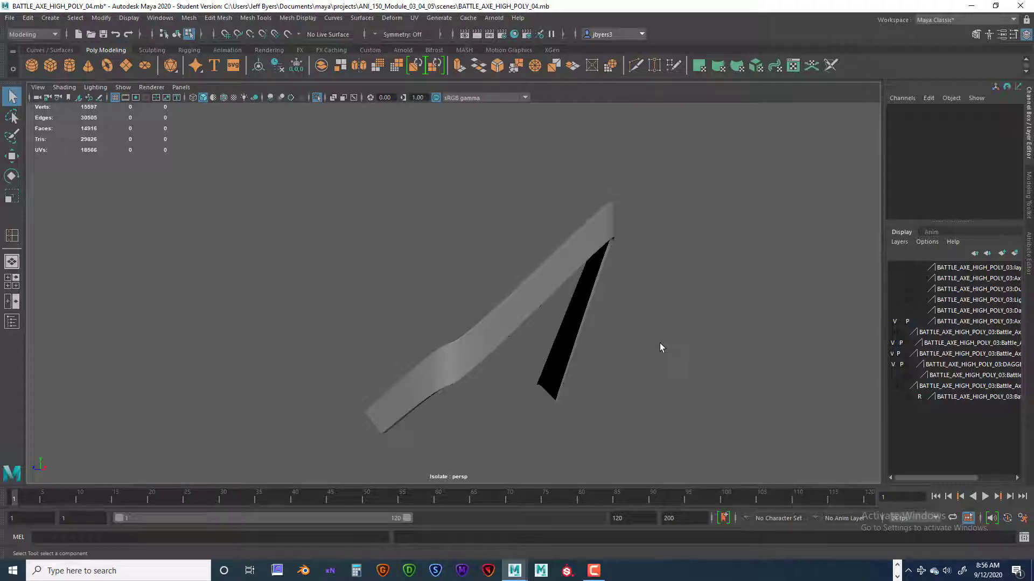
Bring all straps back into view and isolate the open-ended strap polySurface19.
{"action": "key", "text": "ctrl+1"}
{"action": "left_click_drag", "start_coordinate": [566, 337], "coordinate": [525, 320], "text": "alt"}
{"action": "double_click", "coordinate": [520, 195]}
{"action": "right_click_drag", "start_coordinate": [521, 321], "coordinate": [514, 340]}
{"action": "left_click_drag", "start_coordinate": [499, 351], "coordinate": [518, 359], "text": "alt"}
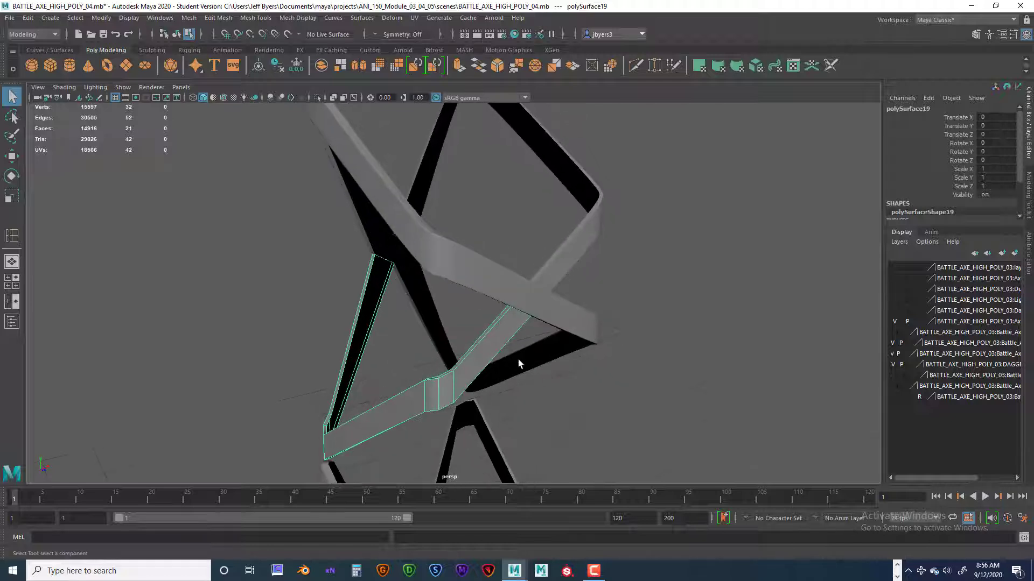
{"action": "key", "text": "ctrl+1"}
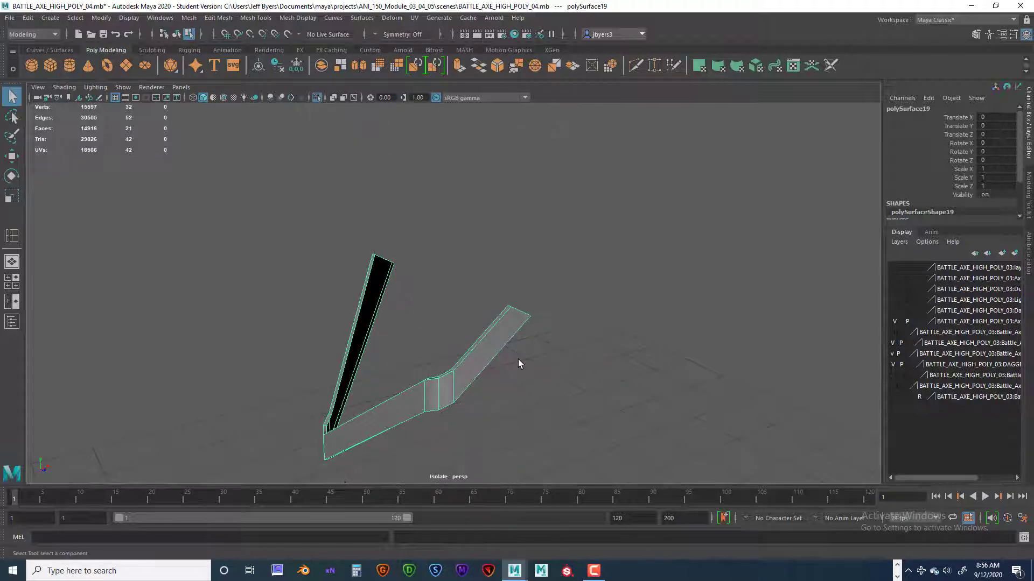
Insert two lengthwise edge loops along the upper narrow side of polySurface19, one close to each border.
{"action": "left_click_drag", "start_coordinate": [521, 348], "coordinate": [554, 353], "text": "alt"}
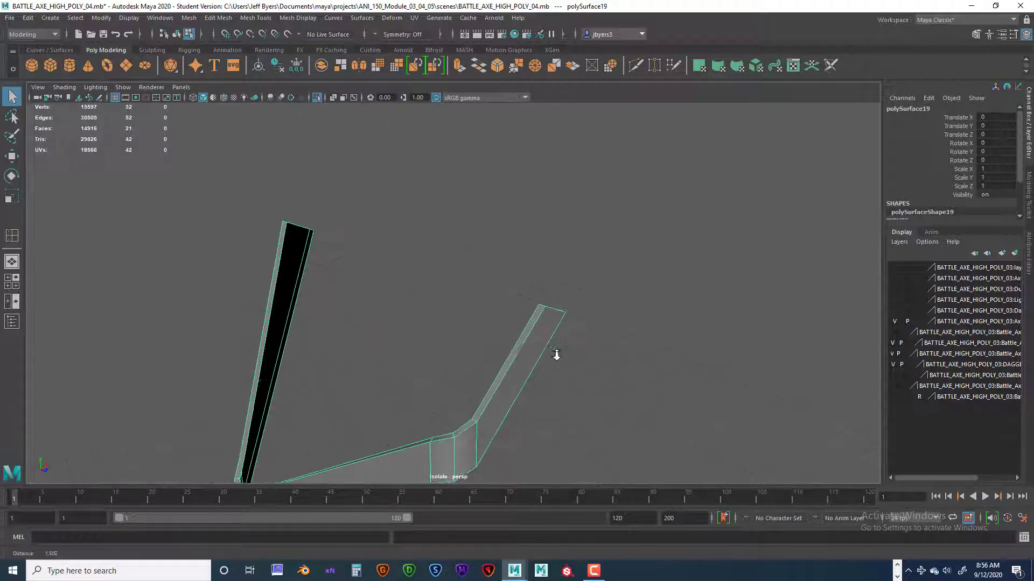
{"action": "right_click_drag", "start_coordinate": [554, 353], "coordinate": [616, 341], "text": "alt"}
{"action": "middle_click_drag", "start_coordinate": [616, 342], "coordinate": [621, 255], "text": "alt"}
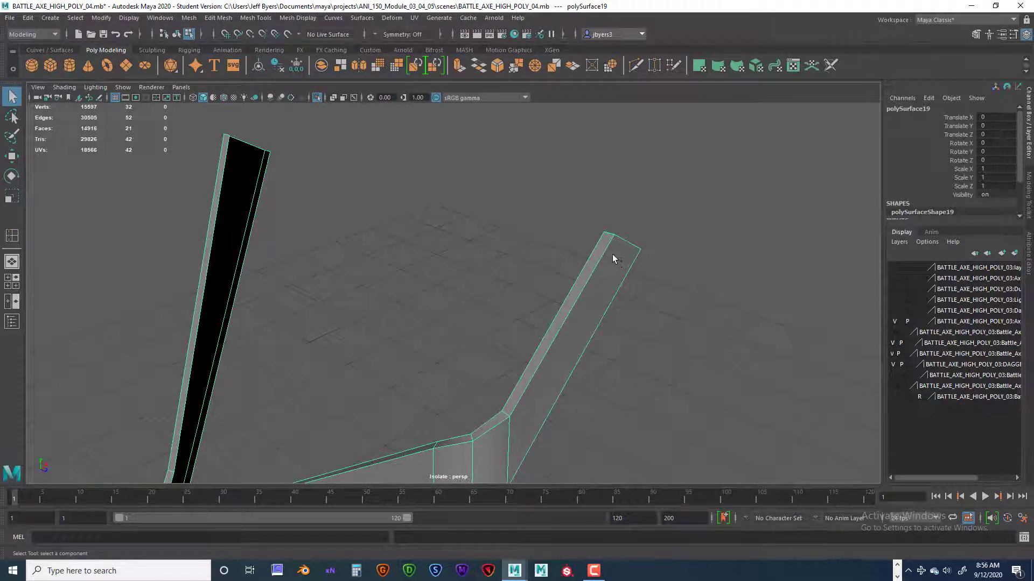
{"action": "right_click_drag", "start_coordinate": [612, 254], "coordinate": [601, 295]}
{"action": "scroll", "coordinate": [600, 291], "scroll_direction": "up", "scroll_amount": 3}
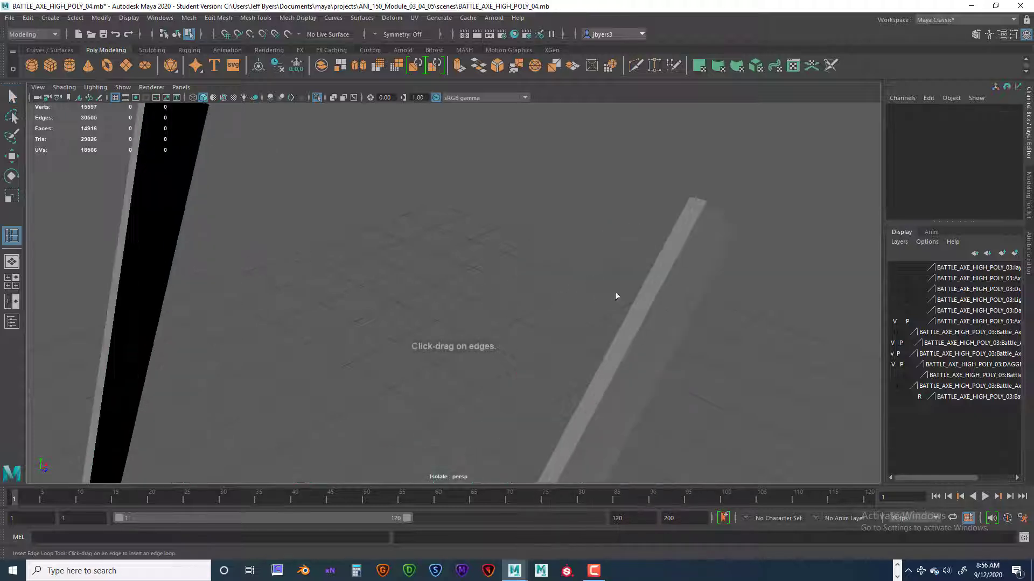
{"action": "mouse_move", "coordinate": [615, 293]}
{"action": "left_mouse_down", "text": "alt"}
{"action": "mouse_move", "coordinate": [686, 321]}
{"action": "mouse_move", "coordinate": [692, 228]}
{"action": "mouse_move", "coordinate": [715, 206]}
{"action": "mouse_move", "coordinate": [621, 282]}
{"action": "left_mouse_up", "text": "alt"}
{"action": "left_click", "coordinate": [654, 310]}
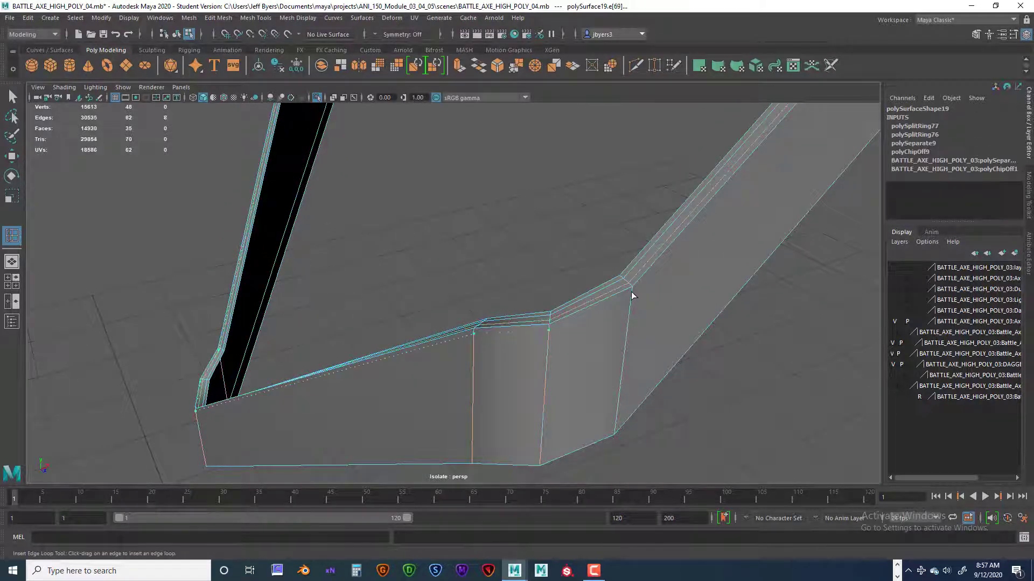
Insert two lengthwise edge loops on the strap's wide outer face and two on its lower narrow side, close to their borders.
{"action": "left_click", "coordinate": [633, 295]}
{"action": "left_click_drag", "start_coordinate": [637, 296], "coordinate": [521, 293], "text": "alt"}
{"action": "left_click", "coordinate": [603, 289]}
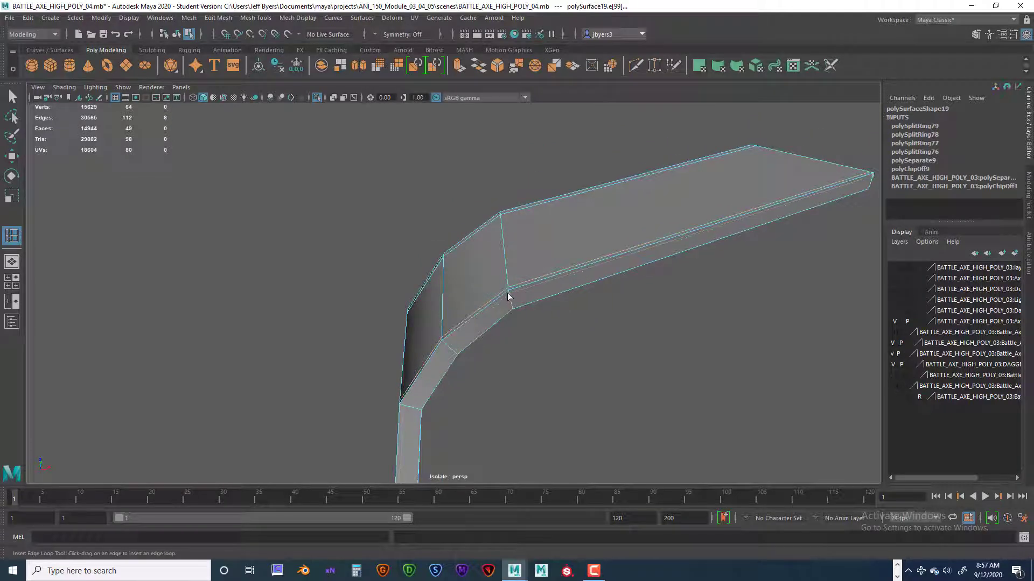
{"action": "left_click", "coordinate": [508, 295]}
{"action": "left_click", "coordinate": [512, 307]}
Insert an edge loop across the strap's width close to one of its open ends.
{"action": "left_click_drag", "start_coordinate": [512, 308], "coordinate": [593, 339], "text": "alt"}
{"action": "left_click", "coordinate": [446, 327]}
{"action": "right_click_drag", "start_coordinate": [593, 340], "coordinate": [678, 286], "text": "alt"}
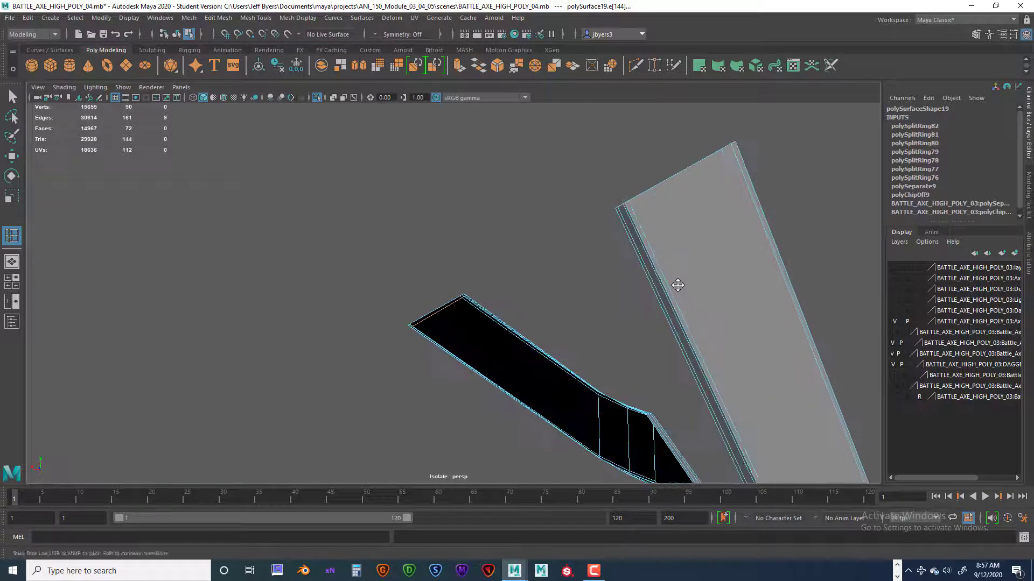
Insert an edge loop across the width of strap polySurface19 close to its other open end.
{"action": "middle_click_drag", "start_coordinate": [679, 286], "coordinate": [662, 301], "text": "alt"}
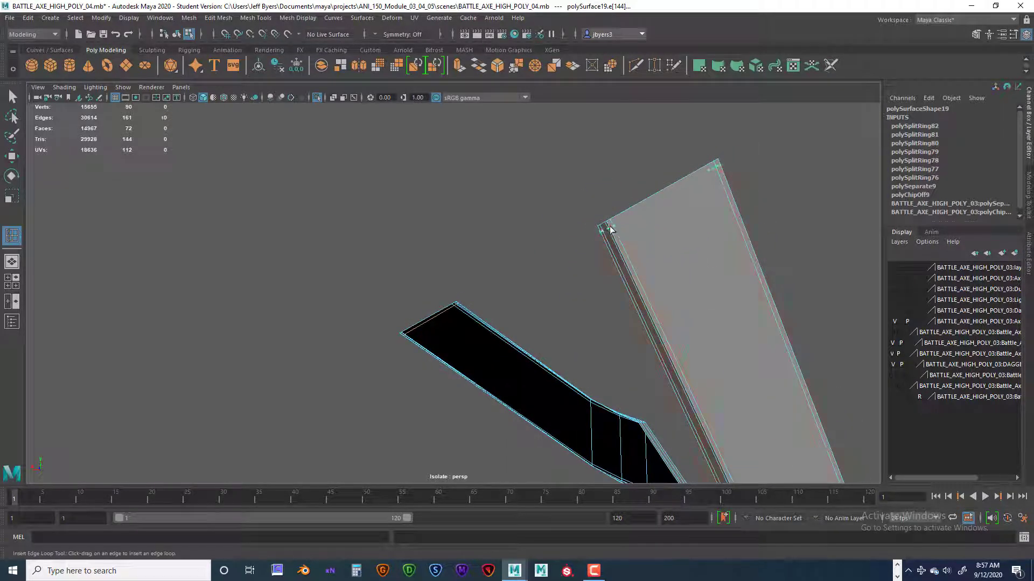
{"action": "scroll", "coordinate": [489, 279], "scroll_direction": "down", "scroll_amount": 5}
{"action": "left_click_drag", "start_coordinate": [539, 309], "coordinate": [593, 325], "text": "alt"}
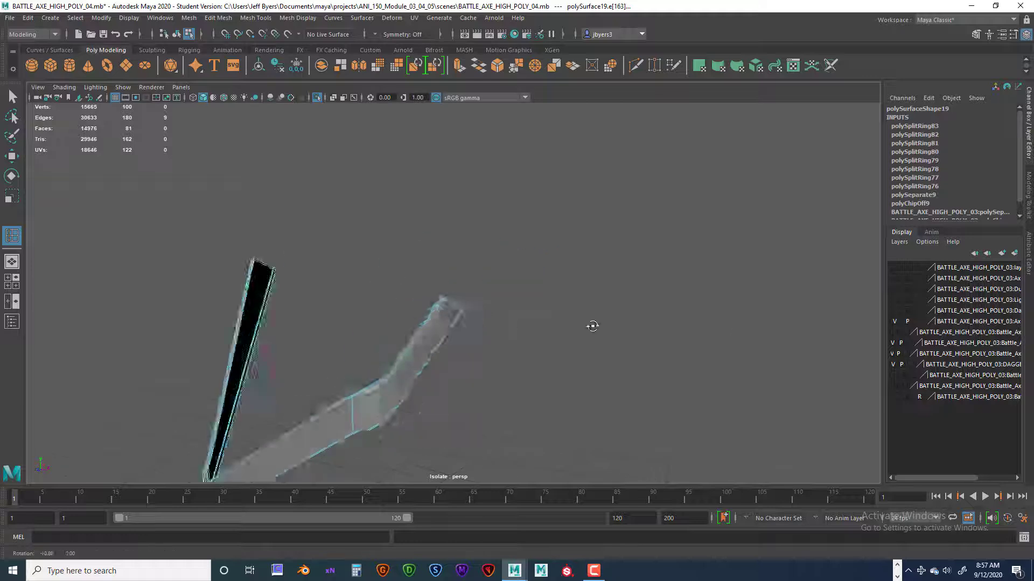
{"action": "middle_click_drag", "start_coordinate": [593, 325], "coordinate": [662, 245], "text": "alt"}
{"action": "left_click_drag", "start_coordinate": [662, 245], "coordinate": [595, 296], "text": "alt"}
{"action": "right_click_drag", "start_coordinate": [579, 343], "coordinate": [569, 362]}
{"action": "left_click_drag", "start_coordinate": [605, 337], "coordinate": [592, 329], "text": "alt"}
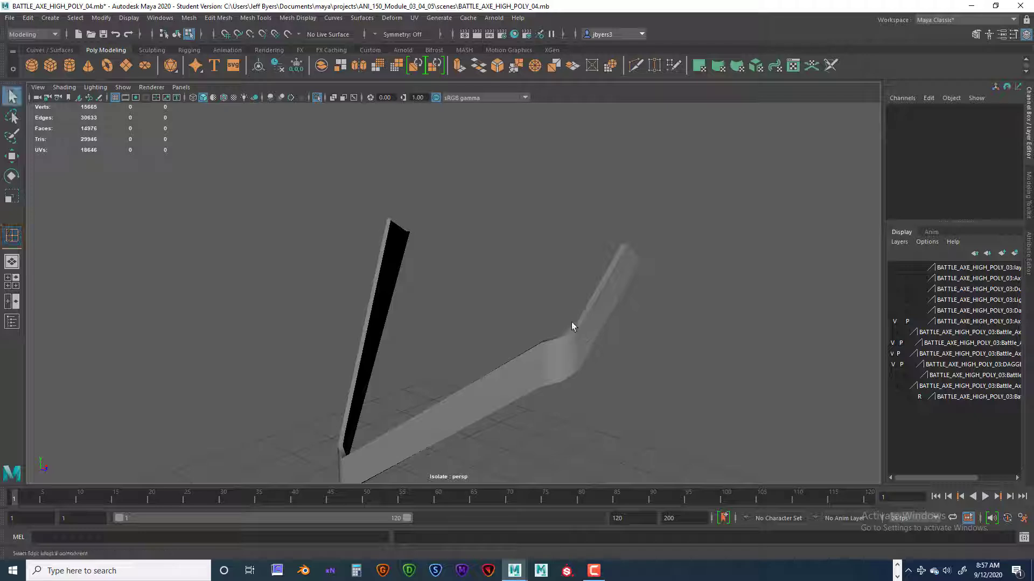
Return polySurface19 to object mode and end its isolation to bring all the straps back into view.
{"action": "left_click", "coordinate": [573, 349]}
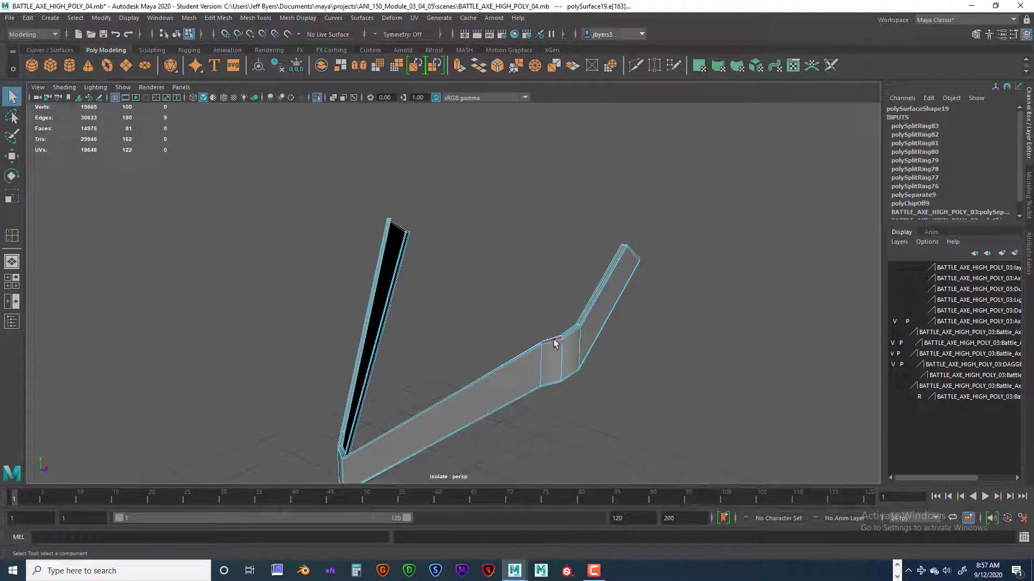
{"action": "left_click_drag", "start_coordinate": [554, 343], "coordinate": [542, 257], "text": "alt"}
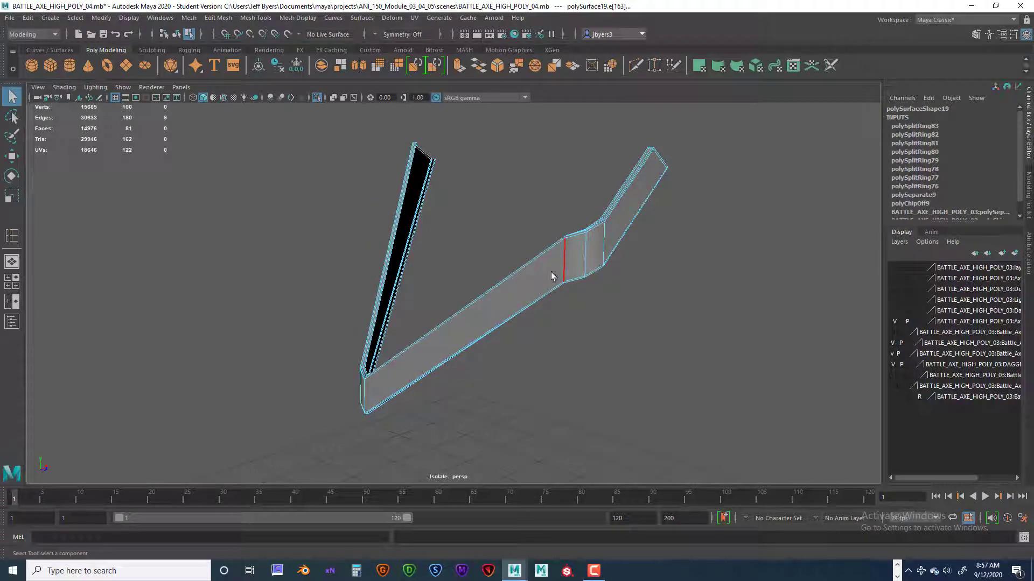
{"action": "right_click", "coordinate": [552, 276]}
{"action": "left_click", "coordinate": [544, 339]}
{"action": "left_click_drag", "start_coordinate": [543, 295], "coordinate": [425, 195], "text": "alt"}
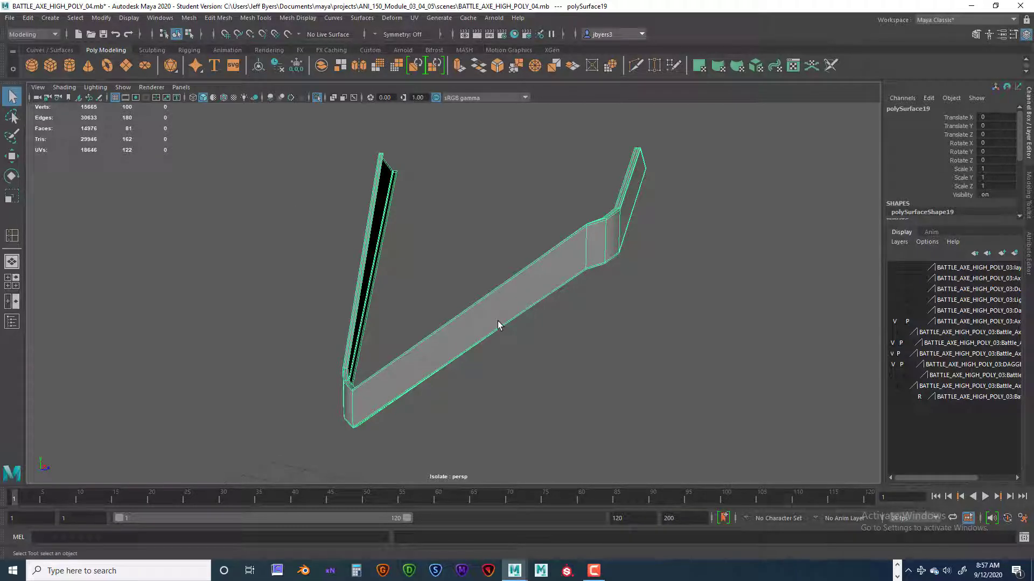
{"action": "key", "text": "ctrl+1"}
Select the crossing straps around polySurface19, turn on their smooth mesh preview, and clear the selection.
{"action": "left_click_drag", "start_coordinate": [500, 323], "coordinate": [392, 210], "text": "alt"}
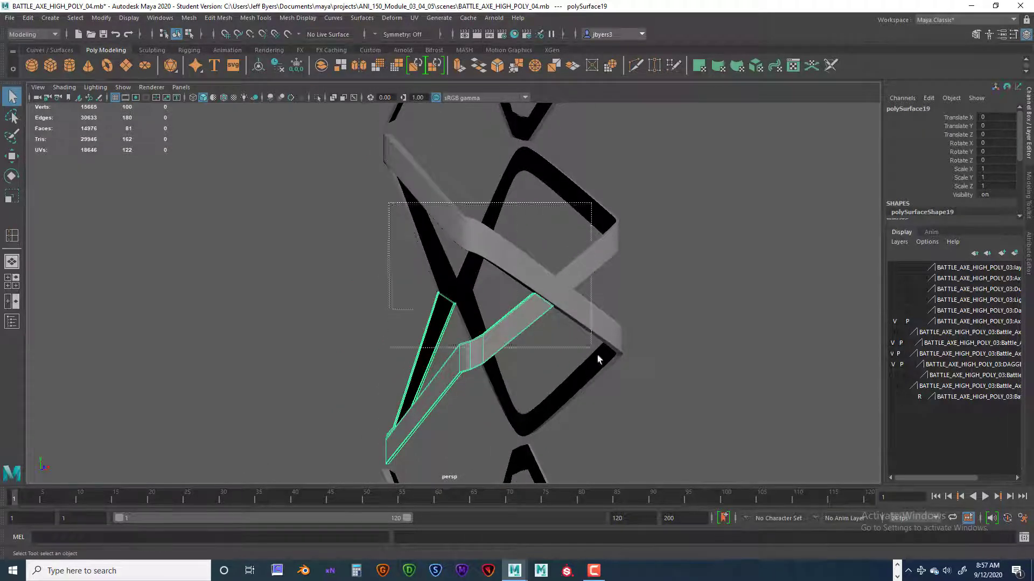
{"action": "left_click_drag", "start_coordinate": [598, 359], "coordinate": [615, 367]}
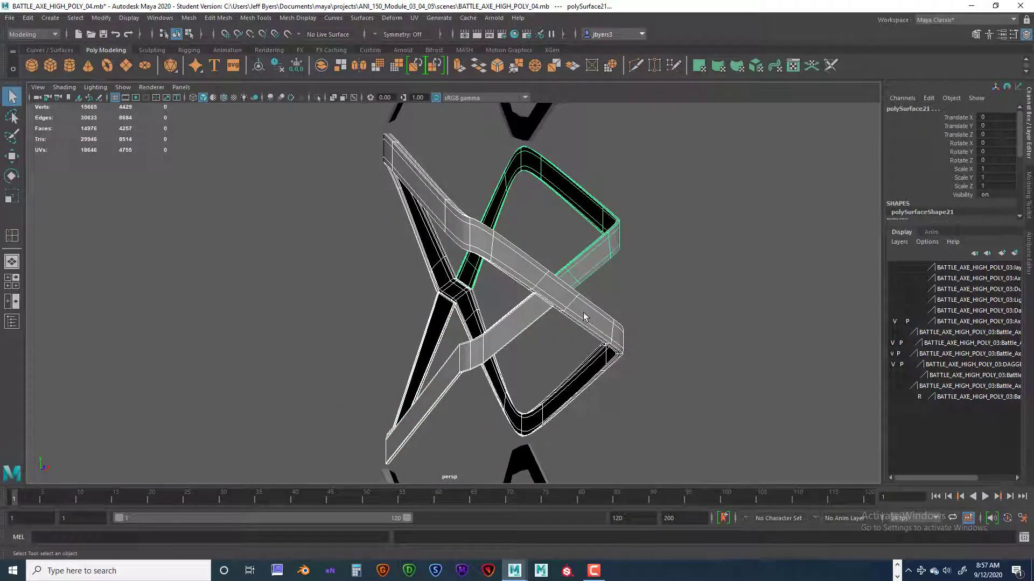
{"action": "key", "text": "1"}
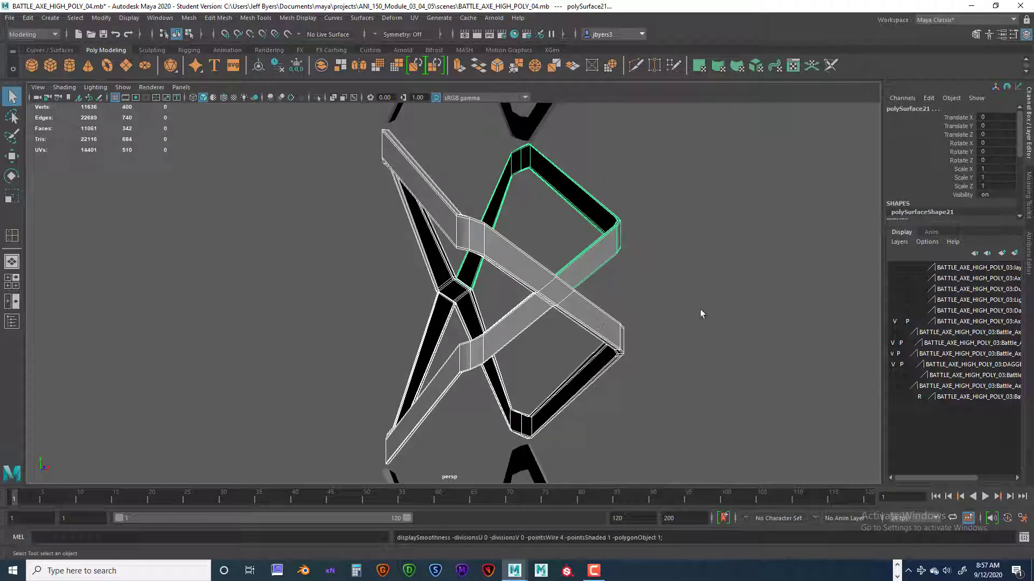
{"action": "key", "text": "3"}
{"action": "left_click", "coordinate": [700, 309]}
Examine the smoothed straps along the handle up to the banded block at the top, looking for ones still needing support loops.
{"action": "left_click_drag", "start_coordinate": [699, 309], "coordinate": [510, 332], "text": "alt"}
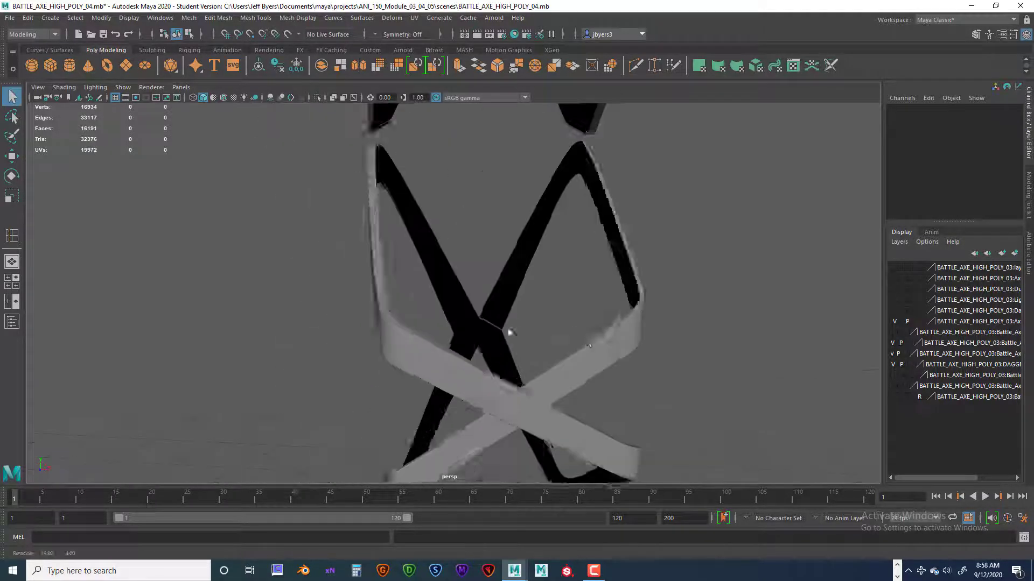
{"action": "scroll", "coordinate": [609, 237], "scroll_direction": "down", "scroll_amount": 10}
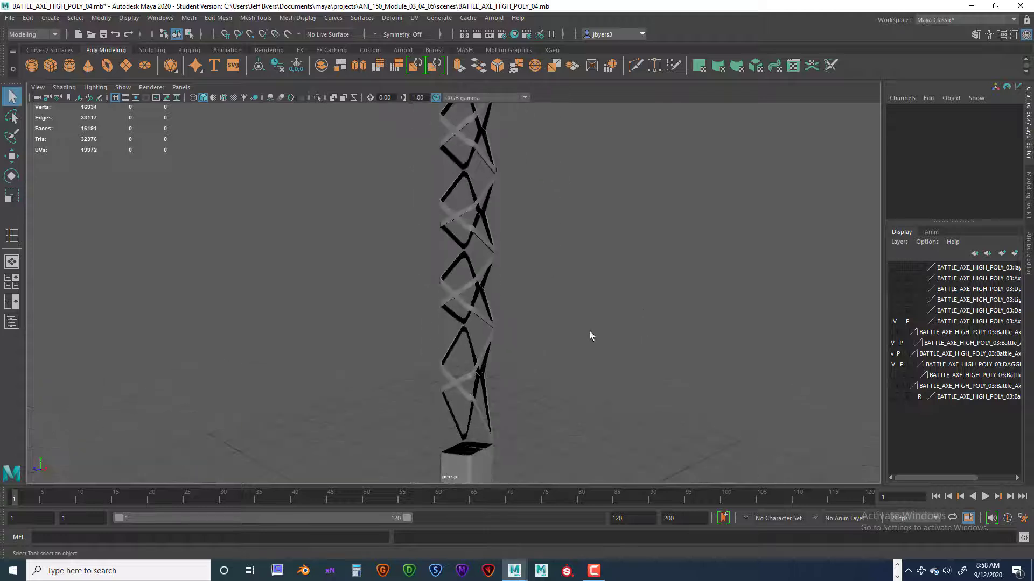
{"action": "middle_click_drag", "start_coordinate": [512, 316], "coordinate": [515, 363], "text": "alt"}
{"action": "middle_click_drag", "start_coordinate": [517, 294], "coordinate": [542, 387], "text": "alt"}
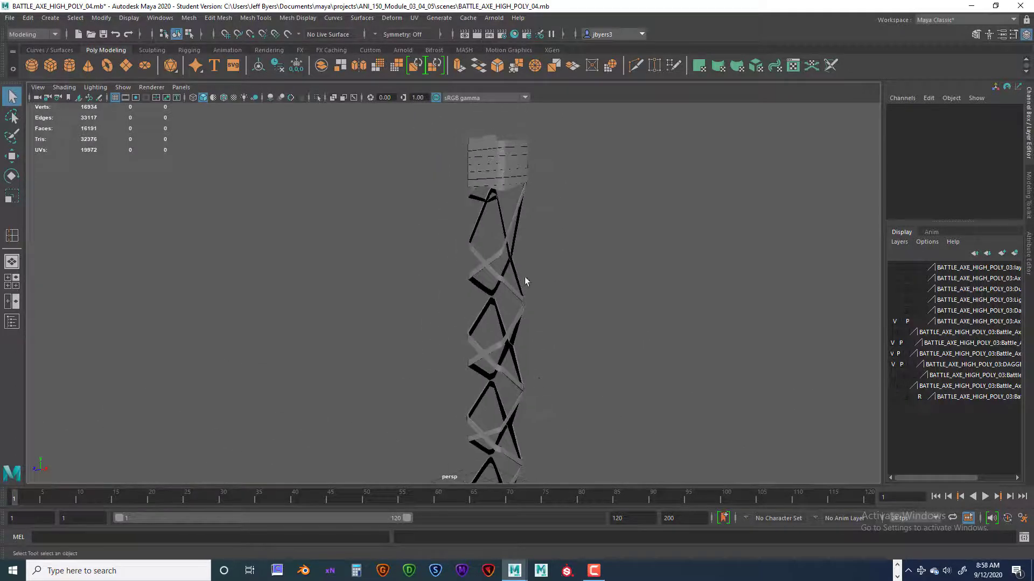
{"action": "middle_click_drag", "start_coordinate": [527, 277], "coordinate": [552, 328], "text": "alt"}
{"action": "left_click_drag", "start_coordinate": [553, 328], "coordinate": [574, 325], "text": "alt"}
{"action": "scroll", "coordinate": [573, 326], "scroll_direction": "up", "scroll_amount": 5}
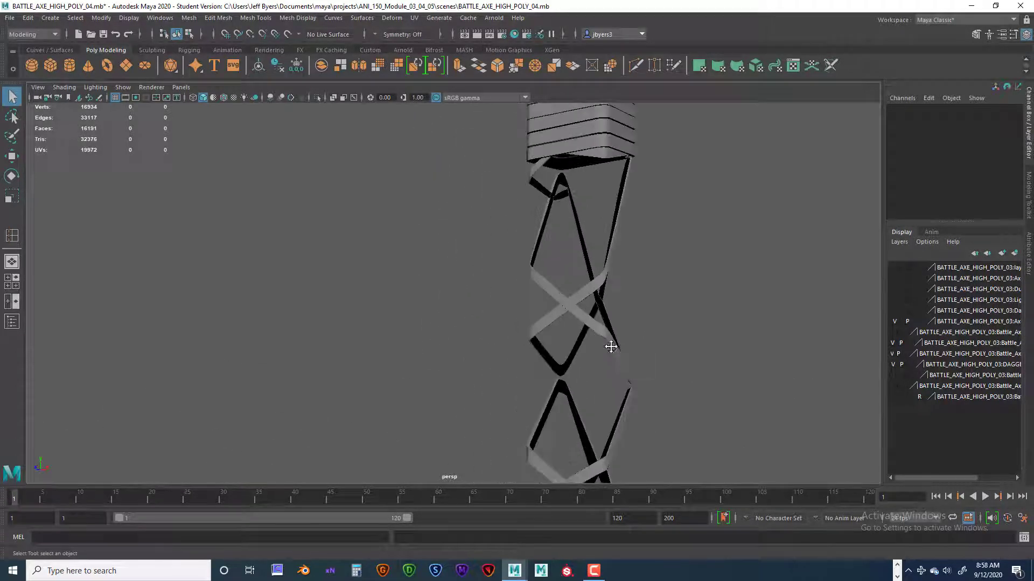
{"action": "middle_click_drag", "start_coordinate": [611, 347], "coordinate": [549, 274], "text": "alt"}
{"action": "scroll", "coordinate": [547, 301], "scroll_direction": "up", "scroll_amount": 5}
{"action": "middle_click_drag", "start_coordinate": [487, 280], "coordinate": [576, 321], "text": "alt"}
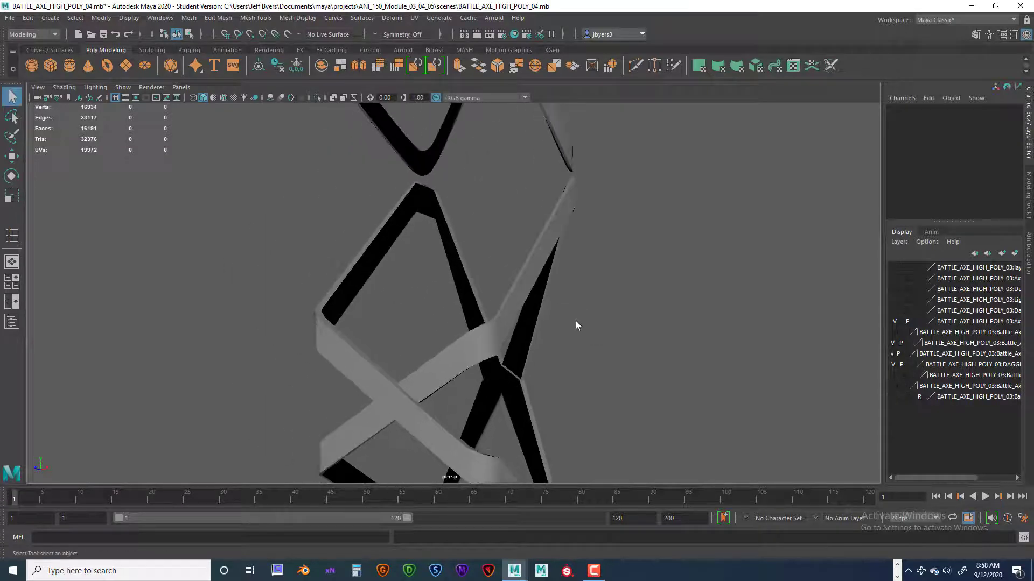
{"action": "scroll", "coordinate": [576, 320], "scroll_direction": "down", "scroll_amount": 3}
{"action": "mouse_move", "coordinate": [575, 319]}
{"action": "left_mouse_down", "text": "alt"}
{"action": "mouse_move", "coordinate": [563, 295]}
{"action": "mouse_move", "coordinate": [573, 315]}
{"action": "left_mouse_up", "text": "alt"}
{"action": "middle_click_drag", "start_coordinate": [573, 317], "coordinate": [577, 383], "text": "alt"}
{"action": "middle_click_drag", "start_coordinate": [573, 270], "coordinate": [587, 346], "text": "alt"}
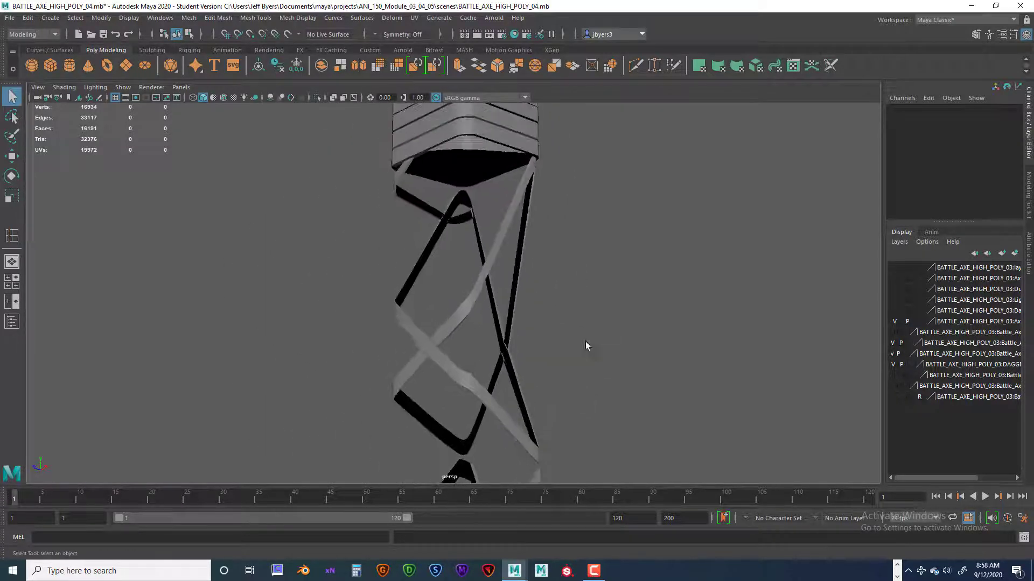
{"action": "middle_click_drag", "start_coordinate": [571, 224], "coordinate": [562, 311], "text": "alt"}
{"action": "left_click_drag", "start_coordinate": [563, 315], "coordinate": [481, 244], "text": "alt"}
Select the topmost group of straps wrapping the handle directly below the banded block.
{"action": "left_click", "coordinate": [474, 306]}
{"action": "scroll", "coordinate": [544, 333], "scroll_direction": "up", "scroll_amount": 2}
{"action": "left_click", "coordinate": [484, 237]}
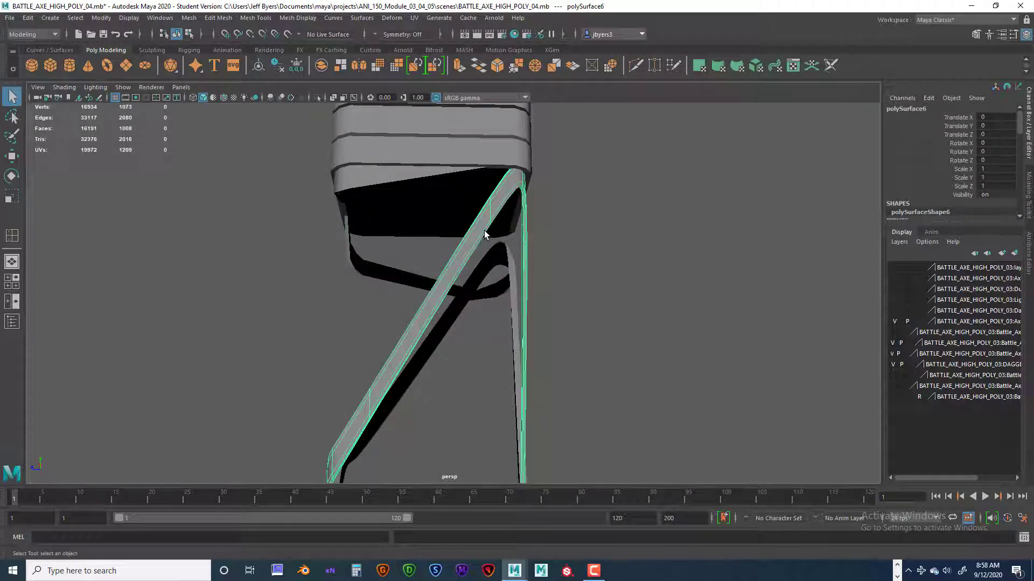
{"action": "left_click", "coordinate": [393, 273]}
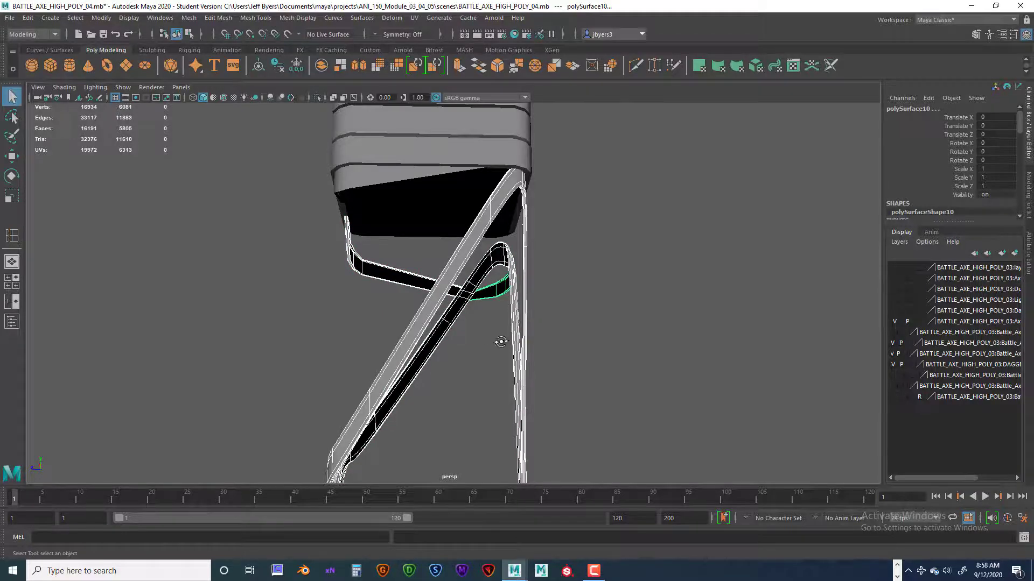
{"action": "left_click_drag", "start_coordinate": [501, 342], "coordinate": [533, 362], "text": "alt"}
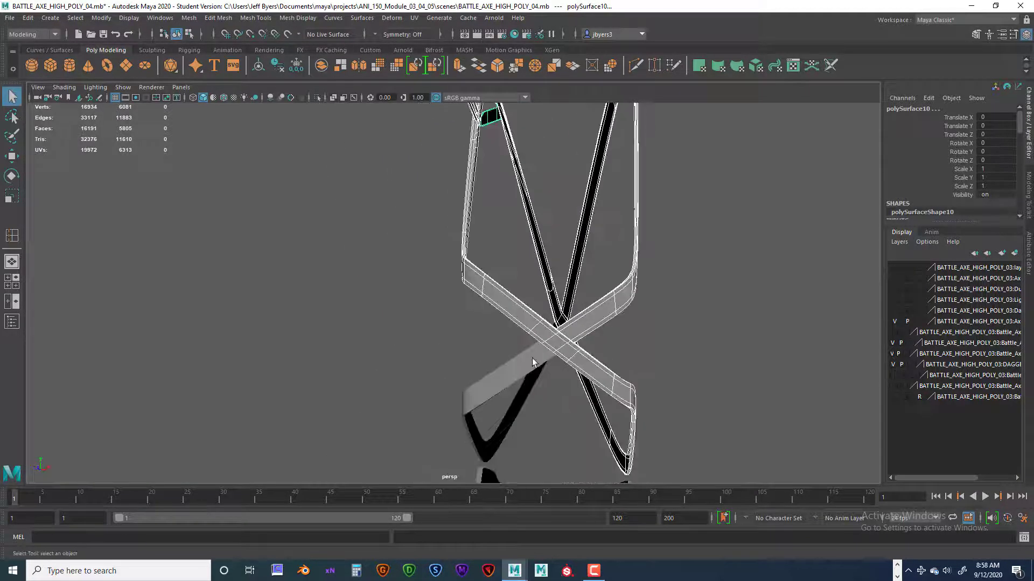
{"action": "left_click_drag", "start_coordinate": [616, 371], "coordinate": [550, 210], "text": "alt"}
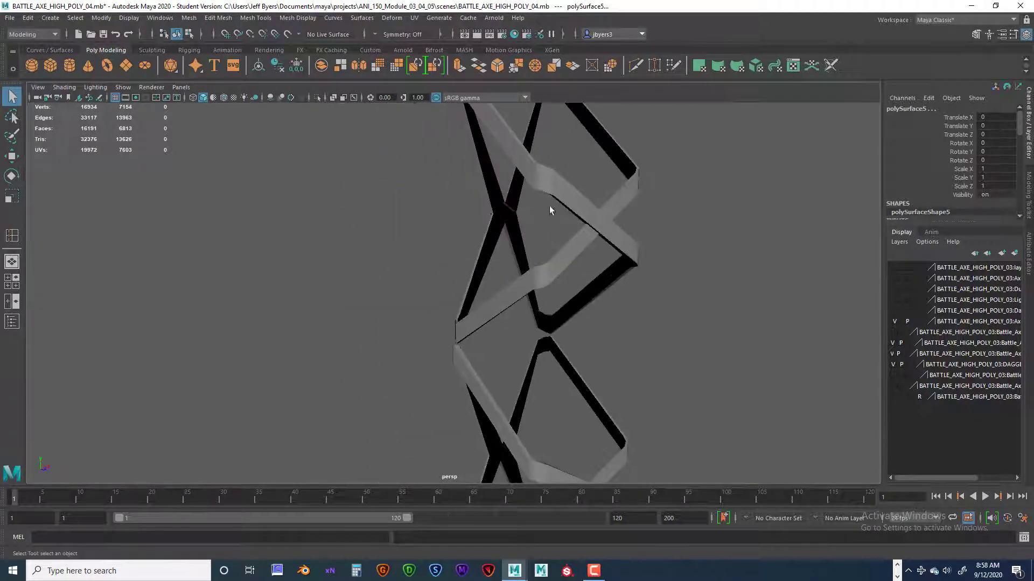
Check the selected top straps from several sides and isolate them.
{"action": "left_click_drag", "start_coordinate": [598, 182], "coordinate": [596, 151], "text": "alt"}
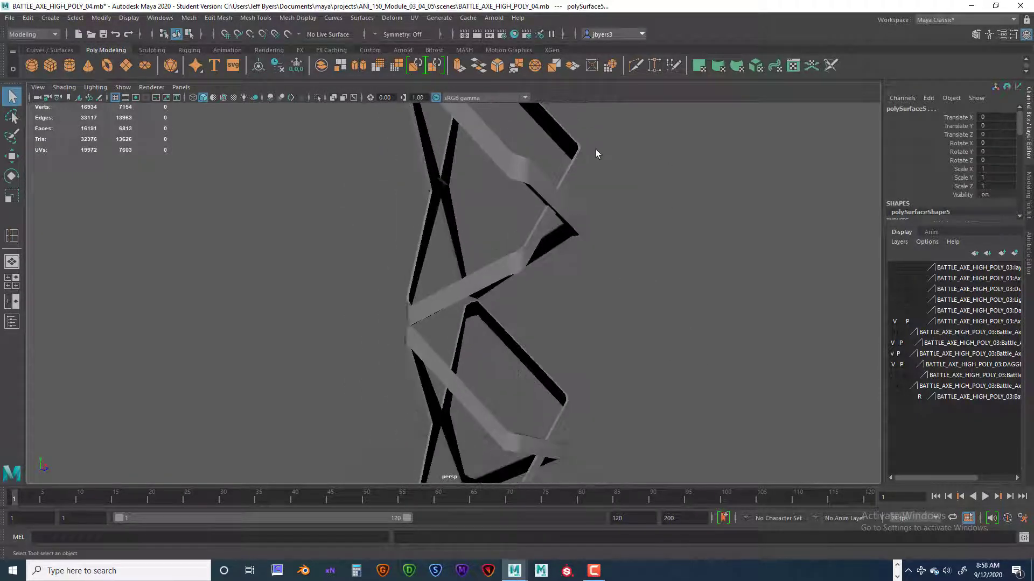
{"action": "middle_click_drag", "start_coordinate": [596, 151], "coordinate": [609, 309], "text": "alt"}
{"action": "left_click_drag", "start_coordinate": [609, 309], "coordinate": [637, 321], "text": "alt"}
{"action": "middle_click_drag", "start_coordinate": [634, 264], "coordinate": [632, 372], "text": "alt"}
{"action": "left_click_drag", "start_coordinate": [632, 372], "coordinate": [603, 288], "text": "alt"}
{"action": "left_click_drag", "start_coordinate": [577, 330], "coordinate": [551, 311], "text": "alt"}
{"action": "left_click_drag", "start_coordinate": [603, 273], "coordinate": [539, 172], "text": "alt"}
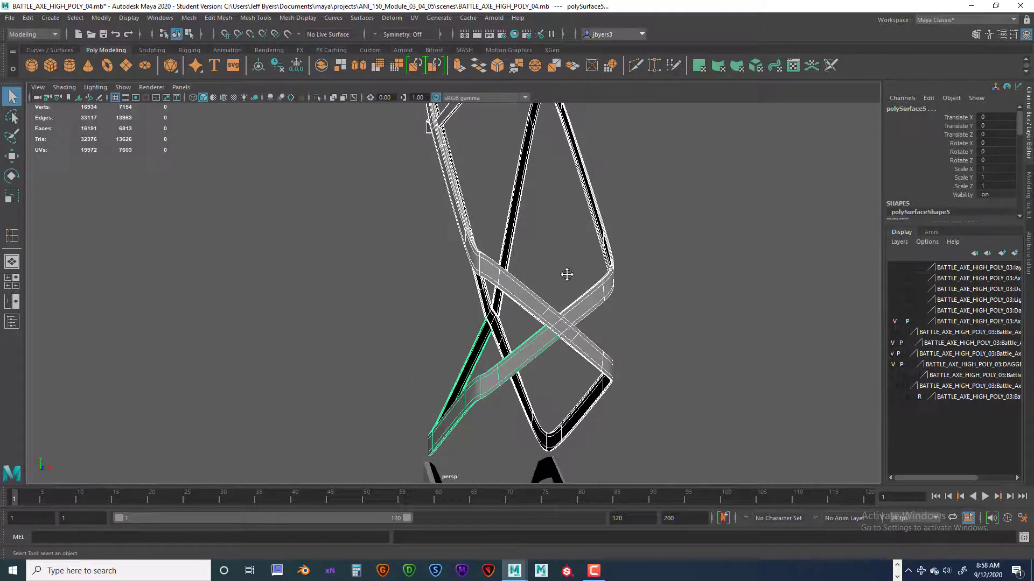
{"action": "middle_click_drag", "start_coordinate": [567, 274], "coordinate": [593, 320], "text": "alt"}
{"action": "scroll", "coordinate": [593, 319], "scroll_direction": "up", "scroll_amount": 2}
{"action": "middle_click_drag", "start_coordinate": [581, 253], "coordinate": [598, 329], "text": "alt"}
{"action": "scroll", "coordinate": [607, 331], "scroll_direction": "down", "scroll_amount": 1}
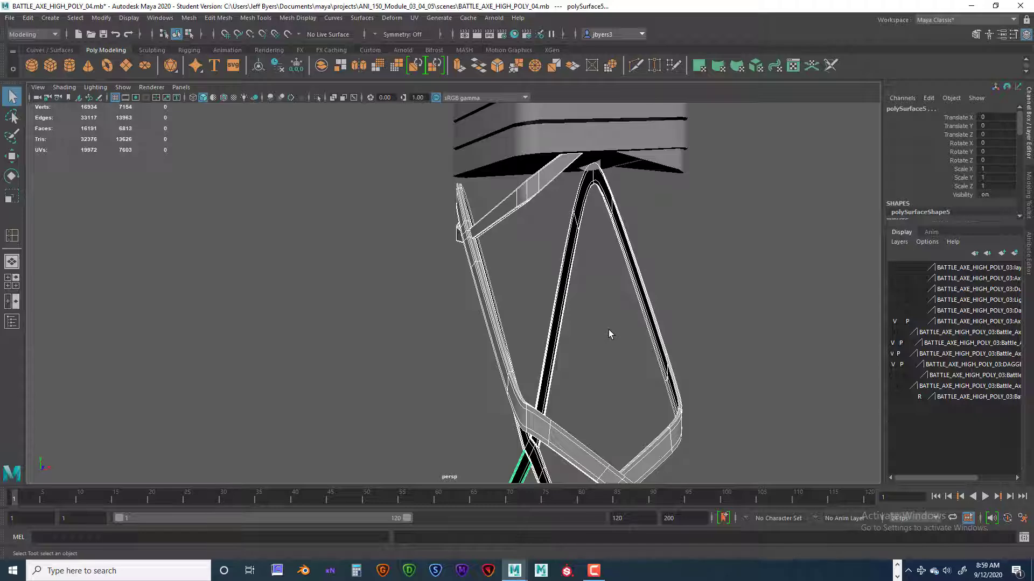
{"action": "key", "text": "ctrl+1"}
Select all the isolated top straps and switch them to unsmoothed display.
{"action": "scroll", "coordinate": [625, 331], "scroll_direction": "down", "scroll_amount": 1}
{"action": "left_click_drag", "start_coordinate": [636, 330], "coordinate": [458, 203], "text": "alt"}
{"action": "left_click", "coordinate": [529, 291]}
{"action": "left_click", "coordinate": [524, 318]}
{"action": "right_click_drag", "start_coordinate": [500, 238], "coordinate": [526, 331], "text": "alt"}
{"action": "left_click_drag", "start_coordinate": [574, 304], "coordinate": [588, 278], "text": "alt"}
{"action": "right_click_drag", "start_coordinate": [588, 278], "coordinate": [436, 251], "text": "alt"}
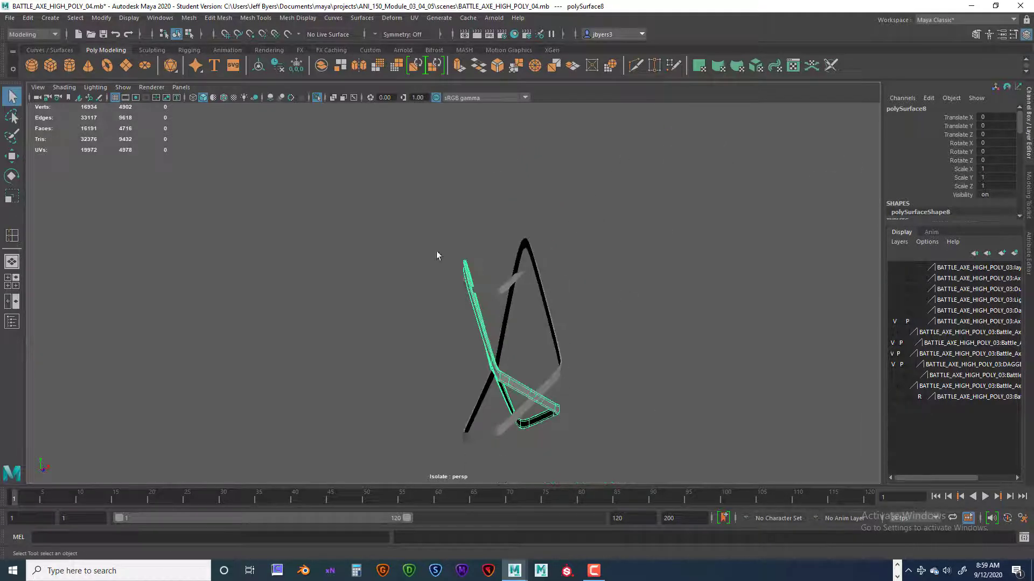
{"action": "left_click_drag", "start_coordinate": [350, 214], "coordinate": [618, 448]}
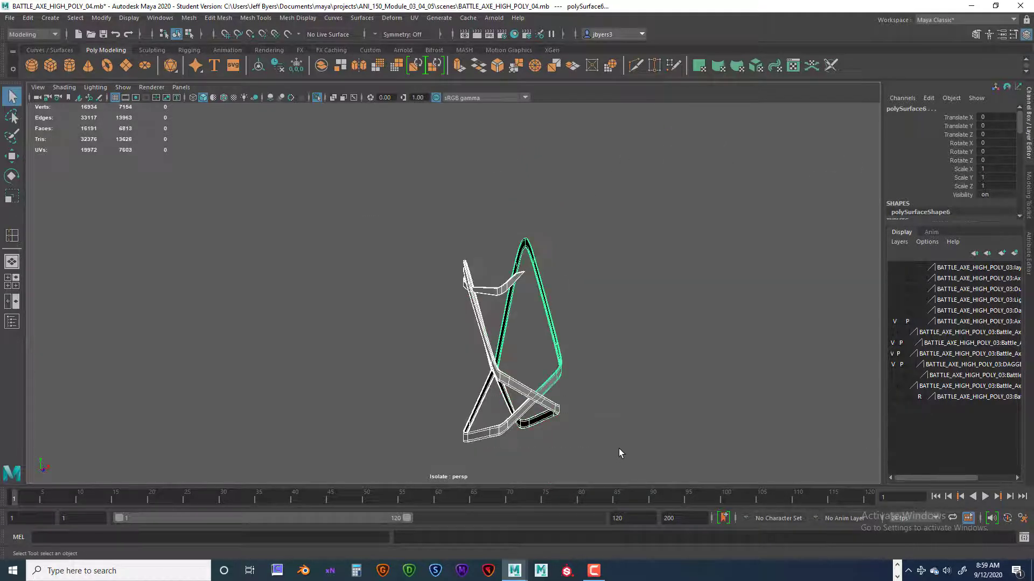
{"action": "key", "text": "1"}
Compare the smoothed and unsmoothed display of the top straps around their bends, leaving them unsmoothed.
{"action": "right_click_drag", "start_coordinate": [532, 372], "coordinate": [592, 365], "text": "alt"}
{"action": "middle_click_drag", "start_coordinate": [592, 365], "coordinate": [514, 336], "text": "alt"}
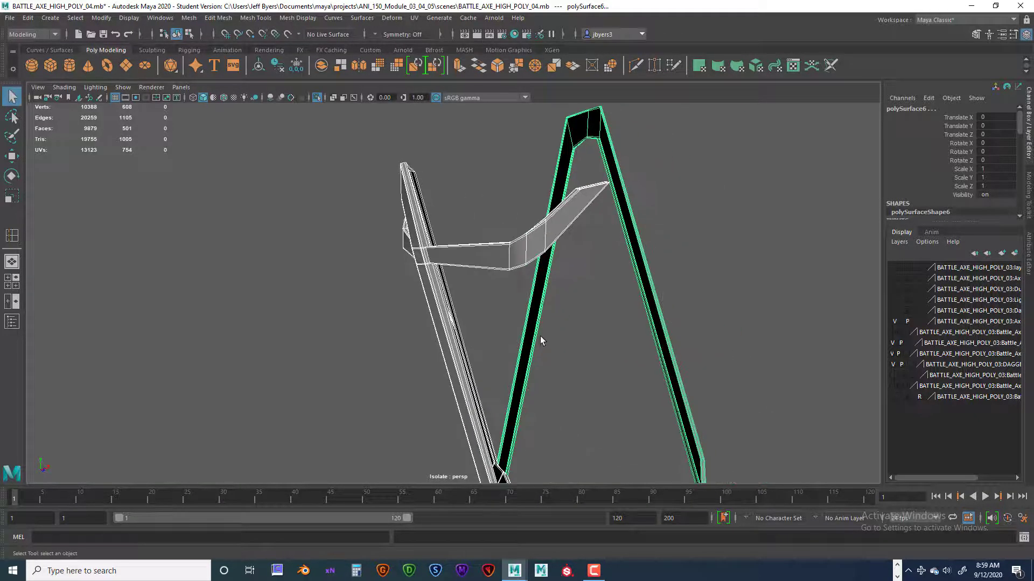
{"action": "key", "text": "3"}
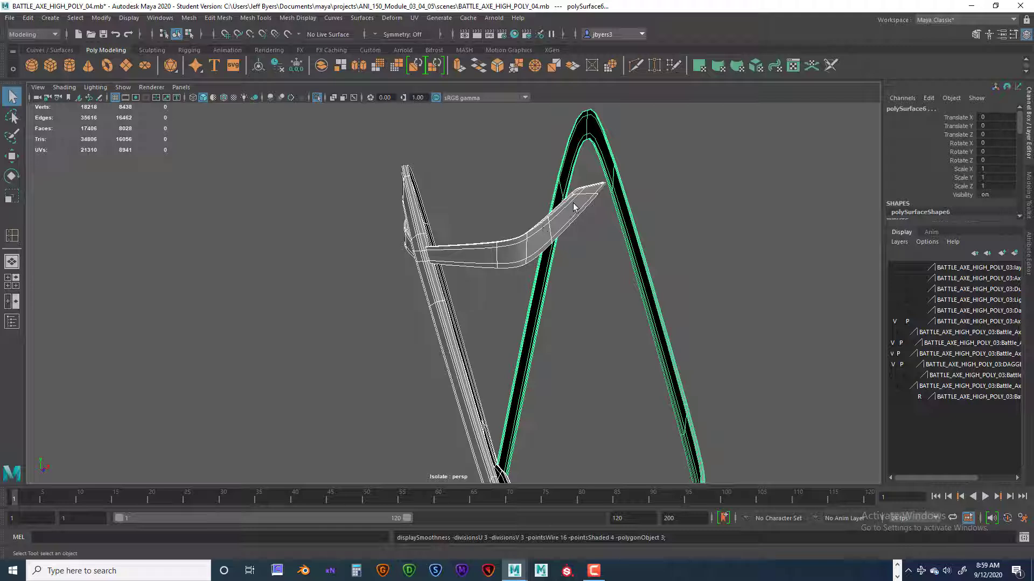
{"action": "key", "text": "1"}
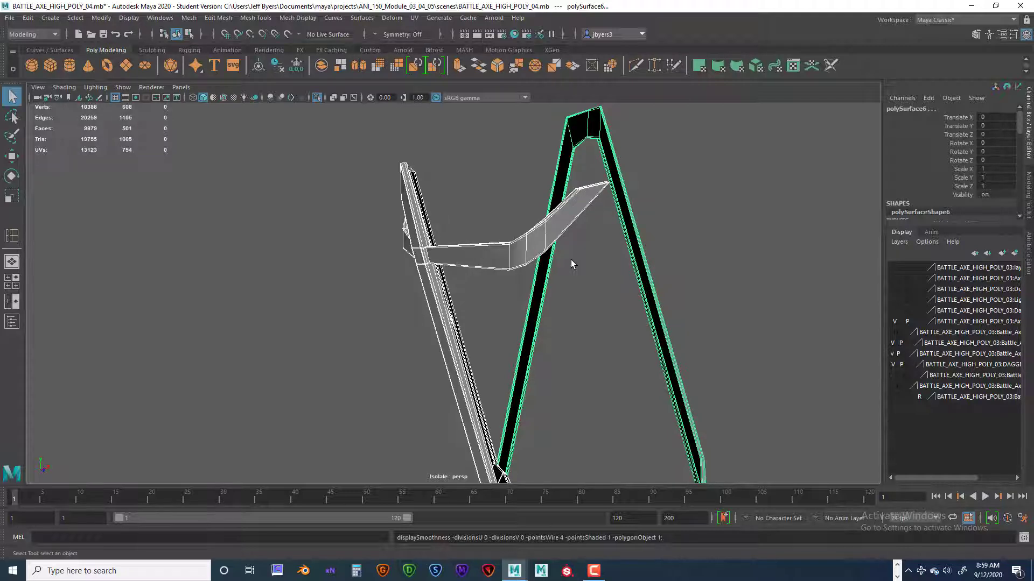
{"action": "scroll", "coordinate": [569, 254], "scroll_direction": "up", "scroll_amount": 2}
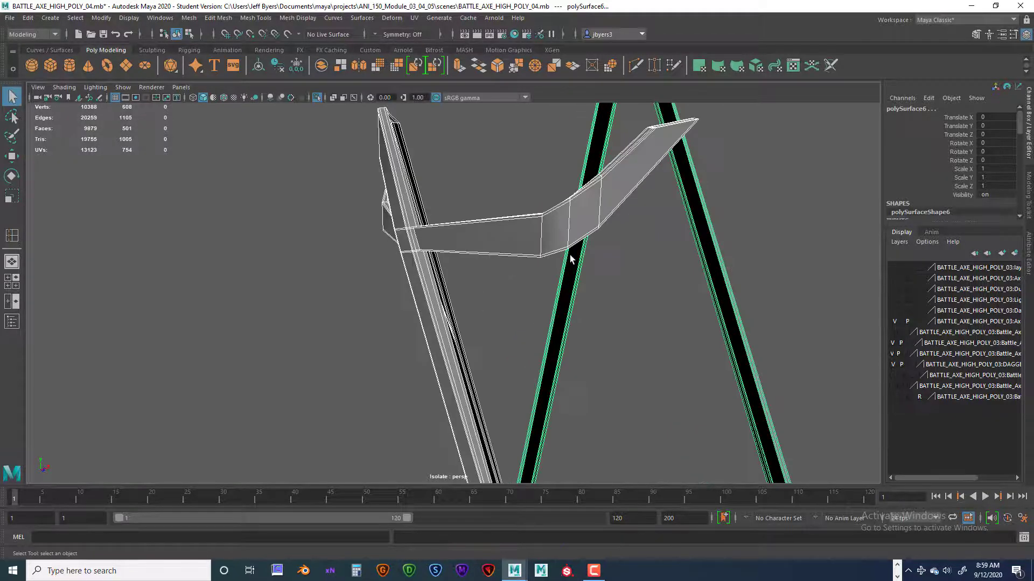
{"action": "scroll", "coordinate": [569, 254], "scroll_direction": "down", "scroll_amount": 2}
Select the long top strap polySurface8 and isolate it on its own.
{"action": "left_click", "coordinate": [451, 359]}
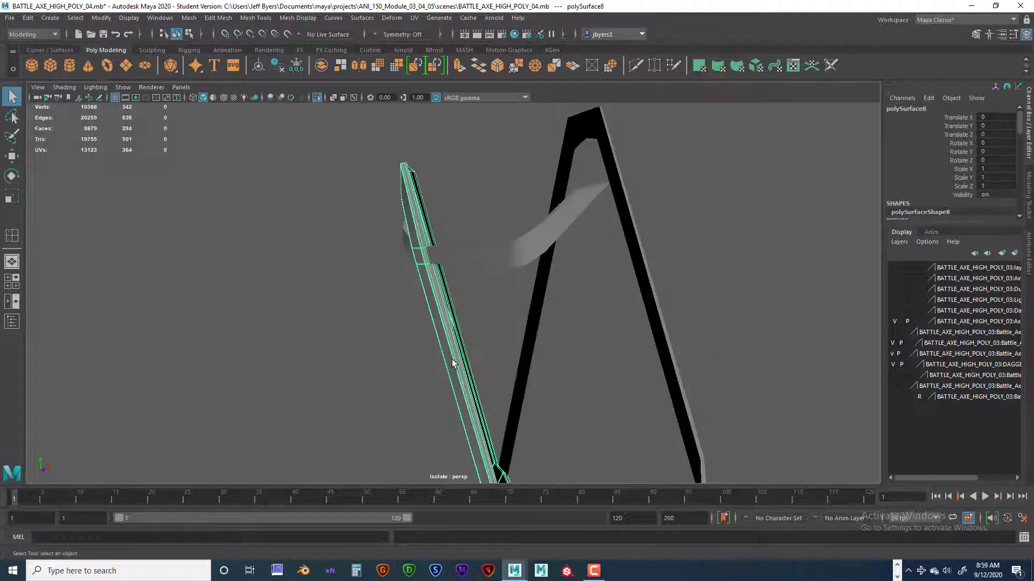
{"action": "scroll", "coordinate": [510, 343], "scroll_direction": "down", "scroll_amount": 2}
{"action": "left_click_drag", "start_coordinate": [509, 344], "coordinate": [564, 389], "text": "alt"}
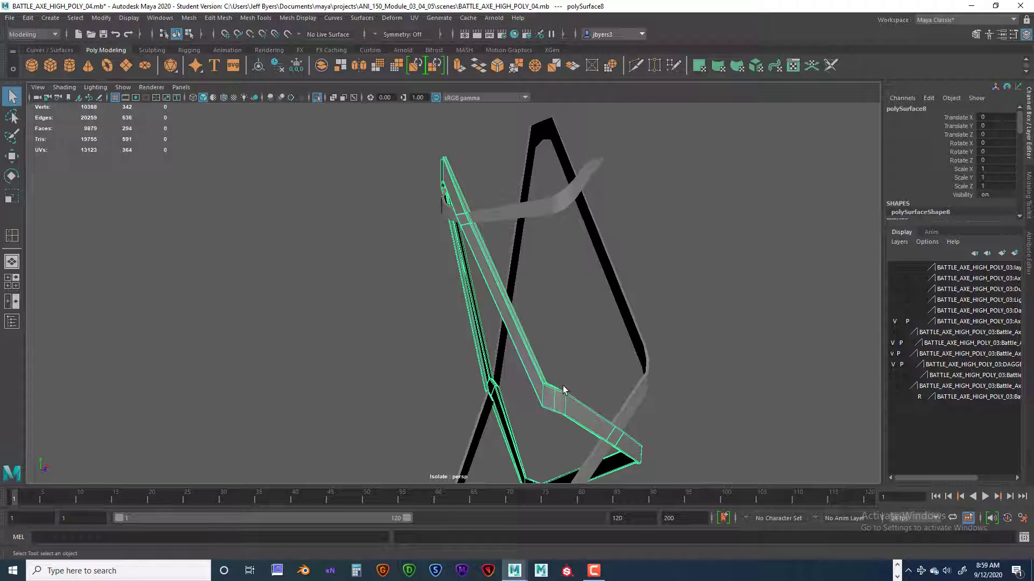
{"action": "key", "text": "ctrl+1"}
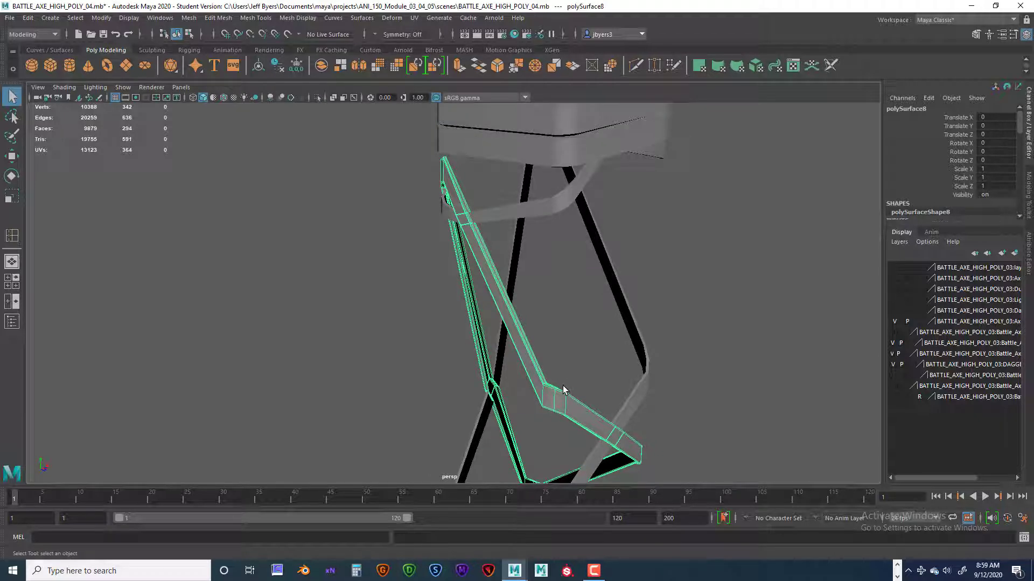
{"action": "key", "text": "ctrl+1"}
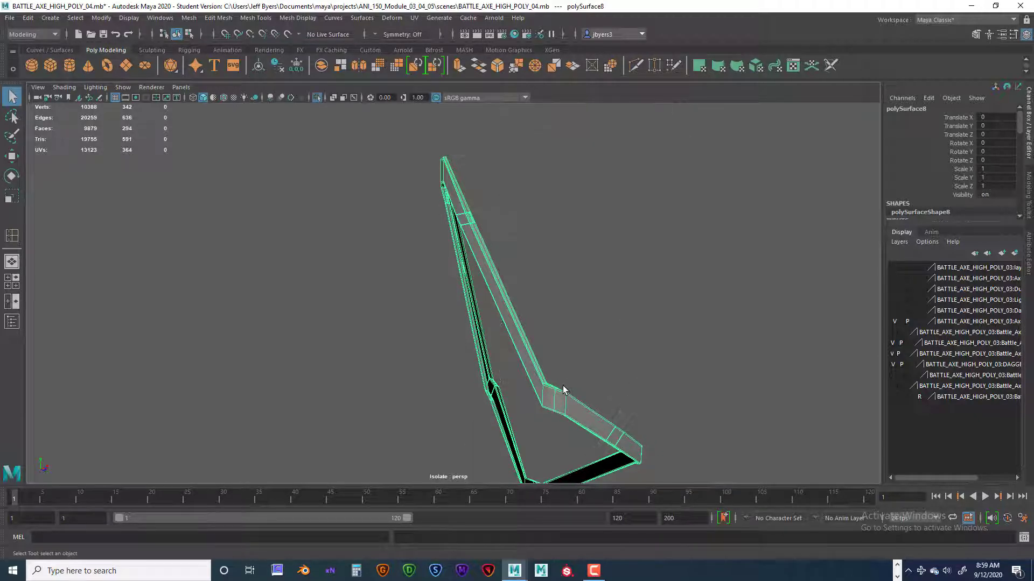
Examine the upper bend and the small raised crossing sections of the isolated strap polySurface8 up close.
{"action": "scroll", "coordinate": [549, 377], "scroll_direction": "up", "scroll_amount": 5}
{"action": "left_click", "coordinate": [621, 254]}
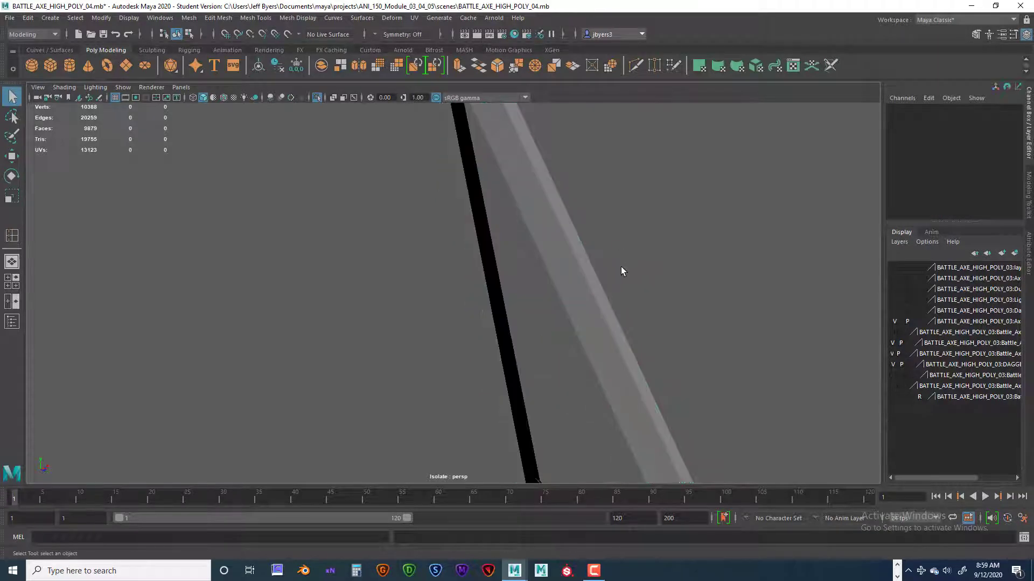
{"action": "left_click_drag", "start_coordinate": [619, 270], "coordinate": [443, 350], "text": "alt"}
{"action": "middle_click_drag", "start_coordinate": [502, 347], "coordinate": [544, 357], "text": "alt"}
{"action": "scroll", "coordinate": [611, 367], "scroll_direction": "down", "scroll_amount": 9}
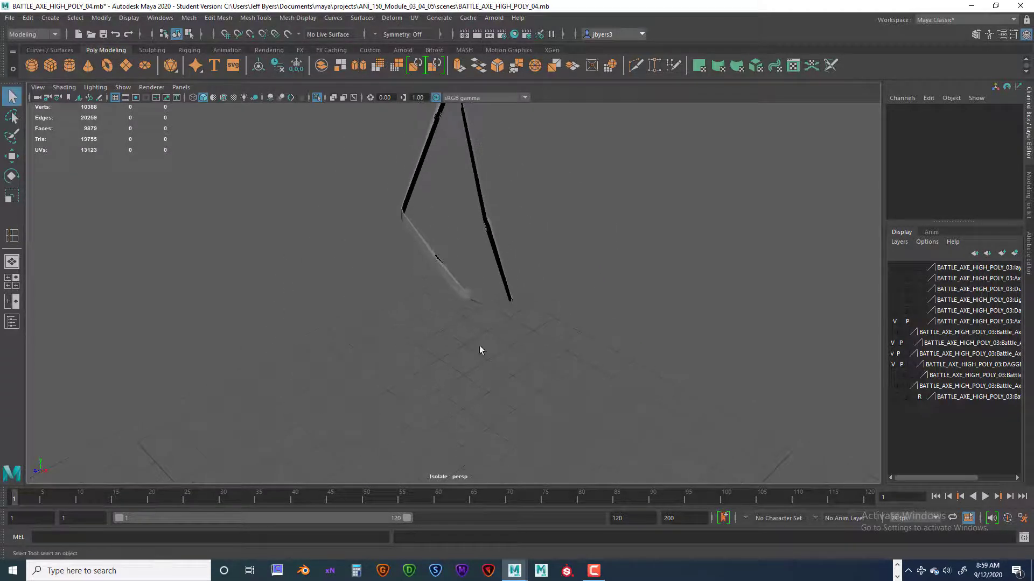
{"action": "middle_click_drag", "start_coordinate": [483, 310], "coordinate": [485, 372], "text": "alt"}
{"action": "scroll", "coordinate": [522, 442], "scroll_direction": "up", "scroll_amount": 6}
{"action": "scroll", "coordinate": [486, 372], "scroll_direction": "up", "scroll_amount": 4}
{"action": "scroll", "coordinate": [486, 371], "scroll_direction": "up", "scroll_amount": 2}
{"action": "left_click", "coordinate": [663, 431]}
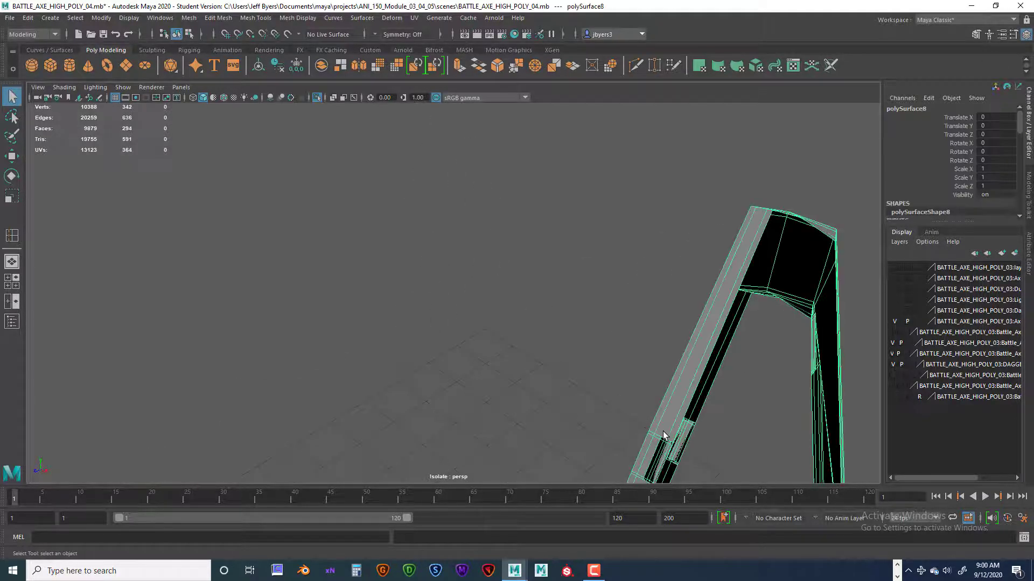
Switch the isolated strap to face selection, then select and frame a long face on its small raised crossing section.
{"action": "right_click_drag", "start_coordinate": [663, 431], "coordinate": [660, 452]}
{"action": "left_click", "coordinate": [659, 459]}
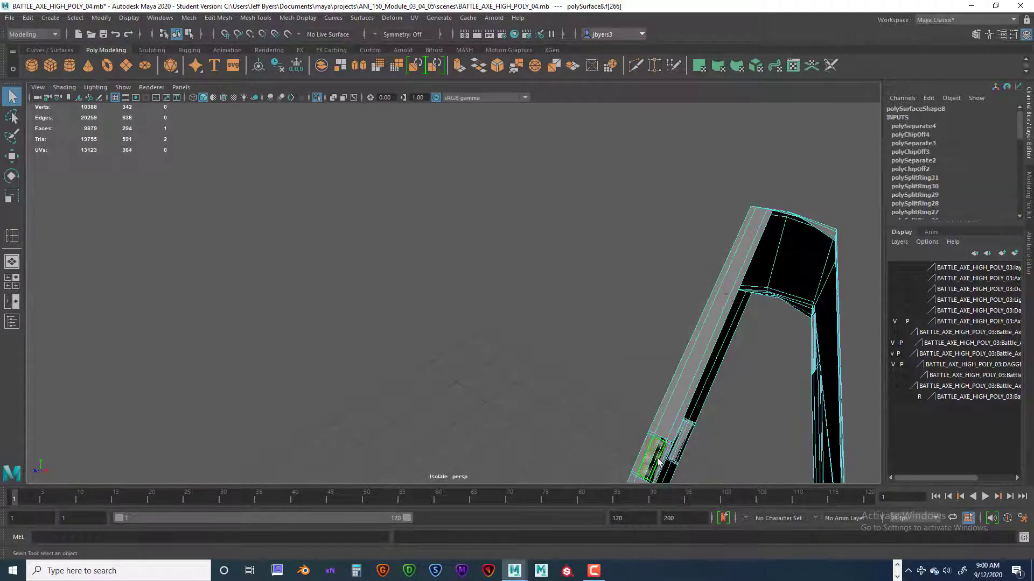
{"action": "left_click_drag", "start_coordinate": [660, 416], "coordinate": [649, 386], "text": "alt"}
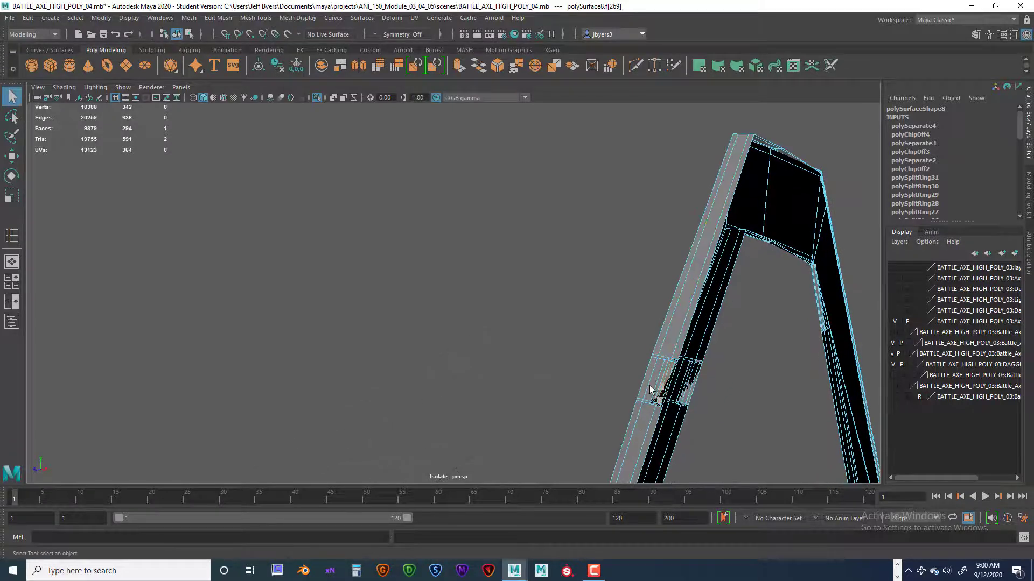
{"action": "left_click", "coordinate": [648, 377]}
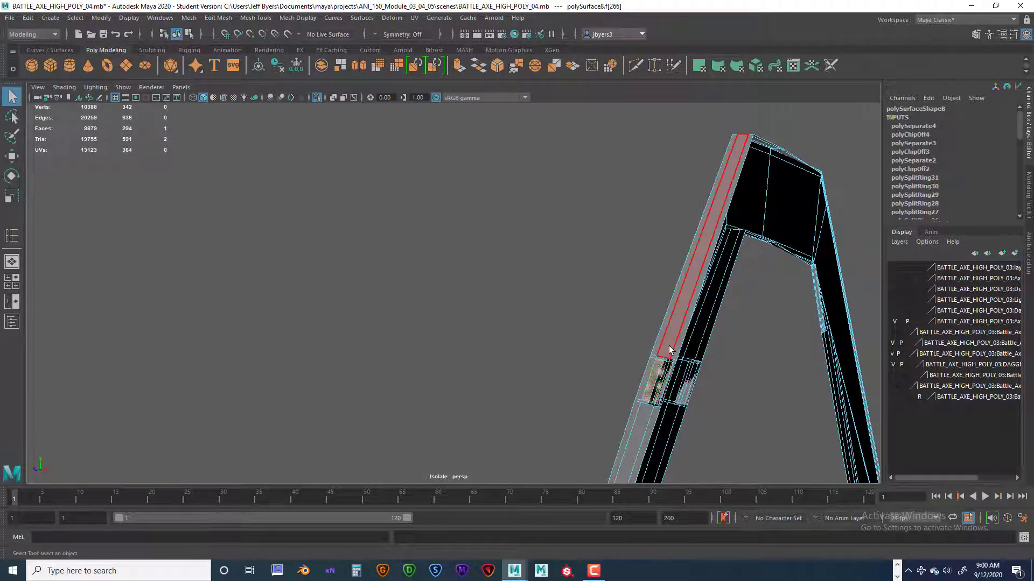
{"action": "key", "text": "f"}
{"action": "scroll", "coordinate": [669, 350], "scroll_direction": "down", "scroll_amount": 5}
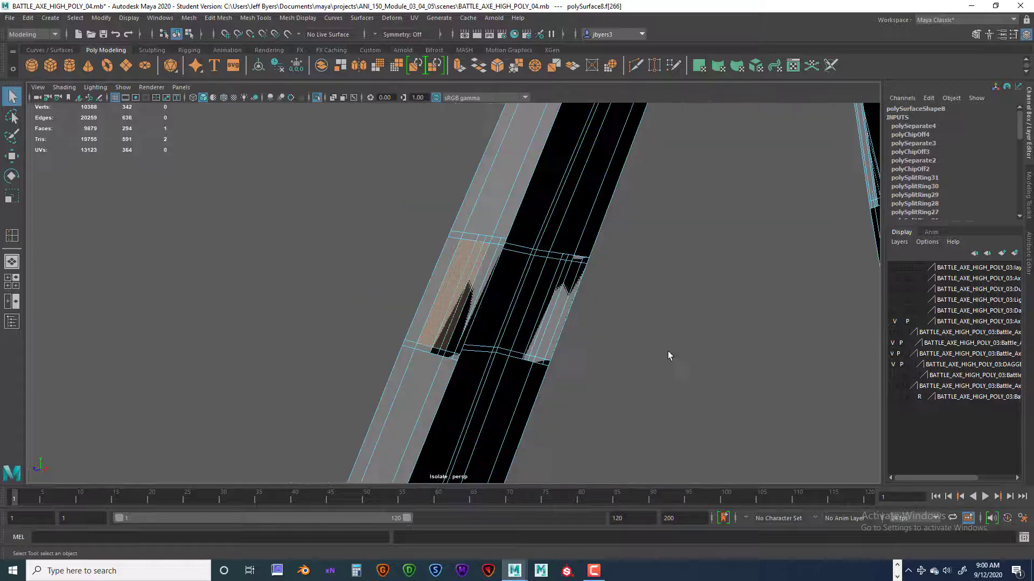
Examine the overlapping faces on the raised crossing section from both sides of the strap.
{"action": "left_click_drag", "start_coordinate": [577, 374], "coordinate": [611, 380], "text": "alt"}
{"action": "left_click", "coordinate": [606, 376]}
{"action": "left_click_drag", "start_coordinate": [520, 345], "coordinate": [529, 310], "text": "alt"}
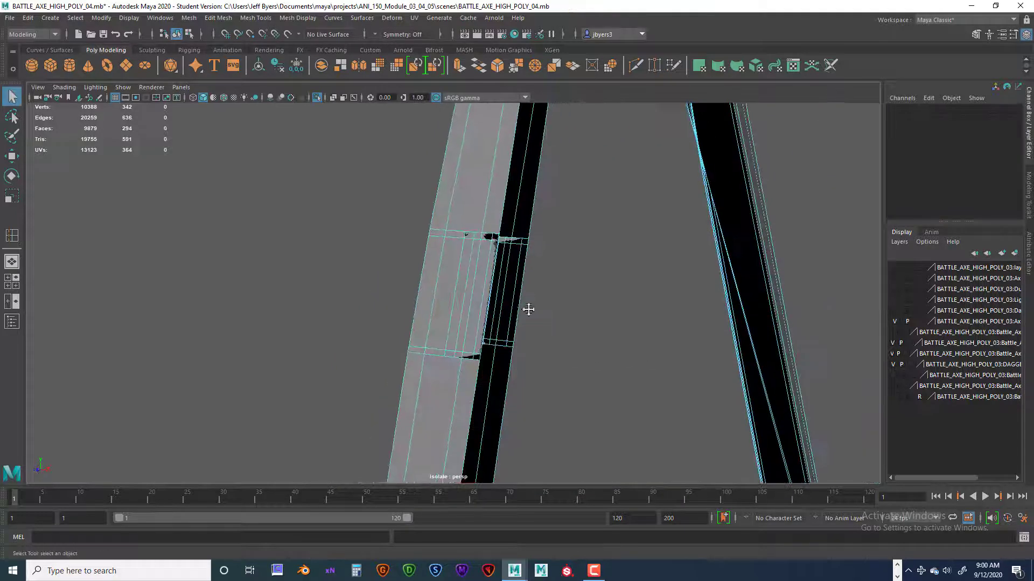
{"action": "middle_click_drag", "start_coordinate": [528, 310], "coordinate": [546, 337], "text": "alt"}
{"action": "left_click_drag", "start_coordinate": [546, 337], "coordinate": [547, 342], "text": "alt"}
{"action": "middle_click_drag", "start_coordinate": [547, 341], "coordinate": [555, 256], "text": "alt"}
{"action": "left_click", "coordinate": [555, 321]}
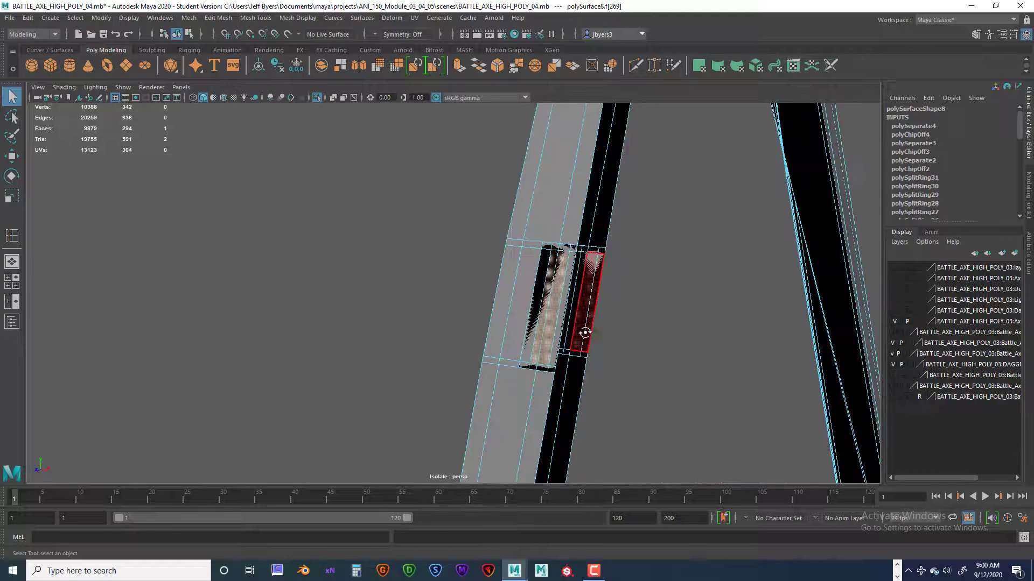
{"action": "left_click_drag", "start_coordinate": [581, 329], "coordinate": [429, 304], "text": "alt"}
Delete the first two overlapping long faces along one side of the raised crossing section.
{"action": "left_click", "coordinate": [399, 279]}
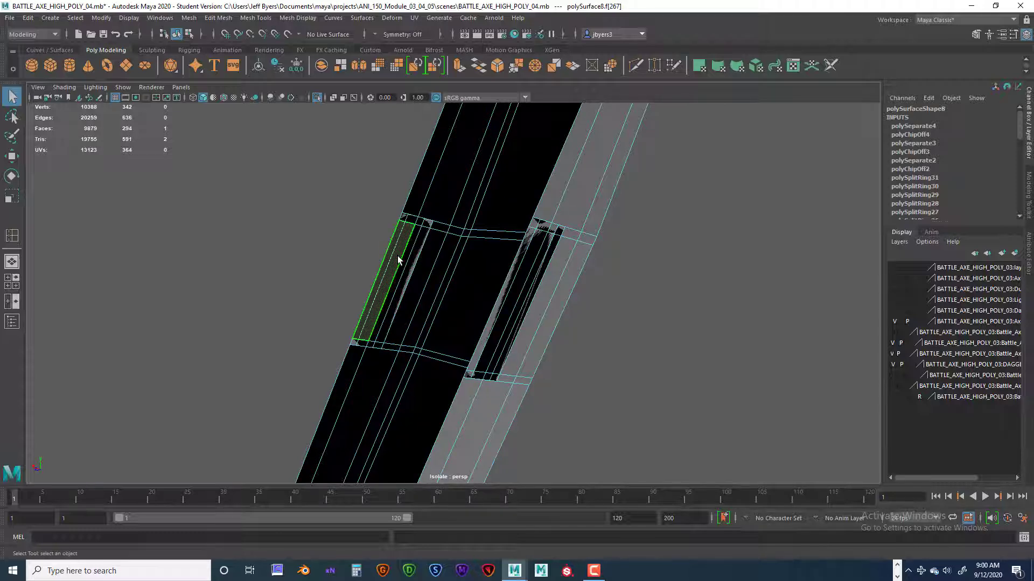
{"action": "mouse_move", "coordinate": [409, 260]}
{"action": "left_mouse_down", "text": "alt"}
{"action": "mouse_move", "coordinate": [581, 296]}
{"action": "mouse_move", "coordinate": [422, 247]}
{"action": "mouse_move", "coordinate": [425, 258]}
{"action": "mouse_move", "coordinate": [392, 260]}
{"action": "left_mouse_up", "text": "alt"}
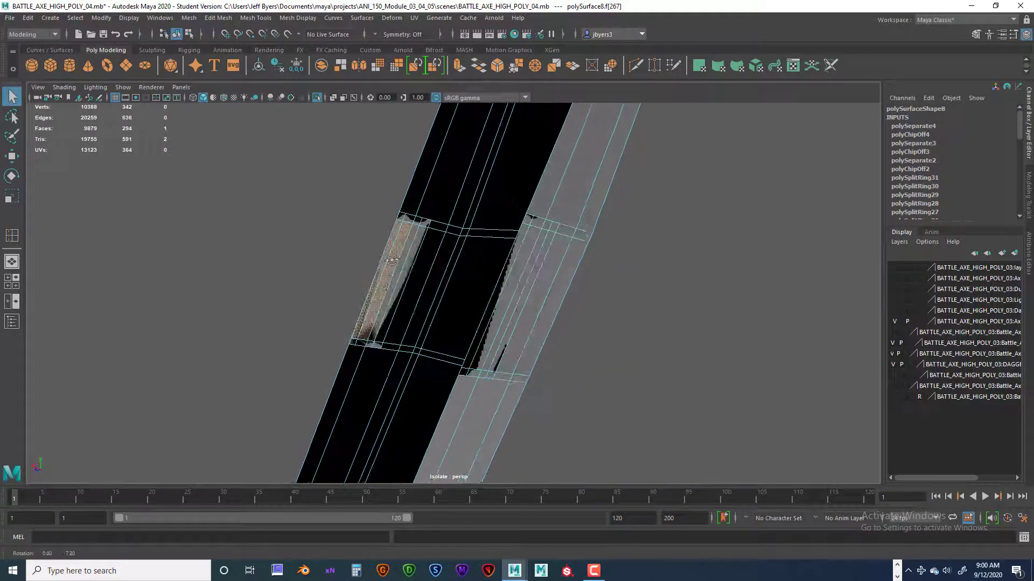
{"action": "key", "text": "Delete"}
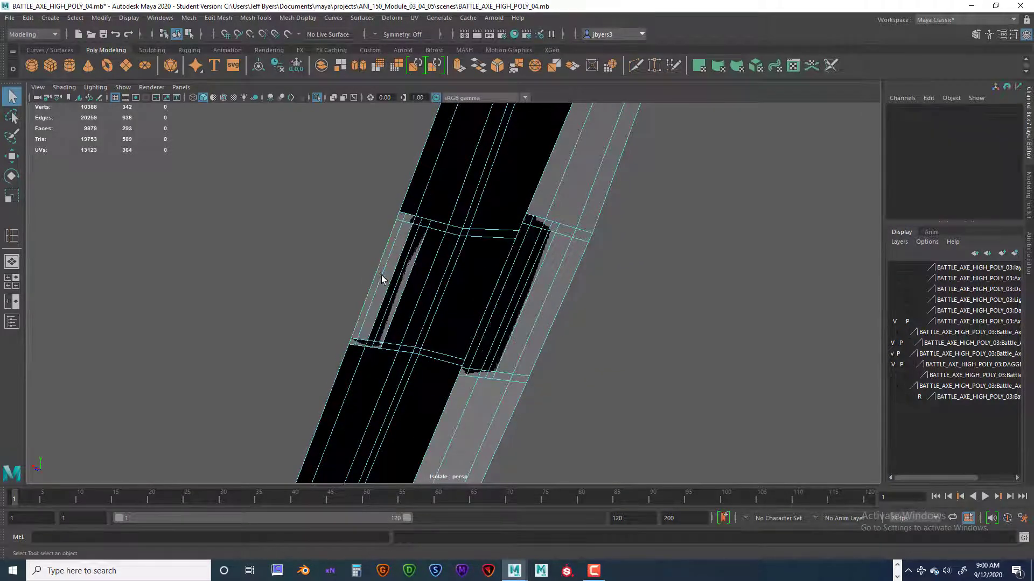
{"action": "left_click", "coordinate": [416, 277]}
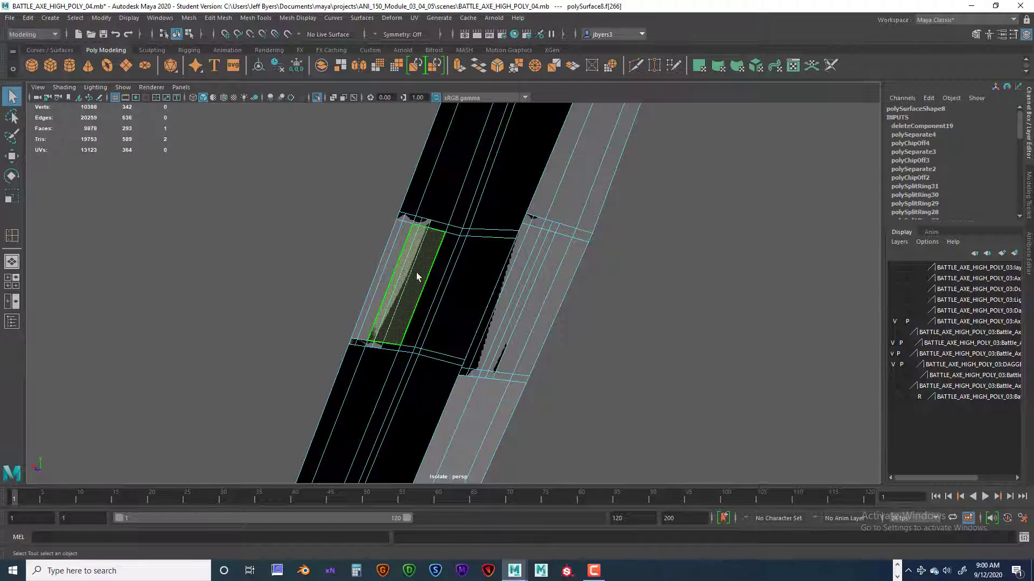
{"action": "left_click_drag", "start_coordinate": [427, 276], "coordinate": [428, 237], "text": "alt"}
{"action": "left_click", "coordinate": [426, 231]}
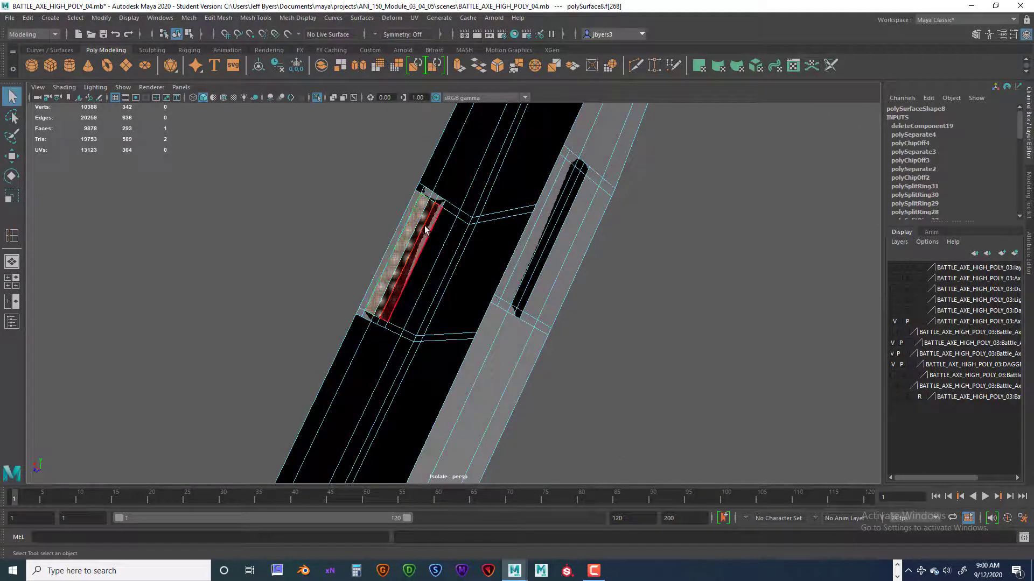
{"action": "key", "text": "Delete"}
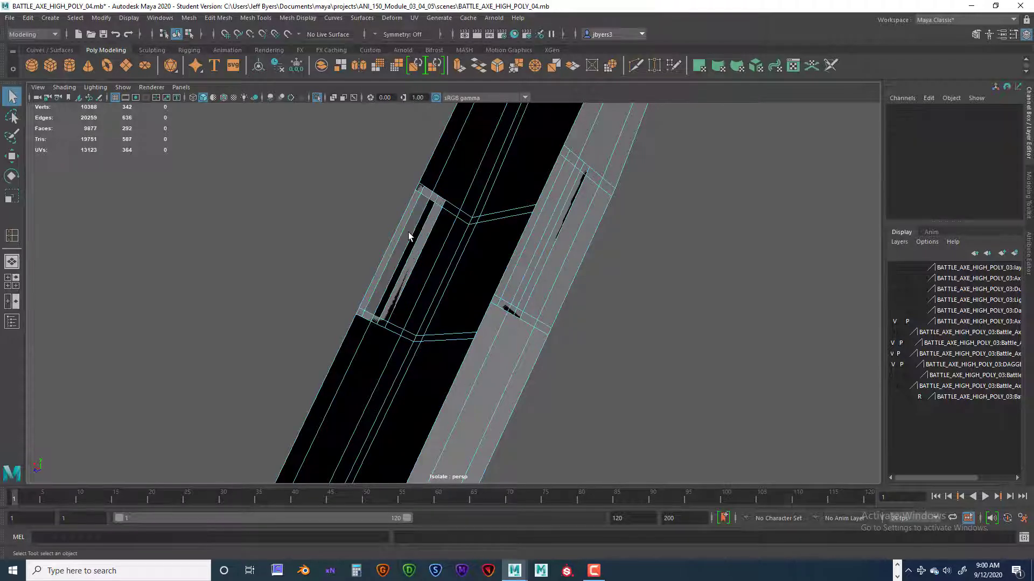
Delete the remaining overlapping long faces on that side of the crossing section, opening a notch in the strap.
{"action": "mouse_move", "coordinate": [408, 232]}
{"action": "left_mouse_down", "text": "alt"}
{"action": "mouse_move", "coordinate": [556, 288]}
{"action": "mouse_move", "coordinate": [418, 238]}
{"action": "mouse_move", "coordinate": [441, 262]}
{"action": "mouse_move", "coordinate": [495, 286]}
{"action": "mouse_move", "coordinate": [392, 235]}
{"action": "left_mouse_up", "text": "alt"}
{"action": "left_click", "coordinate": [392, 243]}
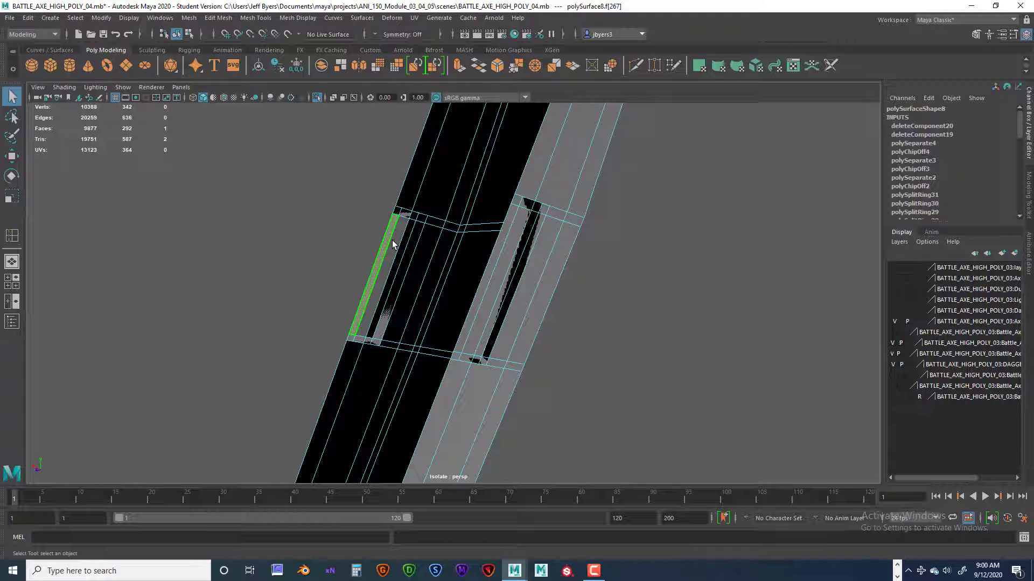
{"action": "key", "text": "Delete"}
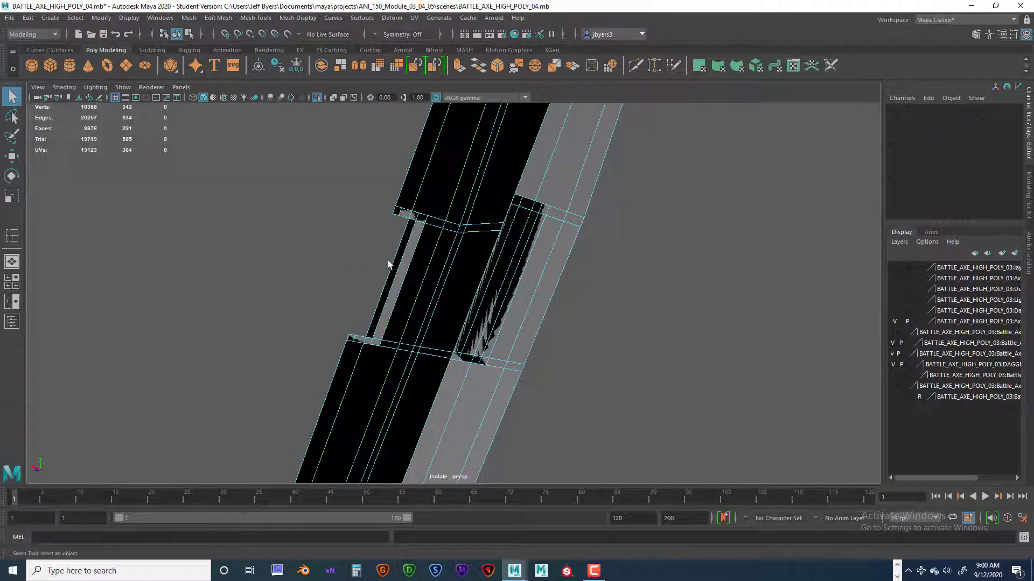
{"action": "left_click", "coordinate": [398, 262]}
{"action": "key", "text": "Delete"}
{"action": "left_click", "coordinate": [405, 262]}
{"action": "key", "text": "Delete"}
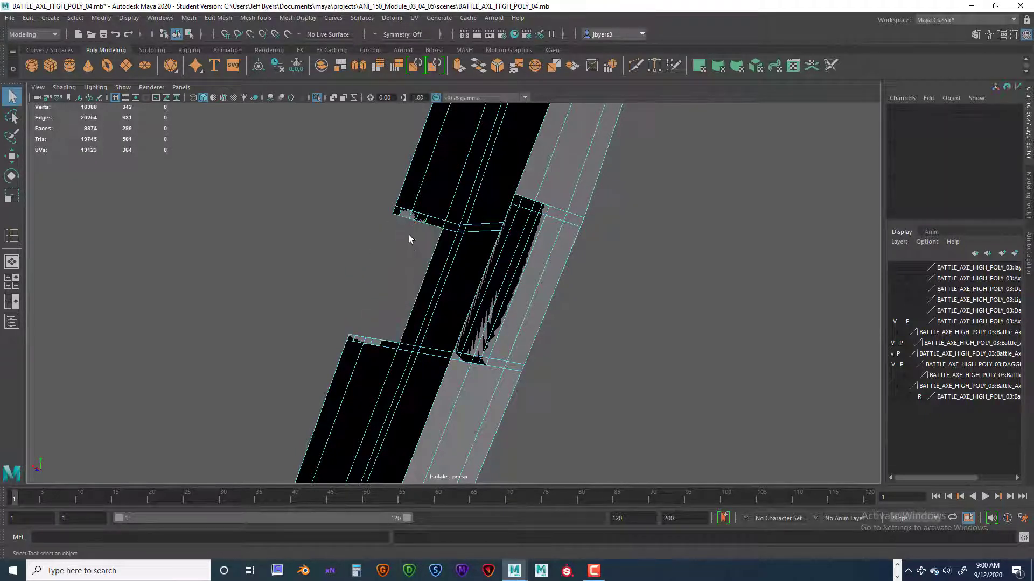
Delete the narrow leftover faces along the upper end of the opened notch.
{"action": "left_click", "coordinate": [434, 225]}
{"action": "key", "text": "Delete"}
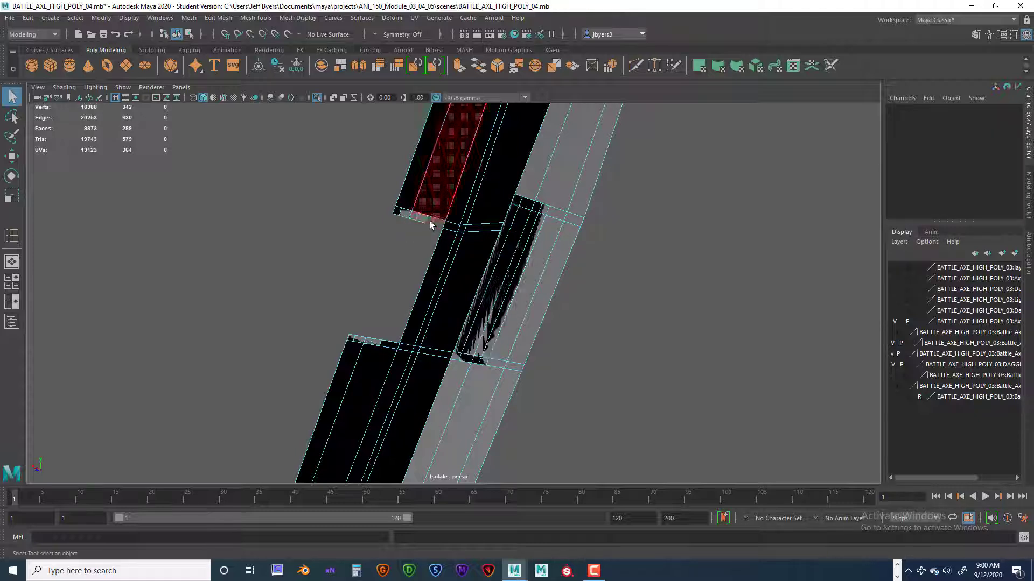
{"action": "left_click", "coordinate": [421, 219]}
{"action": "key", "text": "Delete"}
{"action": "left_click", "coordinate": [405, 215]}
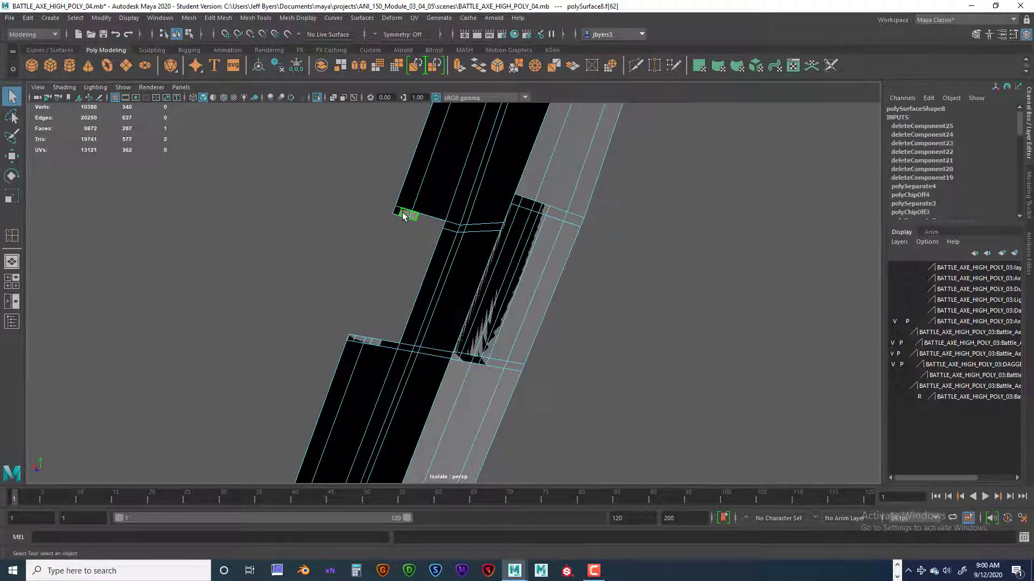
{"action": "key", "text": "Delete"}
{"action": "left_click", "coordinate": [399, 214]}
{"action": "key", "text": "Delete"}
{"action": "left_click", "coordinate": [397, 211]}
{"action": "key", "text": "Delete"}
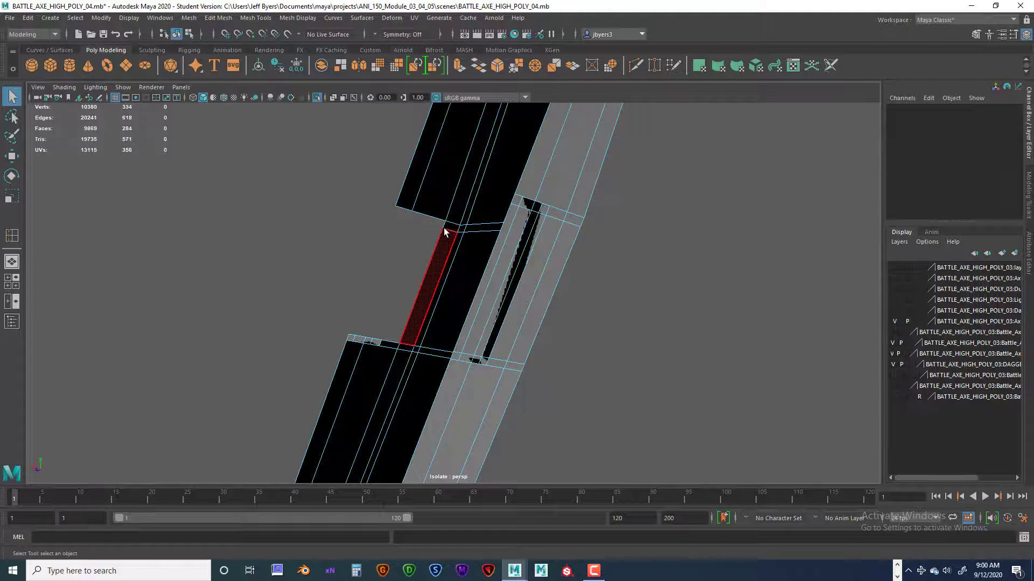
Delete the leftover faces along the notch's inner side and the innermost narrow faces at its lower end.
{"action": "left_click", "coordinate": [447, 230]}
{"action": "key", "text": "Delete"}
{"action": "left_click", "coordinate": [424, 291]}
{"action": "key", "text": "Delete"}
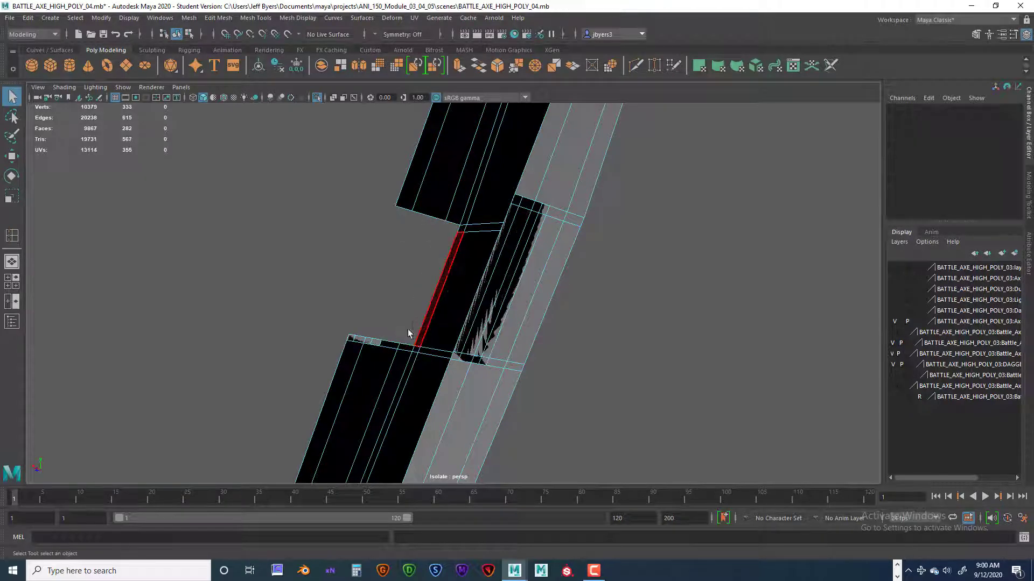
{"action": "left_click", "coordinate": [402, 347]}
{"action": "key", "text": "Delete"}
{"action": "left_click", "coordinate": [385, 344]}
{"action": "key", "text": "Delete"}
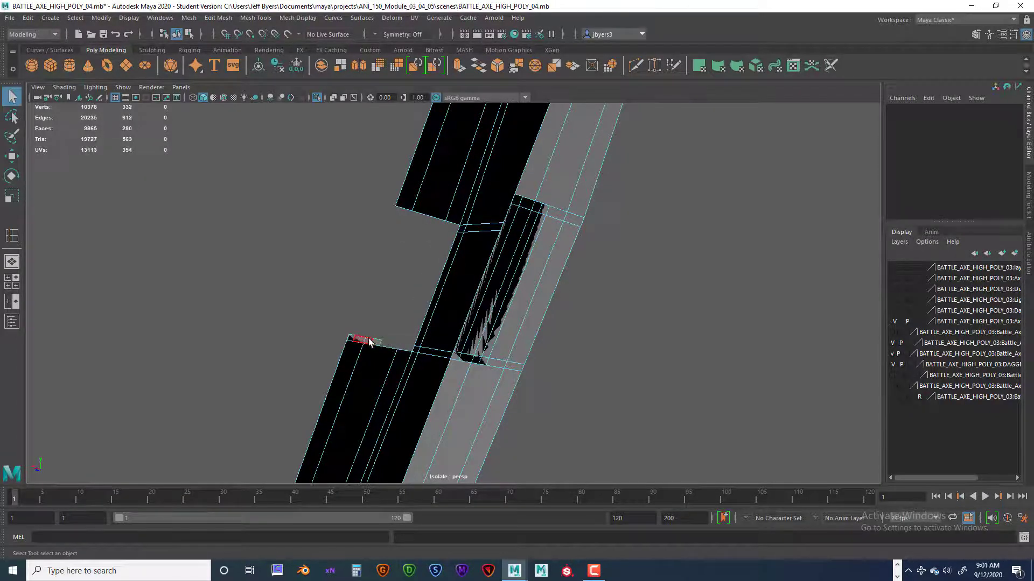
Delete the remaining narrow leftover faces at the notch's lower end.
{"action": "left_click", "coordinate": [372, 342]}
{"action": "key", "text": "Delete"}
{"action": "left_click", "coordinate": [364, 341]}
{"action": "key", "text": "Delete"}
{"action": "left_click", "coordinate": [357, 339]}
{"action": "key", "text": "Delete"}
{"action": "left_click", "coordinate": [351, 339]}
{"action": "key", "text": "Delete"}
Delete the long overlapping faces on the opposite side of the raised crossing section.
{"action": "left_click_drag", "start_coordinate": [400, 293], "coordinate": [575, 302], "text": "alt"}
{"action": "left_click", "coordinate": [585, 298]}
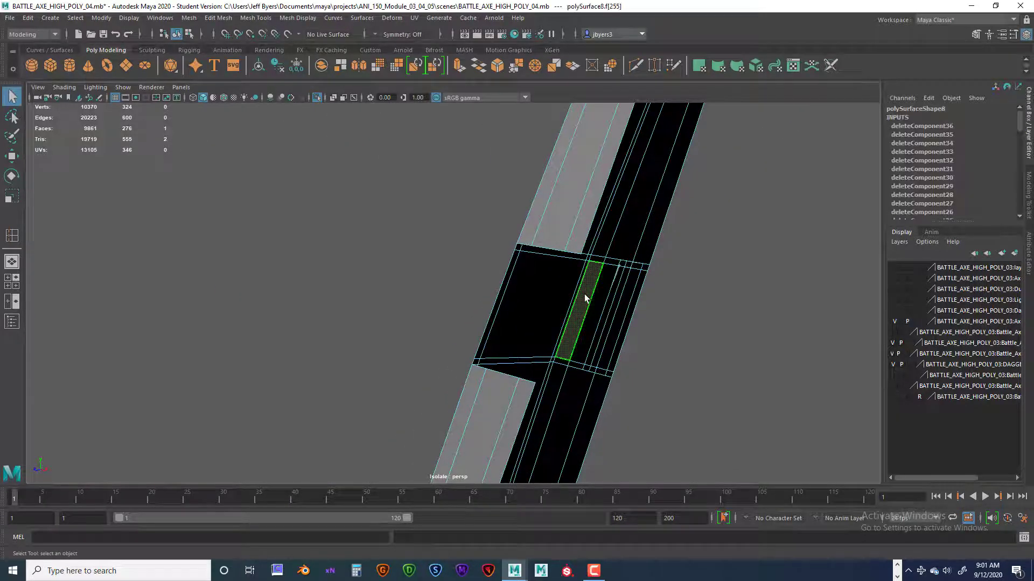
{"action": "key", "text": "Delete"}
{"action": "left_click", "coordinate": [600, 298]}
{"action": "key", "text": "Delete"}
{"action": "left_click", "coordinate": [610, 299]}
{"action": "key", "text": "Delete"}
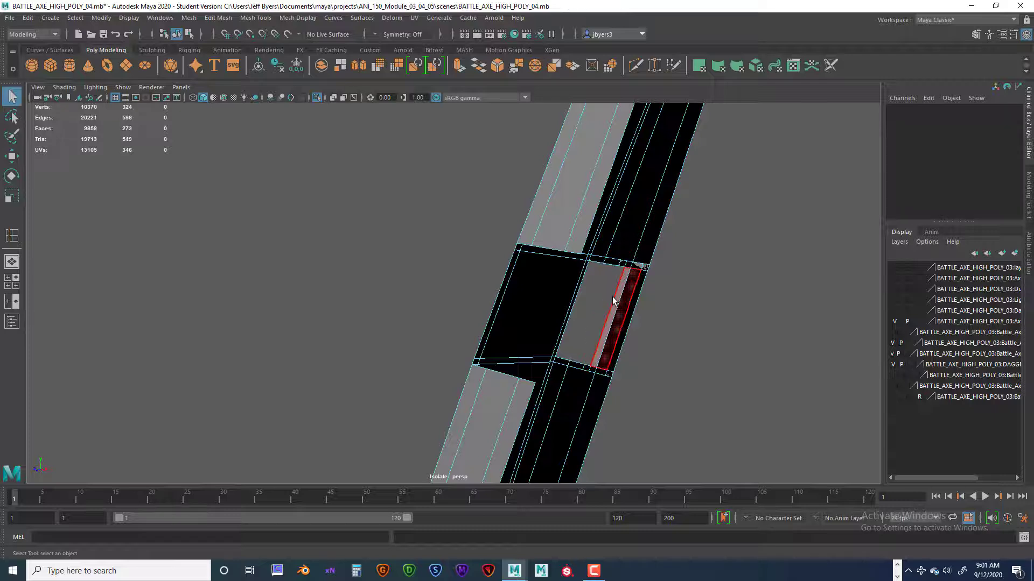
{"action": "left_click", "coordinate": [613, 297]}
{"action": "key", "text": "Delete"}
{"action": "left_click", "coordinate": [625, 312]}
{"action": "key", "text": "Delete"}
{"action": "left_click", "coordinate": [634, 304]}
{"action": "key", "text": "Delete"}
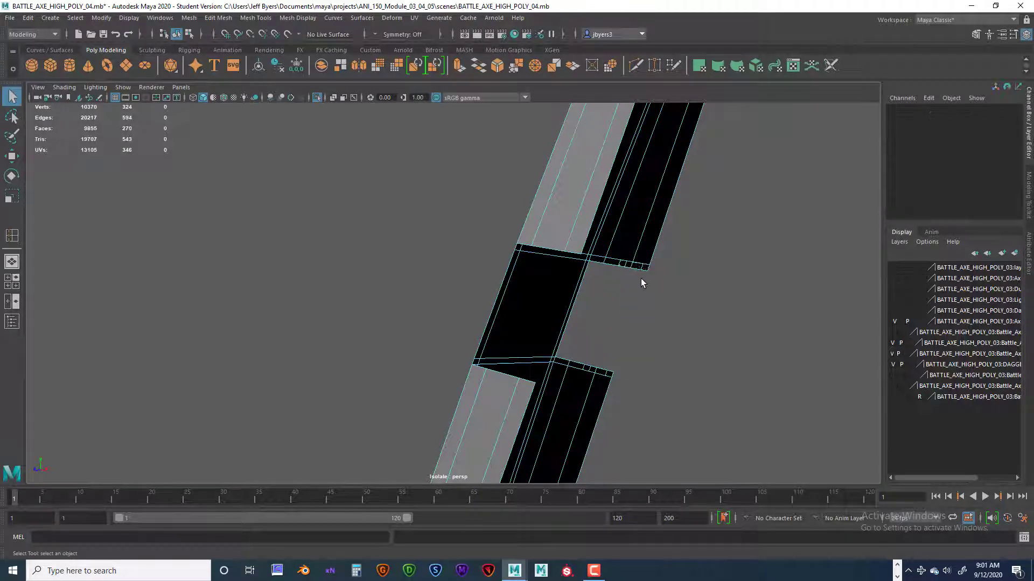
Delete the narrow leftover faces along the upper end of the notch on the opposite side.
{"action": "left_click", "coordinate": [644, 267]}
{"action": "key", "text": "Delete"}
{"action": "left_click_drag", "start_coordinate": [630, 318], "coordinate": [636, 300], "text": "alt"}
{"action": "left_click", "coordinate": [634, 286]}
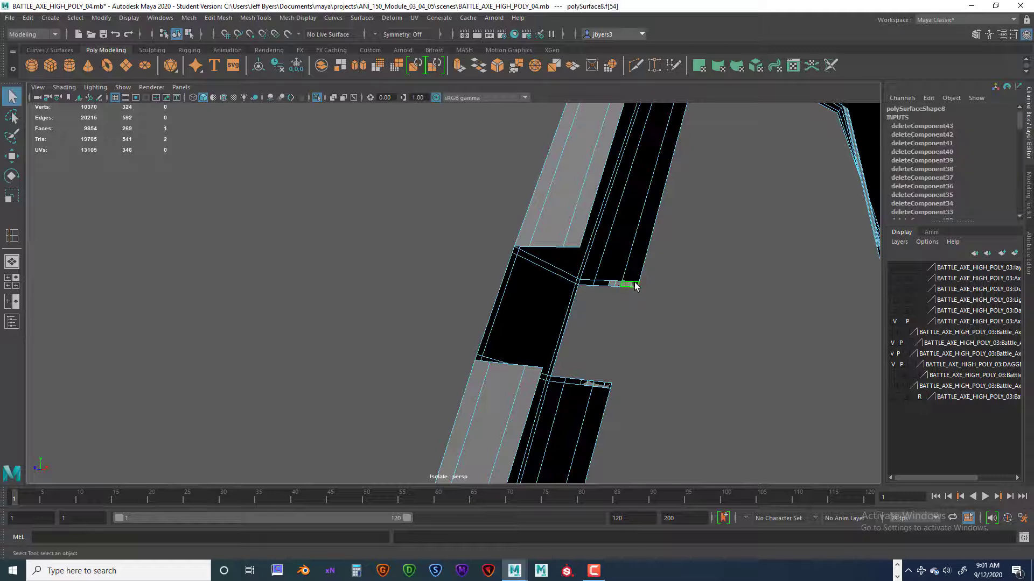
{"action": "key", "text": "Delete"}
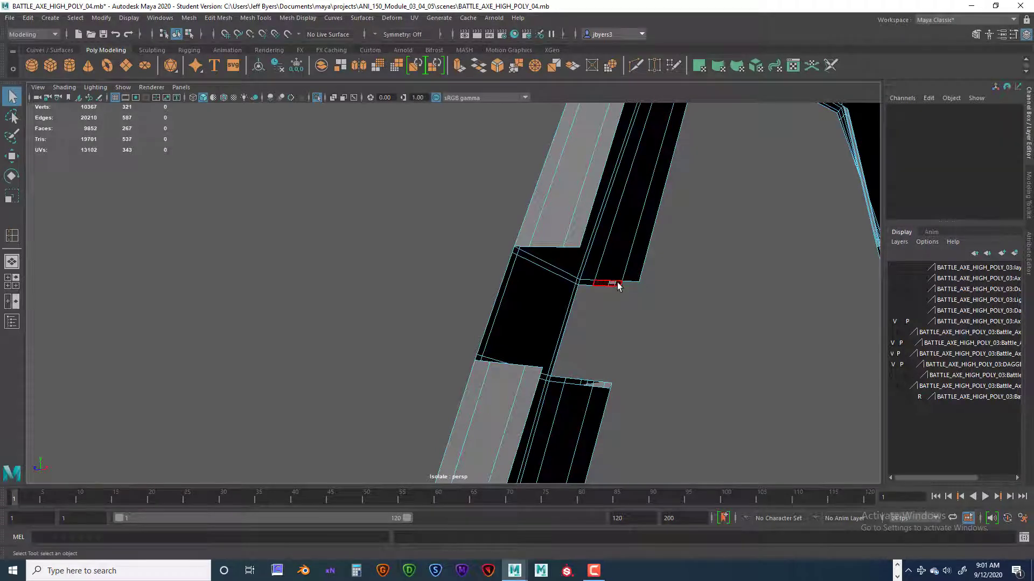
{"action": "left_click", "coordinate": [605, 283]}
{"action": "key", "text": "Delete"}
{"action": "left_click", "coordinate": [609, 284]}
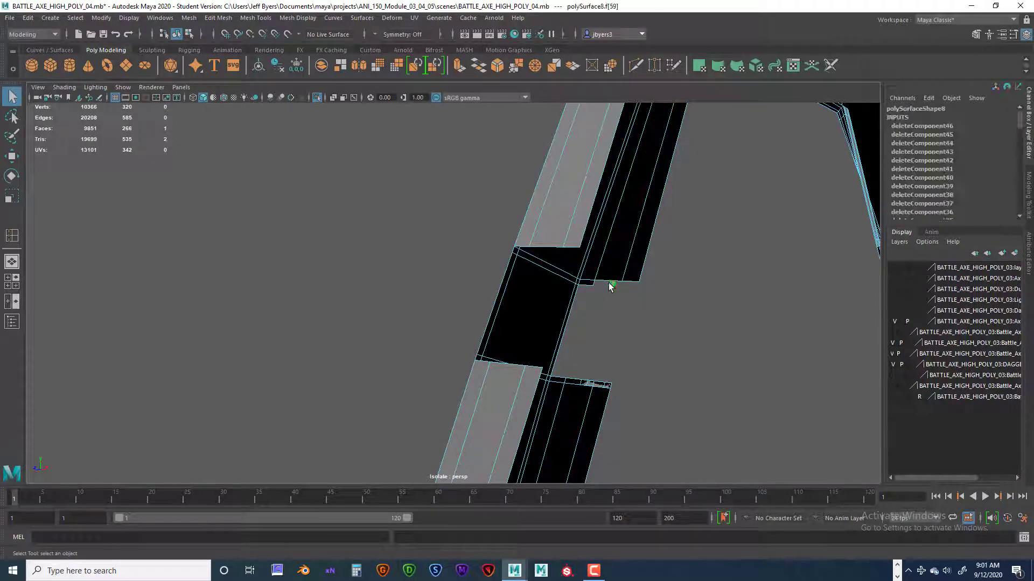
{"action": "key", "text": "Delete"}
{"action": "left_click", "coordinate": [590, 283]}
{"action": "key", "text": "Delete"}
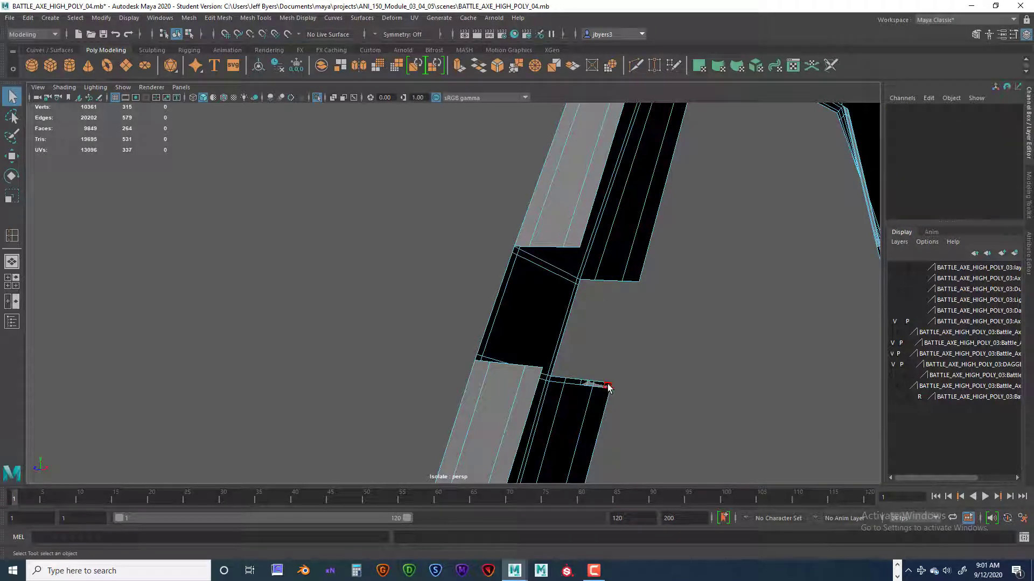
Delete the narrow leftover faces along the lower end of the opposite notch.
{"action": "left_click", "coordinate": [600, 386]}
{"action": "key", "text": "Delete"}
{"action": "left_click", "coordinate": [595, 384]}
{"action": "key", "text": "Delete"}
{"action": "left_click", "coordinate": [590, 384]}
{"action": "key", "text": "Delete"}
{"action": "left_click", "coordinate": [583, 383]}
{"action": "key", "text": "Delete"}
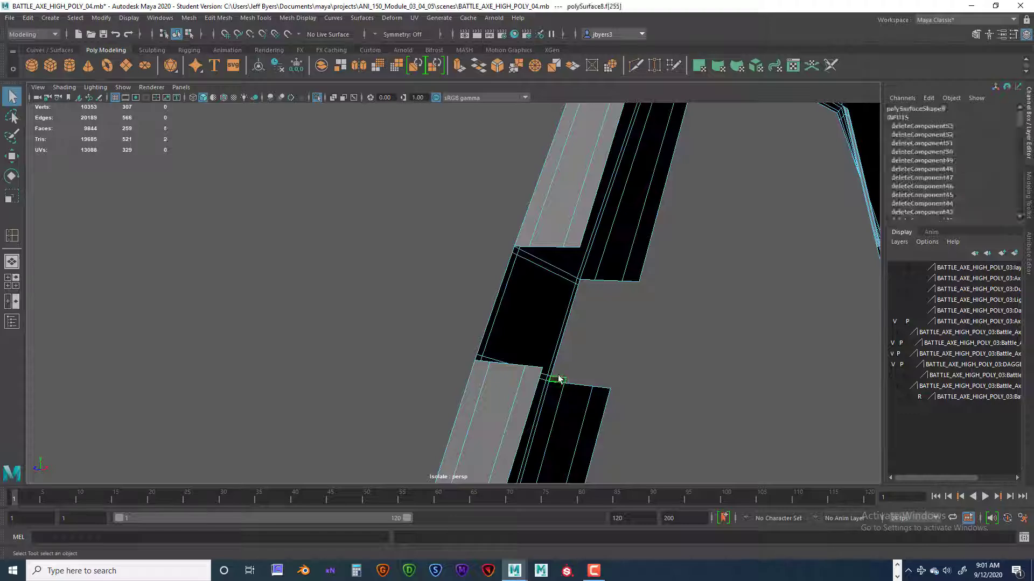
{"action": "left_click", "coordinate": [556, 377]}
{"action": "key", "text": "Delete"}
Examine the cleared crossing section and the open strap ends around it from other angles.
{"action": "left_click_drag", "start_coordinate": [551, 353], "coordinate": [630, 355], "text": "alt"}
{"action": "left_click_drag", "start_coordinate": [529, 246], "coordinate": [562, 264], "text": "alt"}
{"action": "scroll", "coordinate": [560, 287], "scroll_direction": "up", "scroll_amount": 4}
{"action": "scroll", "coordinate": [561, 286], "scroll_direction": "down", "scroll_amount": 4}
{"action": "middle_click_drag", "start_coordinate": [562, 264], "coordinate": [558, 308], "text": "alt"}
{"action": "left_click_drag", "start_coordinate": [558, 307], "coordinate": [526, 310], "text": "alt"}
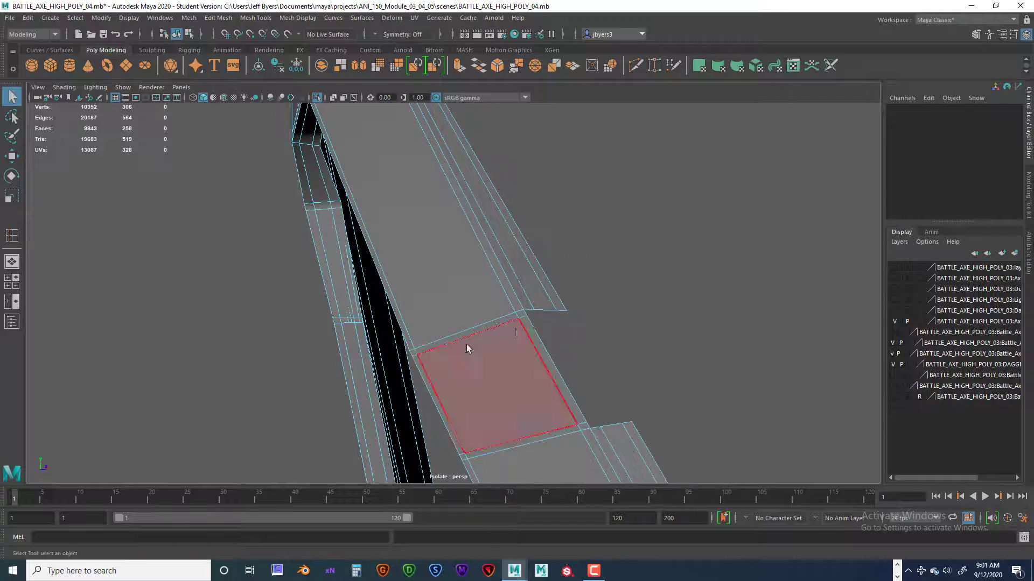
{"action": "left_click_drag", "start_coordinate": [467, 348], "coordinate": [531, 281], "text": "alt"}
Switch the strap to edge selection and view the open edges beside the cleared crossing section up close.
{"action": "right_click", "coordinate": [531, 274]}
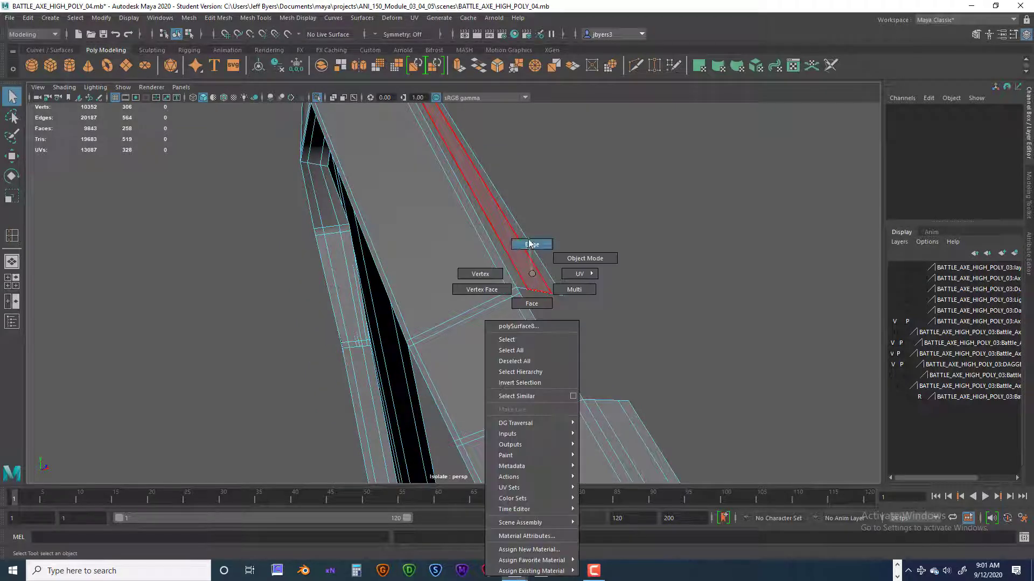
{"action": "right_click_drag", "start_coordinate": [529, 244], "coordinate": [529, 242]}
{"action": "left_click_drag", "start_coordinate": [543, 309], "coordinate": [525, 315], "text": "alt"}
{"action": "scroll", "coordinate": [525, 314], "scroll_direction": "up", "scroll_amount": 5}
{"action": "middle_click_drag", "start_coordinate": [531, 305], "coordinate": [516, 268], "text": "alt"}
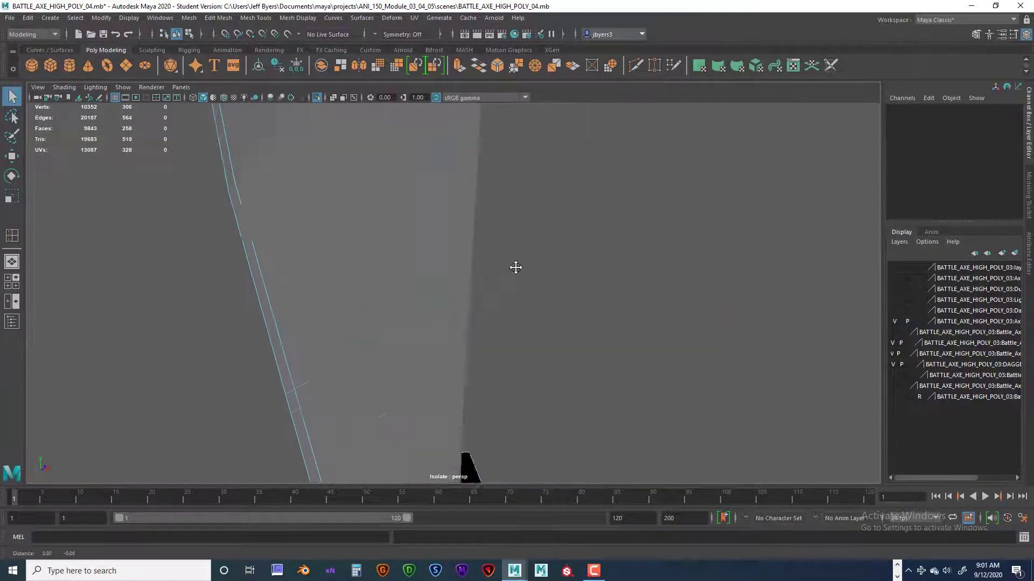
{"action": "left_click_drag", "start_coordinate": [515, 265], "coordinate": [491, 286], "text": "alt"}
{"action": "middle_click_drag", "start_coordinate": [491, 286], "coordinate": [500, 289], "text": "alt"}
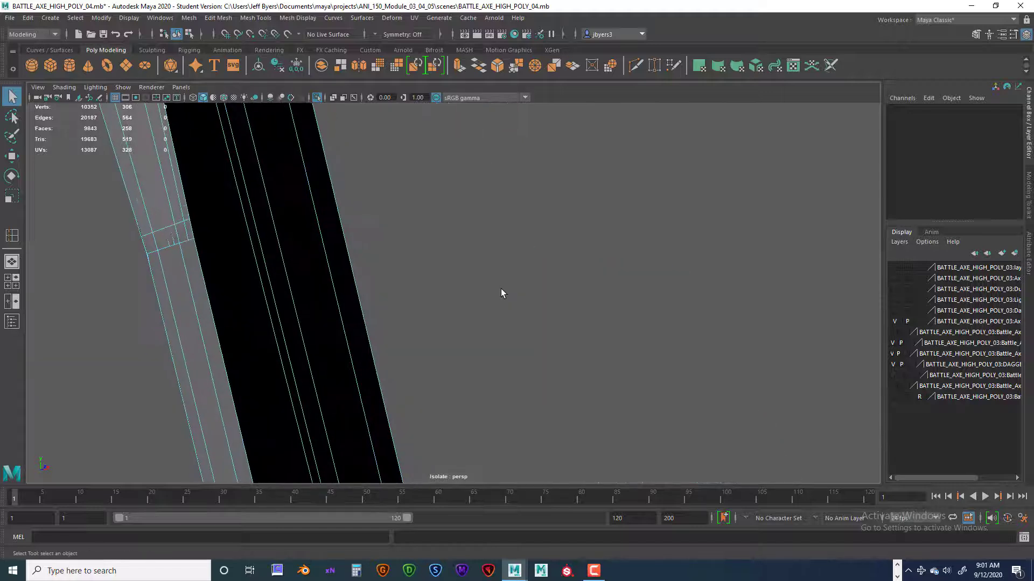
{"action": "mouse_move", "coordinate": [501, 290]}
{"action": "right_mouse_down", "text": "alt"}
{"action": "mouse_move", "coordinate": [413, 291]}
{"action": "mouse_move", "coordinate": [461, 316]}
{"action": "right_mouse_up", "text": "alt"}
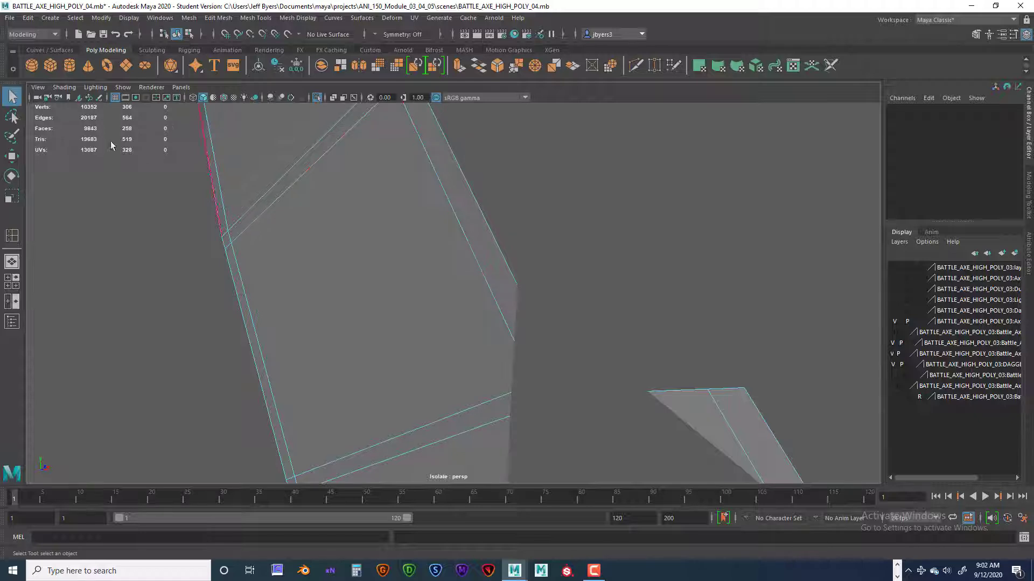
Set the perspective camera's near clip plane to 0.001 so close geometry is no longer cut off.
{"action": "left_click", "coordinate": [38, 87]}
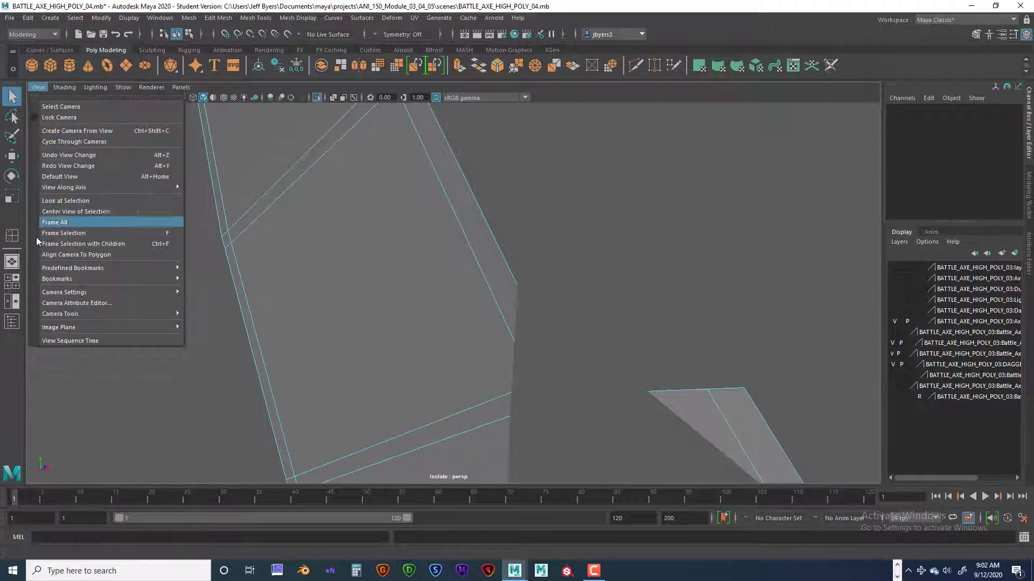
{"action": "mouse_move", "coordinate": [54, 331]}
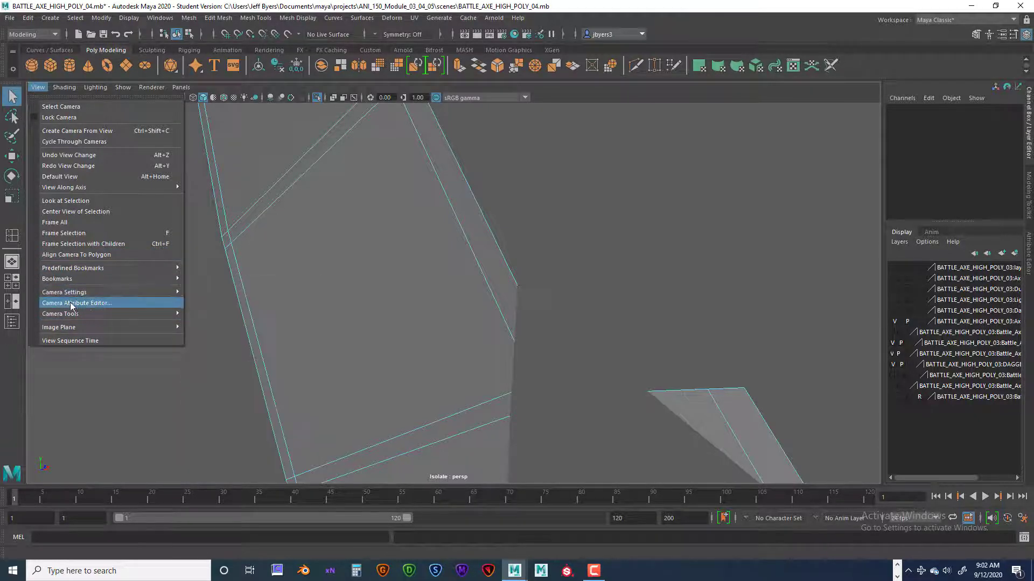
{"action": "left_click", "coordinate": [70, 303]}
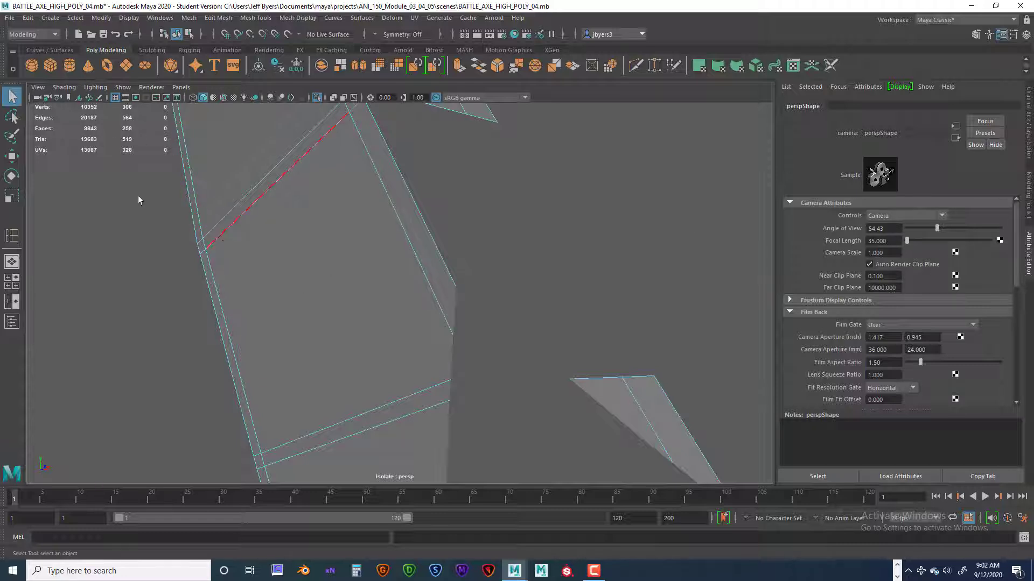
{"action": "left_click", "coordinate": [38, 87]}
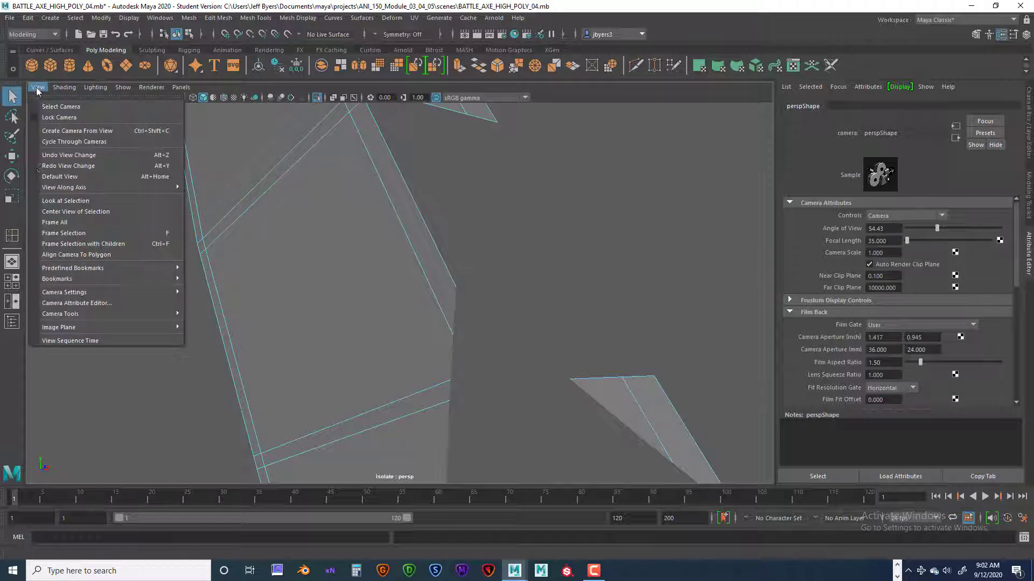
{"action": "left_click", "coordinate": [56, 304]}
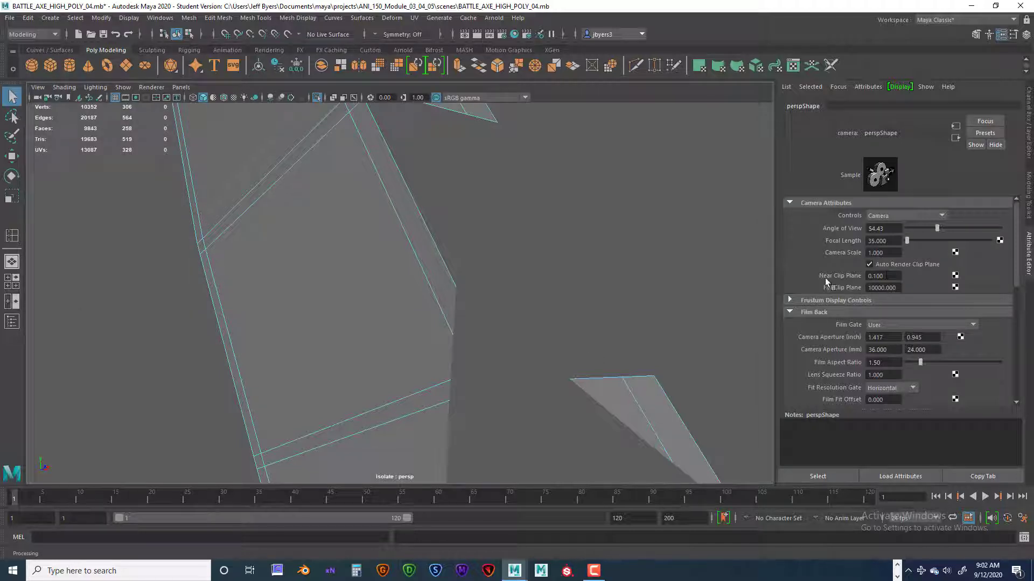
{"action": "left_click", "coordinate": [875, 276]}
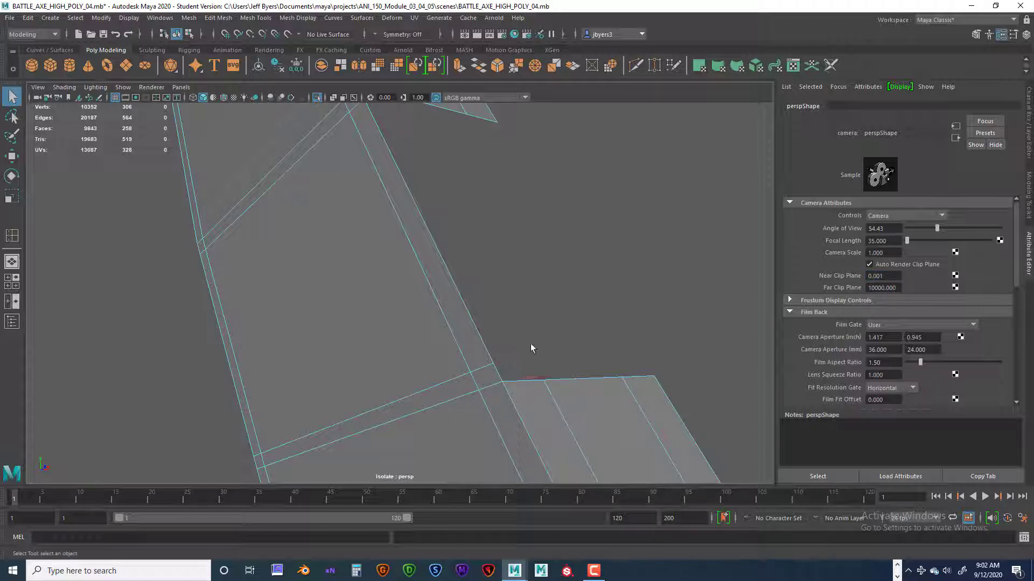
{"action": "right_click_drag", "start_coordinate": [532, 342], "coordinate": [539, 342], "text": "alt"}
{"action": "middle_click_drag", "start_coordinate": [539, 342], "coordinate": [517, 302], "text": "alt"}
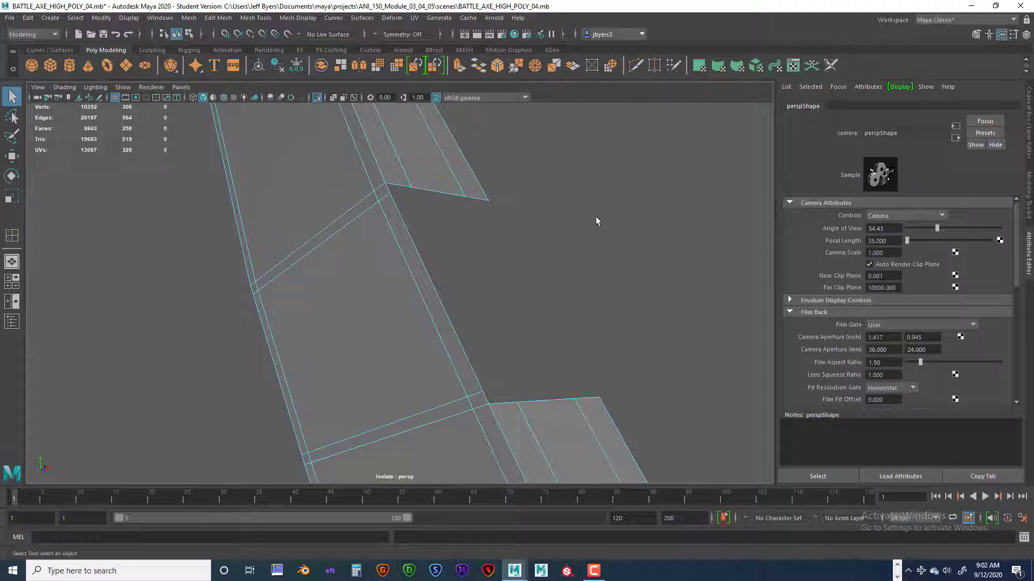
Select the strap mesh and replace the camera attributes with the channel box display.
{"action": "right_click_drag", "start_coordinate": [385, 289], "coordinate": [402, 311]}
{"action": "left_click", "coordinate": [401, 311]}
{"action": "key", "text": "ctrl+a"}
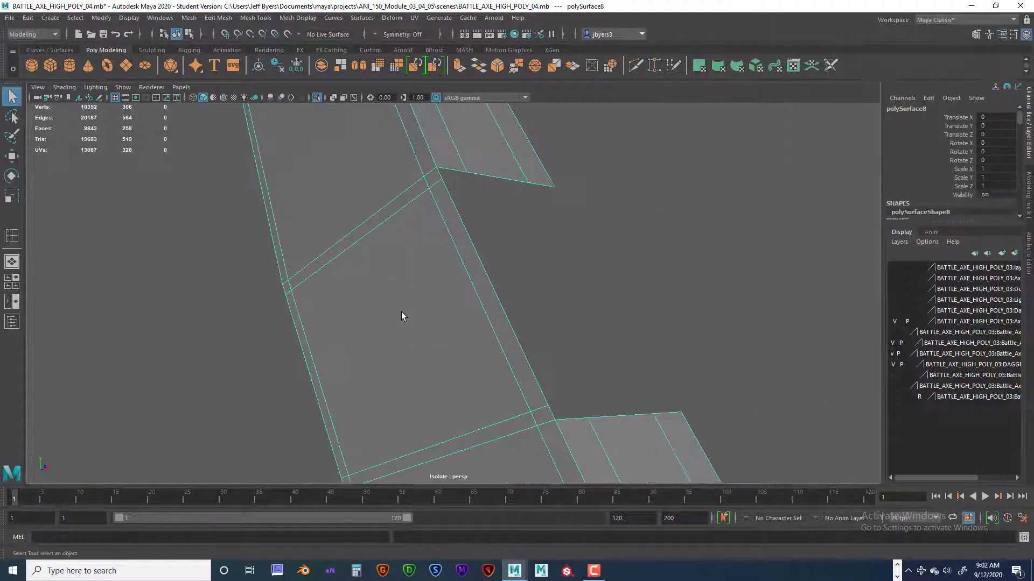
{"action": "mouse_move", "coordinate": [493, 274]}
{"action": "left_mouse_down", "text": "alt"}
{"action": "mouse_move", "coordinate": [485, 272]}
{"action": "mouse_move", "coordinate": [512, 265]}
{"action": "mouse_move", "coordinate": [490, 265]}
{"action": "left_mouse_up", "text": "alt"}
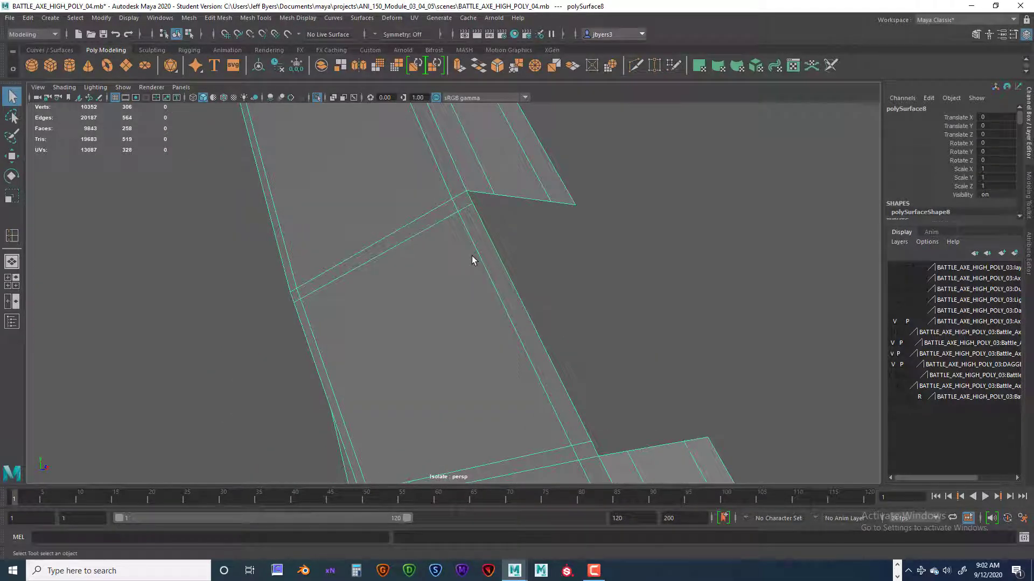
{"action": "key", "text": "ctrl+a"}
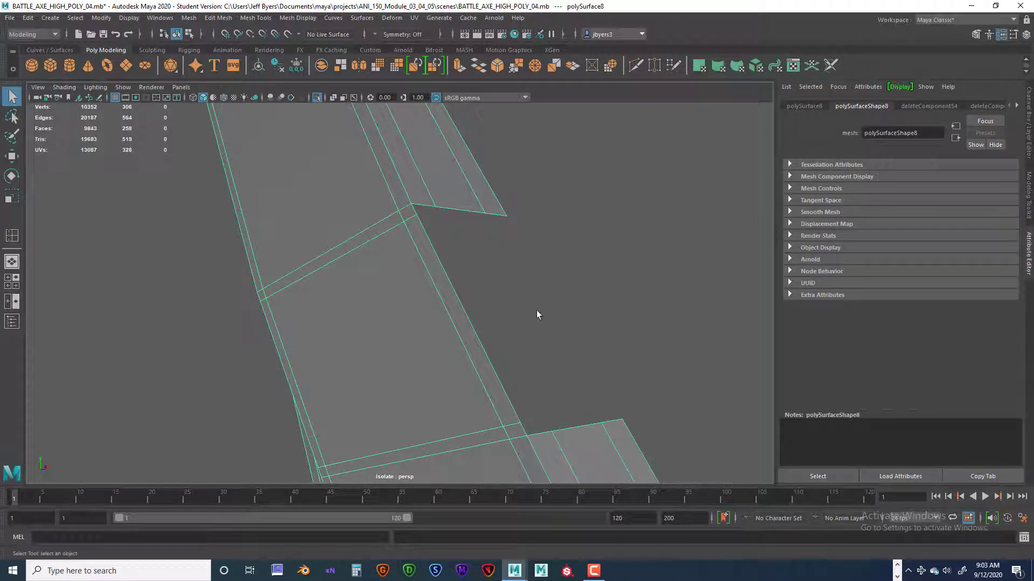
{"action": "key", "text": "ctrl+a"}
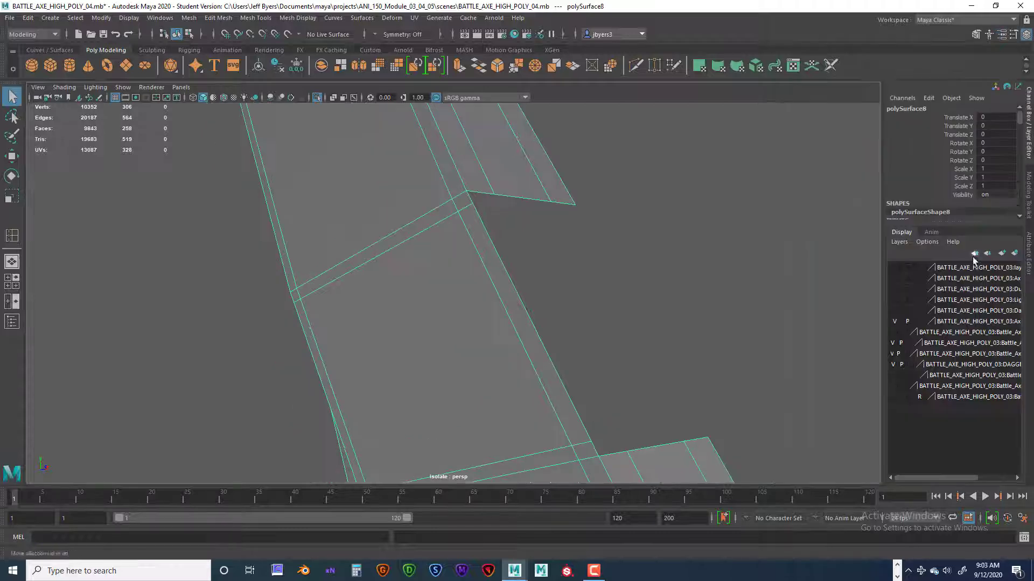
Extrude the three open edges along the long side of the cleared crossing section by about -0.007 in local Z.
{"action": "right_click_drag", "start_coordinate": [482, 241], "coordinate": [485, 213]}
{"action": "left_click", "coordinate": [476, 204]}
{"action": "left_click", "coordinate": [476, 203]}
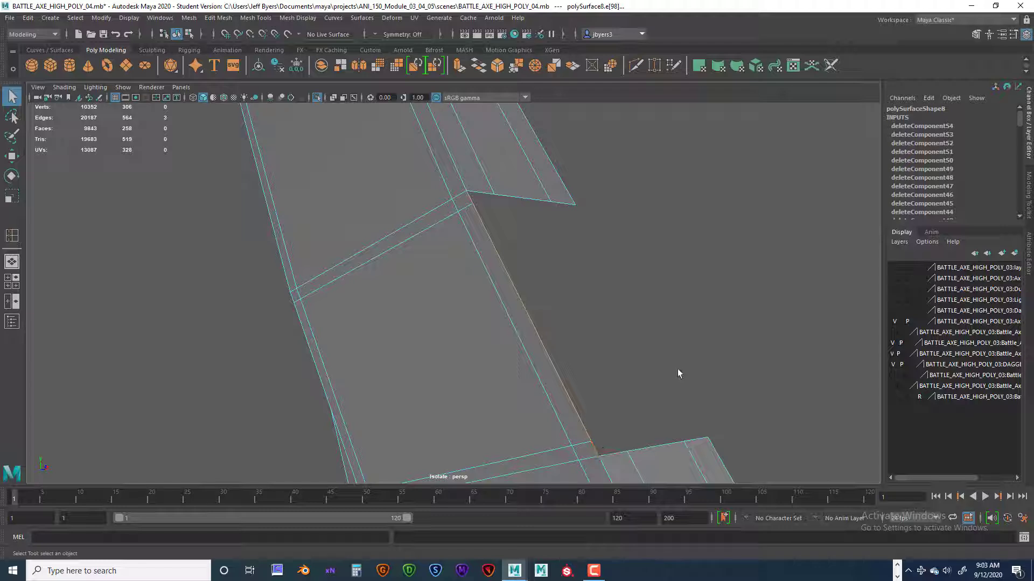
{"action": "key", "text": "ctrl+e"}
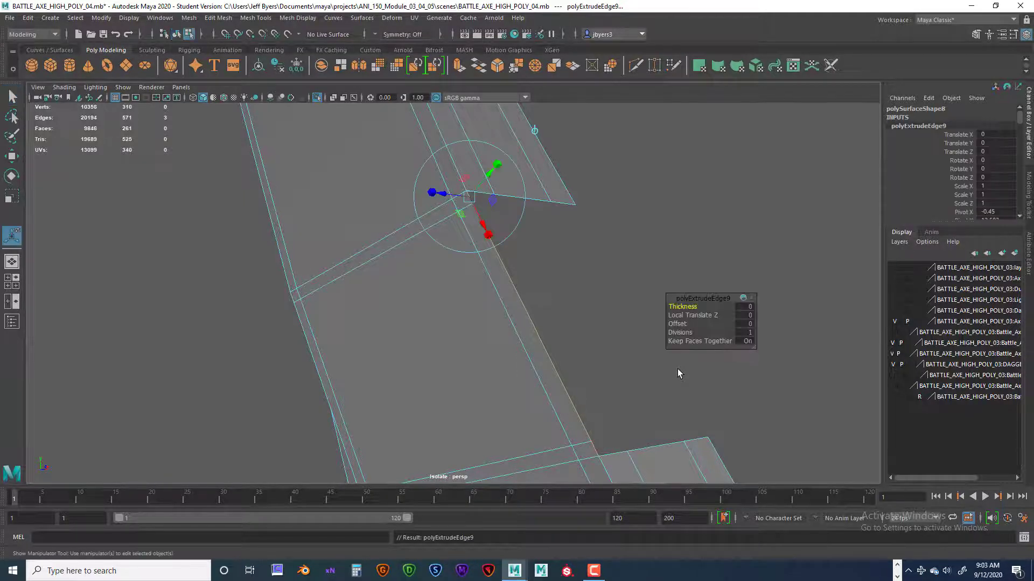
{"action": "middle_click_drag", "start_coordinate": [632, 346], "coordinate": [484, 301], "text": "alt"}
{"action": "left_click_drag", "start_coordinate": [485, 301], "coordinate": [576, 316], "text": "alt"}
{"action": "right_click_drag", "start_coordinate": [576, 317], "coordinate": [456, 296], "text": "alt"}
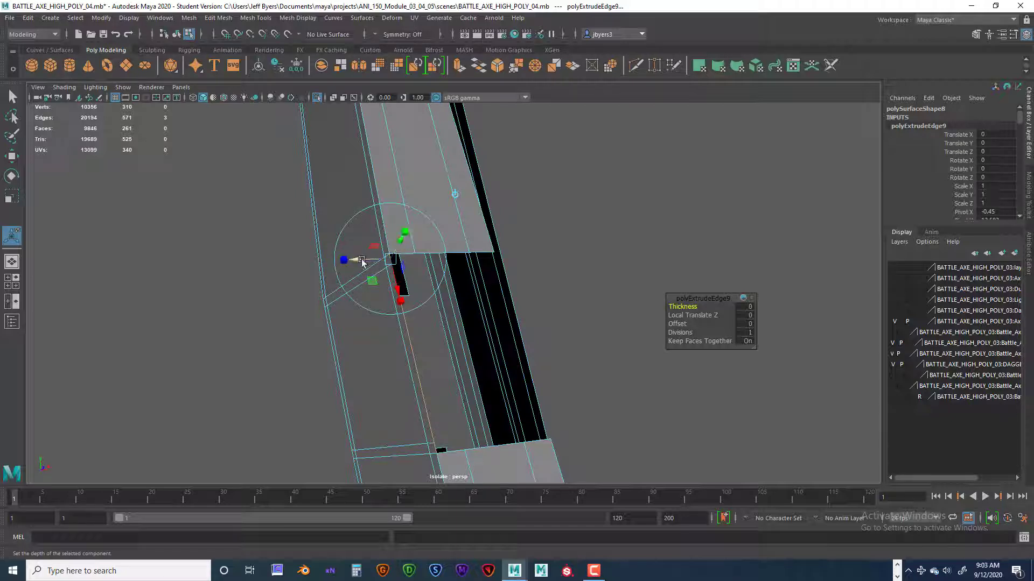
{"action": "left_click_drag", "start_coordinate": [367, 262], "coordinate": [389, 270]}
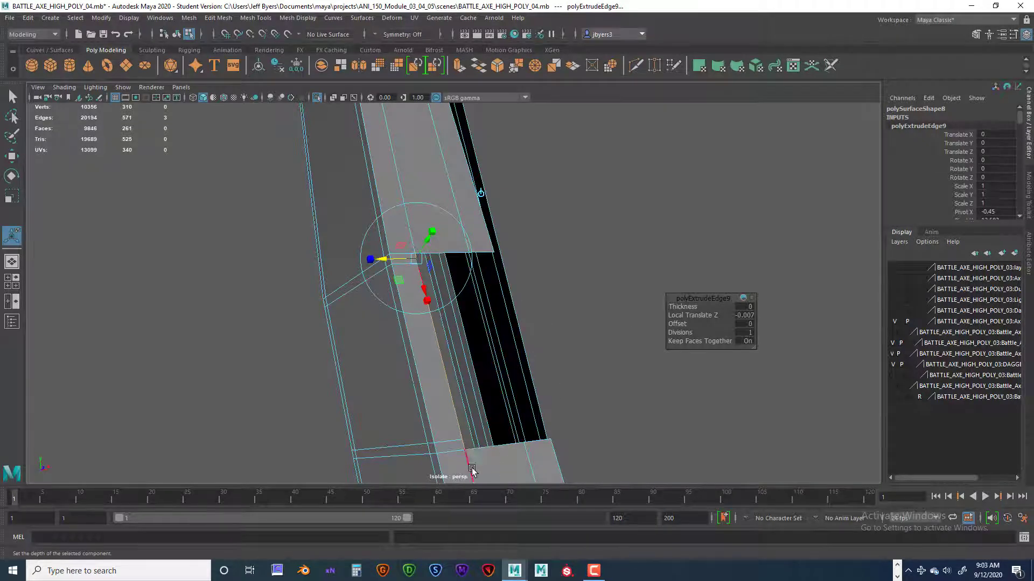
Extrude the new border edges a second time, across the strap's thickness to its next lengthwise edge loop.
{"action": "left_click_drag", "start_coordinate": [519, 423], "coordinate": [455, 371], "text": "alt"}
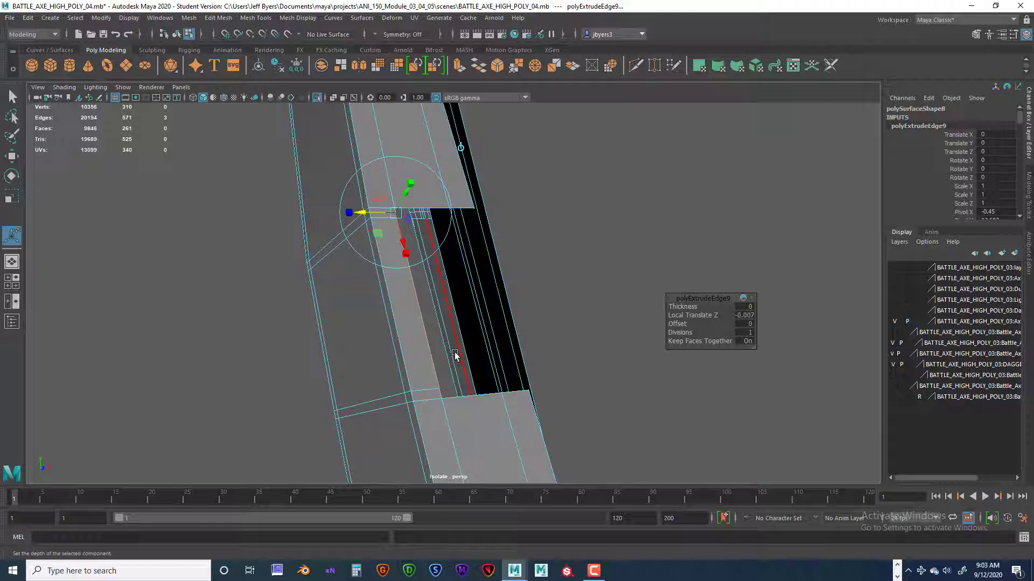
{"action": "left_click", "coordinate": [455, 355]}
{"action": "key", "text": "ctrl+e"}
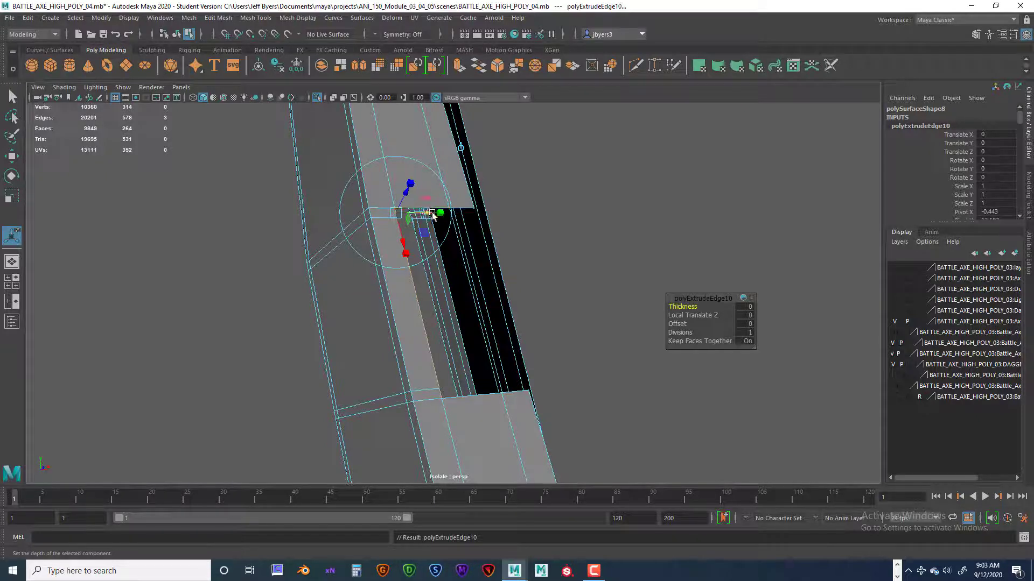
{"action": "left_click_drag", "start_coordinate": [433, 214], "coordinate": [486, 220]}
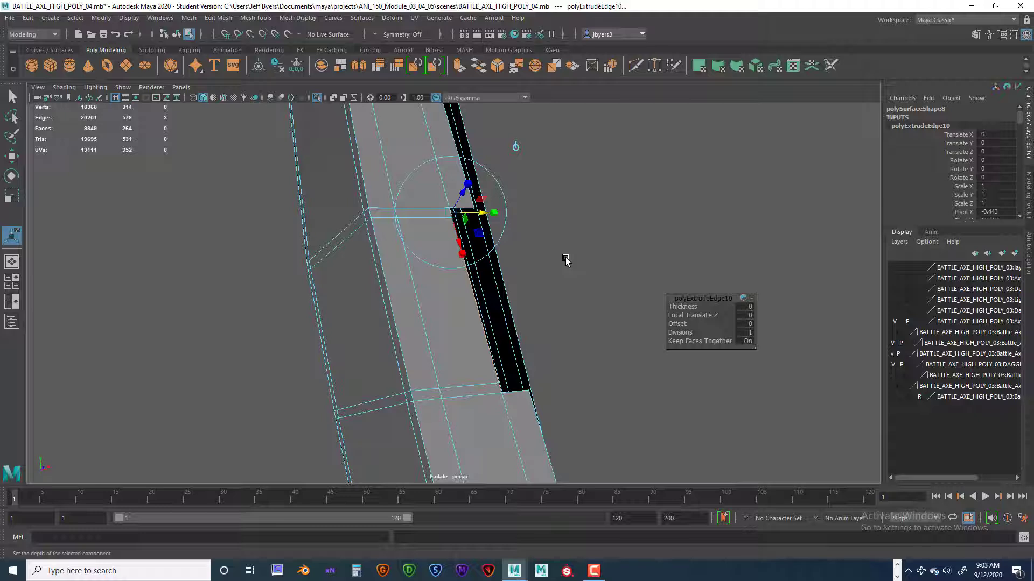
Extrude the border edges a third time to reach the strap's far edge, and clear the selection.
{"action": "key", "text": "ctrl+e"}
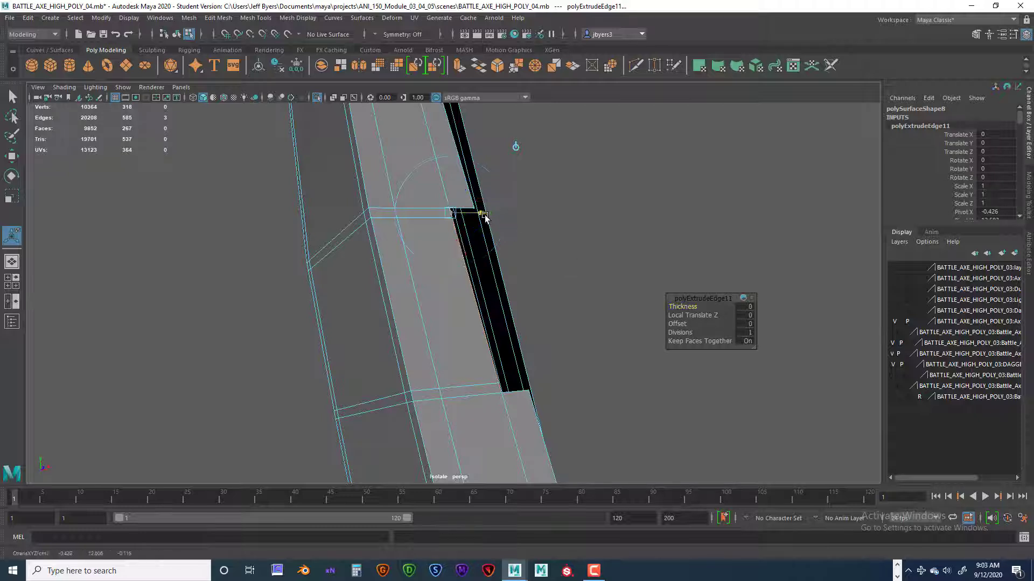
{"action": "left_click_drag", "start_coordinate": [483, 215], "coordinate": [509, 217]}
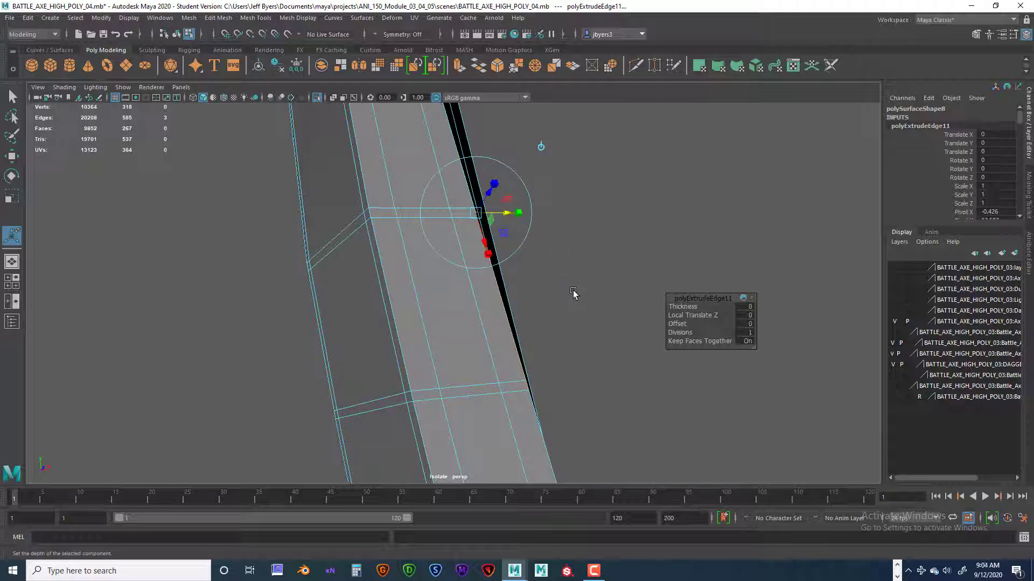
{"action": "key", "text": "q"}
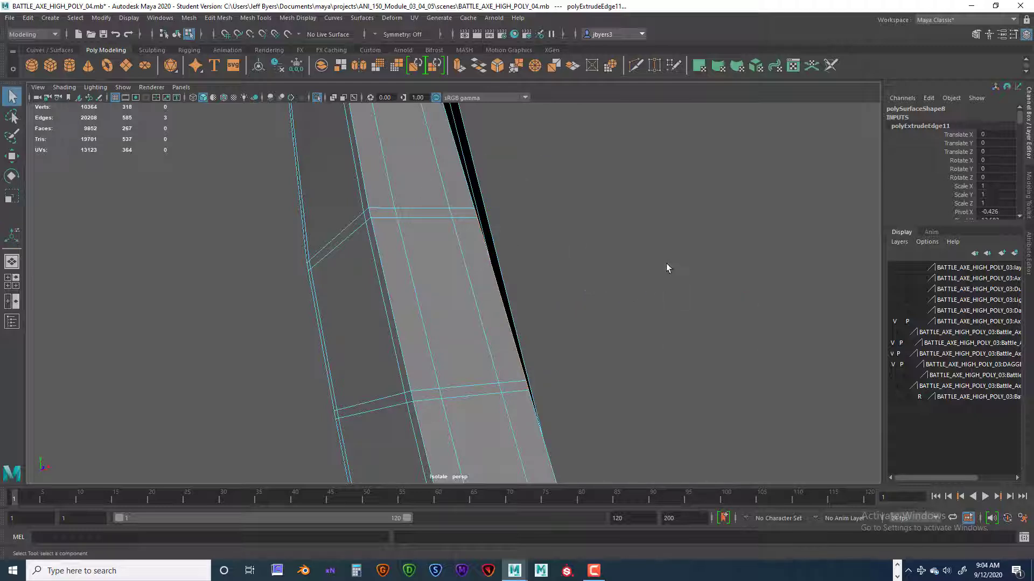
{"action": "left_click", "coordinate": [684, 257]}
Merge to center the two overlapping vertices where the new strip meets the strap's inner support loop at the upper seam.
{"action": "left_click_drag", "start_coordinate": [638, 291], "coordinate": [671, 296], "text": "alt"}
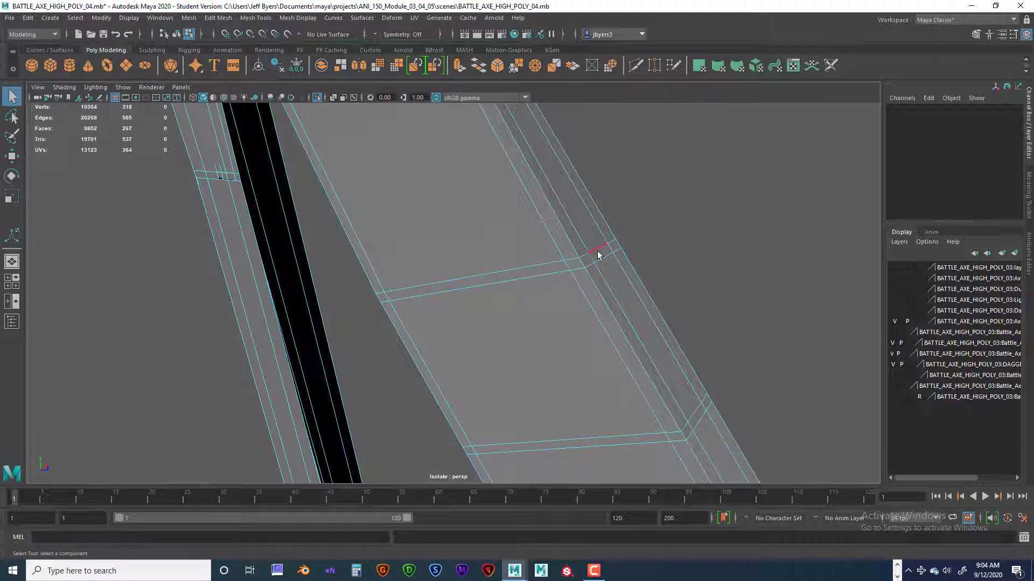
{"action": "right_click_drag", "start_coordinate": [616, 246], "coordinate": [614, 277]}
{"action": "scroll", "coordinate": [606, 274], "scroll_direction": "up", "scroll_amount": 2}
{"action": "scroll", "coordinate": [608, 273], "scroll_direction": "down", "scroll_amount": 3}
{"action": "scroll", "coordinate": [607, 273], "scroll_direction": "up", "scroll_amount": 1}
{"action": "scroll", "coordinate": [609, 270], "scroll_direction": "up", "scroll_amount": 2}
{"action": "left_click_drag", "start_coordinate": [609, 271], "coordinate": [559, 262], "text": "alt"}
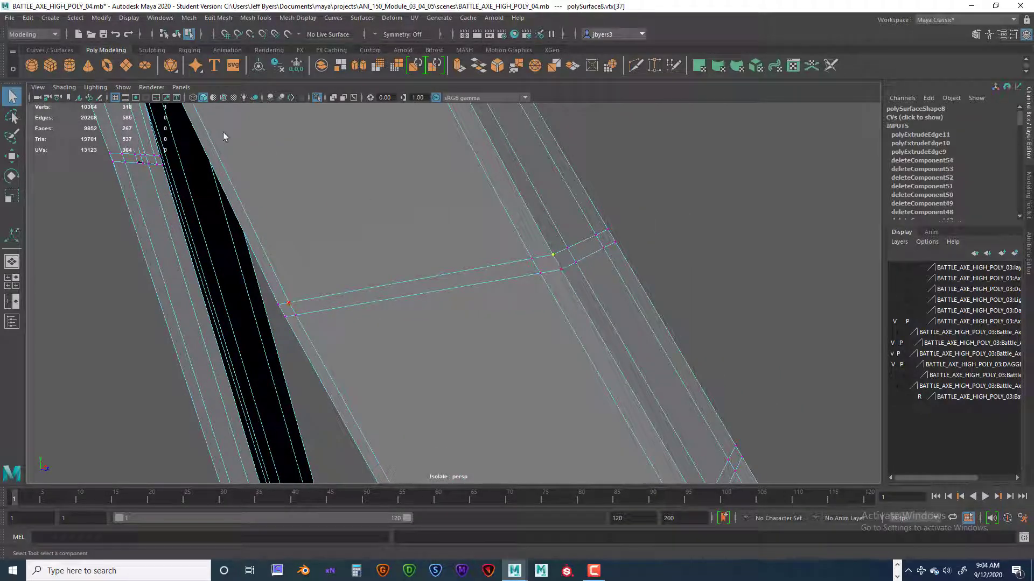
{"action": "left_click_drag", "start_coordinate": [521, 210], "coordinate": [553, 212], "text": "alt"}
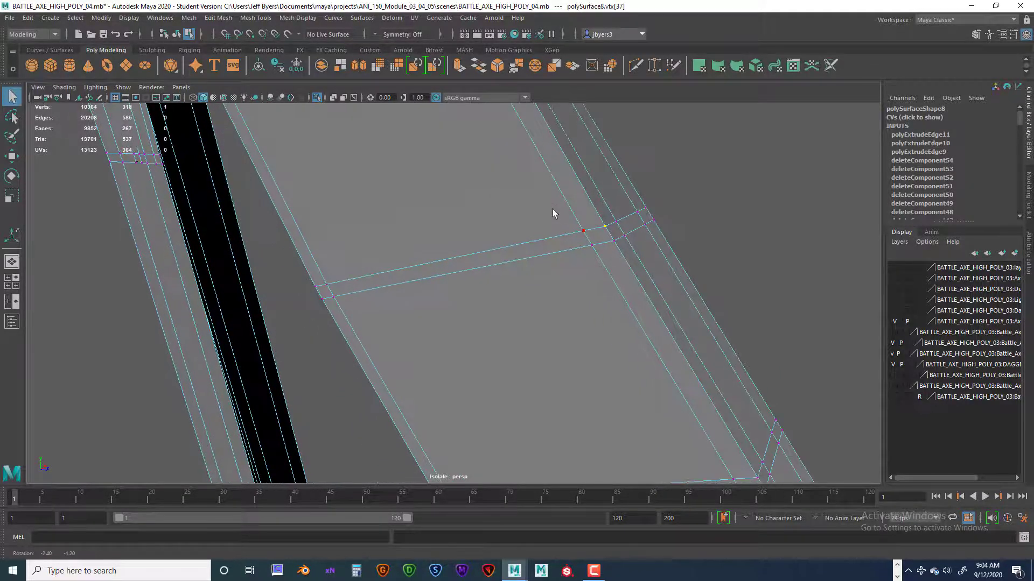
{"action": "left_click", "coordinate": [615, 222], "text": "shift"}
{"action": "key", "text": "space"}
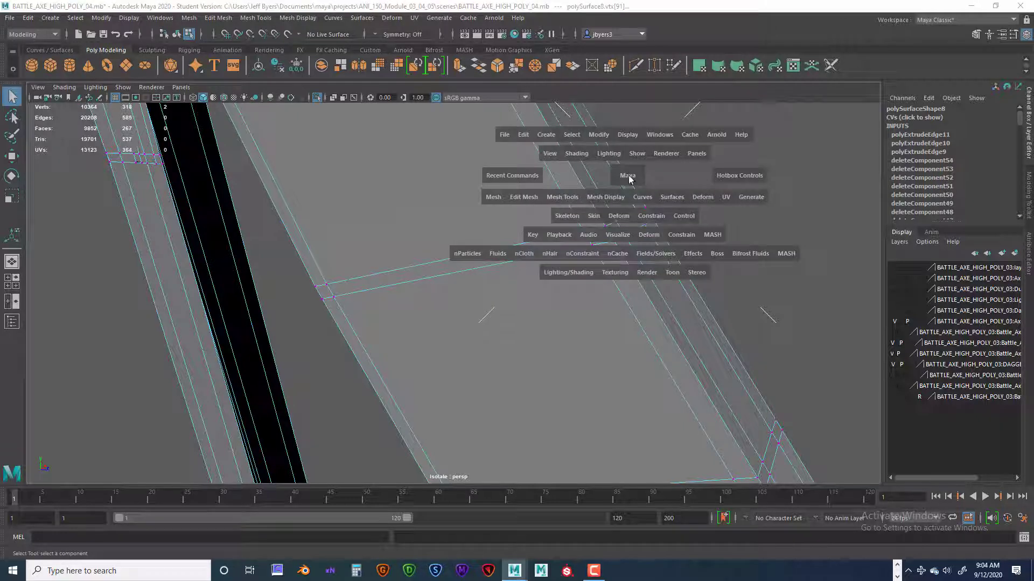
{"action": "left_click", "coordinate": [526, 197]}
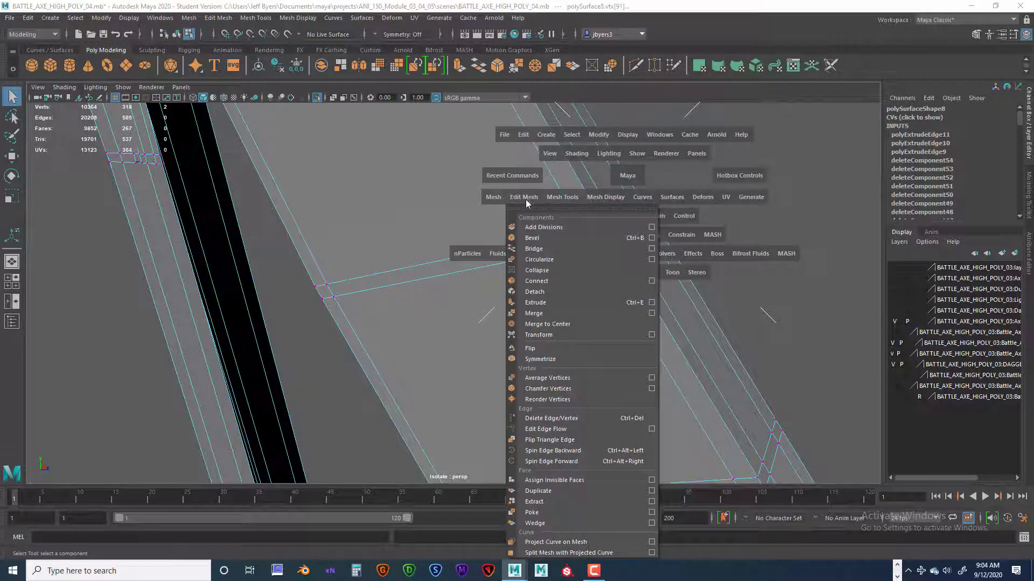
{"action": "left_click", "coordinate": [555, 324]}
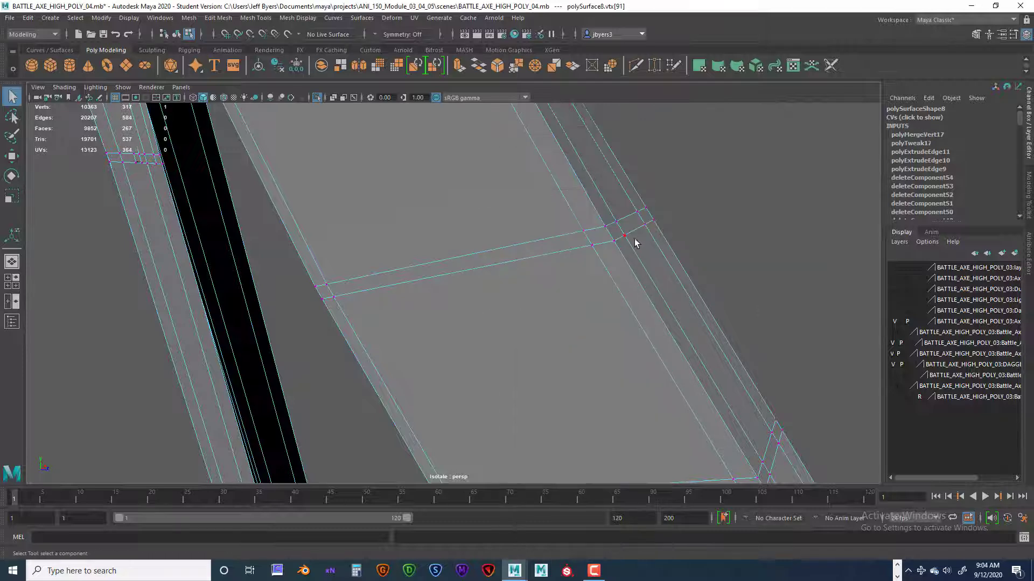
Try to merge to center the overlapping vertices at the support loop beside the outer corner of the upper seam.
{"action": "left_click_drag", "start_coordinate": [612, 216], "coordinate": [642, 218]}
{"action": "key", "text": "g"}
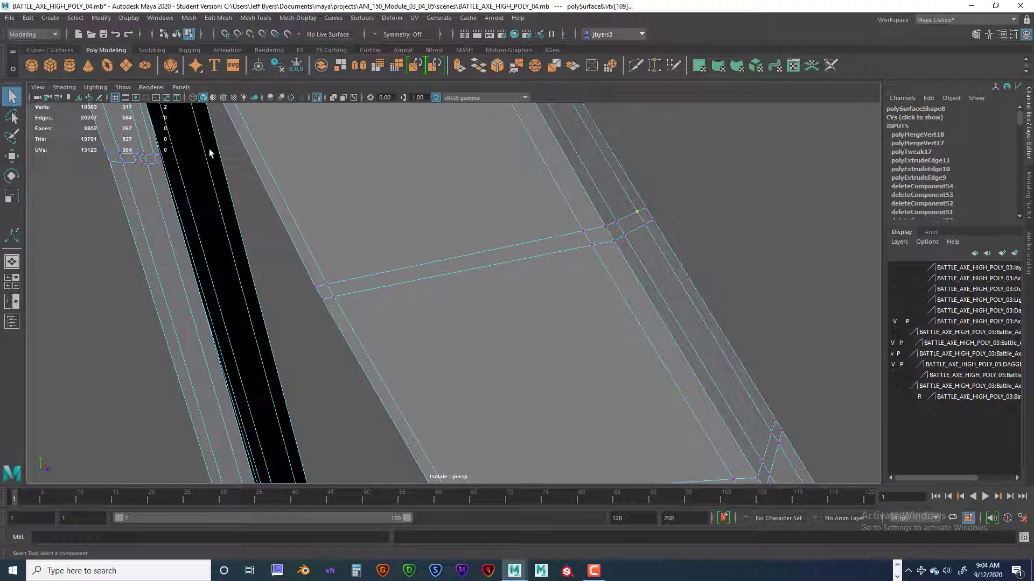
{"action": "left_click_drag", "start_coordinate": [632, 204], "coordinate": [639, 215]}
{"action": "key", "text": "space"}
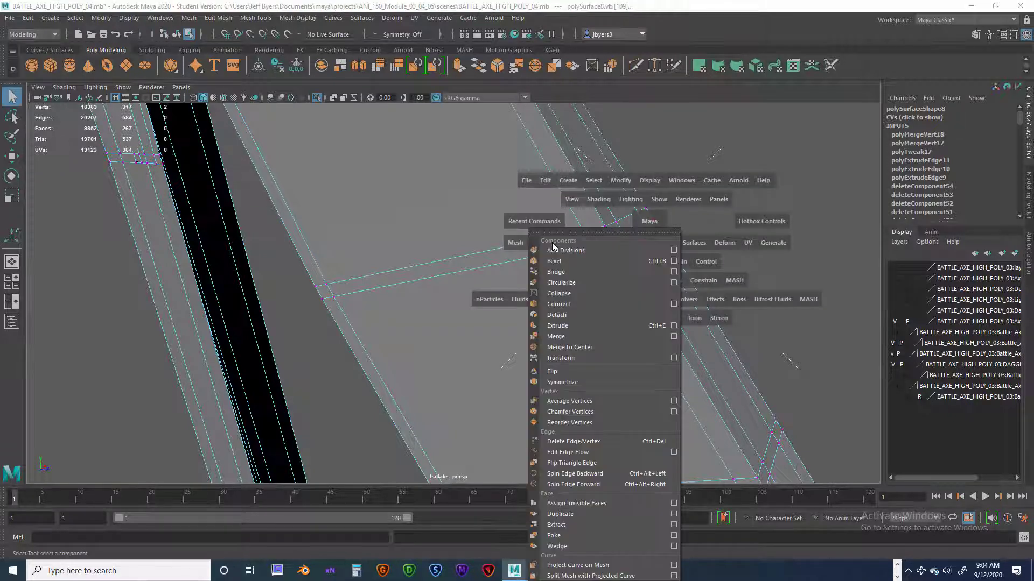
{"action": "left_click", "coordinate": [560, 245]}
{"action": "left_click", "coordinate": [574, 348]}
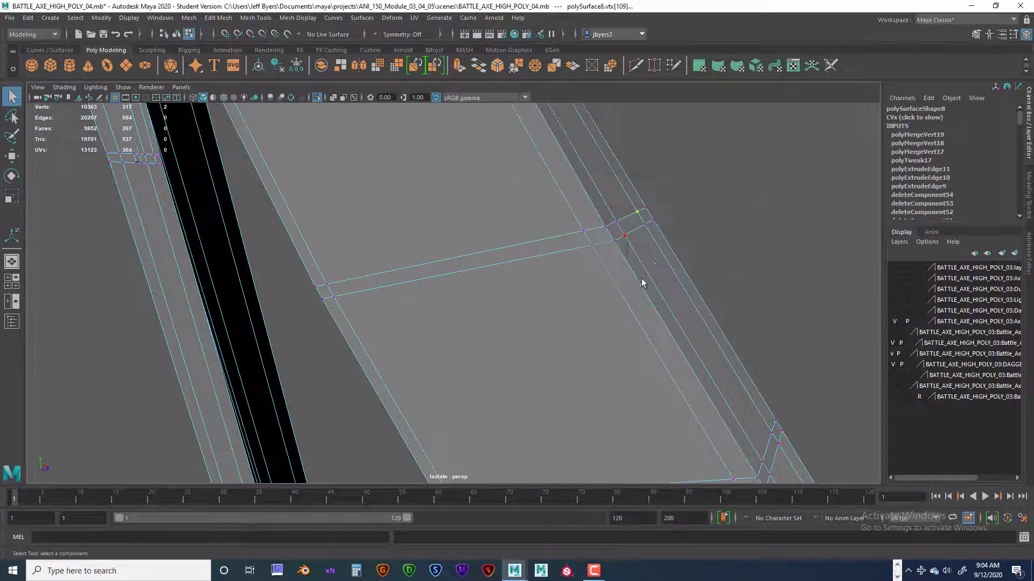
Merge the overlapping vertices at the outermost corner of the upper seam.
{"action": "left_click", "coordinate": [647, 207]}
{"action": "key", "text": "g"}
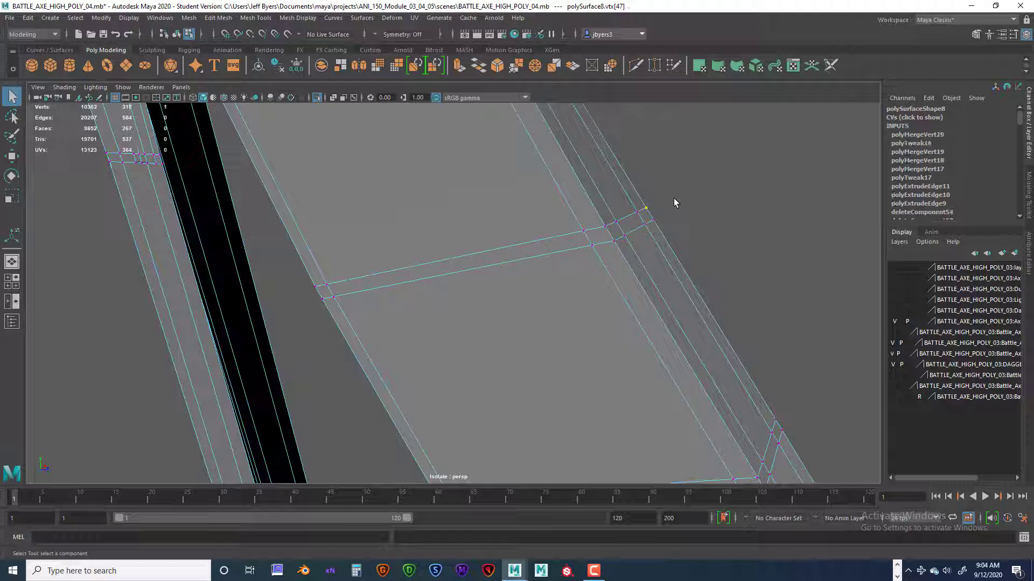
{"action": "left_click_drag", "start_coordinate": [644, 198], "coordinate": [654, 216]}
Merge the overlapping vertices at the inner support loop of the new strip's lower seam.
{"action": "middle_click_drag", "start_coordinate": [687, 335], "coordinate": [596, 282], "text": "alt"}
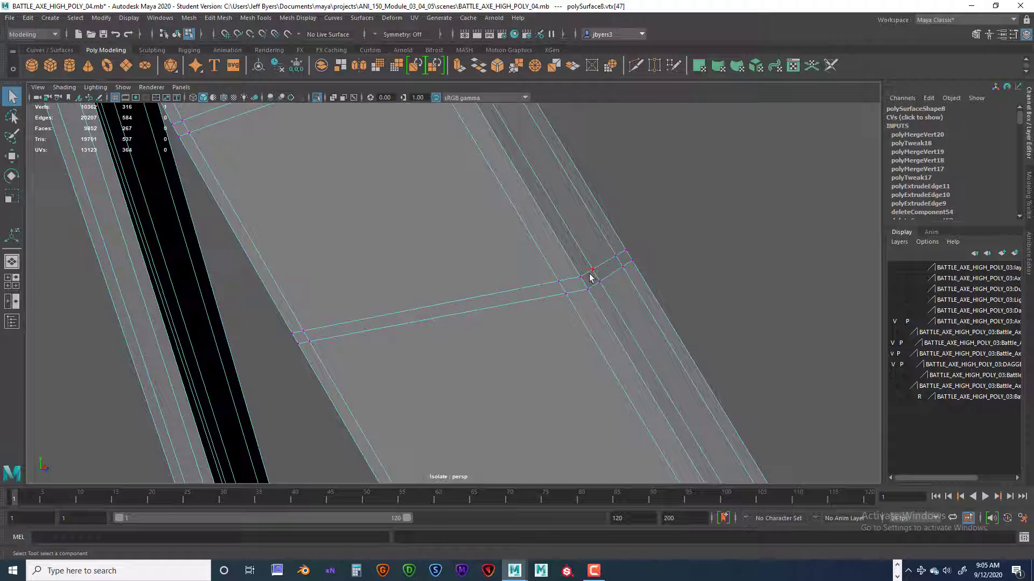
{"action": "left_click_drag", "start_coordinate": [594, 277], "coordinate": [605, 291]}
{"action": "key", "text": "g"}
Try to merge to center the overlapping vertices at the lower seam's support loop beside the outer corner.
{"action": "left_click_drag", "start_coordinate": [617, 264], "coordinate": [629, 278]}
{"action": "key", "text": "g"}
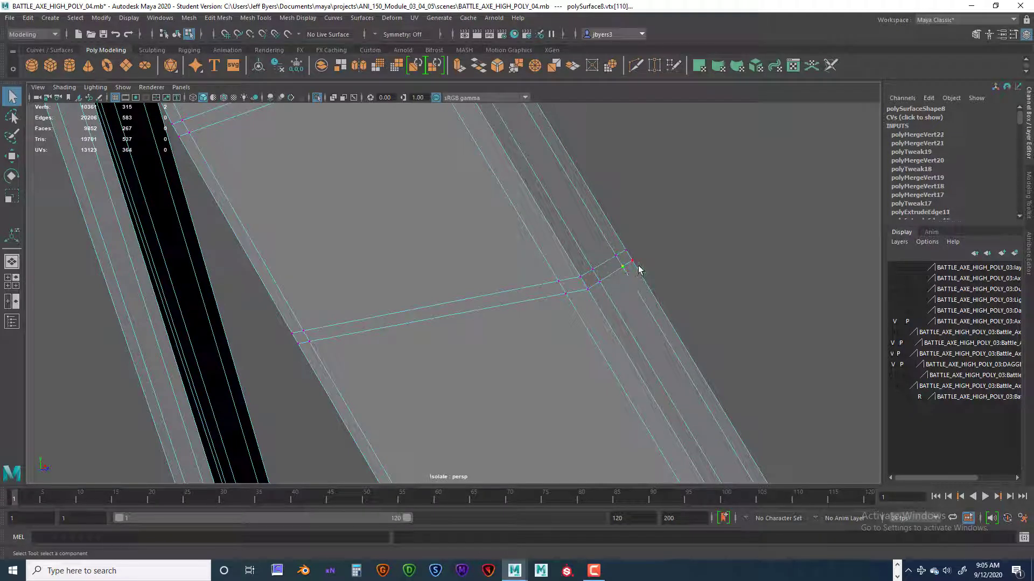
{"action": "left_click_drag", "start_coordinate": [622, 268], "coordinate": [624, 274]}
{"action": "key", "text": "g"}
{"action": "key", "text": "g"}
{"action": "key", "text": "g"}
{"action": "key", "text": "g"}
{"action": "key", "text": "g"}
{"action": "key", "text": "space"}
{"action": "left_click", "coordinate": [523, 282]}
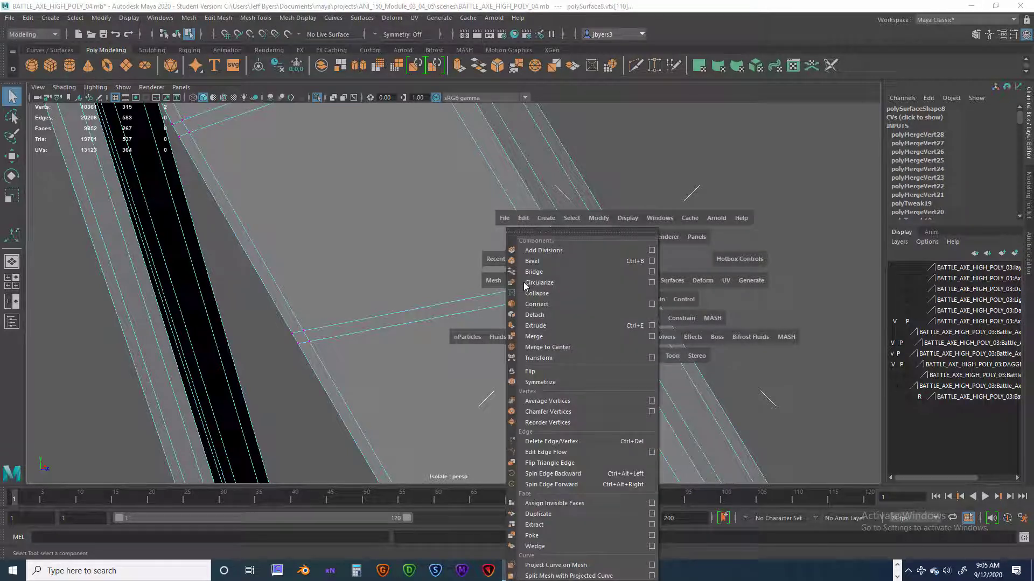
{"action": "left_click", "coordinate": [545, 347]}
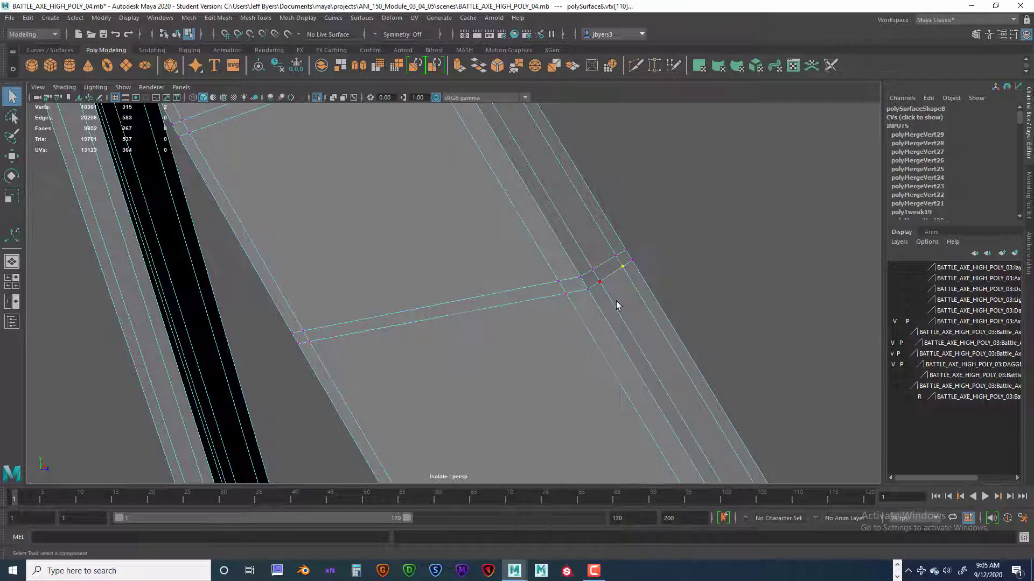
Merge the remaining overlapping vertices at the outermost corner of the new strip's lower seam.
{"action": "left_click_drag", "start_coordinate": [618, 259], "coordinate": [638, 267]}
{"action": "key", "text": "g"}
{"action": "left_click_drag", "start_coordinate": [619, 258], "coordinate": [627, 278]}
{"action": "key", "text": "g"}
{"action": "left_click_drag", "start_coordinate": [625, 260], "coordinate": [636, 276]}
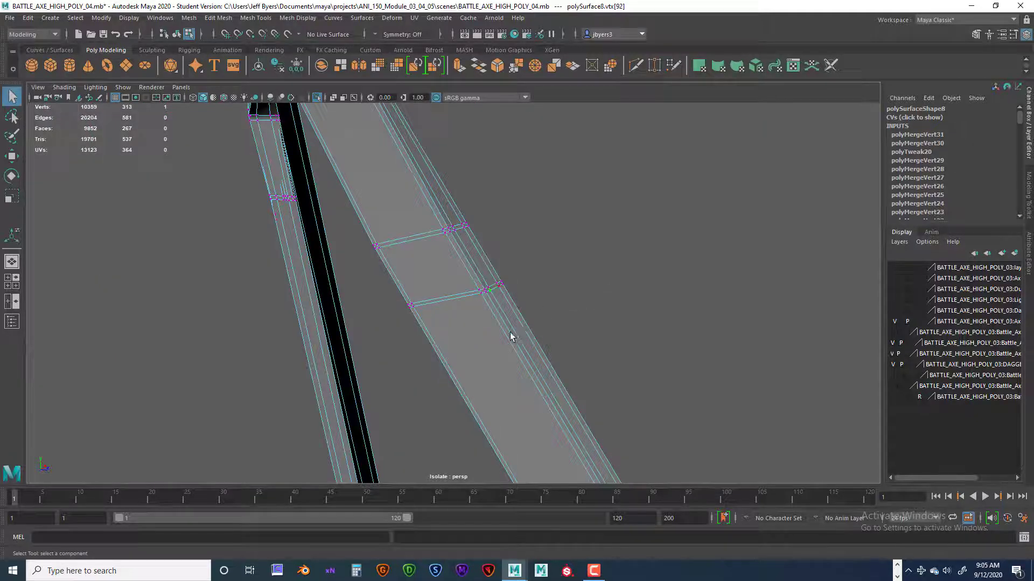
Extrude the three open side edges of the rebuilt section outward to the strap side's first support loop.
{"action": "left_click_drag", "start_coordinate": [510, 331], "coordinate": [436, 301], "text": "alt"}
{"action": "right_click_drag", "start_coordinate": [436, 301], "coordinate": [397, 340]}
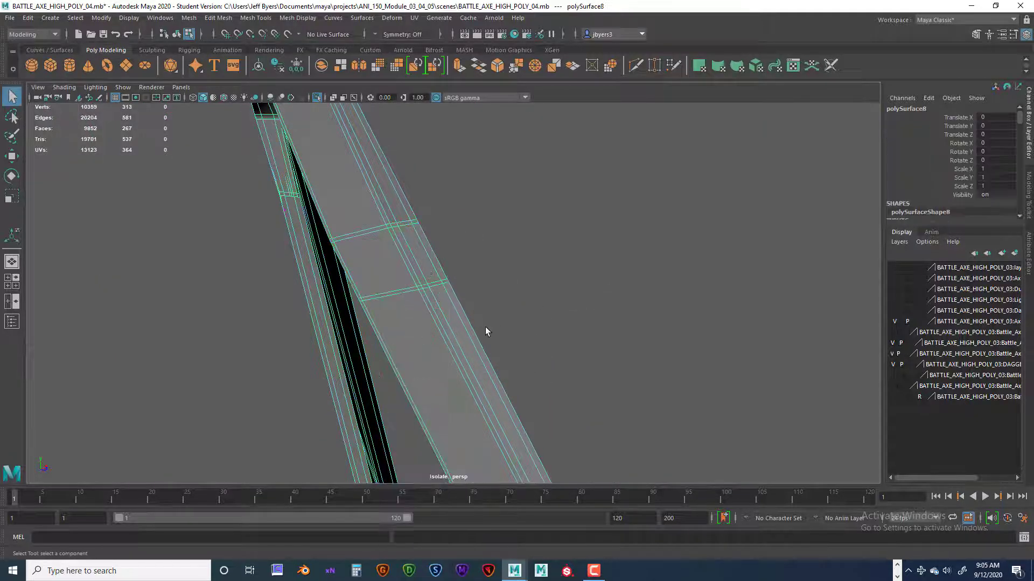
{"action": "left_click_drag", "start_coordinate": [486, 332], "coordinate": [616, 316], "text": "alt"}
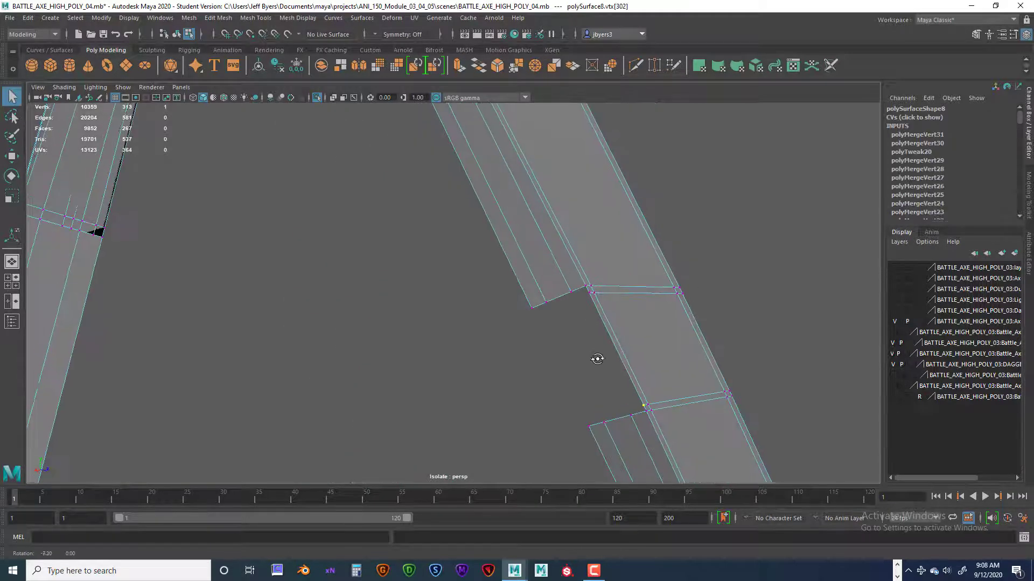
{"action": "right_click_drag", "start_coordinate": [602, 273], "coordinate": [600, 244]}
{"action": "scroll", "coordinate": [594, 300], "scroll_direction": "up", "scroll_amount": 5}
{"action": "scroll", "coordinate": [631, 315], "scroll_direction": "down", "scroll_amount": 3}
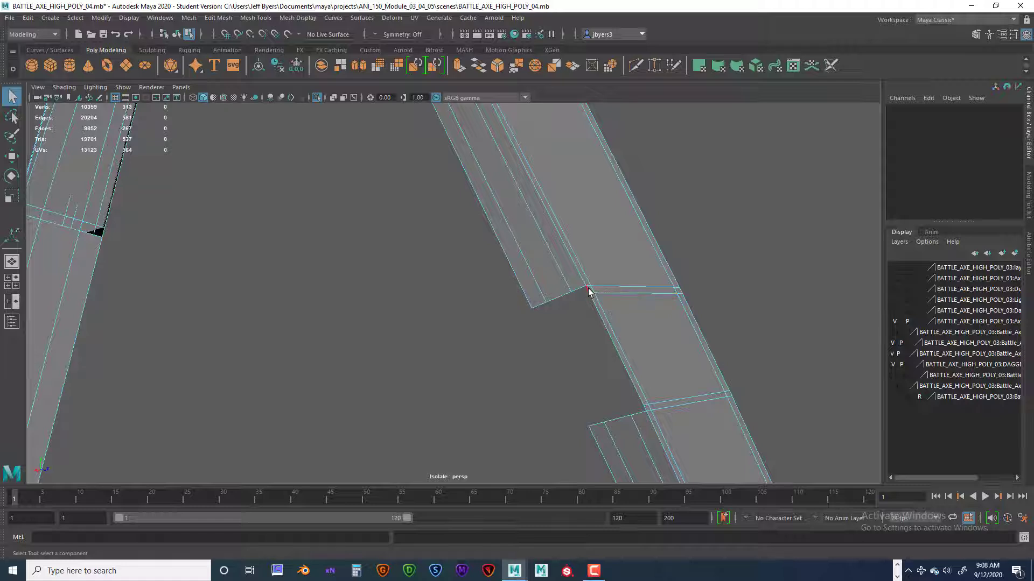
{"action": "left_click", "coordinate": [590, 305]}
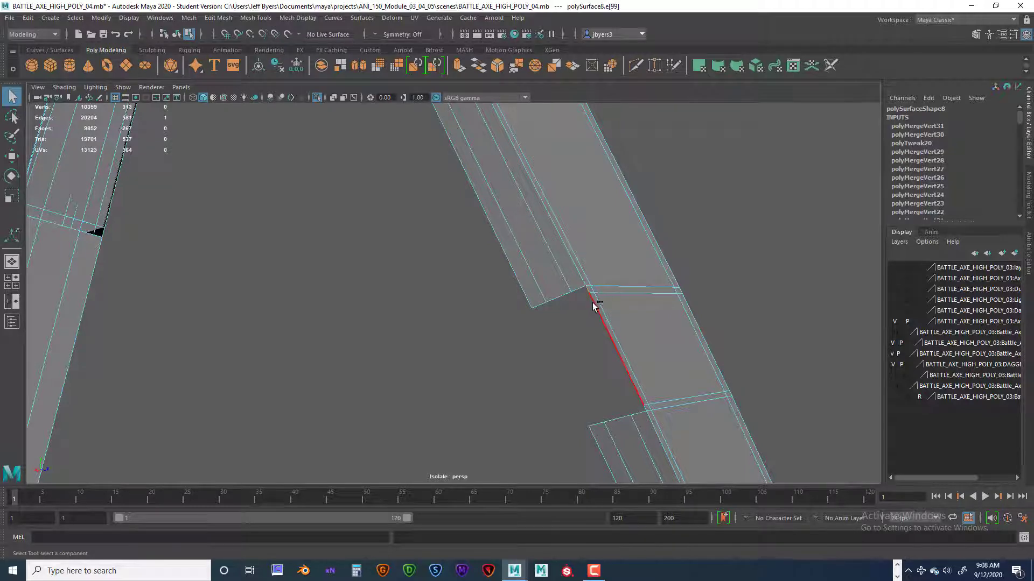
{"action": "left_click", "coordinate": [594, 303], "text": "shift"}
{"action": "left_click", "coordinate": [646, 407], "text": "shift"}
{"action": "left_click", "coordinate": [582, 387]}
{"action": "key", "text": "ctrl+e"}
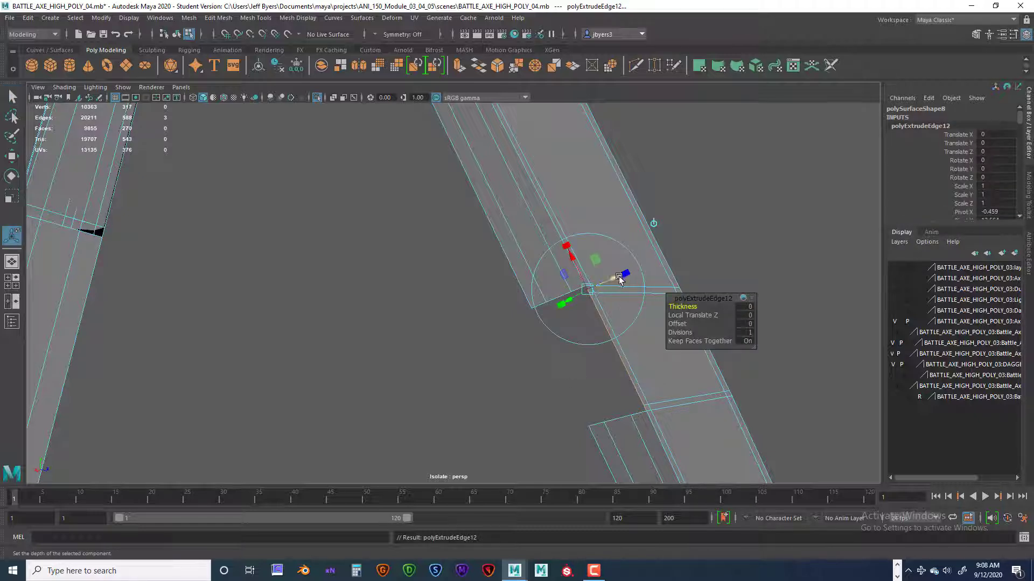
{"action": "left_click_drag", "start_coordinate": [623, 274], "coordinate": [602, 289]}
Extrude the same side edges twice more, aligning them with the second support loop and the strap's outer side edge.
{"action": "key", "text": "ctrl+e"}
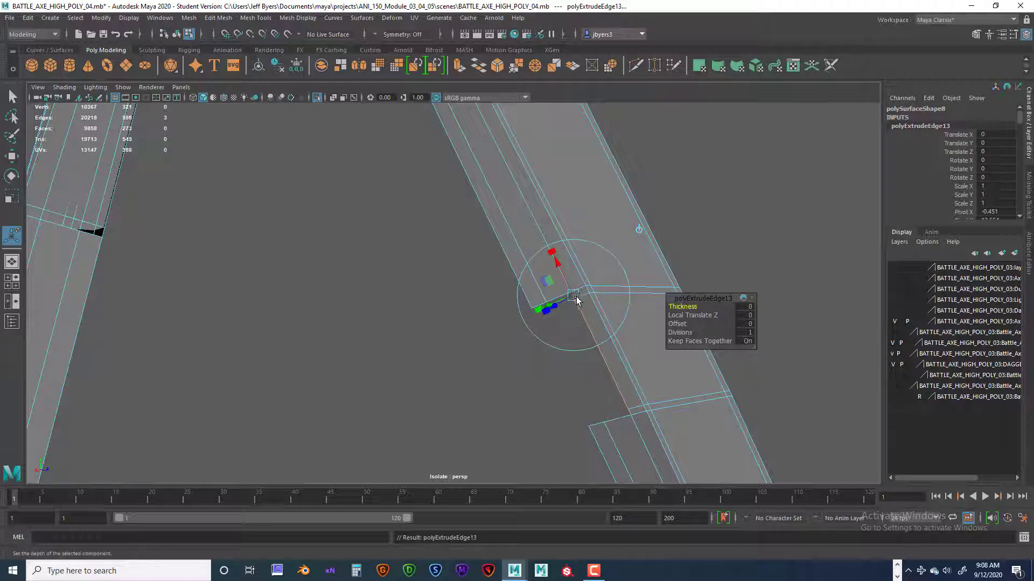
{"action": "left_click_drag", "start_coordinate": [577, 332], "coordinate": [599, 339], "text": "alt"}
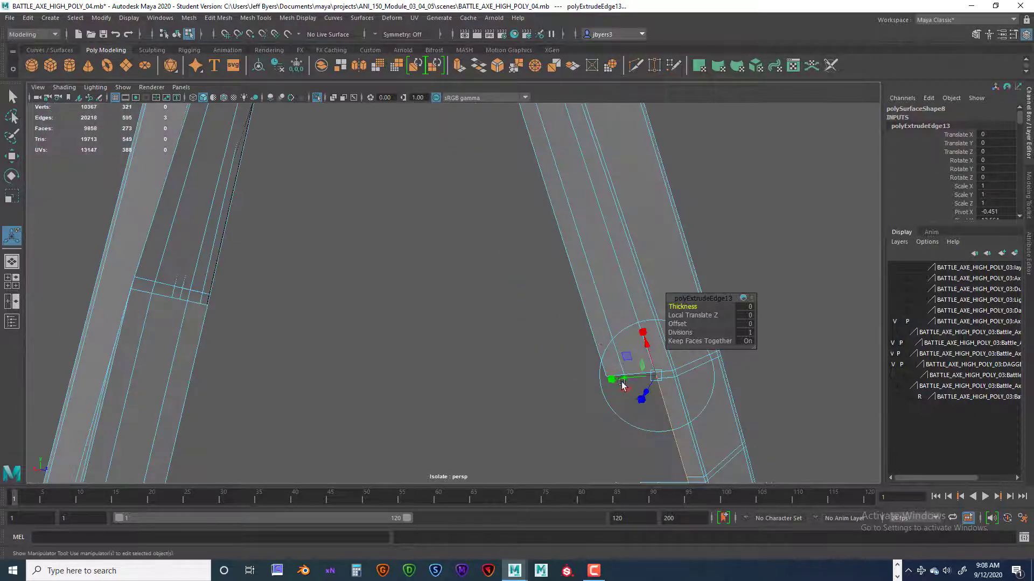
{"action": "left_click_drag", "start_coordinate": [625, 378], "coordinate": [597, 326]}
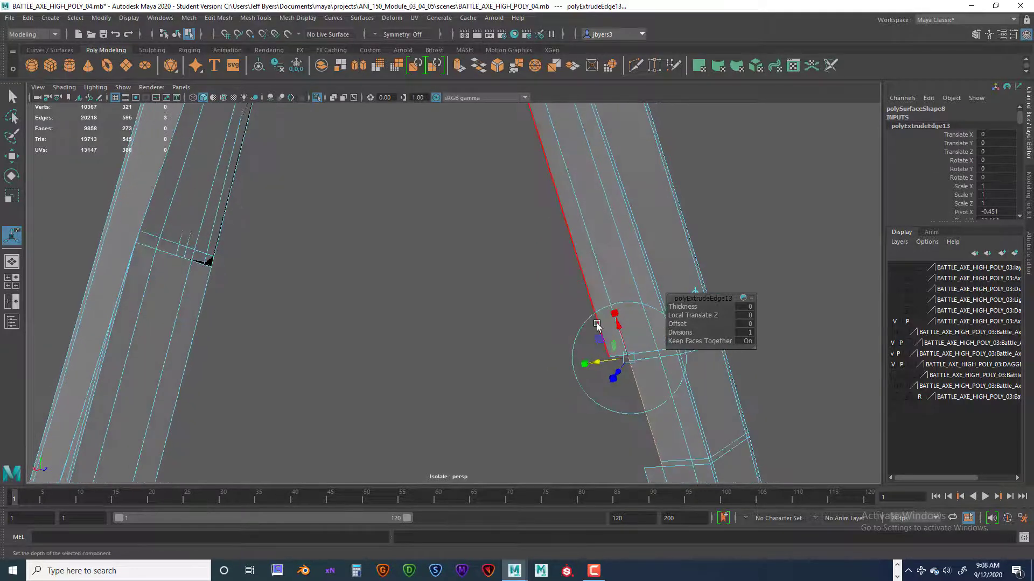
{"action": "key", "text": "ctrl+e"}
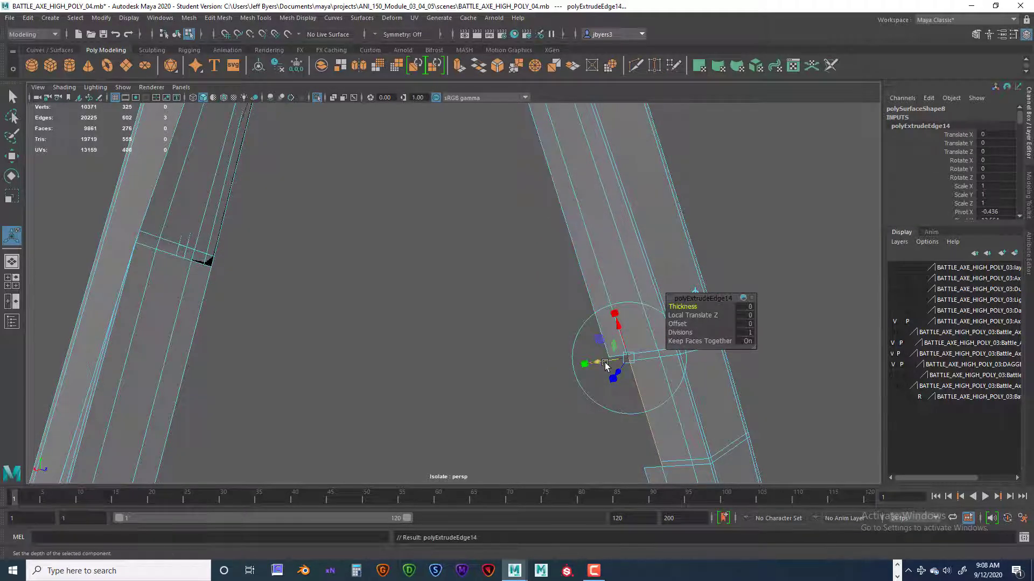
{"action": "left_click_drag", "start_coordinate": [605, 363], "coordinate": [500, 240]}
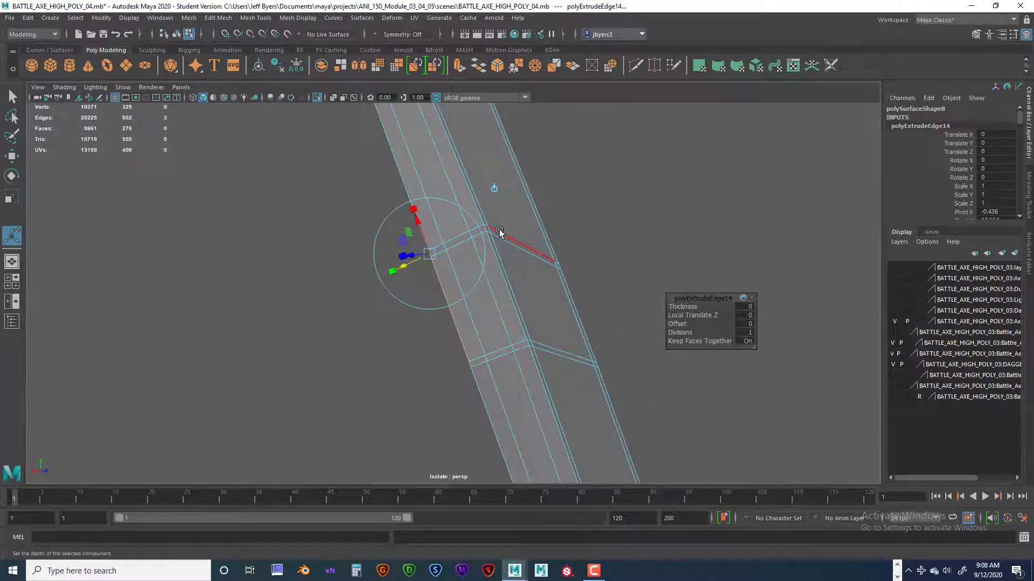
Merge to center the overlapping vertices where the seam's upper line meets the side support loop nearest the front corner.
{"action": "right_click", "coordinate": [499, 230]}
{"action": "right_click_drag", "start_coordinate": [458, 233], "coordinate": [458, 232]}
{"action": "scroll", "coordinate": [482, 294], "scroll_direction": "up", "scroll_amount": 5}
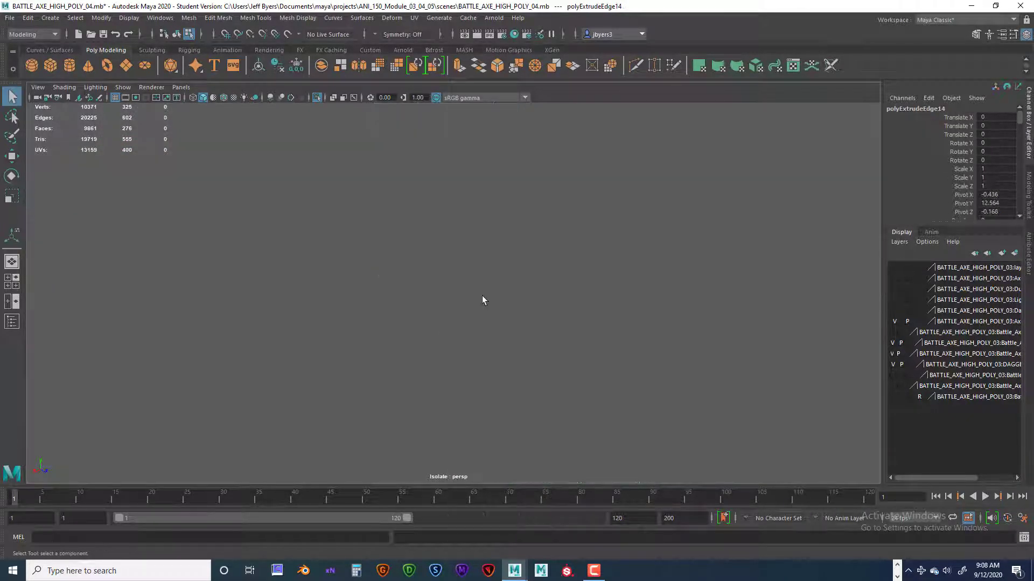
{"action": "scroll", "coordinate": [525, 300], "scroll_direction": "down", "scroll_amount": 5}
{"action": "left_click_drag", "start_coordinate": [530, 313], "coordinate": [525, 313], "text": "alt"}
{"action": "right_click_drag", "start_coordinate": [525, 314], "coordinate": [579, 339], "text": "alt"}
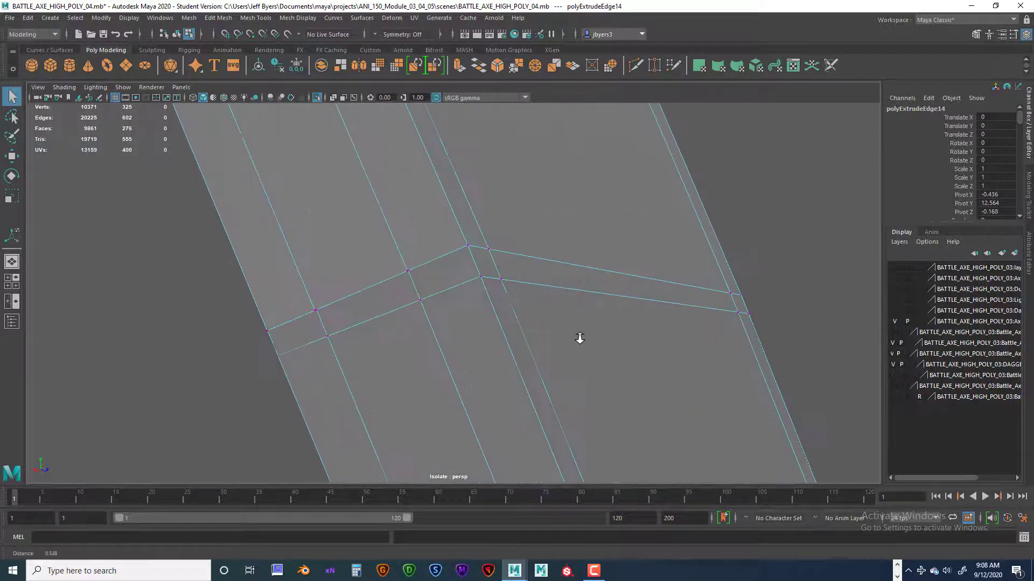
{"action": "left_click_drag", "start_coordinate": [448, 229], "coordinate": [485, 276]}
{"action": "middle_click_drag", "start_coordinate": [485, 275], "coordinate": [457, 269], "text": "alt"}
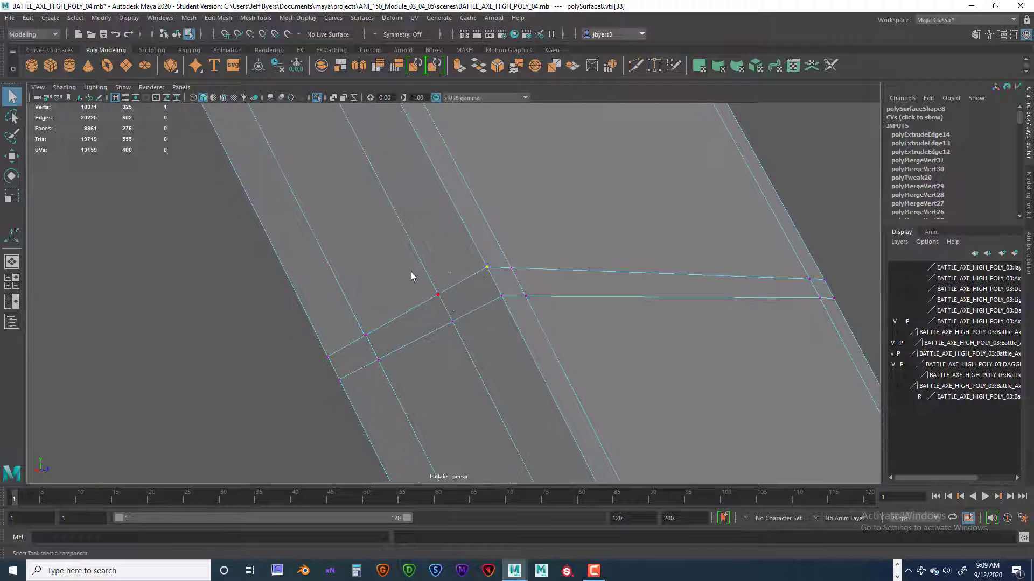
{"action": "key", "text": "space"}
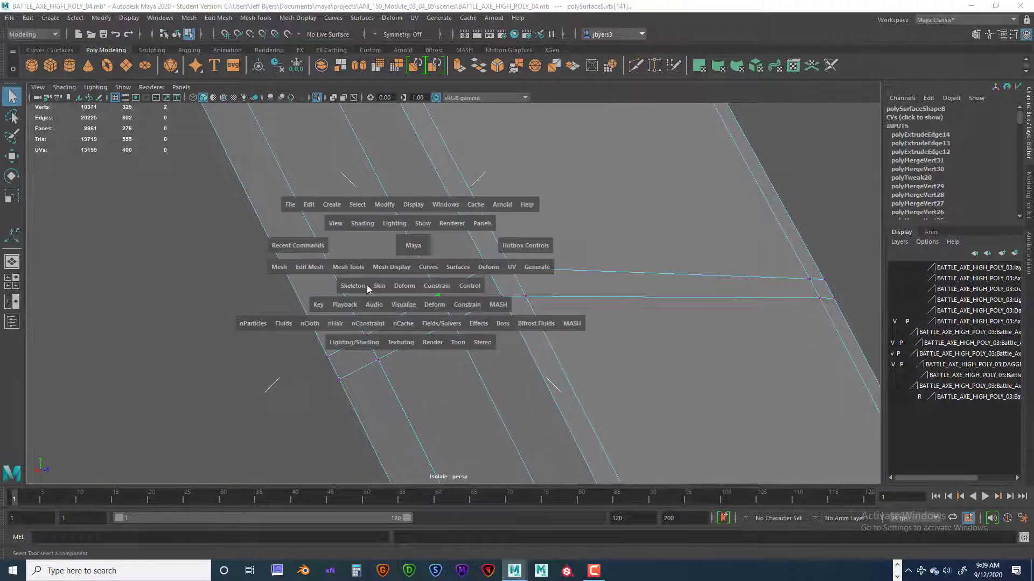
{"action": "left_click", "coordinate": [315, 268]}
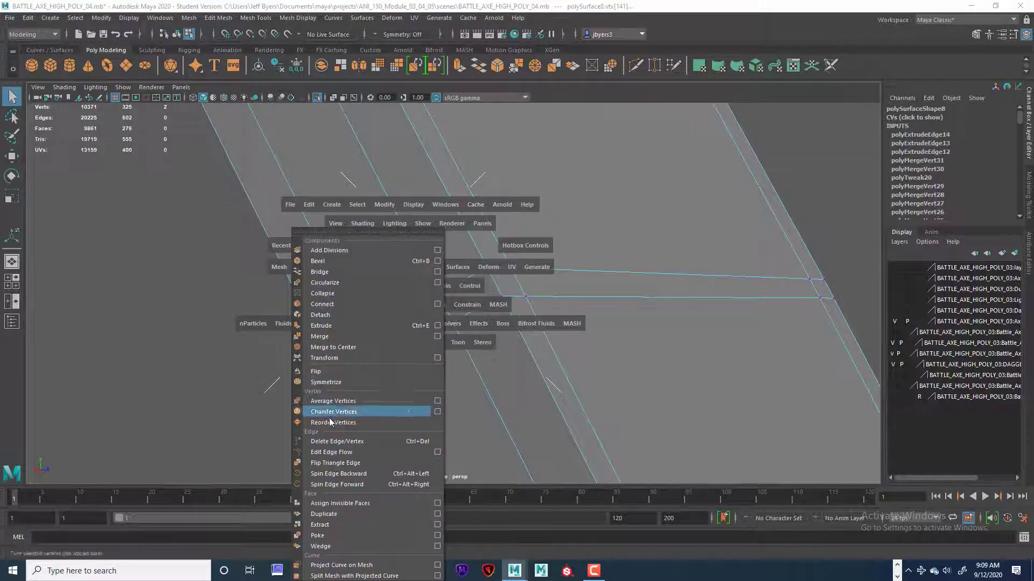
{"action": "left_click", "coordinate": [341, 349]}
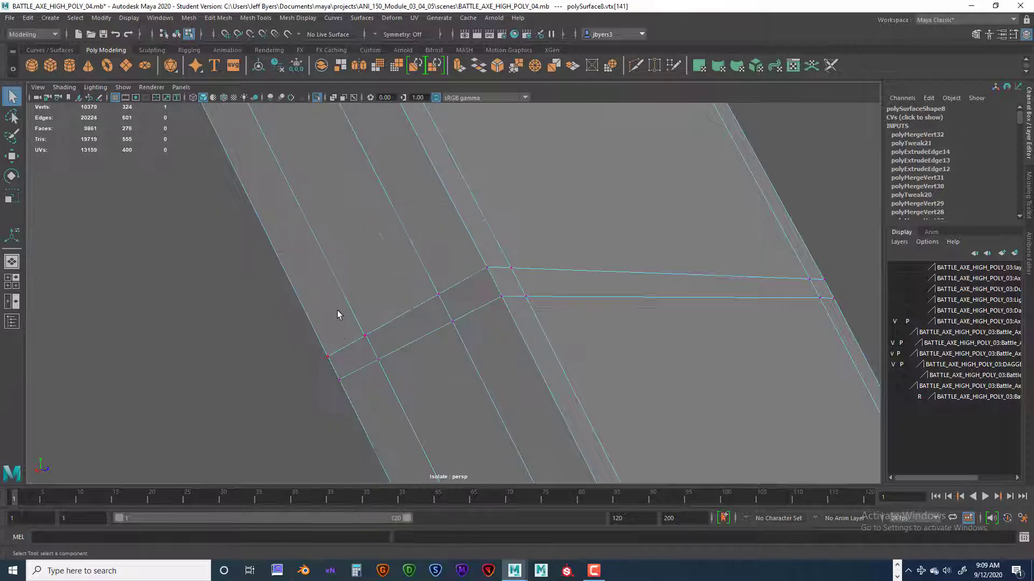
Merge the overlapping vertices at the outer support loop and outermost corner on the seam's upper line.
{"action": "left_click_drag", "start_coordinate": [349, 316], "coordinate": [373, 351], "text": "shift"}
{"action": "key", "text": "g"}
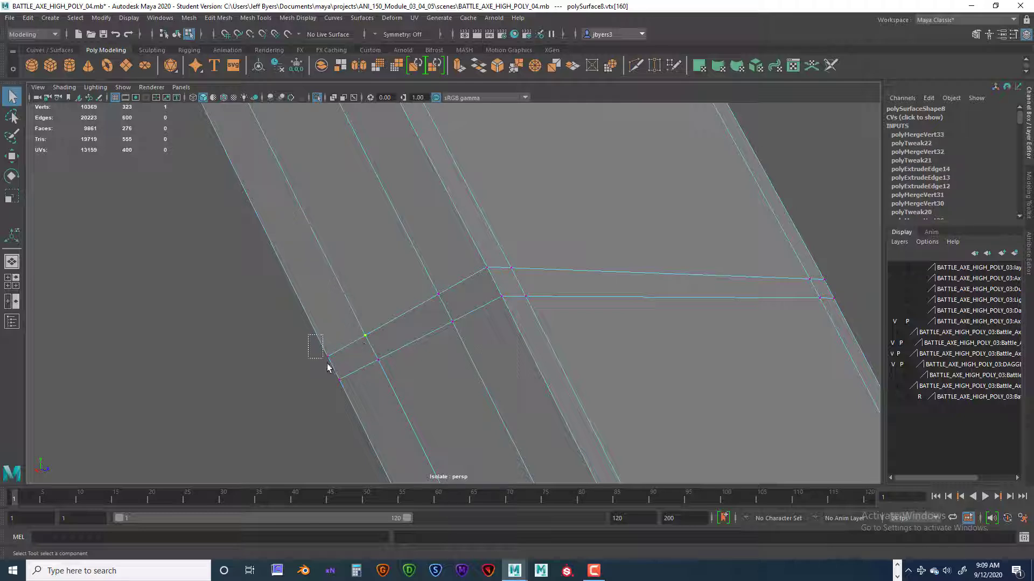
{"action": "left_click_drag", "start_coordinate": [327, 367], "coordinate": [333, 374], "text": "shift"}
{"action": "key", "text": "g"}
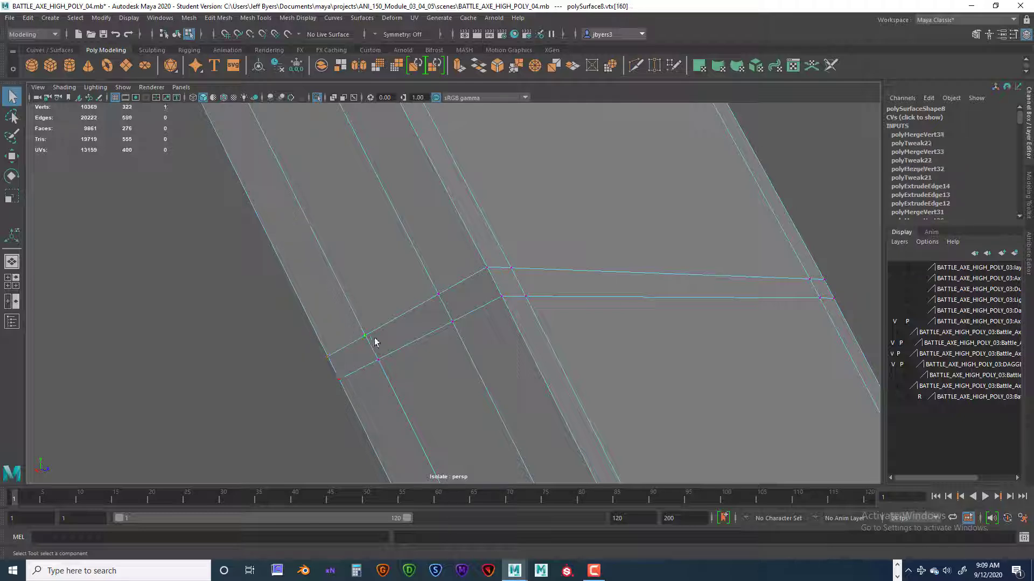
Merge the overlapping vertices at both support loops and the outermost corner on the seam's lower line.
{"action": "left_click_drag", "start_coordinate": [422, 286], "coordinate": [451, 311], "text": "shift"}
{"action": "left_click_drag", "start_coordinate": [473, 257], "coordinate": [491, 286]}
{"action": "left_click_drag", "start_coordinate": [464, 341], "coordinate": [463, 340]}
{"action": "left_click_drag", "start_coordinate": [370, 347], "coordinate": [380, 362]}
{"action": "left_click_drag", "start_coordinate": [454, 348], "coordinate": [468, 303], "text": "alt"}
{"action": "left_click_drag", "start_coordinate": [512, 253], "coordinate": [519, 257]}
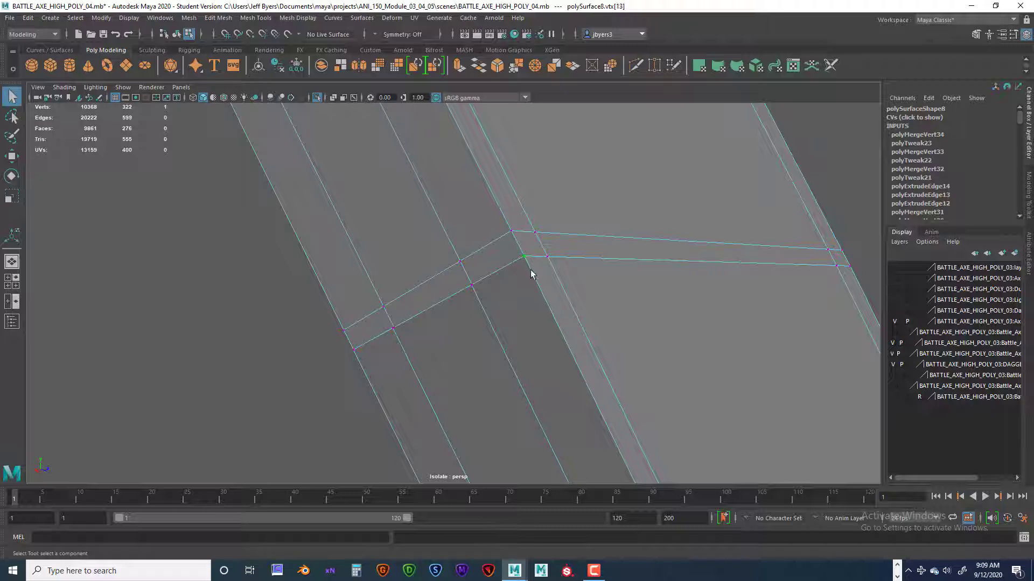
{"action": "left_click_drag", "start_coordinate": [459, 279], "coordinate": [482, 296]}
{"action": "key", "text": "g"}
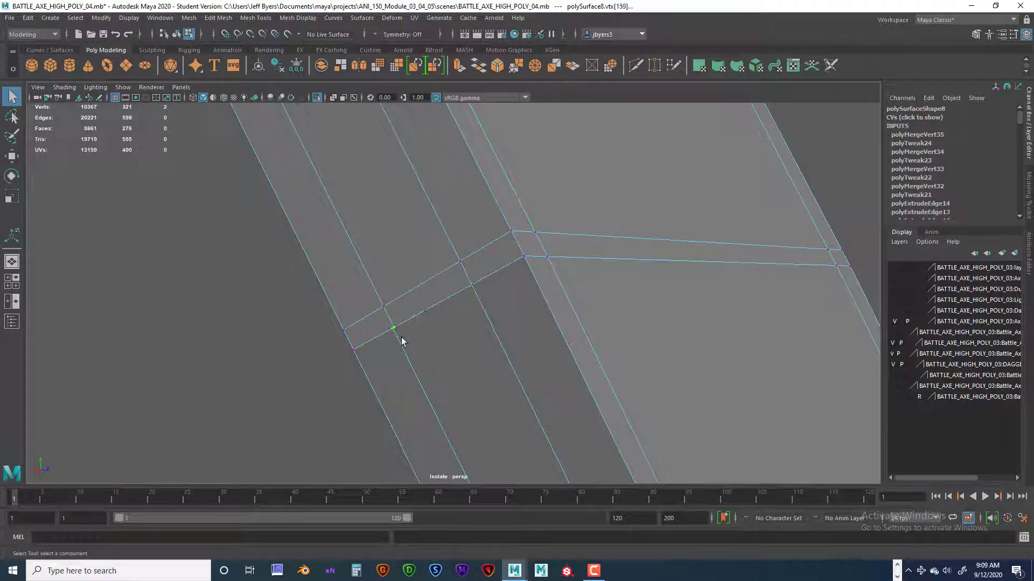
{"action": "key", "text": "g"}
Repeat the merge on the vertices along the seam's upper line to catch any leftover duplicates.
{"action": "key", "text": "g"}
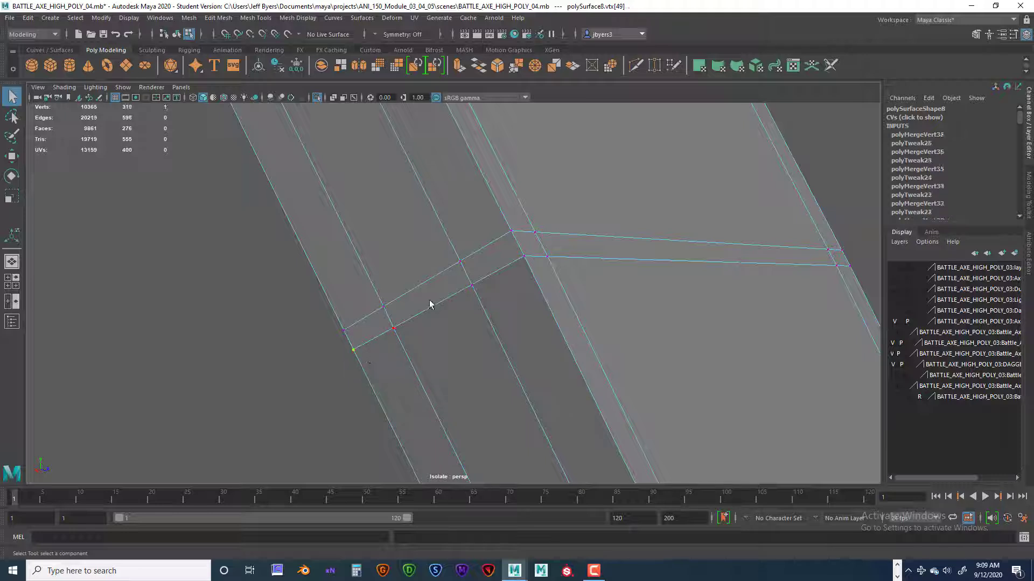
{"action": "left_click", "coordinate": [505, 240]}
{"action": "key", "text": "g"}
{"action": "left_click_drag", "start_coordinate": [456, 253], "coordinate": [465, 271]}
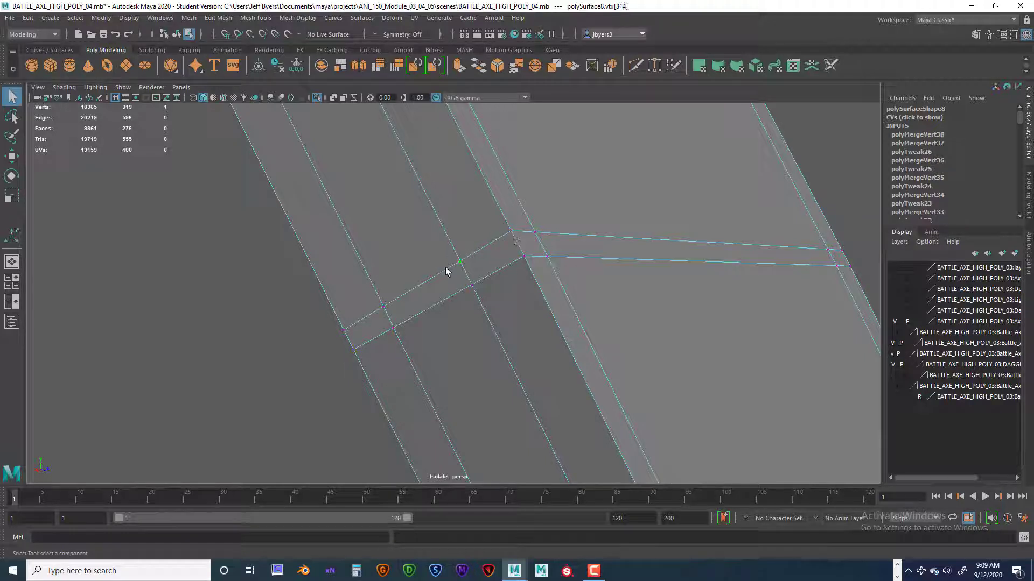
{"action": "key", "text": "g"}
{"action": "key", "text": "g"}
{"action": "left_click_drag", "start_coordinate": [376, 294], "coordinate": [473, 292]}
{"action": "key", "text": "g"}
Inspect the rebuilt crossing section in smooth preview and return the strap to its unsmoothed display.
{"action": "right_click_drag", "start_coordinate": [473, 287], "coordinate": [474, 326]}
{"action": "left_click_drag", "start_coordinate": [557, 334], "coordinate": [454, 325], "text": "alt"}
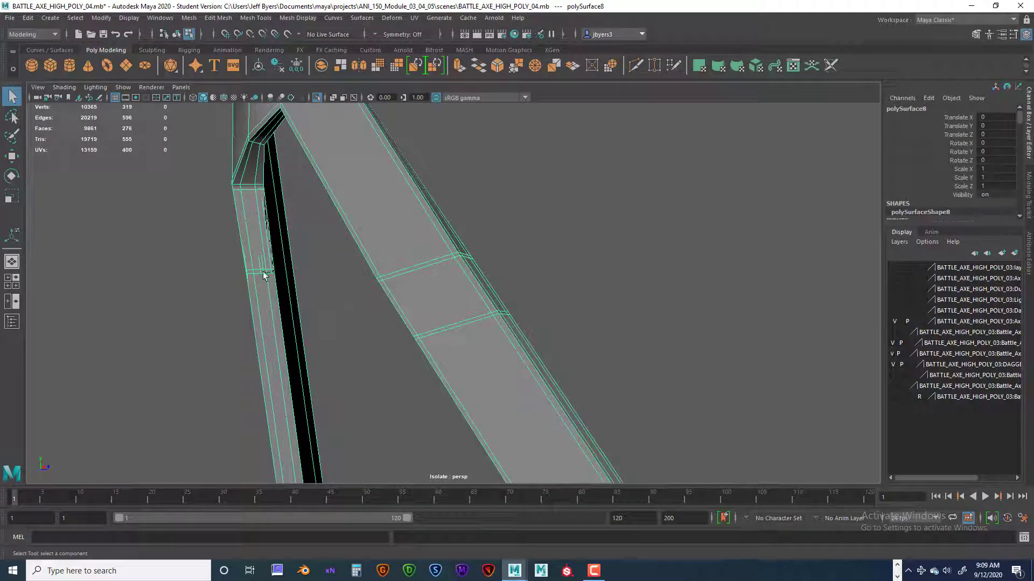
{"action": "left_click_drag", "start_coordinate": [253, 299], "coordinate": [255, 335], "text": "alt"}
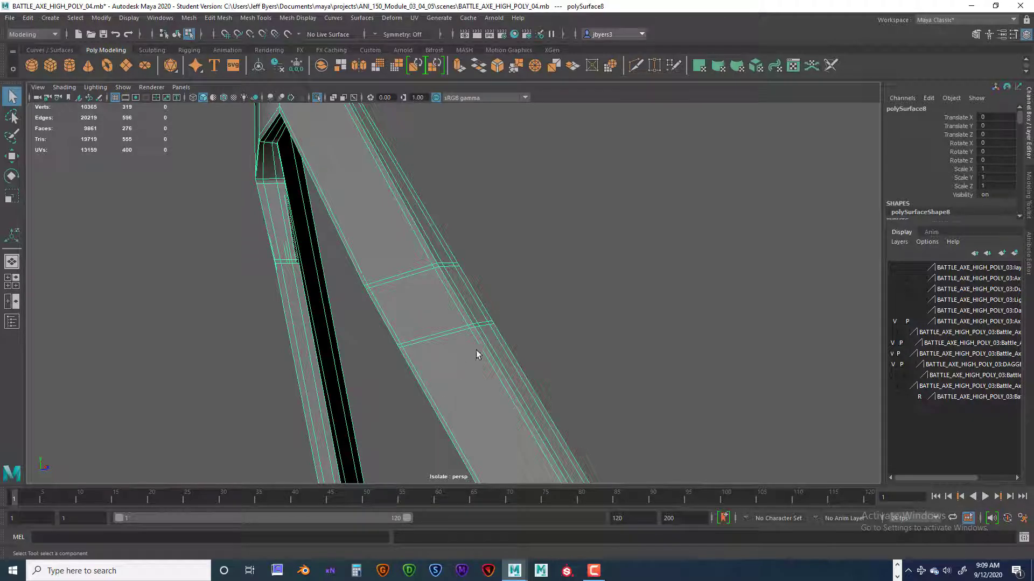
{"action": "key", "text": "3"}
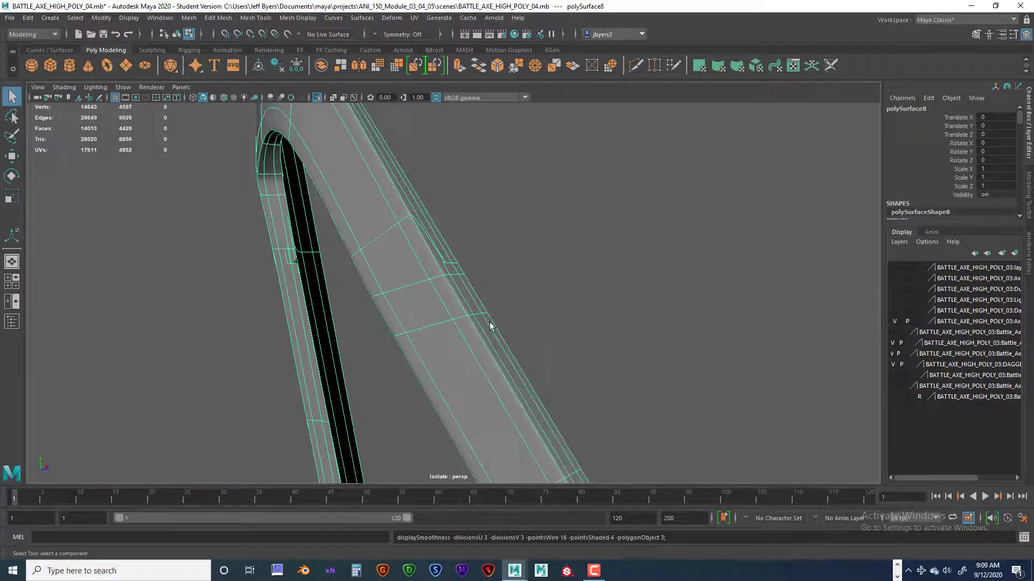
{"action": "left_click_drag", "start_coordinate": [490, 322], "coordinate": [435, 311], "text": "alt"}
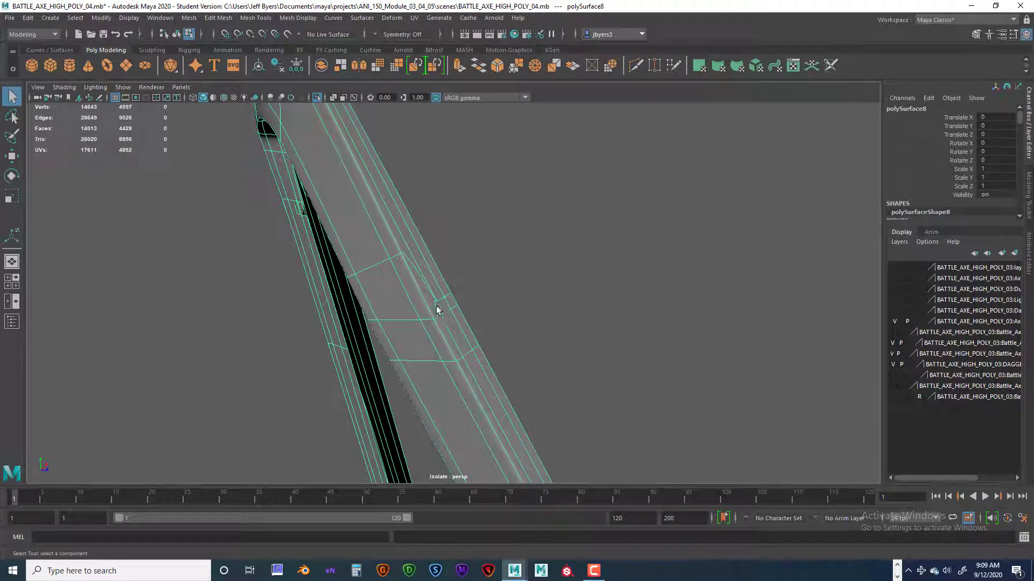
{"action": "key", "text": "1"}
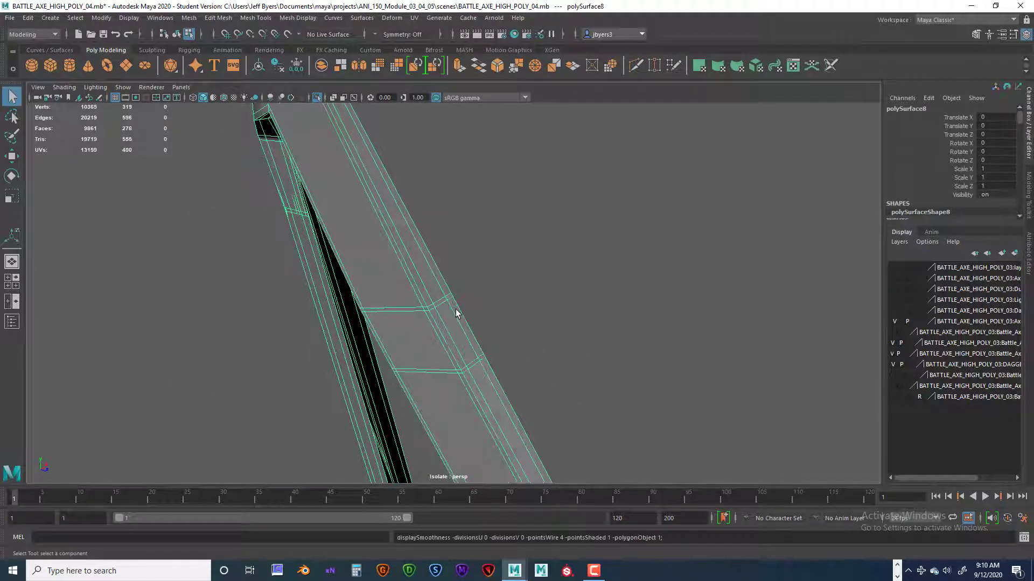
Delete the two narrow corner faces and the wide front face directly above the rebuilt section's upper seam.
{"action": "mouse_move", "coordinate": [420, 296]}
{"action": "right_mouse_down"}
{"action": "mouse_move", "coordinate": [423, 259]}
{"action": "mouse_move", "coordinate": [423, 302]}
{"action": "right_mouse_up"}
{"action": "scroll", "coordinate": [432, 305], "scroll_direction": "up", "scroll_amount": 3}
{"action": "left_click", "coordinate": [407, 303]}
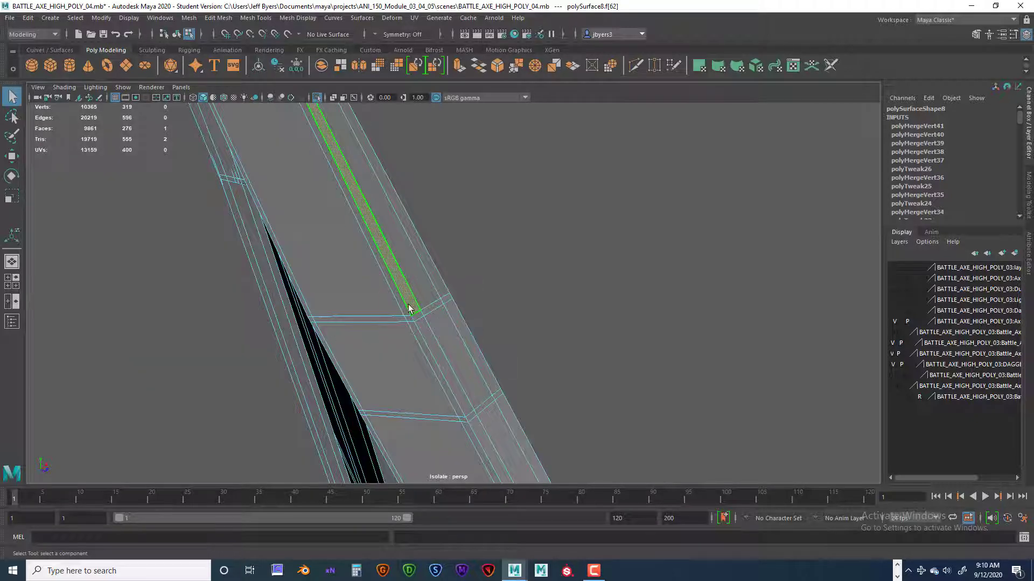
{"action": "key", "text": "Delete"}
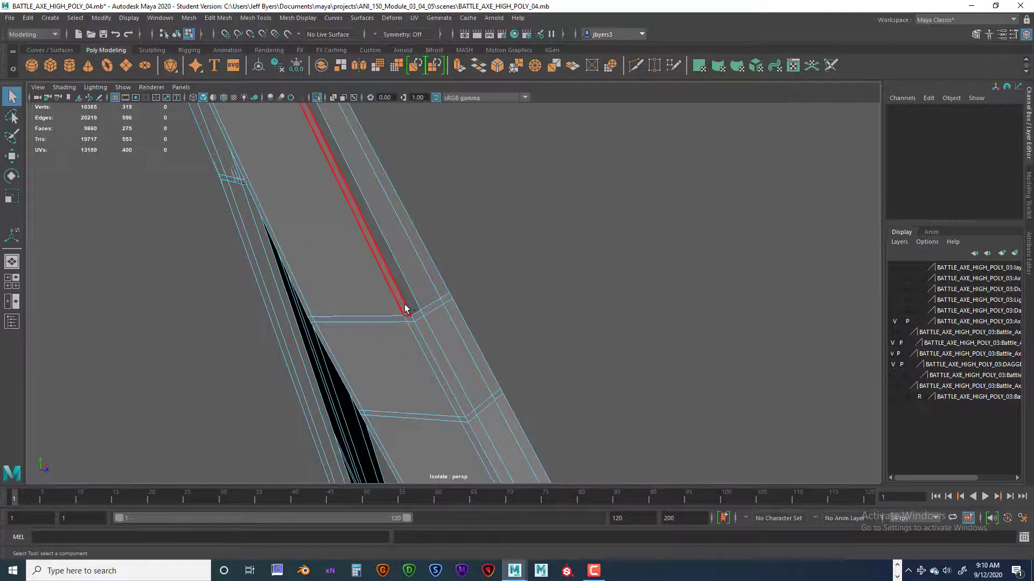
{"action": "left_click", "coordinate": [405, 309]}
{"action": "key", "text": "Delete"}
{"action": "left_click", "coordinate": [370, 311]}
{"action": "key", "text": "Delete"}
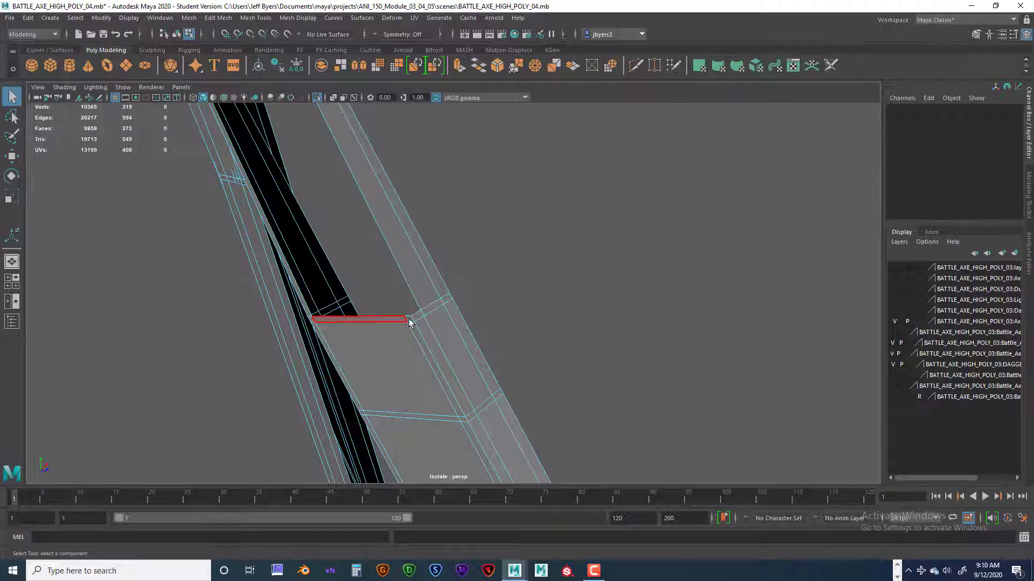
Undo the face deletions above the rebuilt section.
{"action": "left_click_drag", "start_coordinate": [428, 319], "coordinate": [467, 318], "text": "alt"}
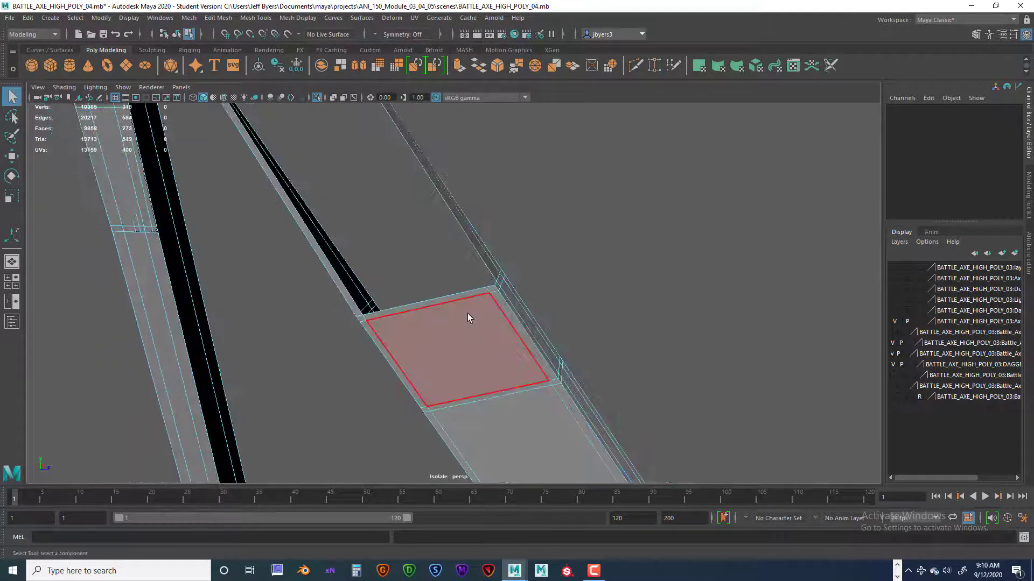
{"action": "key", "text": "ctrl+z"}
{"action": "key", "text": "ctrl+z"}
{"action": "key", "text": "ctrl+z"}
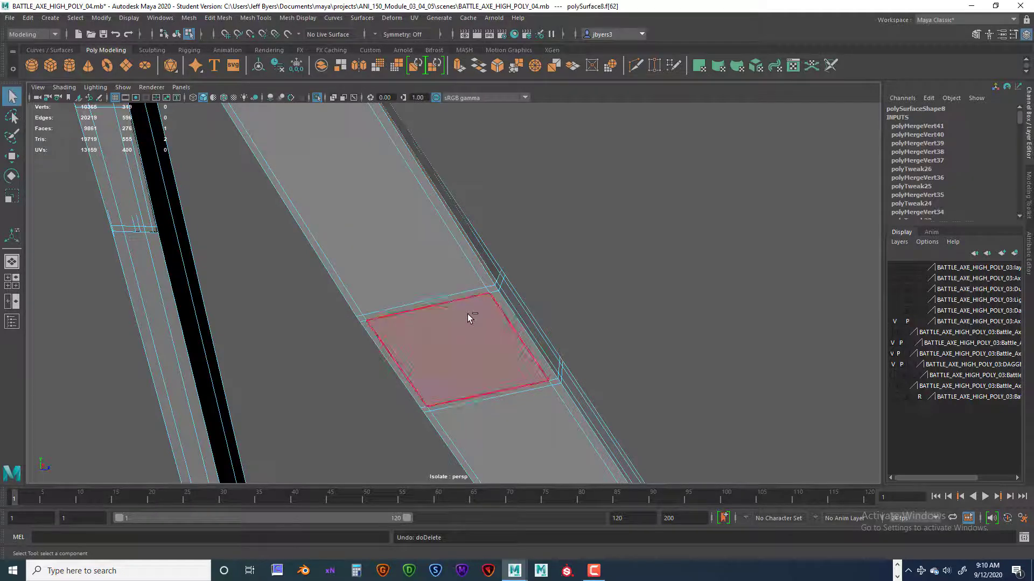
{"action": "key", "text": "ctrl+z"}
Preview the strap smoothed again to examine the side corner of the rebuilt section.
{"action": "mouse_move", "coordinate": [499, 331]}
{"action": "left_mouse_down", "text": "alt"}
{"action": "mouse_move", "coordinate": [465, 331]}
{"action": "mouse_move", "coordinate": [494, 349]}
{"action": "mouse_move", "coordinate": [436, 344]}
{"action": "mouse_move", "coordinate": [392, 282]}
{"action": "mouse_move", "coordinate": [457, 339]}
{"action": "mouse_move", "coordinate": [498, 328]}
{"action": "left_mouse_up", "text": "alt"}
{"action": "left_click", "coordinate": [439, 354]}
{"action": "left_click", "coordinate": [440, 354]}
{"action": "scroll", "coordinate": [469, 366], "scroll_direction": "down", "scroll_amount": 4}
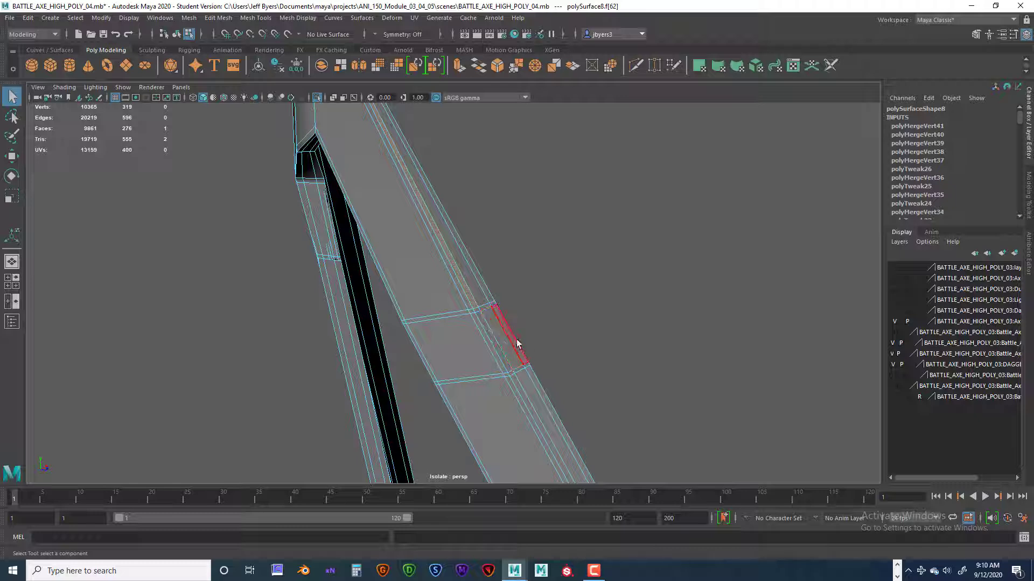
{"action": "key", "text": "3"}
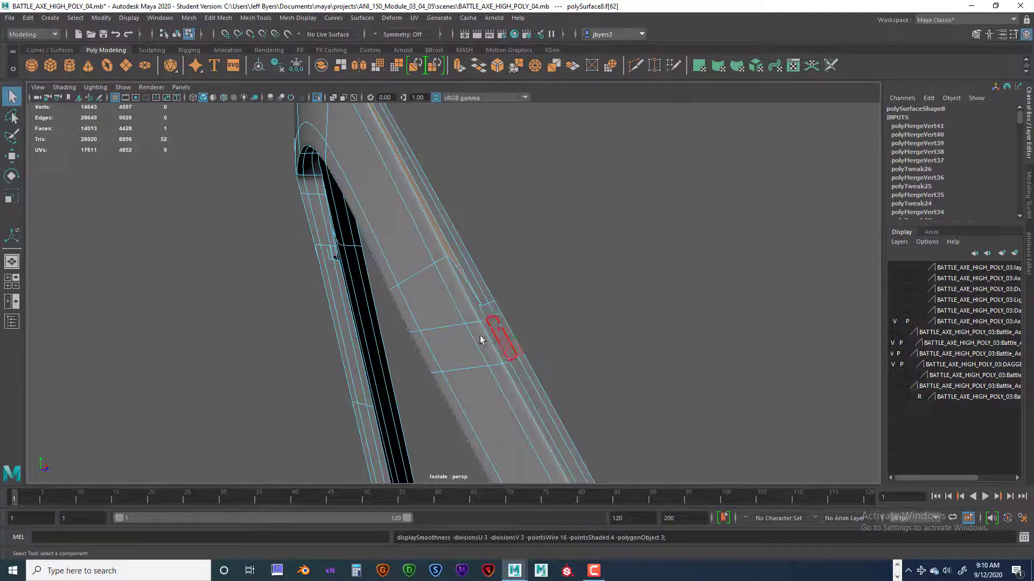
Examine the narrow side corner above the rebuilt section's seam in smooth preview, and return the strap to its unsmoothed display.
{"action": "left_click", "coordinate": [575, 287]}
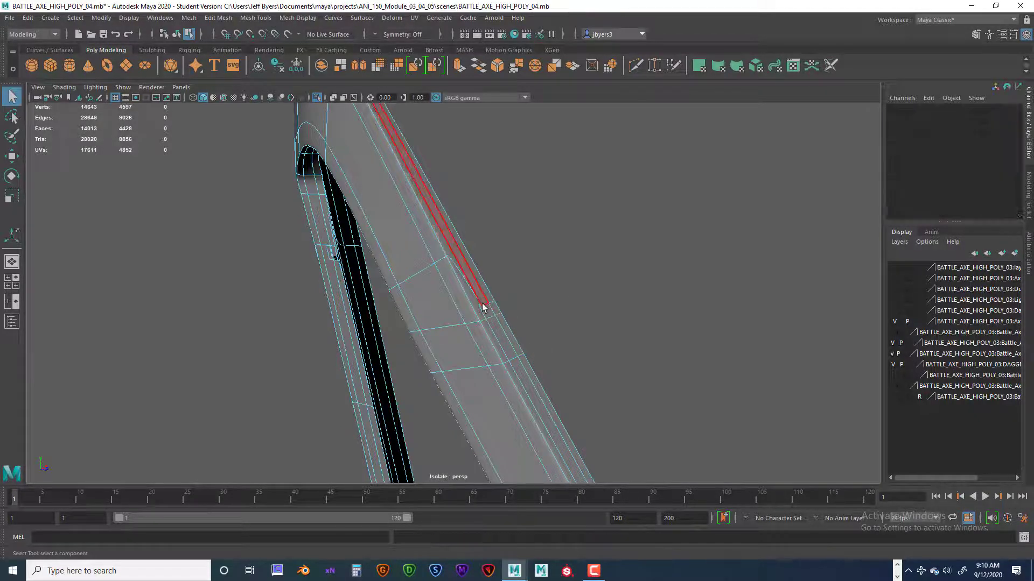
{"action": "right_click", "coordinate": [482, 274]}
{"action": "left_click", "coordinate": [474, 340]}
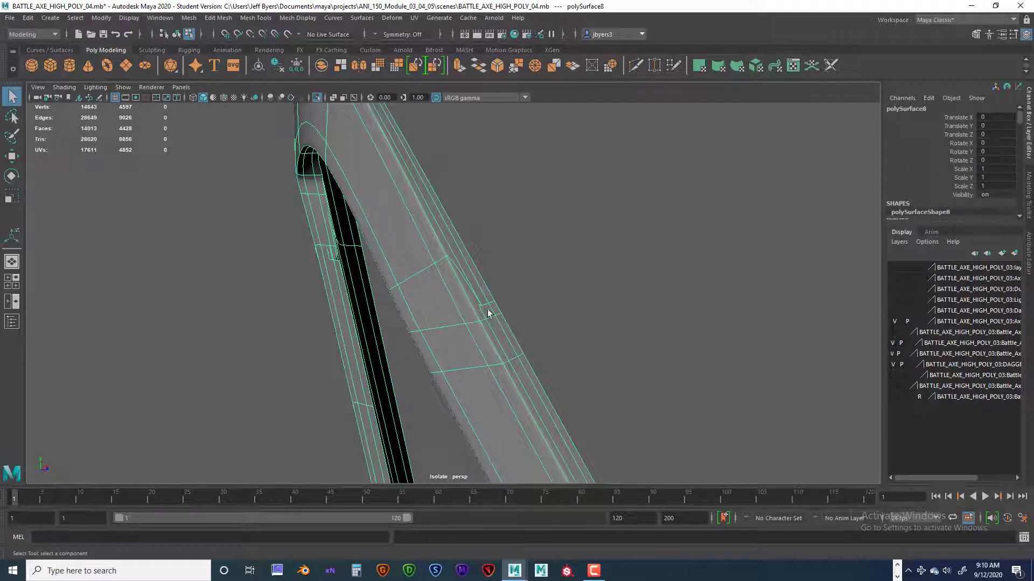
{"action": "scroll", "coordinate": [499, 316], "scroll_direction": "down", "scroll_amount": 3}
{"action": "scroll", "coordinate": [499, 317], "scroll_direction": "up", "scroll_amount": 5}
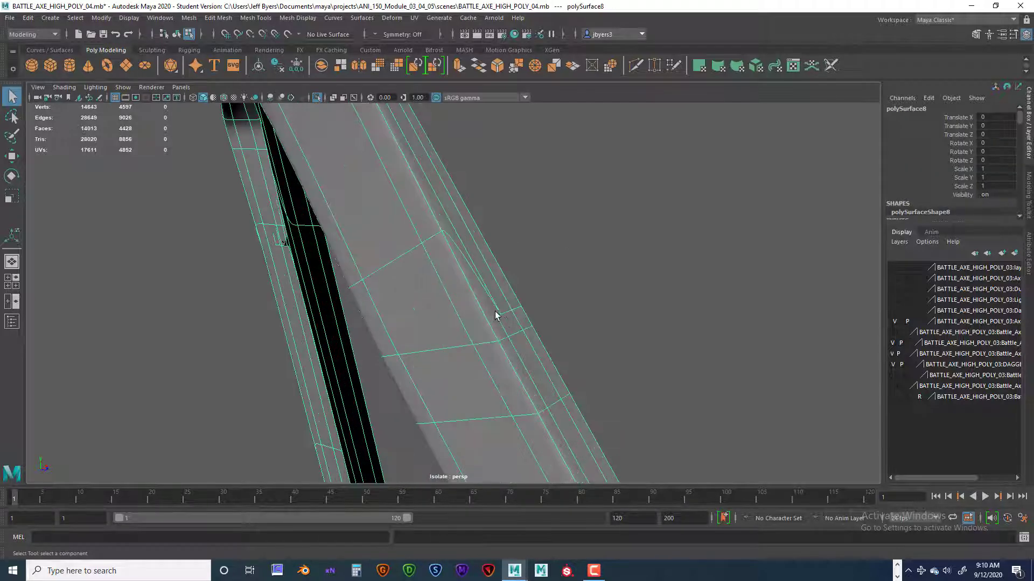
{"action": "key", "text": "1"}
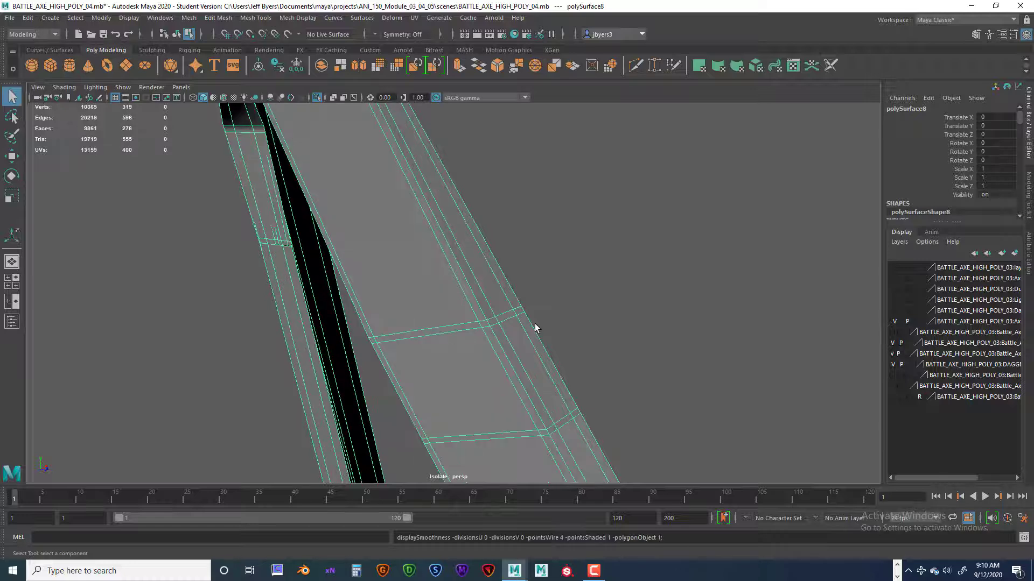
Delete the small corner face between the two closely spaced seam loops at the strap's side edge.
{"action": "left_click", "coordinate": [496, 316]}
{"action": "right_click_drag", "start_coordinate": [497, 317], "coordinate": [500, 248]}
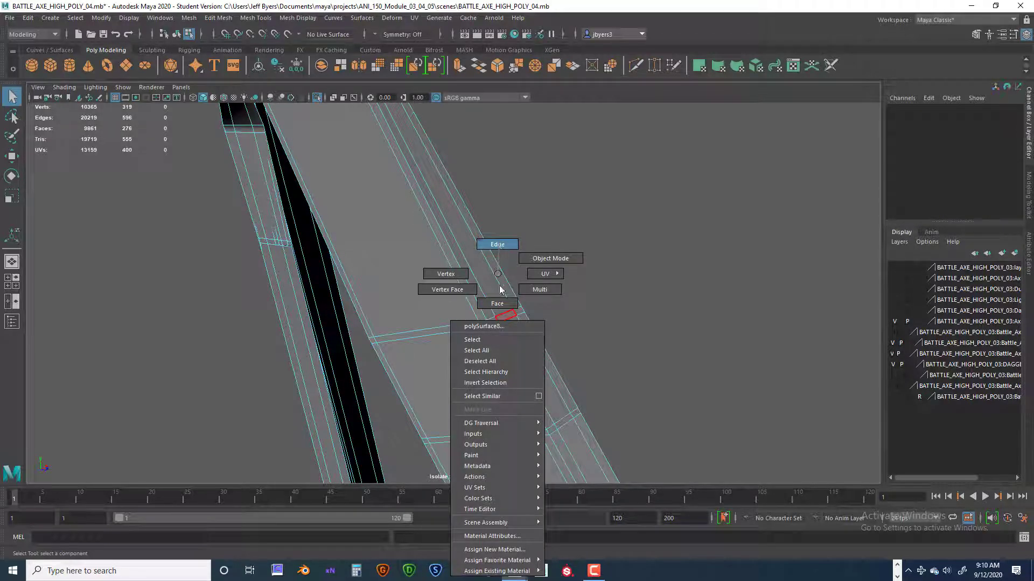
{"action": "right_click_drag", "start_coordinate": [500, 290], "coordinate": [504, 306]}
{"action": "scroll", "coordinate": [540, 340], "scroll_direction": "up", "scroll_amount": 4}
{"action": "middle_click_drag", "start_coordinate": [543, 362], "coordinate": [501, 364], "text": "alt"}
{"action": "left_click", "coordinate": [457, 372]}
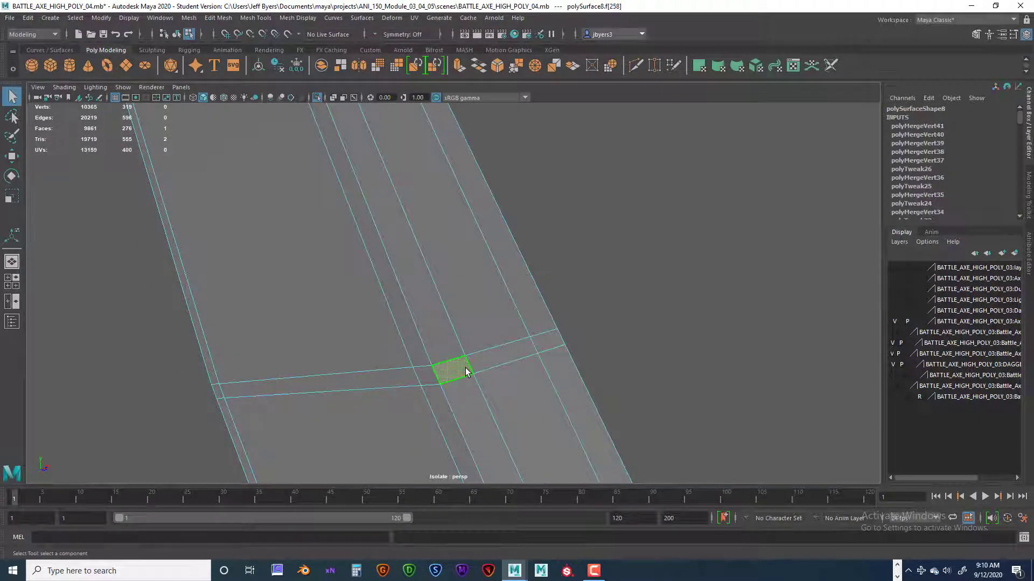
{"action": "key", "text": "Delete"}
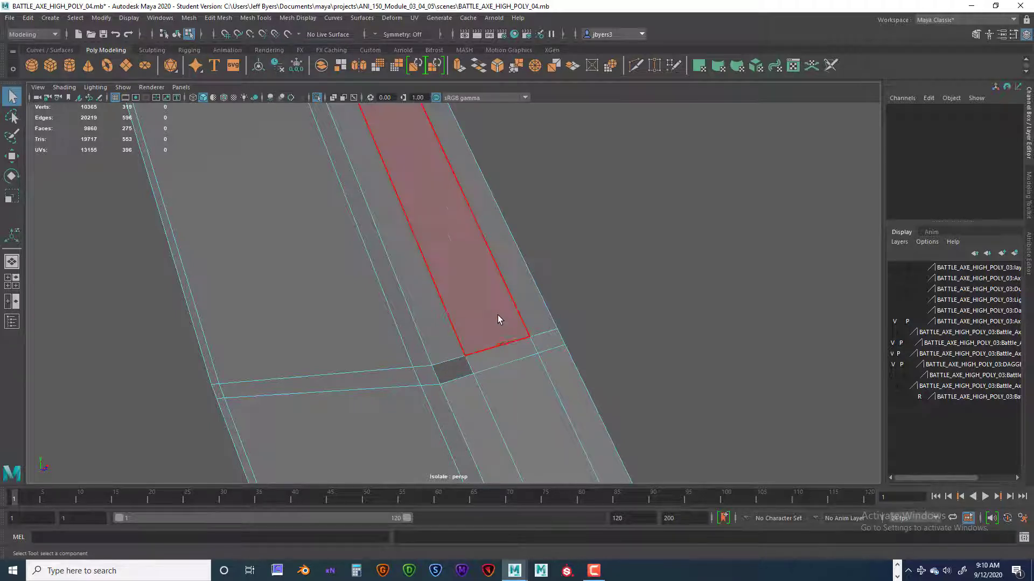
Try to fill the small corner hole in the seam strip with Append to Polygon.
{"action": "scroll", "coordinate": [517, 316], "scroll_direction": "down", "scroll_amount": 1}
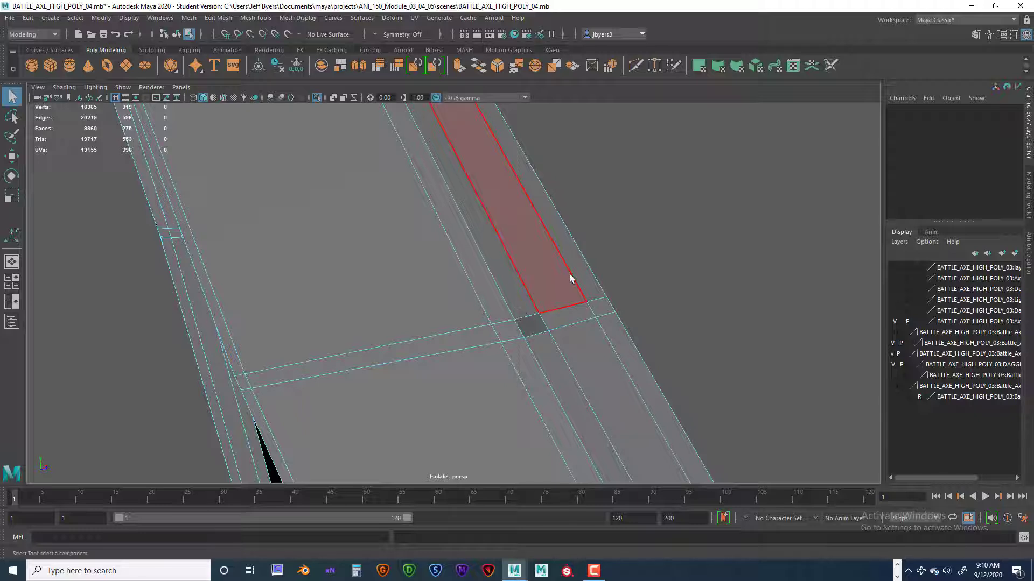
{"action": "right_click_drag", "start_coordinate": [571, 273], "coordinate": [543, 340]}
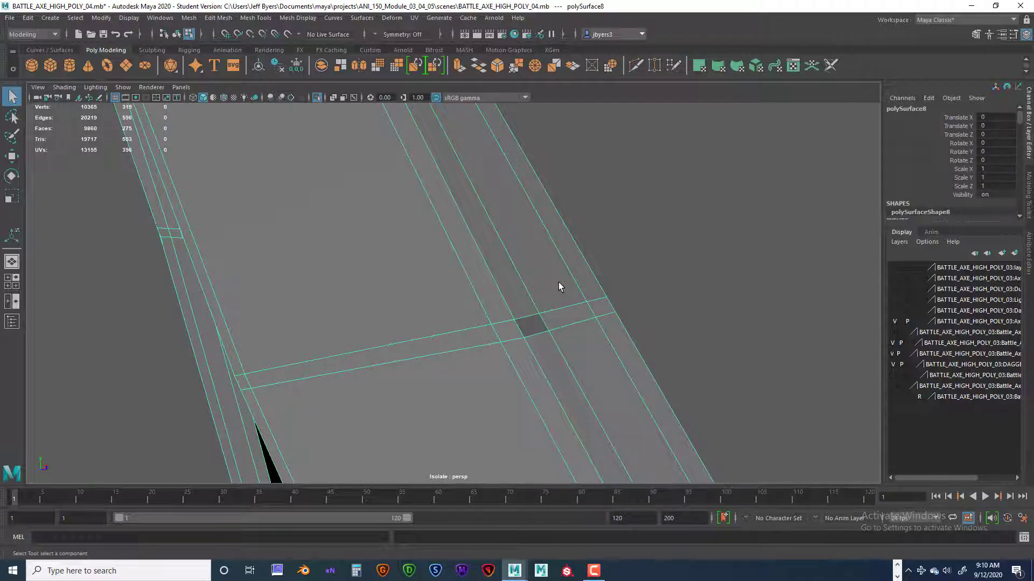
{"action": "right_click_drag", "start_coordinate": [558, 282], "coordinate": [609, 286], "text": "shift"}
{"action": "left_click", "coordinate": [536, 316]}
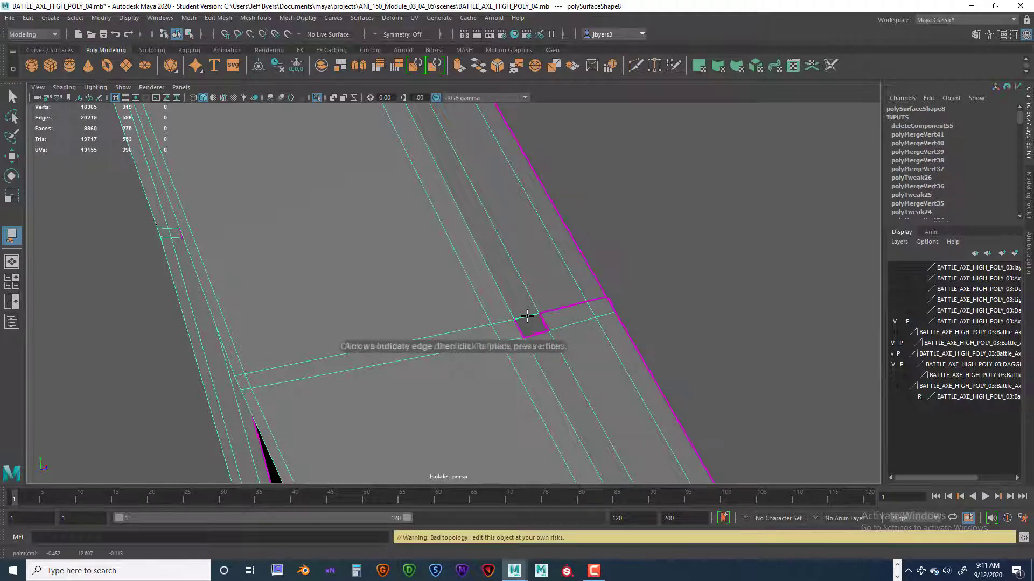
{"action": "left_click", "coordinate": [544, 322]}
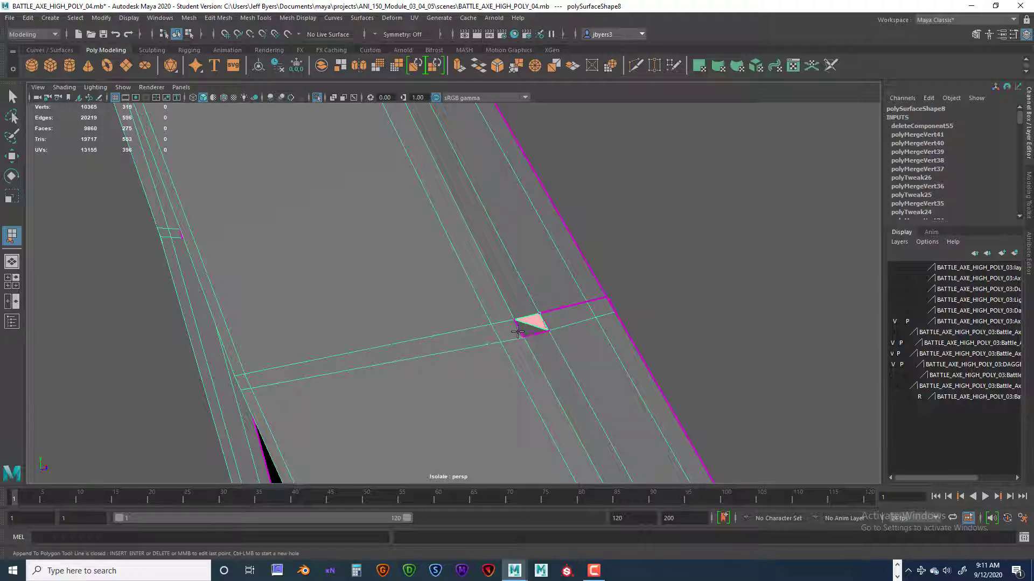
{"action": "left_click_drag", "start_coordinate": [547, 346], "coordinate": [458, 316], "text": "alt"}
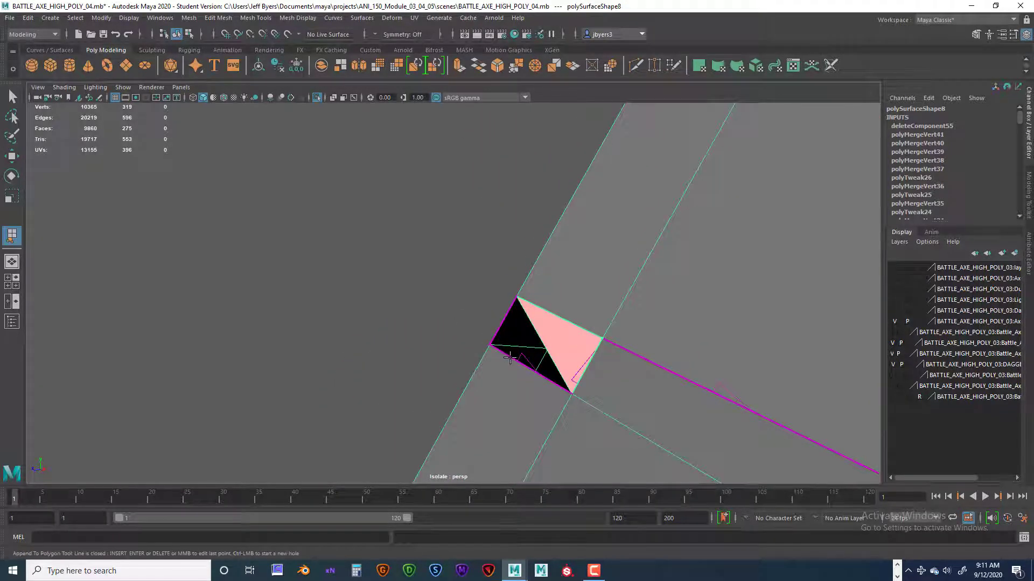
{"action": "left_click_drag", "start_coordinate": [511, 348], "coordinate": [595, 325], "text": "alt"}
{"action": "scroll", "coordinate": [512, 316], "scroll_direction": "down", "scroll_amount": 8}
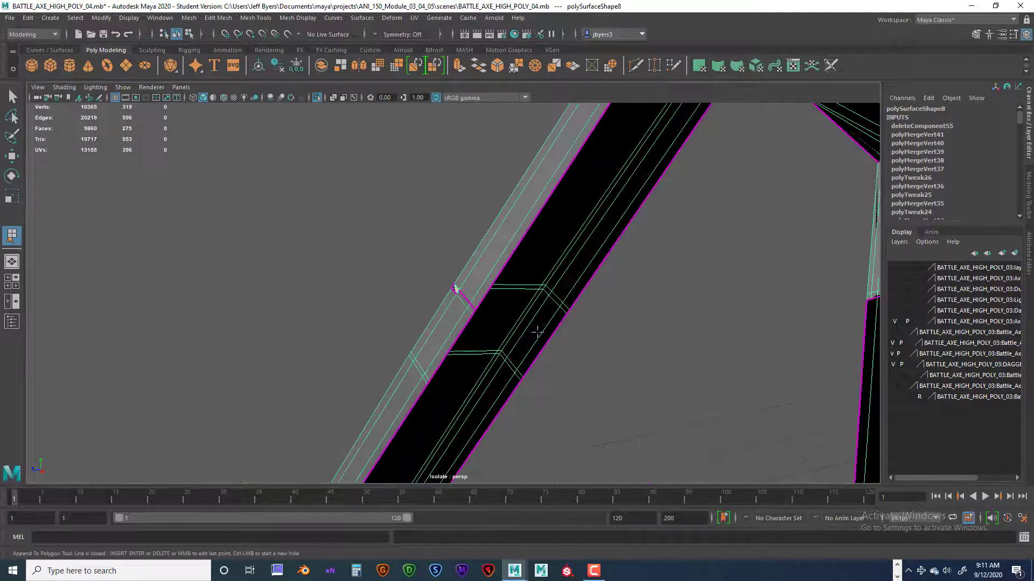
{"action": "scroll", "coordinate": [537, 333], "scroll_direction": "up", "scroll_amount": 3}
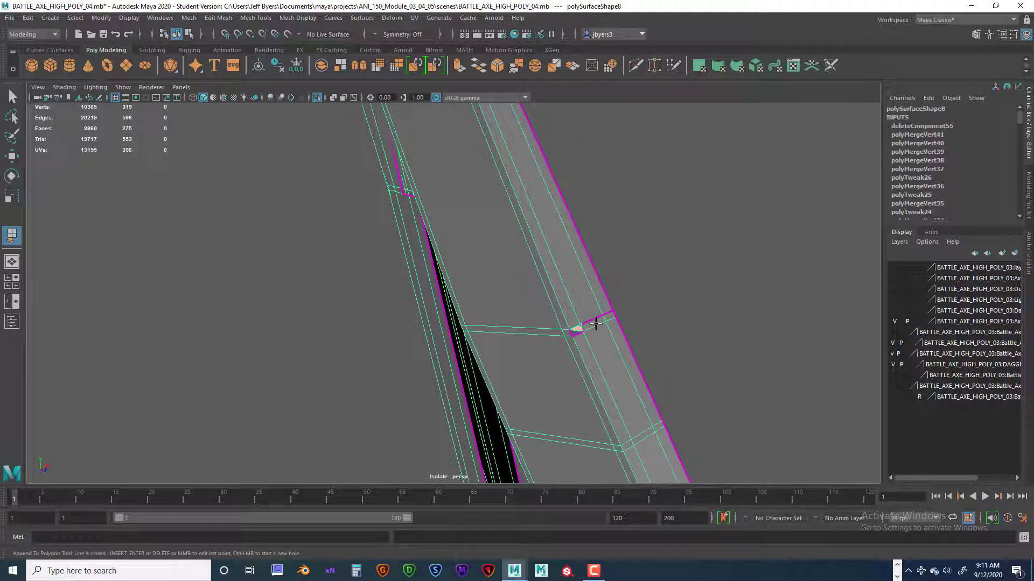
{"action": "key", "text": "Return"}
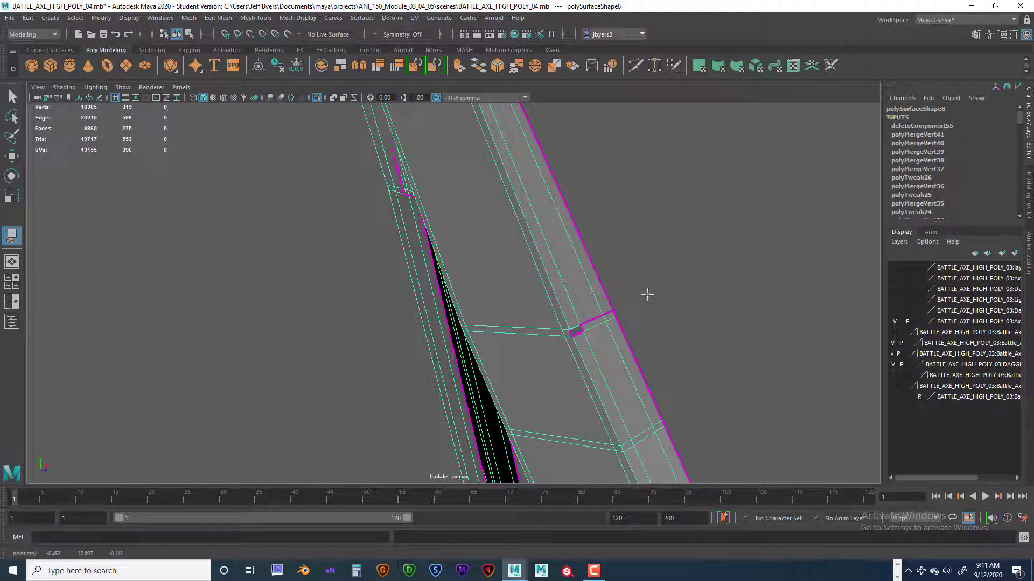
{"action": "key", "text": "q"}
Delete the two remaining seam-strip faces beside the corner hole, opening the gap across the strap's side.
{"action": "left_click_drag", "start_coordinate": [612, 321], "coordinate": [648, 353], "text": "alt"}
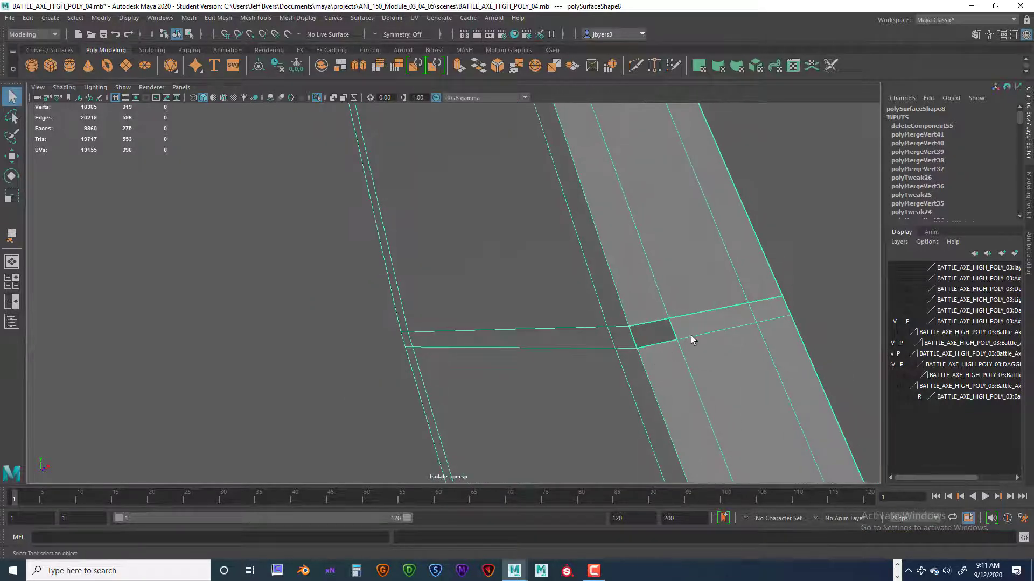
{"action": "right_click_drag", "start_coordinate": [690, 335], "coordinate": [681, 344]}
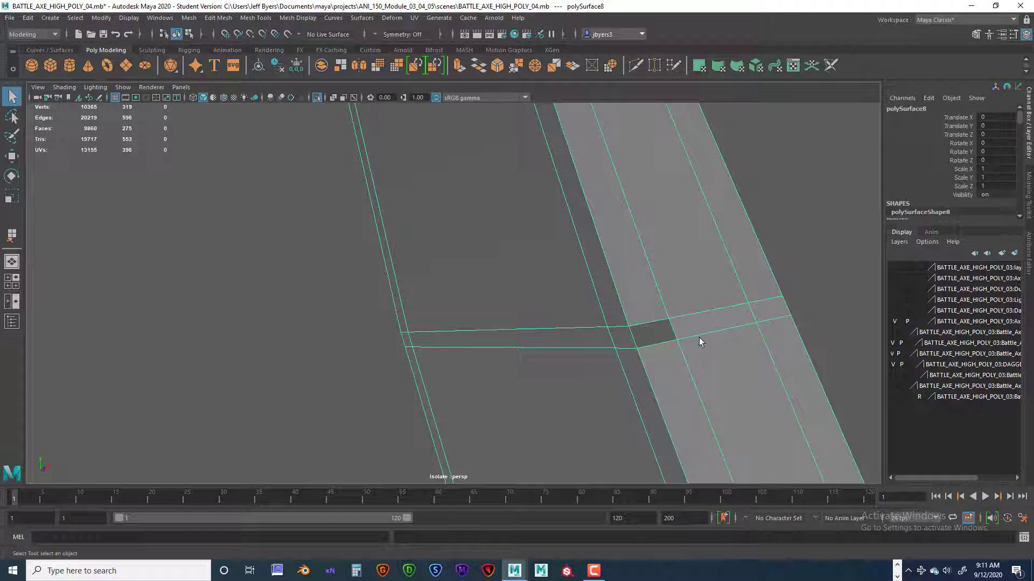
{"action": "right_click_drag", "start_coordinate": [697, 272], "coordinate": [709, 319]}
{"action": "left_click", "coordinate": [709, 319]}
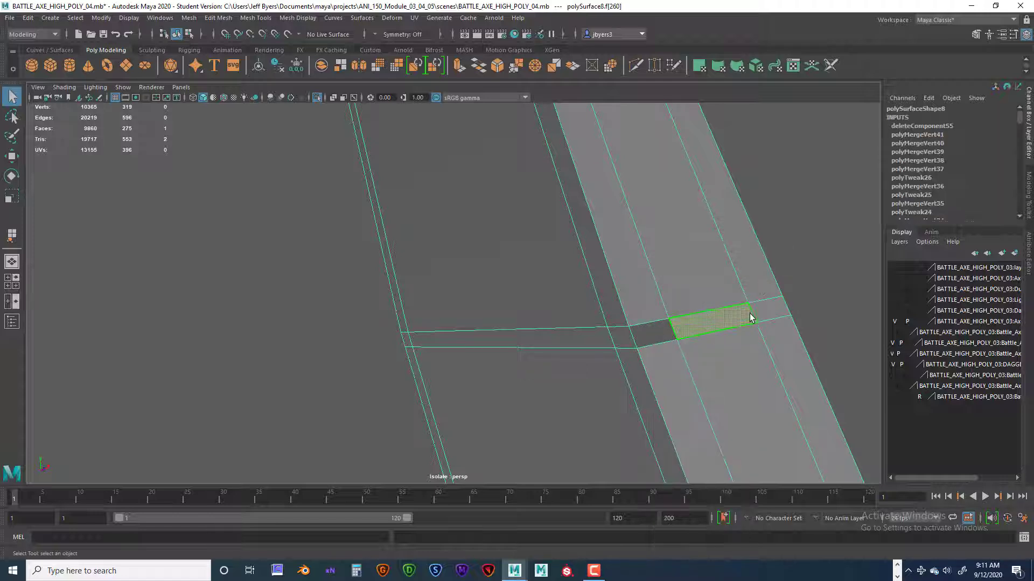
{"action": "key", "text": "Delete"}
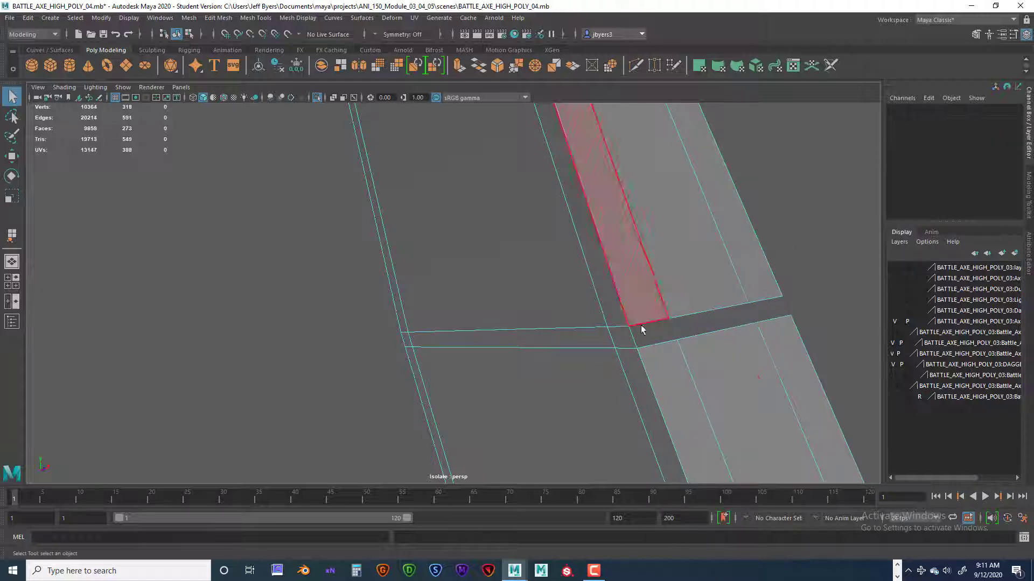
Select the three border edges above the side gap, and delete the strap's construction history and freeze its transformations.
{"action": "left_click_drag", "start_coordinate": [664, 341], "coordinate": [687, 290], "text": "alt"}
{"action": "right_click_drag", "start_coordinate": [694, 288], "coordinate": [702, 250]}
{"action": "left_click", "coordinate": [689, 290]}
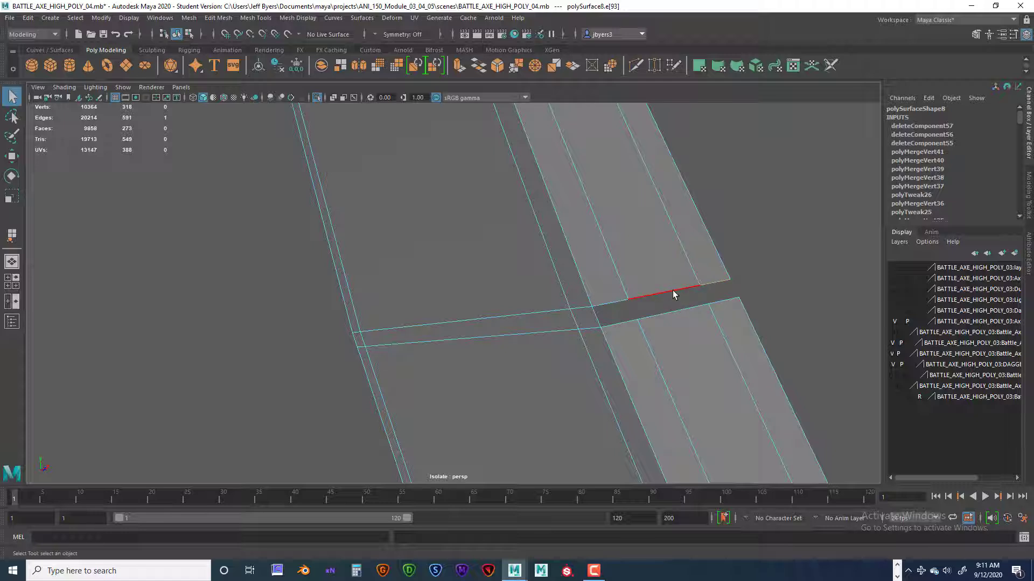
{"action": "left_click", "coordinate": [673, 294], "text": "shift"}
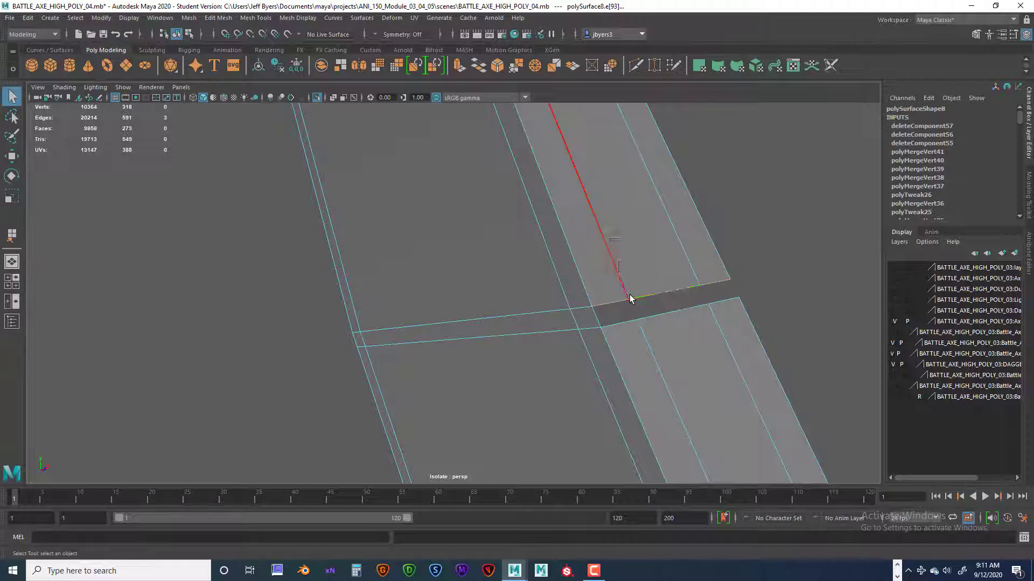
{"action": "right_click_drag", "start_coordinate": [630, 274], "coordinate": [625, 339]}
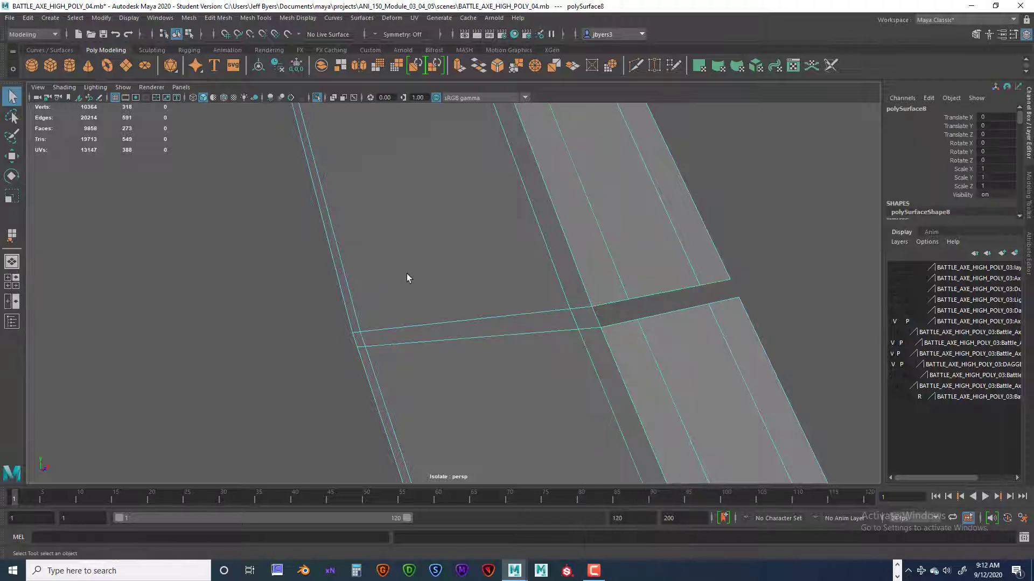
{"action": "left_click", "coordinate": [297, 64]}
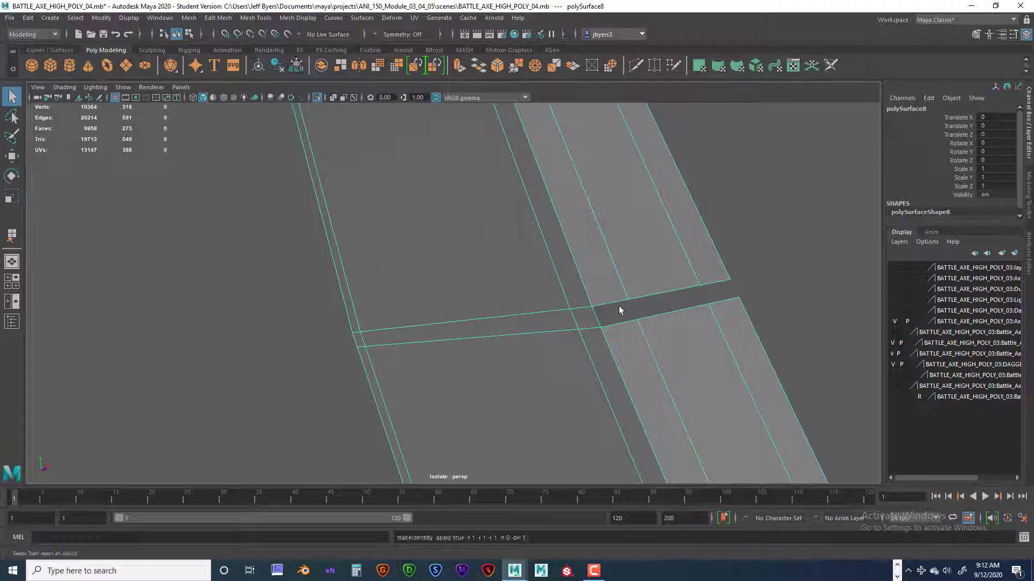
{"action": "left_click_drag", "start_coordinate": [619, 306], "coordinate": [613, 304], "text": "alt"}
Extrude the three border edges above the side gap down toward the lower border, stopping just short of it.
{"action": "right_click", "coordinate": [629, 267]}
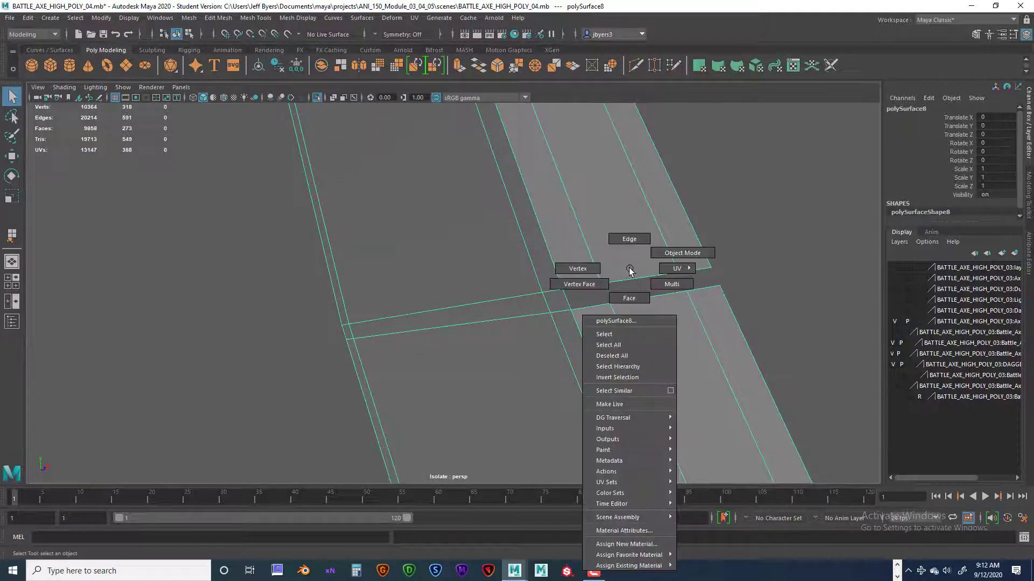
{"action": "left_click", "coordinate": [630, 239]}
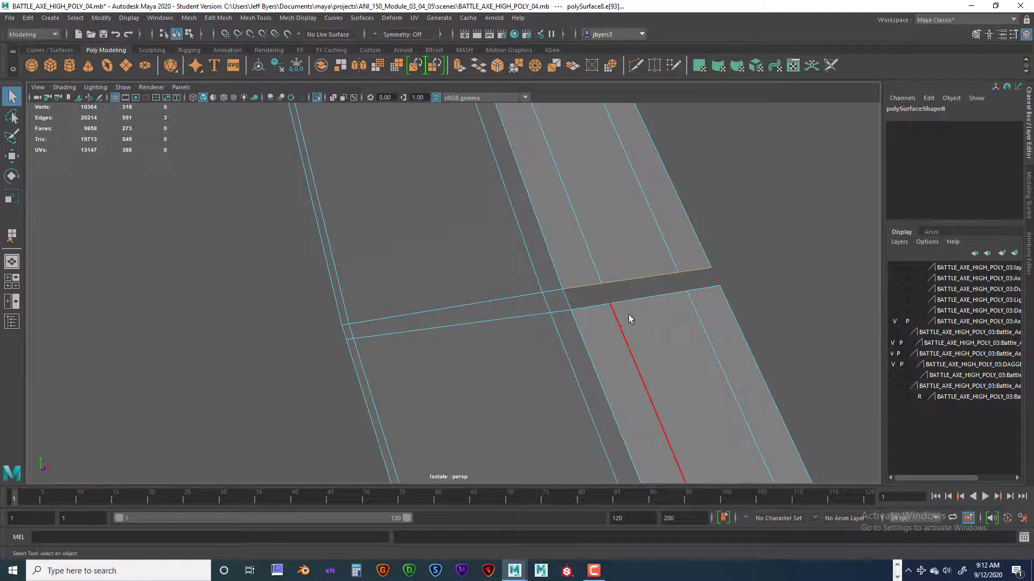
{"action": "key", "text": "ctrl+e"}
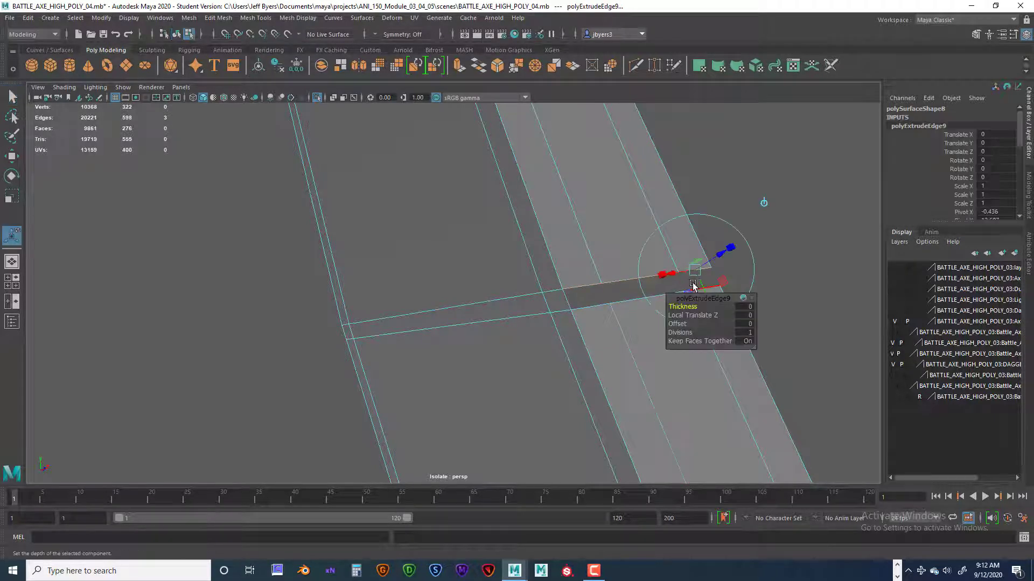
{"action": "left_click_drag", "start_coordinate": [577, 281], "coordinate": [560, 262], "text": "alt"}
{"action": "middle_click_drag", "start_coordinate": [560, 263], "coordinate": [589, 307], "text": "alt"}
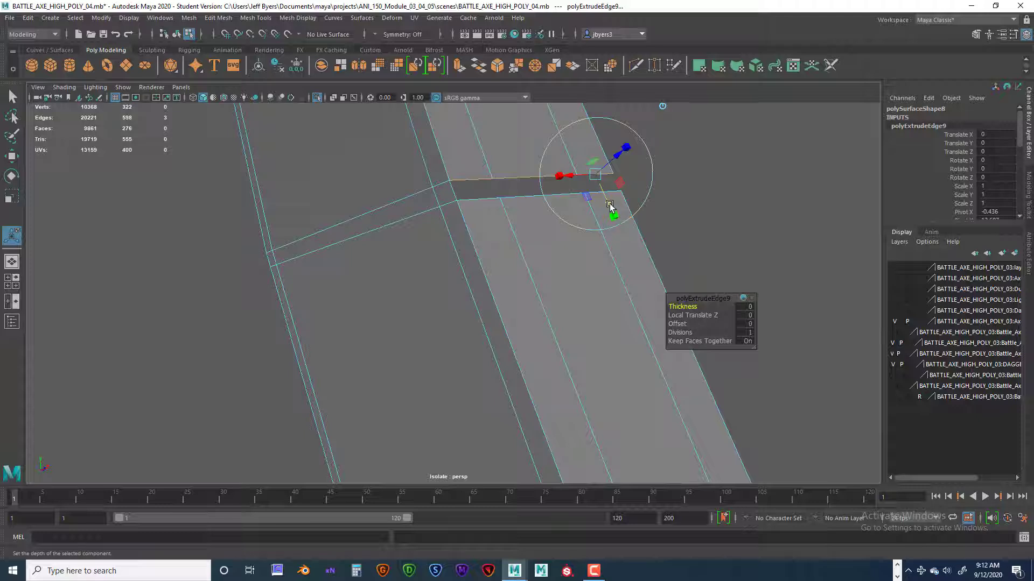
{"action": "left_click_drag", "start_coordinate": [610, 204], "coordinate": [559, 236]}
{"action": "left_click_drag", "start_coordinate": [510, 258], "coordinate": [532, 258], "text": "alt"}
{"action": "scroll", "coordinate": [530, 265], "scroll_direction": "up", "scroll_amount": 4}
{"action": "middle_click_drag", "start_coordinate": [532, 257], "coordinate": [532, 259], "text": "alt"}
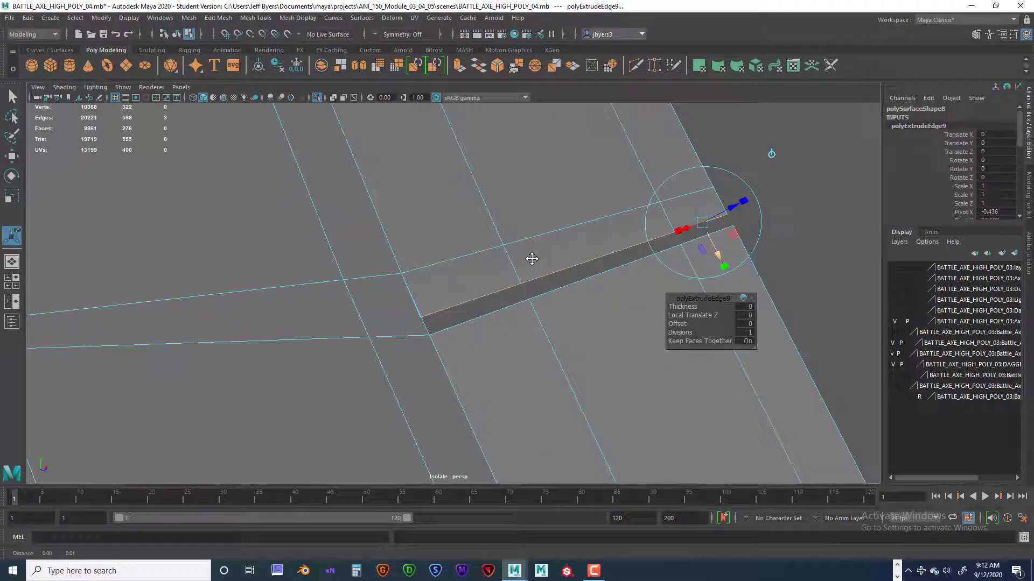
Target-weld the four extruded vertices to the matching vertices on the lower border, closing the gap across the strap's side.
{"action": "right_click", "coordinate": [531, 229]}
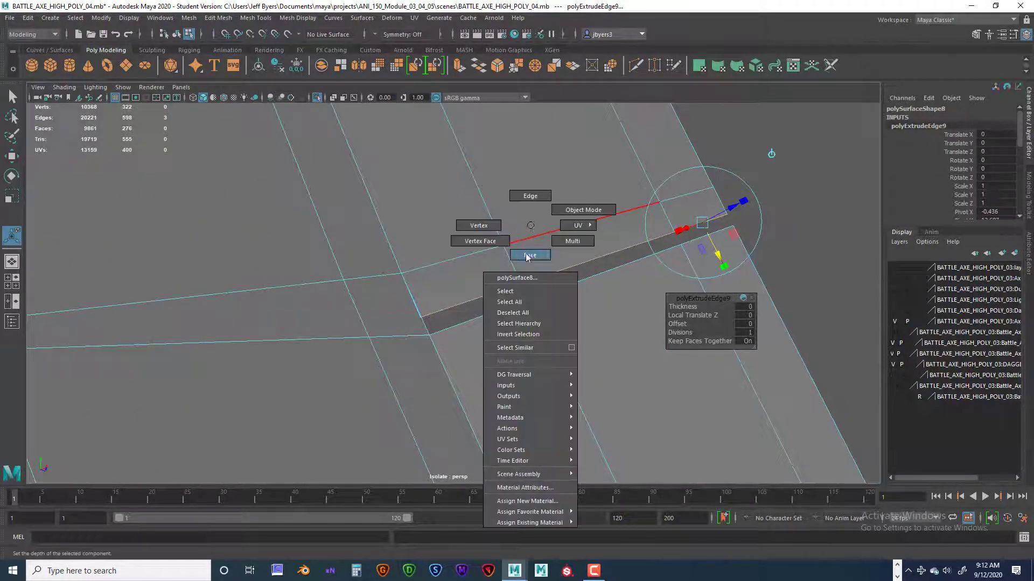
{"action": "left_click", "coordinate": [513, 290]}
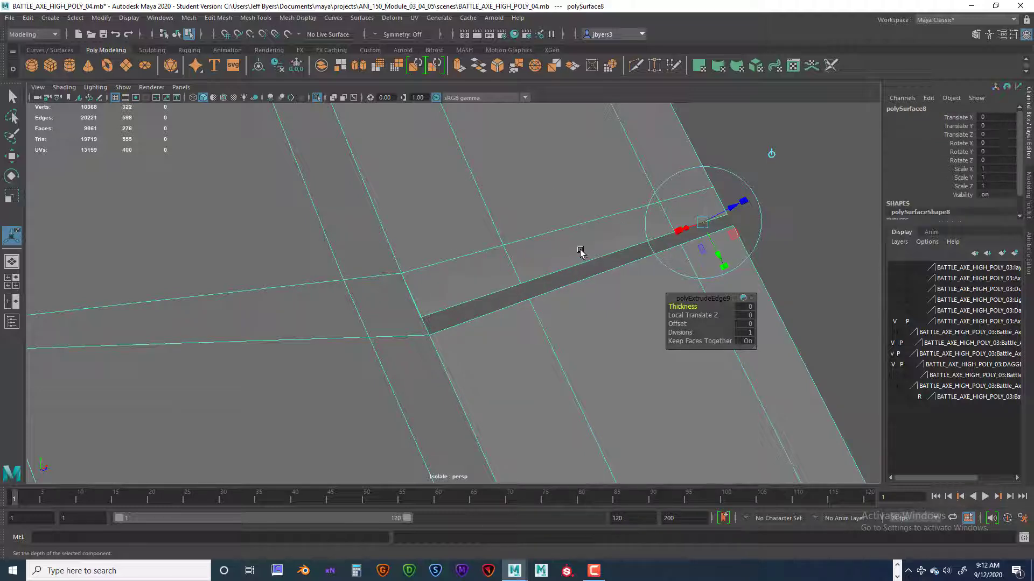
{"action": "key", "text": "q"}
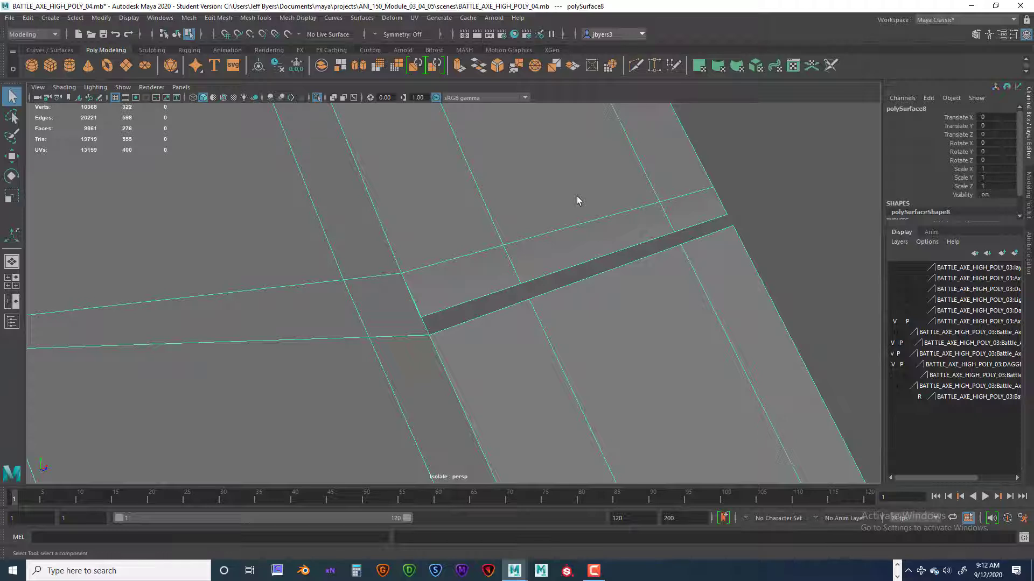
{"action": "right_click_drag", "start_coordinate": [577, 196], "coordinate": [575, 169], "text": "shift"}
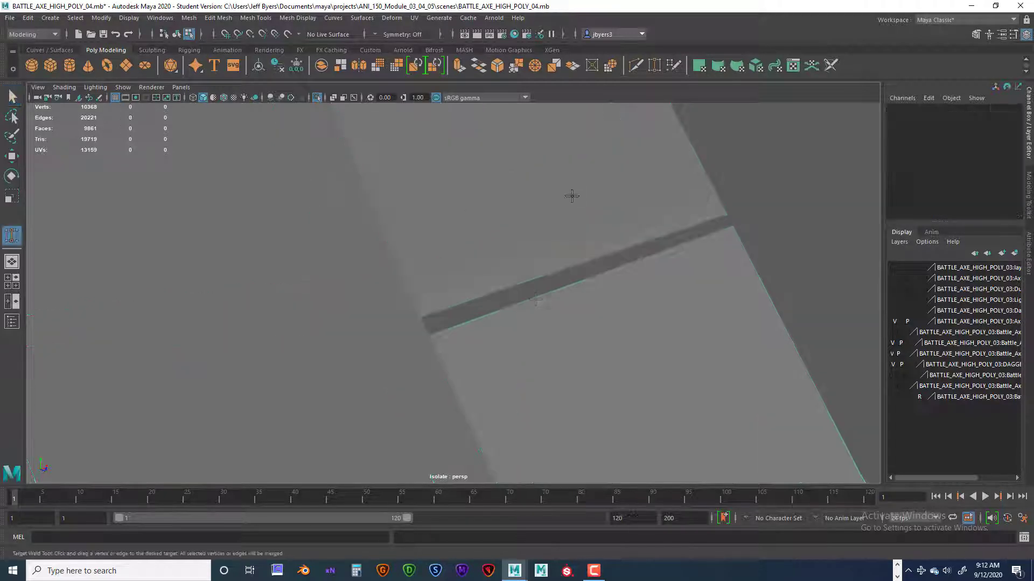
{"action": "left_click_drag", "start_coordinate": [476, 268], "coordinate": [449, 307]}
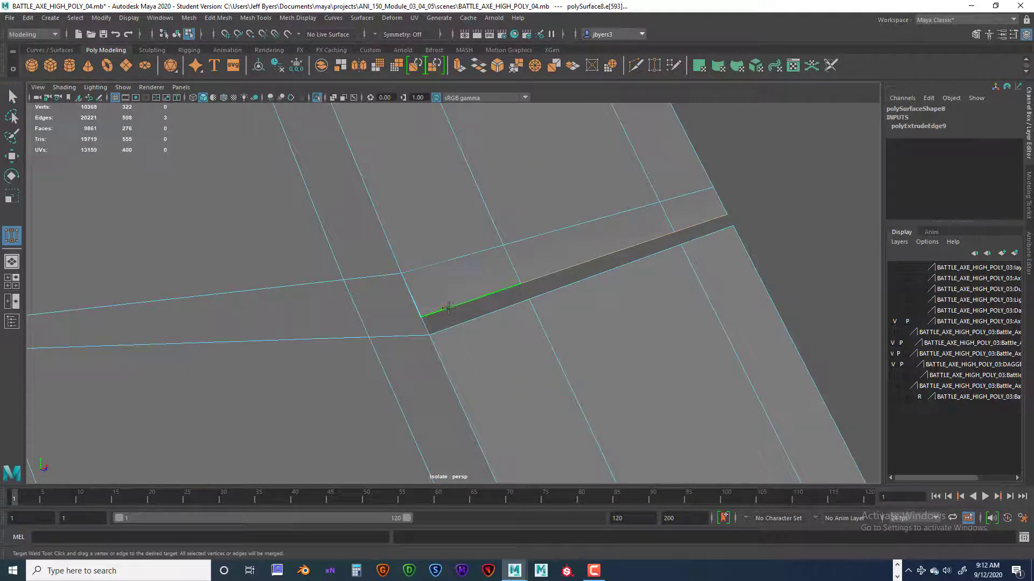
{"action": "right_click_drag", "start_coordinate": [453, 289], "coordinate": [420, 279]}
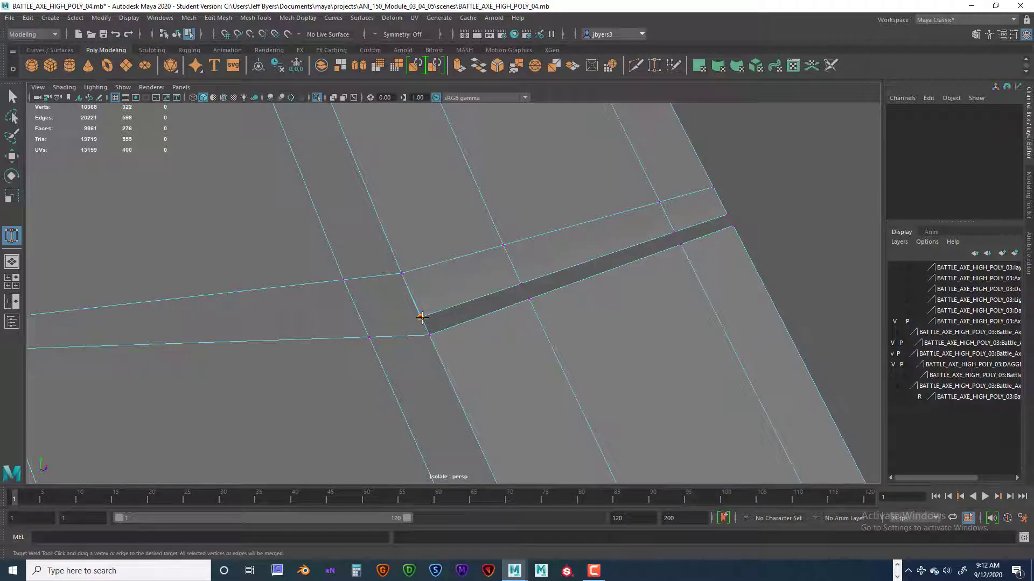
{"action": "left_click_drag", "start_coordinate": [428, 332], "coordinate": [430, 331]}
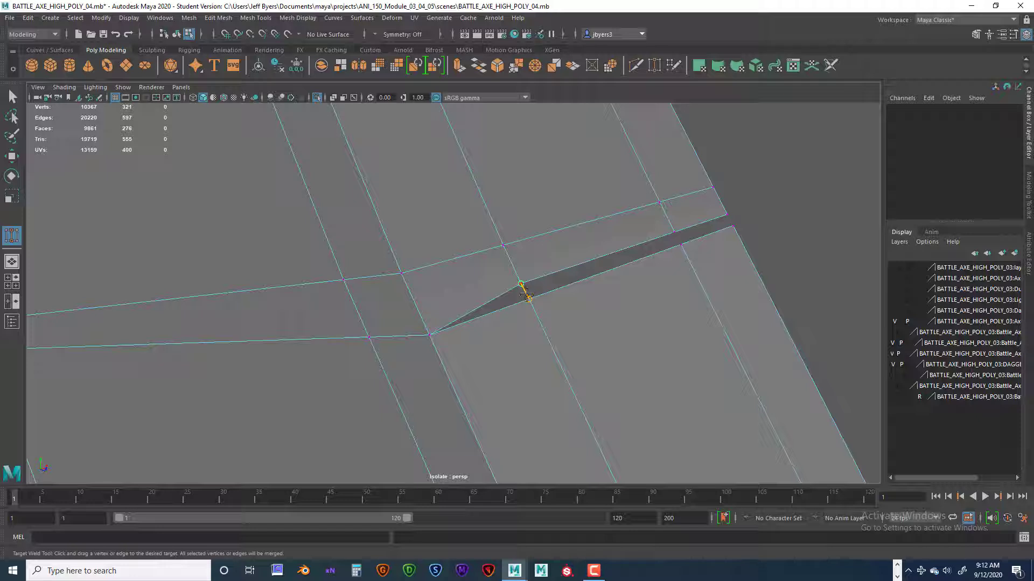
{"action": "left_click_drag", "start_coordinate": [527, 295], "coordinate": [529, 298]}
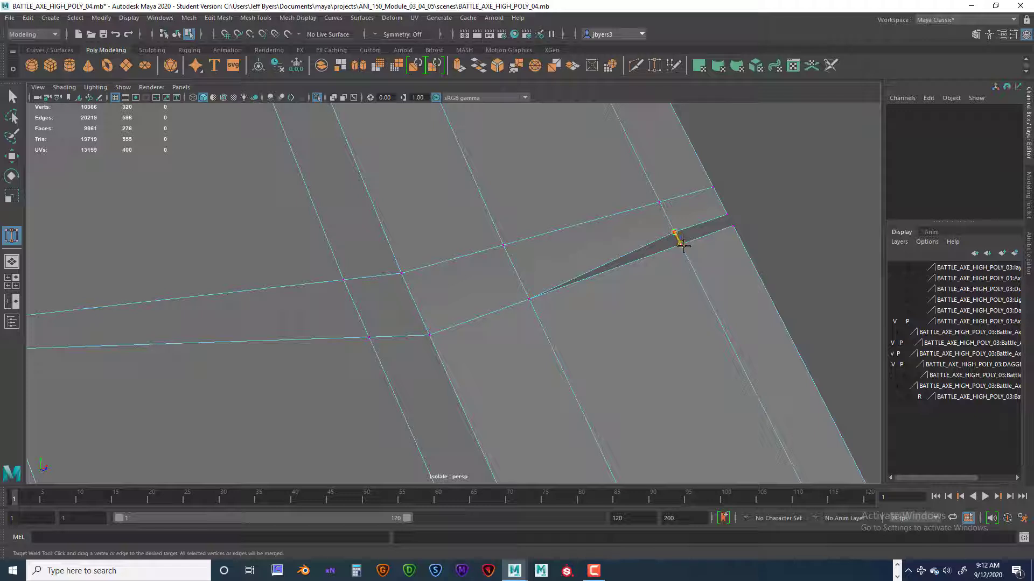
{"action": "left_click_drag", "start_coordinate": [683, 245], "coordinate": [732, 227]}
{"action": "scroll", "coordinate": [729, 281], "scroll_direction": "down", "scroll_amount": 8}
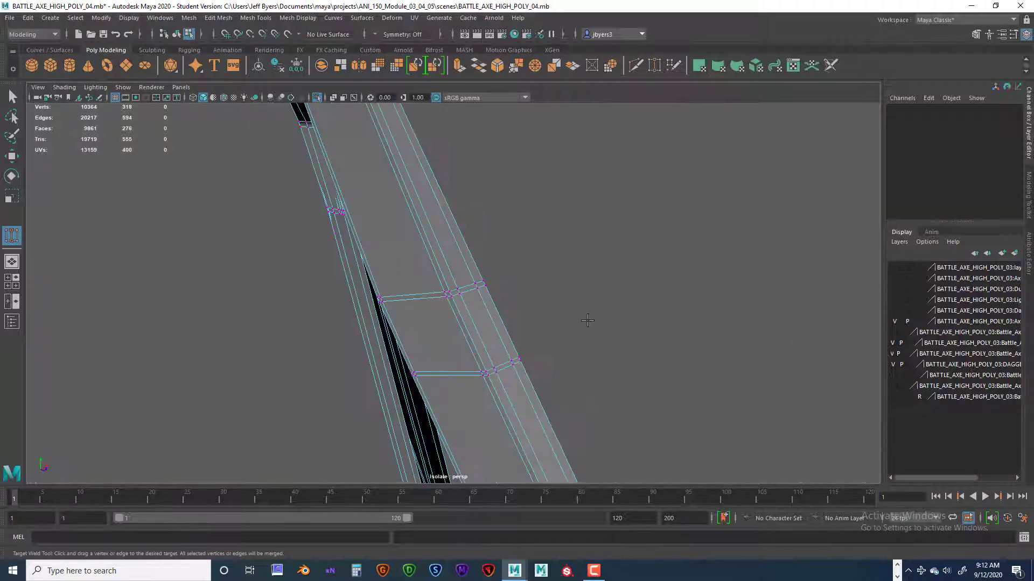
Return to the selection tool, select the whole repaired strap and display it in smooth preview.
{"action": "scroll", "coordinate": [540, 284], "scroll_direction": "up", "scroll_amount": 6}
{"action": "scroll", "coordinate": [544, 290], "scroll_direction": "down", "scroll_amount": 3}
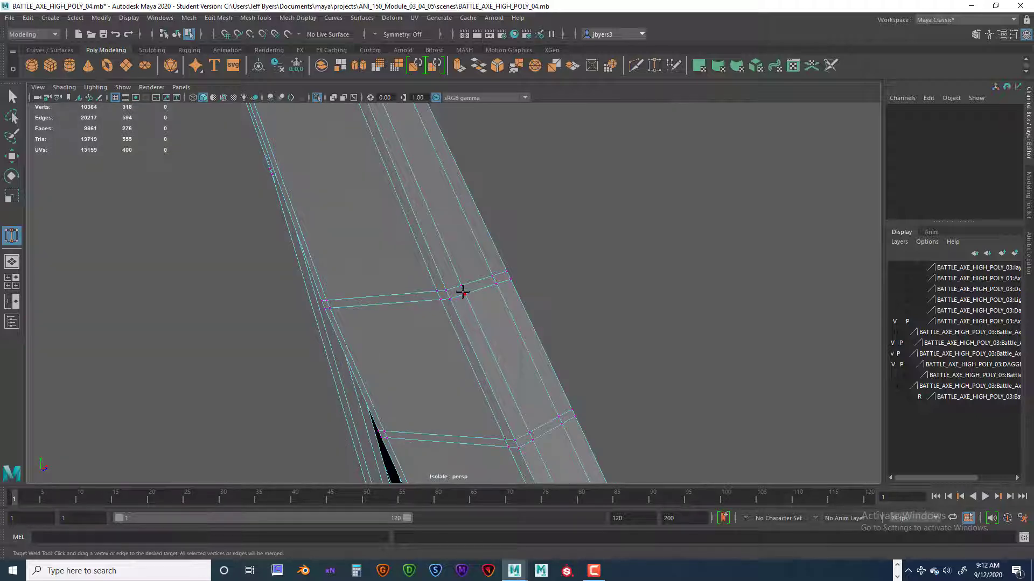
{"action": "key", "text": "q"}
{"action": "right_click_drag", "start_coordinate": [461, 290], "coordinate": [451, 341]}
{"action": "scroll", "coordinate": [483, 322], "scroll_direction": "down", "scroll_amount": 5}
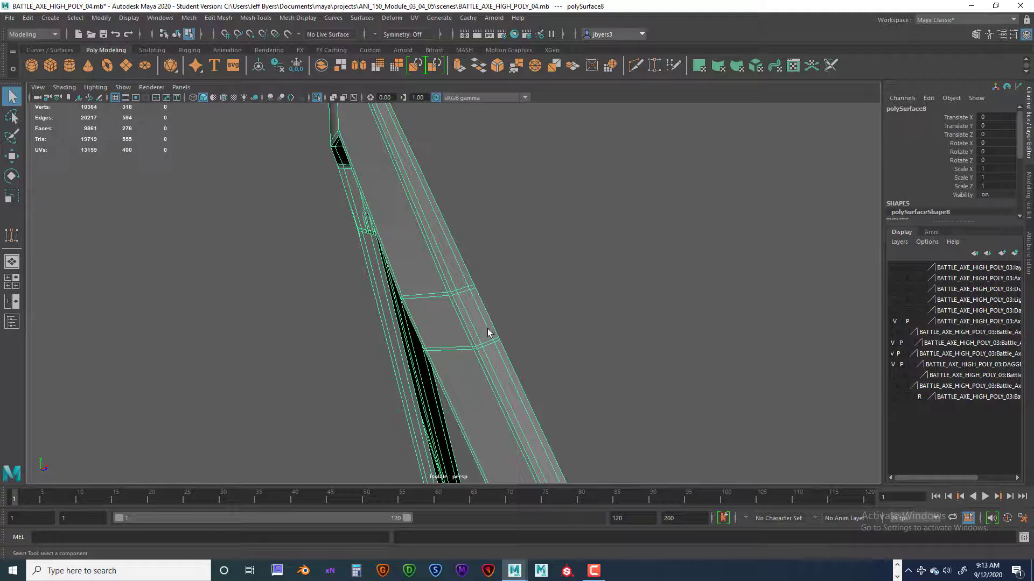
{"action": "key", "text": "3"}
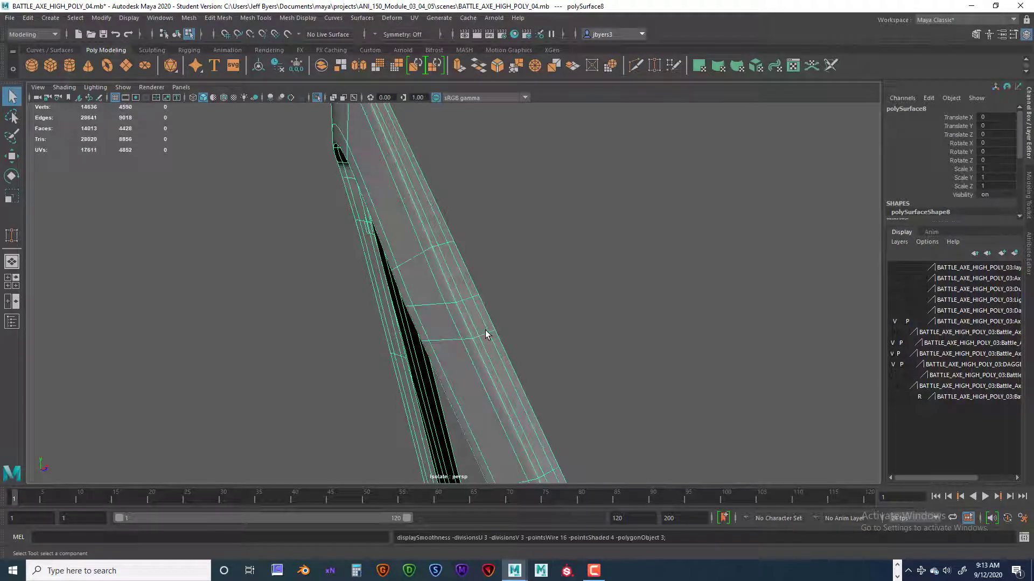
Examine the smoothed strap all round, checking the rebuilt side seam, the crossing section and the bends.
{"action": "left_click_drag", "start_coordinate": [463, 341], "coordinate": [413, 296], "text": "alt"}
{"action": "middle_click_drag", "start_coordinate": [413, 302], "coordinate": [439, 275], "text": "alt"}
{"action": "left_click_drag", "start_coordinate": [438, 275], "coordinate": [480, 277], "text": "alt"}
{"action": "left_click", "coordinate": [433, 241]}
{"action": "left_click_drag", "start_coordinate": [432, 236], "coordinate": [448, 355], "text": "alt"}
{"action": "middle_click_drag", "start_coordinate": [448, 354], "coordinate": [446, 319], "text": "alt"}
{"action": "left_click_drag", "start_coordinate": [447, 319], "coordinate": [393, 353], "text": "alt"}
{"action": "middle_click_drag", "start_coordinate": [392, 353], "coordinate": [369, 477], "text": "alt"}
{"action": "scroll", "coordinate": [403, 353], "scroll_direction": "down", "scroll_amount": 3}
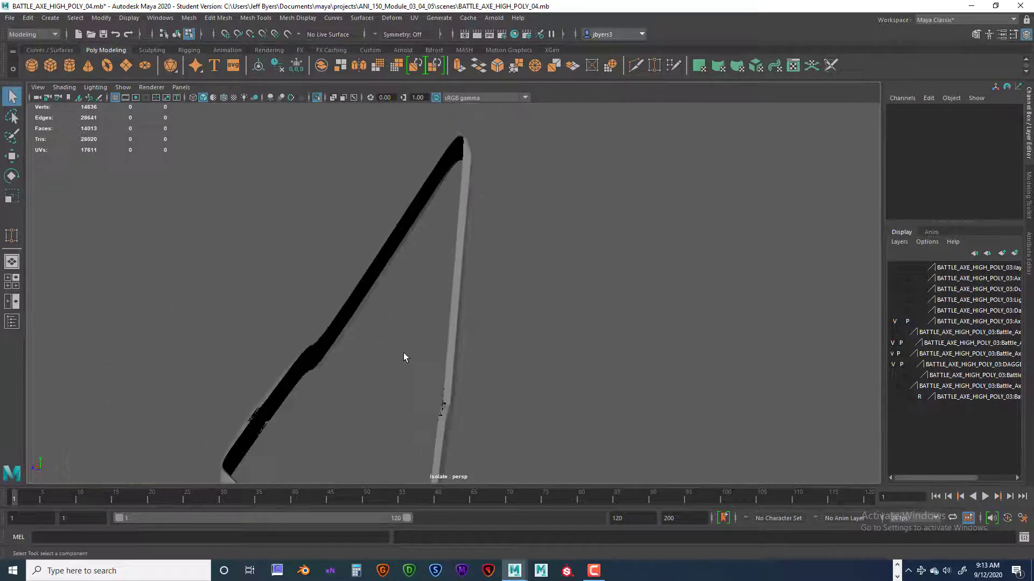
{"action": "left_click_drag", "start_coordinate": [403, 353], "coordinate": [350, 352], "text": "alt"}
{"action": "middle_click_drag", "start_coordinate": [412, 387], "coordinate": [373, 331], "text": "alt"}
{"action": "left_click_drag", "start_coordinate": [374, 330], "coordinate": [444, 342], "text": "alt"}
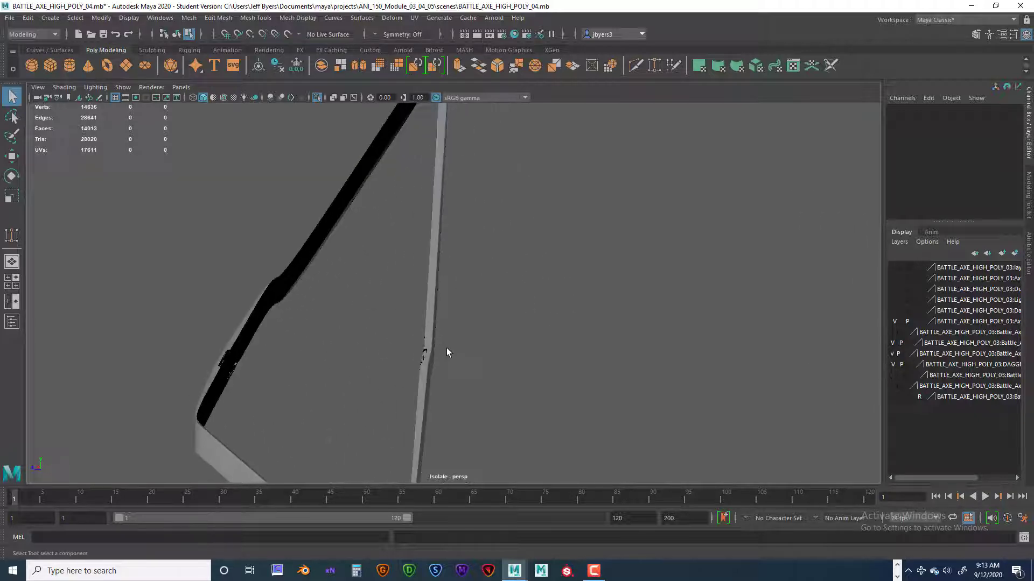
{"action": "scroll", "coordinate": [451, 352], "scroll_direction": "up", "scroll_amount": 3}
{"action": "middle_click_drag", "start_coordinate": [453, 354], "coordinate": [463, 269], "text": "alt"}
{"action": "left_click_drag", "start_coordinate": [463, 269], "coordinate": [447, 361], "text": "alt"}
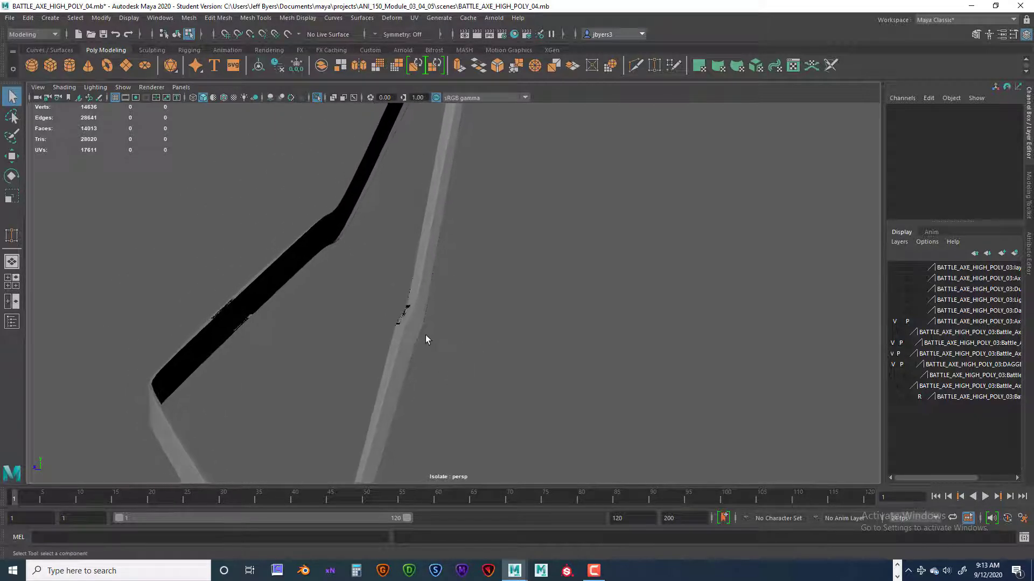
{"action": "middle_click_drag", "start_coordinate": [425, 335], "coordinate": [480, 335], "text": "alt"}
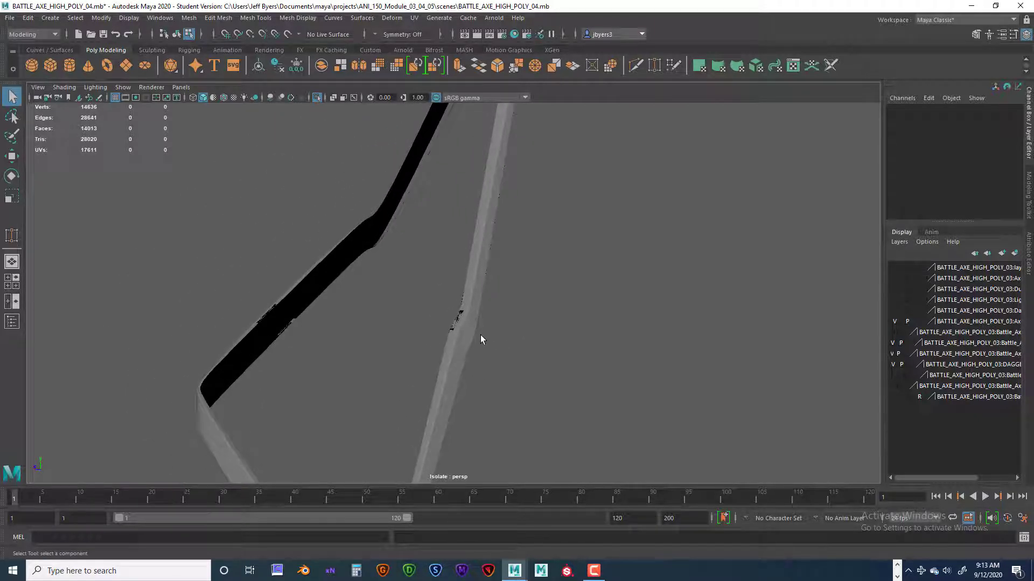
End the strap's isolation to show all axe parts, and examine how the smoothed strap meets the neighbouring straps.
{"action": "key", "text": "ctrl+1"}
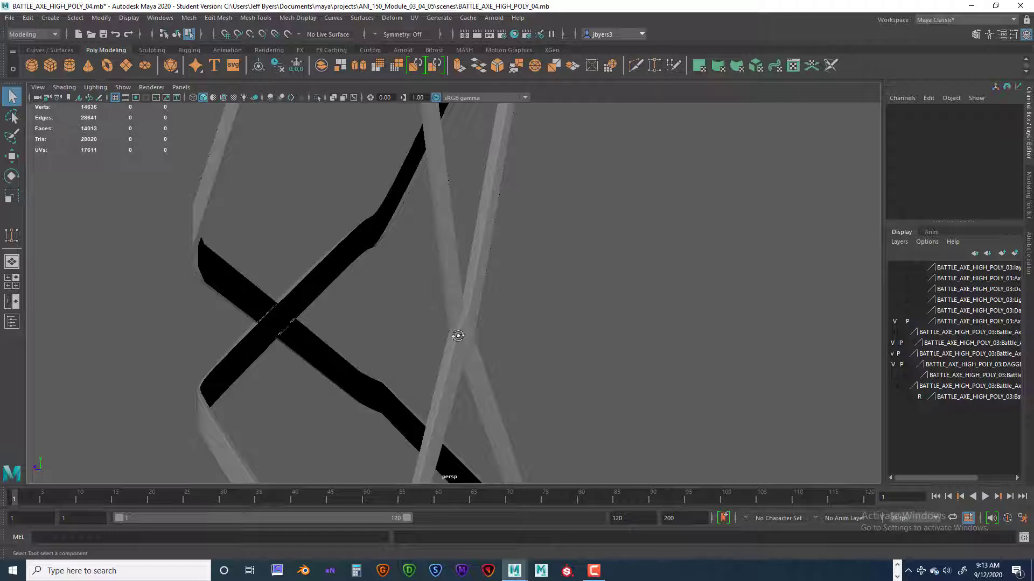
{"action": "scroll", "coordinate": [464, 332], "scroll_direction": "down", "scroll_amount": 7}
{"action": "left_click_drag", "start_coordinate": [469, 303], "coordinate": [407, 292], "text": "alt"}
{"action": "scroll", "coordinate": [409, 292], "scroll_direction": "up", "scroll_amount": 5}
{"action": "middle_click_drag", "start_coordinate": [416, 280], "coordinate": [425, 405], "text": "alt"}
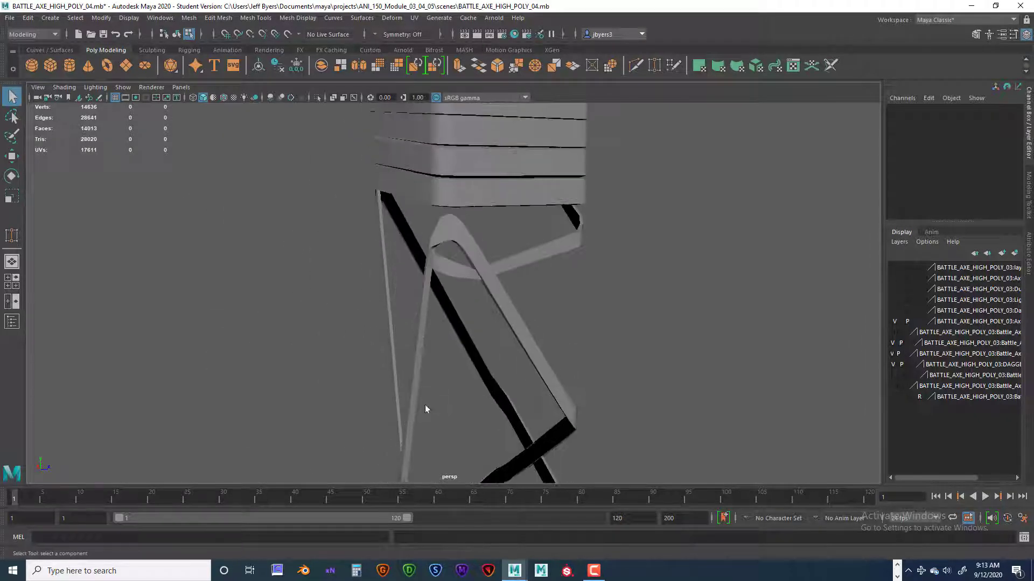
{"action": "scroll", "coordinate": [472, 305], "scroll_direction": "up", "scroll_amount": 4}
{"action": "middle_click_drag", "start_coordinate": [473, 304], "coordinate": [481, 358], "text": "alt"}
{"action": "left_click_drag", "start_coordinate": [480, 358], "coordinate": [531, 334], "text": "alt"}
{"action": "left_click", "coordinate": [533, 333]}
{"action": "left_click_drag", "start_coordinate": [518, 370], "coordinate": [505, 329], "text": "alt"}
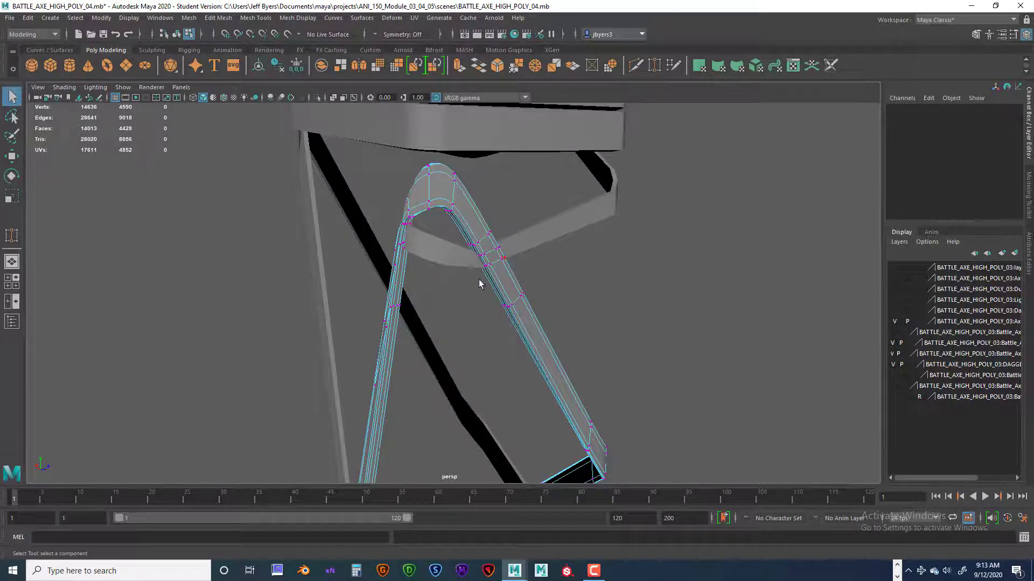
{"action": "mouse_move", "coordinate": [480, 283]}
{"action": "left_mouse_down", "text": "alt"}
{"action": "mouse_move", "coordinate": [321, 282]}
{"action": "mouse_move", "coordinate": [471, 281]}
{"action": "left_mouse_up", "text": "alt"}
{"action": "left_click", "coordinate": [431, 251]}
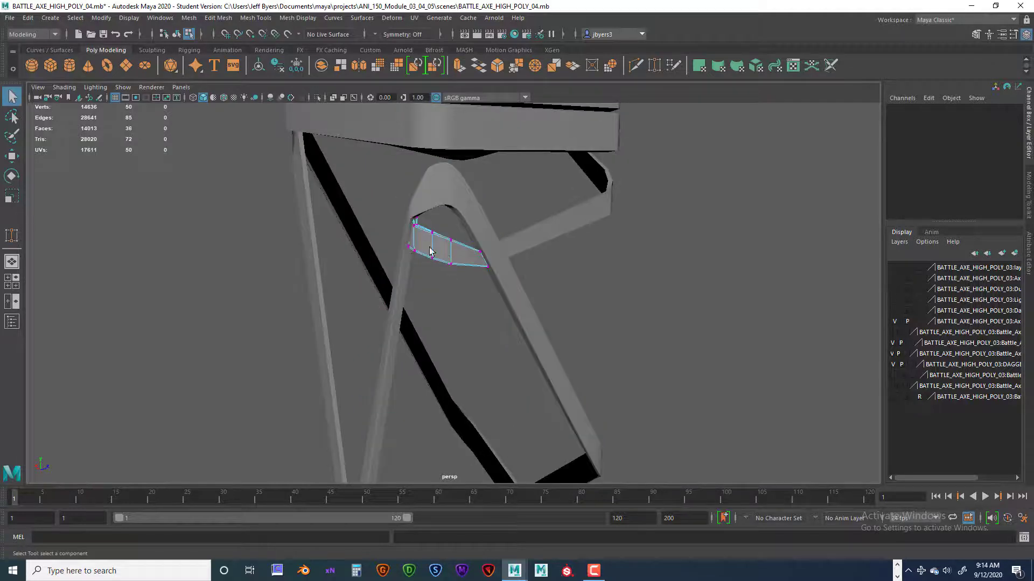
{"action": "right_click_drag", "start_coordinate": [403, 232], "coordinate": [388, 298]}
Return the smoothed strap and its surrounding straps to the unsmoothed display, and select the repaired strap as an object.
{"action": "scroll", "coordinate": [467, 311], "scroll_direction": "down", "scroll_amount": 4}
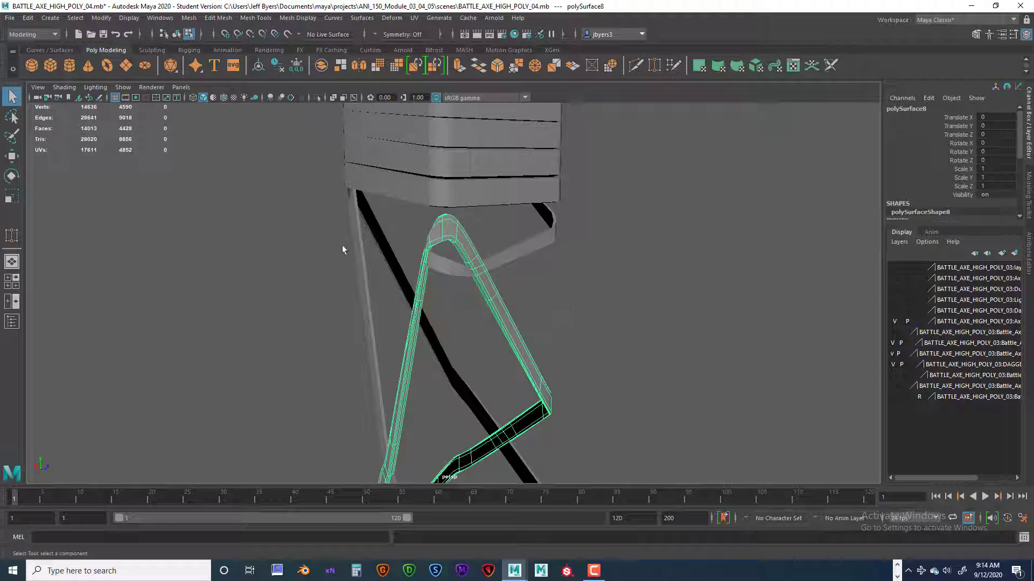
{"action": "left_click_drag", "start_coordinate": [395, 247], "coordinate": [626, 393]}
{"action": "key", "text": "1"}
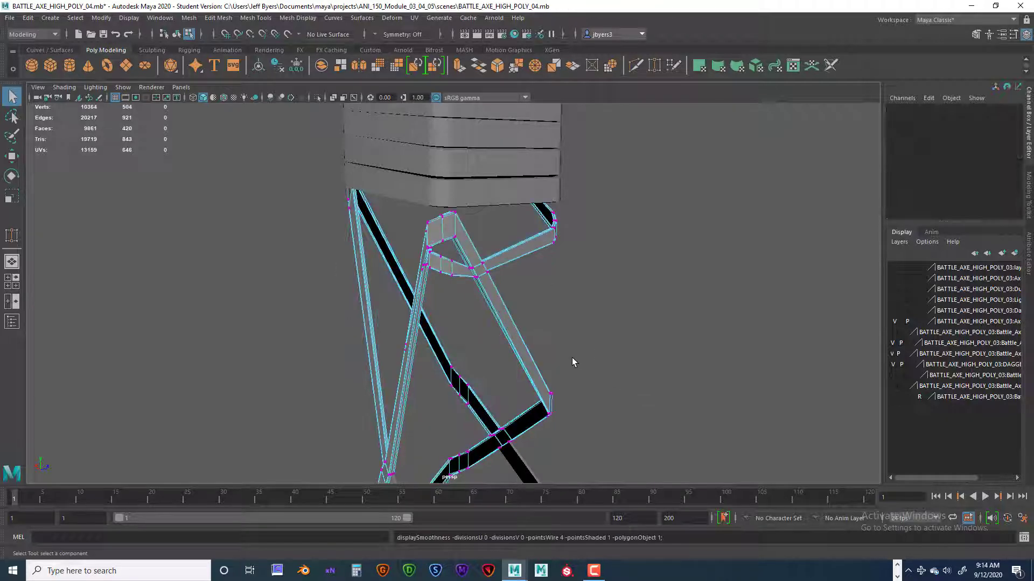
{"action": "right_click_drag", "start_coordinate": [500, 275], "coordinate": [500, 342]}
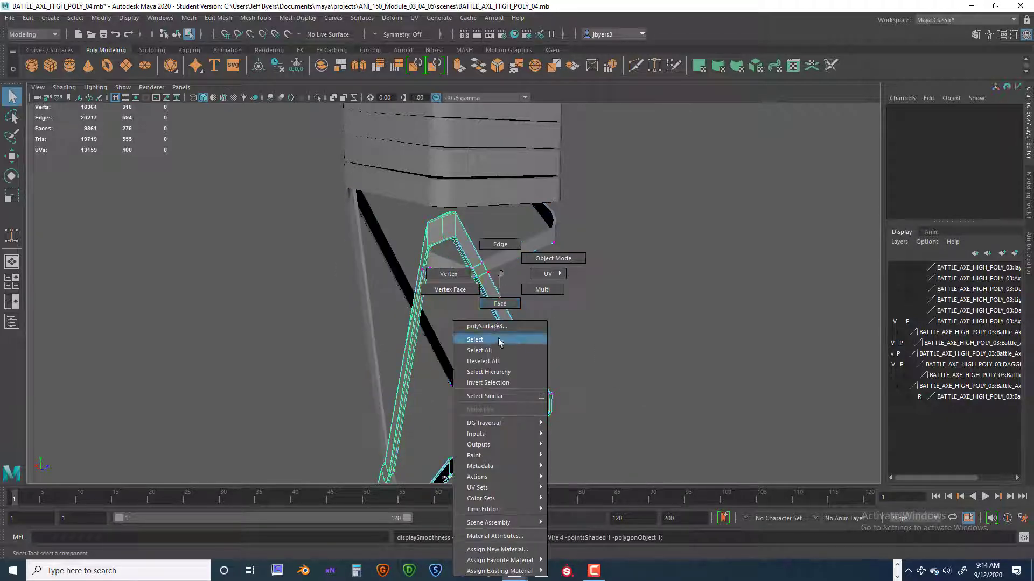
Select all the handle's straps and wrapped end blocks as whole objects and frame them in the view.
{"action": "scroll", "coordinate": [548, 332], "scroll_direction": "down", "scroll_amount": 6}
{"action": "scroll", "coordinate": [468, 287], "scroll_direction": "down", "scroll_amount": 5}
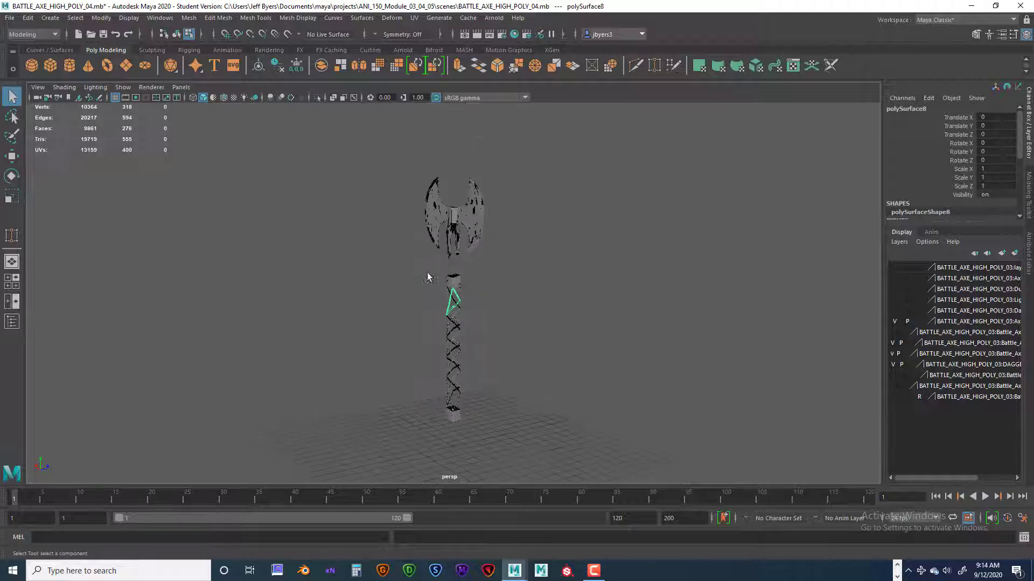
{"action": "left_click_drag", "start_coordinate": [413, 263], "coordinate": [499, 351]}
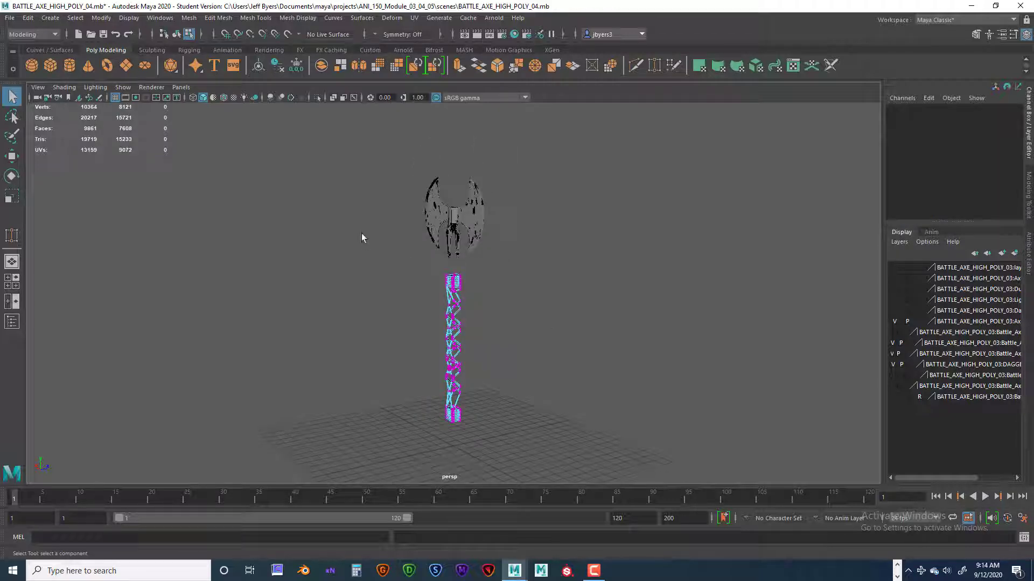
{"action": "left_click", "coordinate": [177, 34]}
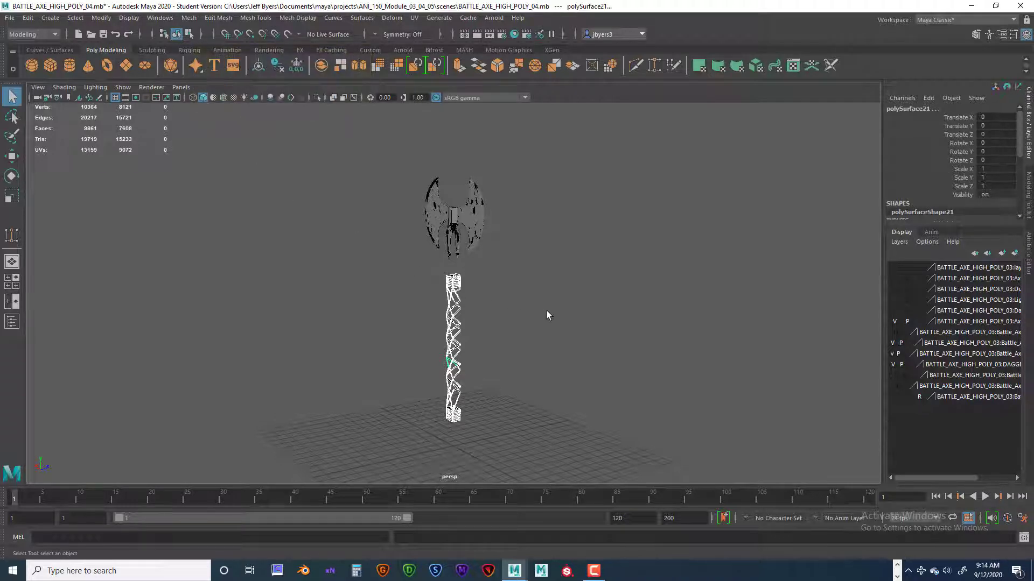
{"action": "key", "text": "f"}
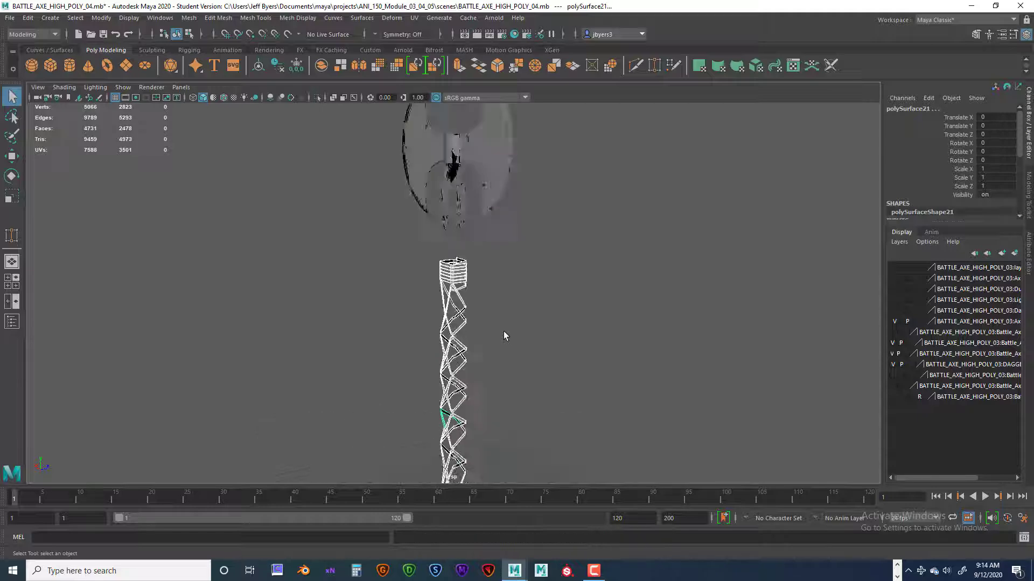
Select individual straps down the handle and the lower end wrap in turn to check the separate pieces.
{"action": "scroll", "coordinate": [513, 342], "scroll_direction": "up", "scroll_amount": 5}
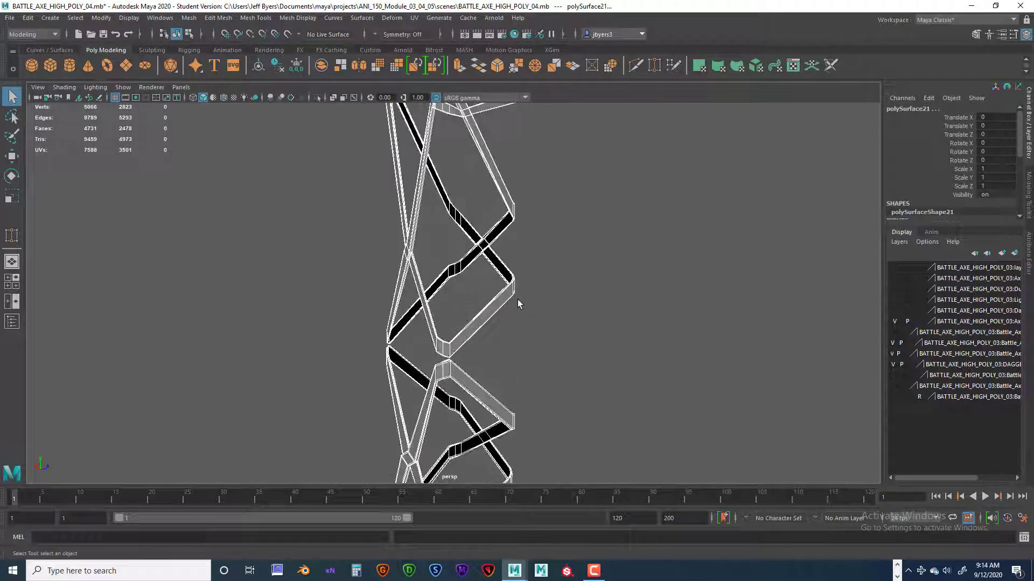
{"action": "left_click", "coordinate": [480, 379]}
{"action": "left_click", "coordinate": [474, 390]}
{"action": "left_click_drag", "start_coordinate": [526, 373], "coordinate": [552, 294], "text": "alt"}
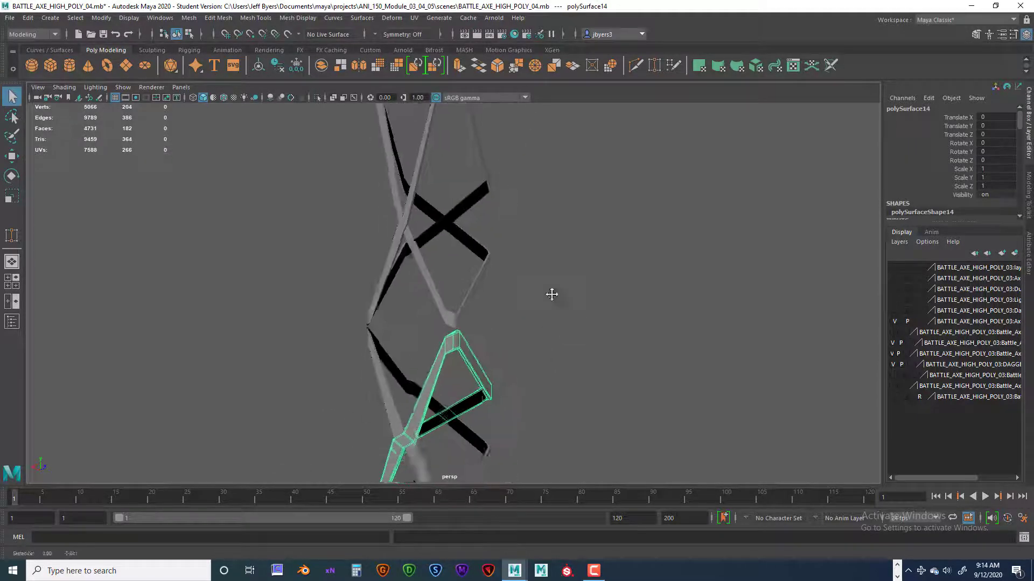
{"action": "middle_click_drag", "start_coordinate": [552, 293], "coordinate": [572, 215], "text": "alt"}
{"action": "left_click", "coordinate": [416, 338]}
{"action": "mouse_move", "coordinate": [523, 326]}
{"action": "left_mouse_down", "text": "alt"}
{"action": "mouse_move", "coordinate": [481, 324]}
{"action": "mouse_move", "coordinate": [527, 330]}
{"action": "left_mouse_up", "text": "alt"}
{"action": "middle_click_drag", "start_coordinate": [527, 330], "coordinate": [556, 268], "text": "alt"}
{"action": "left_click", "coordinate": [474, 347]}
{"action": "left_click_drag", "start_coordinate": [504, 359], "coordinate": [595, 353], "text": "alt"}
{"action": "left_click", "coordinate": [399, 350]}
{"action": "left_click_drag", "start_coordinate": [497, 344], "coordinate": [506, 313], "text": "alt"}
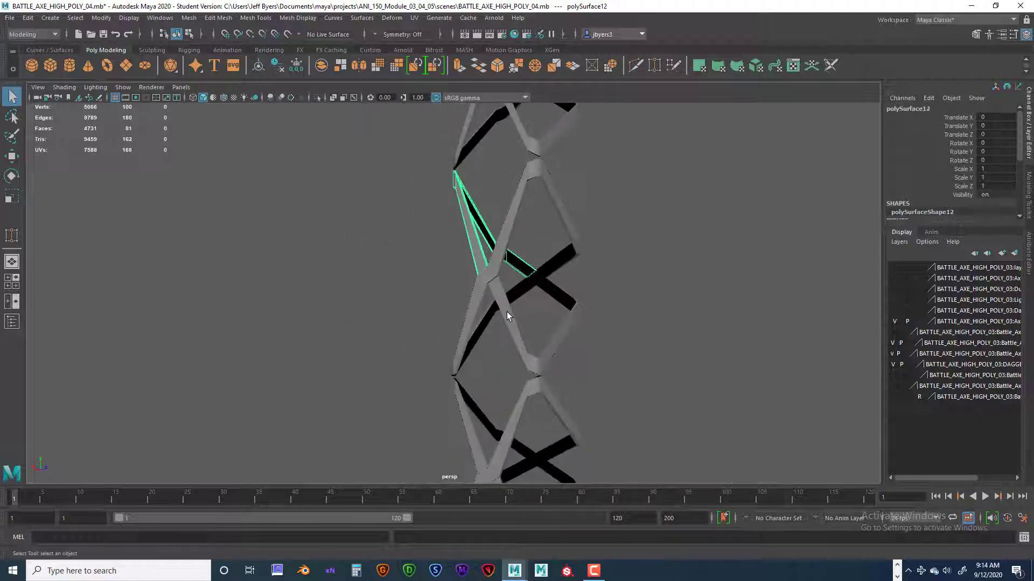
{"action": "left_click", "coordinate": [506, 313]}
{"action": "left_click_drag", "start_coordinate": [569, 317], "coordinate": [551, 338], "text": "alt"}
{"action": "scroll", "coordinate": [549, 336], "scroll_direction": "down", "scroll_amount": 4}
{"action": "middle_click_drag", "start_coordinate": [547, 334], "coordinate": [549, 188], "text": "alt"}
{"action": "middle_click_drag", "start_coordinate": [508, 334], "coordinate": [504, 282], "text": "alt"}
{"action": "left_click", "coordinate": [491, 400]}
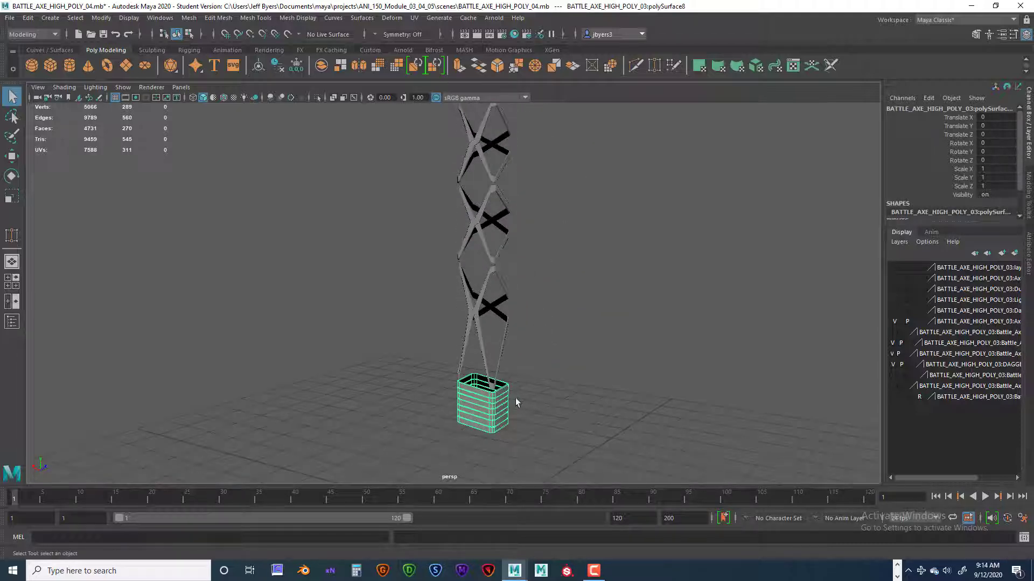
{"action": "left_click_drag", "start_coordinate": [515, 399], "coordinate": [541, 367], "text": "alt"}
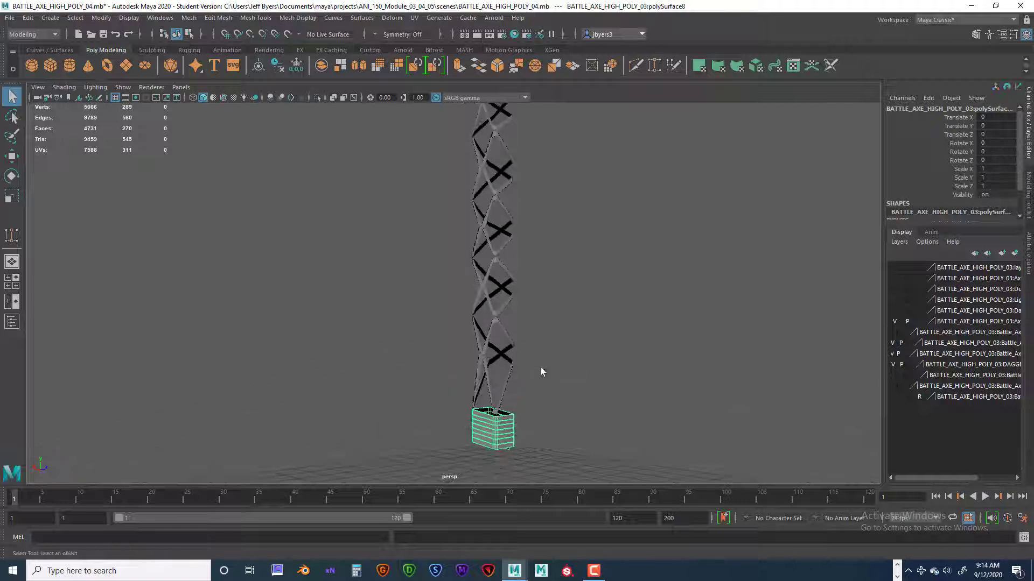
{"action": "middle_click_drag", "start_coordinate": [513, 337], "coordinate": [502, 354], "text": "alt"}
{"action": "mouse_move", "coordinate": [502, 354]}
{"action": "left_mouse_down", "text": "alt"}
{"action": "mouse_move", "coordinate": [524, 355]}
{"action": "mouse_move", "coordinate": [497, 352]}
{"action": "left_mouse_up", "text": "alt"}
{"action": "middle_click_drag", "start_coordinate": [492, 318], "coordinate": [474, 343], "text": "alt"}
{"action": "left_click_drag", "start_coordinate": [517, 346], "coordinate": [520, 346], "text": "alt"}
{"action": "middle_click_drag", "start_coordinate": [518, 328], "coordinate": [510, 292], "text": "alt"}
{"action": "right_click_drag", "start_coordinate": [540, 344], "coordinate": [512, 344], "text": "alt"}
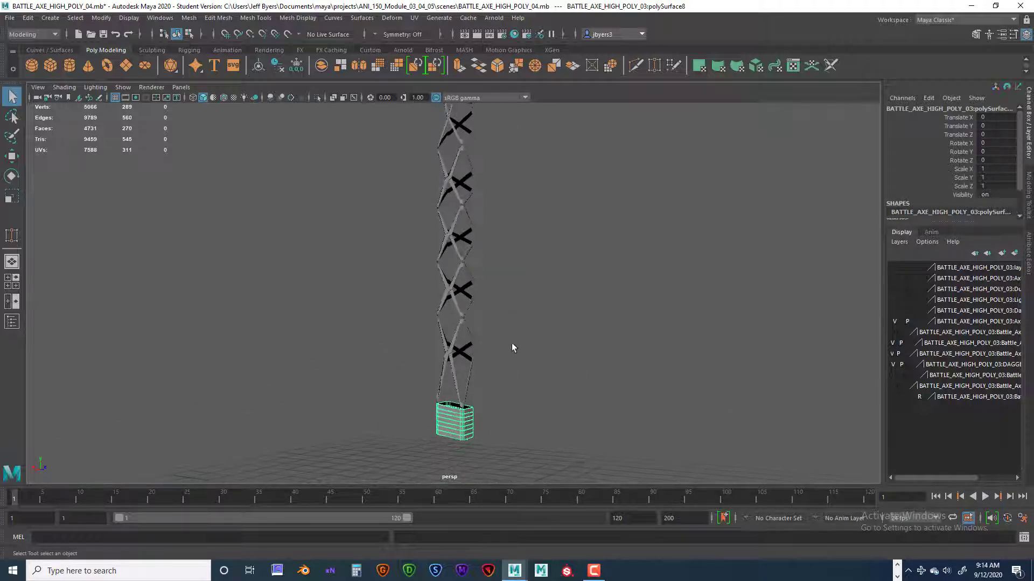
{"action": "middle_click_drag", "start_coordinate": [512, 346], "coordinate": [505, 345], "text": "alt"}
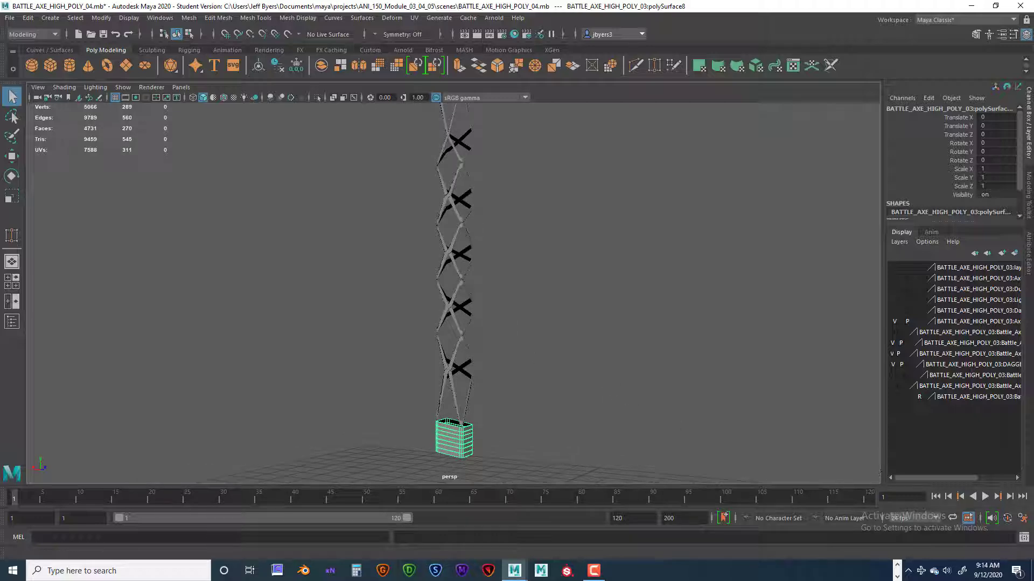